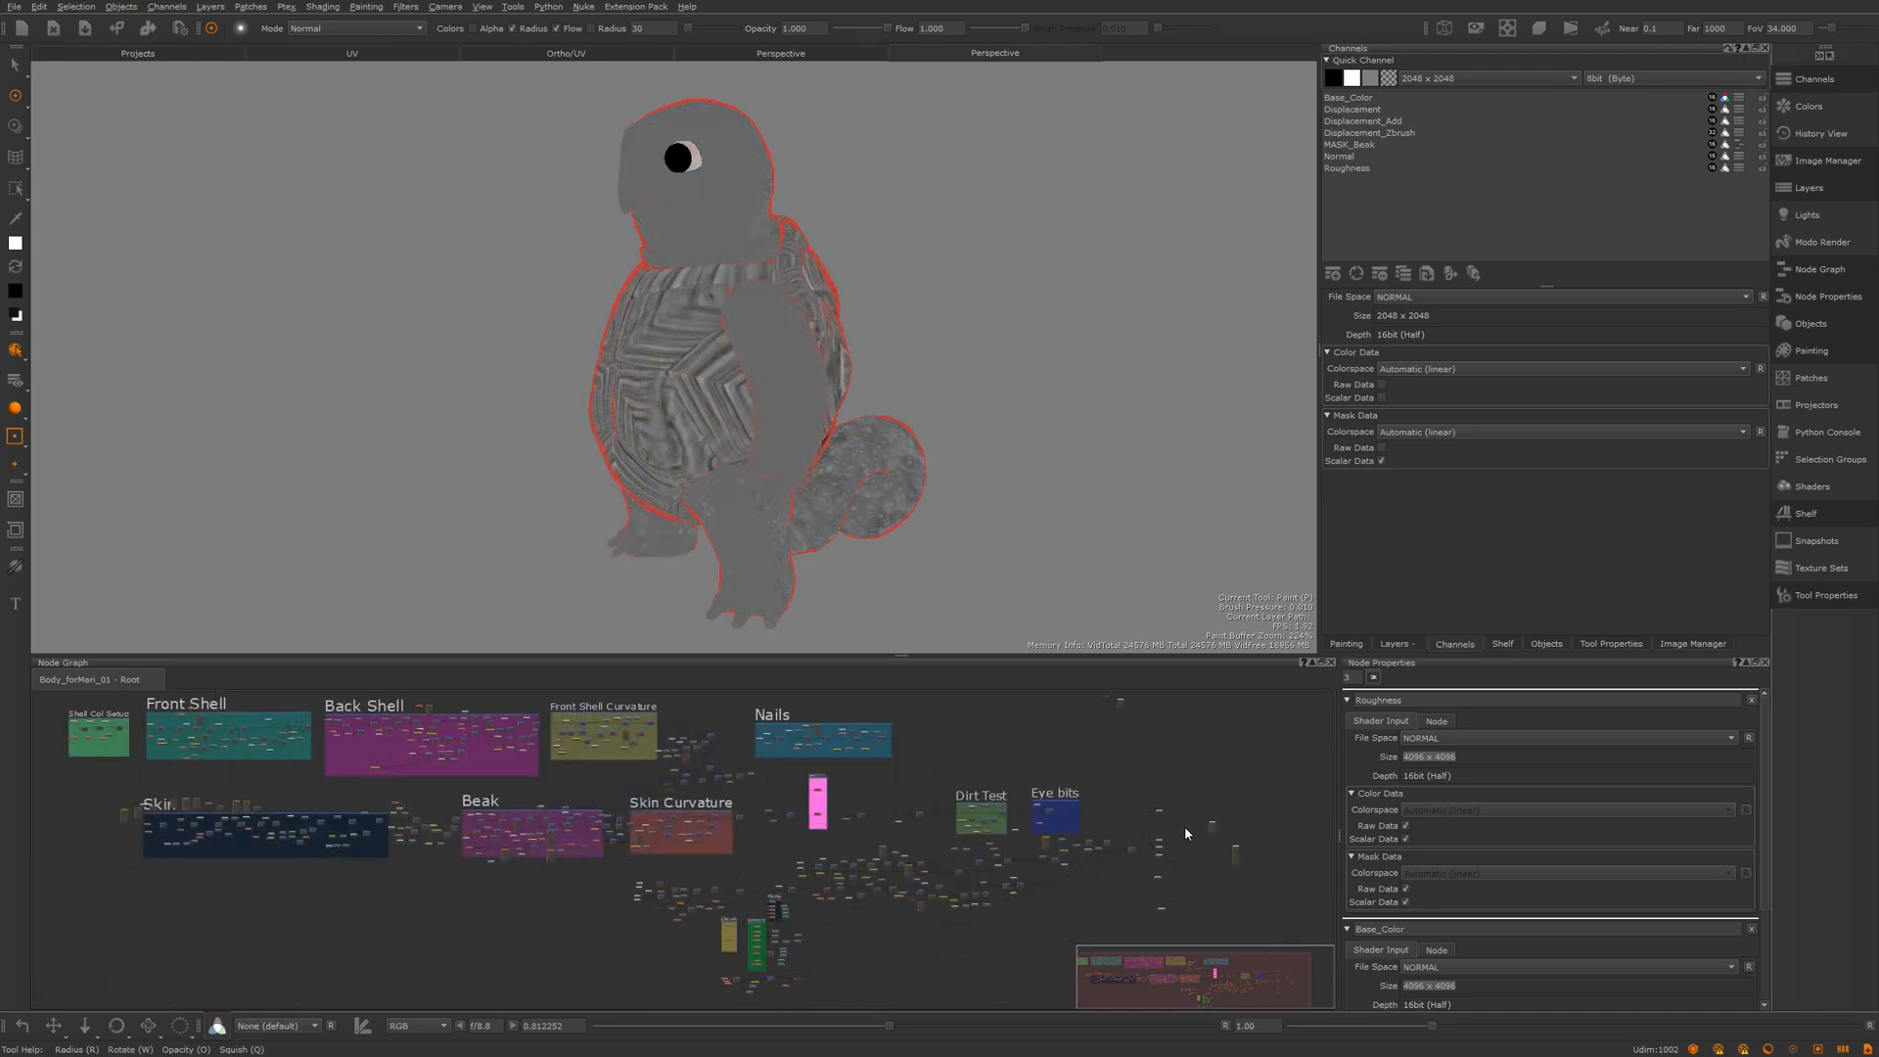
Step: Move the Base_Color and the lowest displacement channel nodes closer to the other output channel nodes in the node graph
{"action": "middle_click_drag", "start_coordinate": [1184, 826], "coordinate": [990, 779]}
{"action": "scroll", "coordinate": [995, 801], "scroll_direction": "up", "scroll_amount": 2}
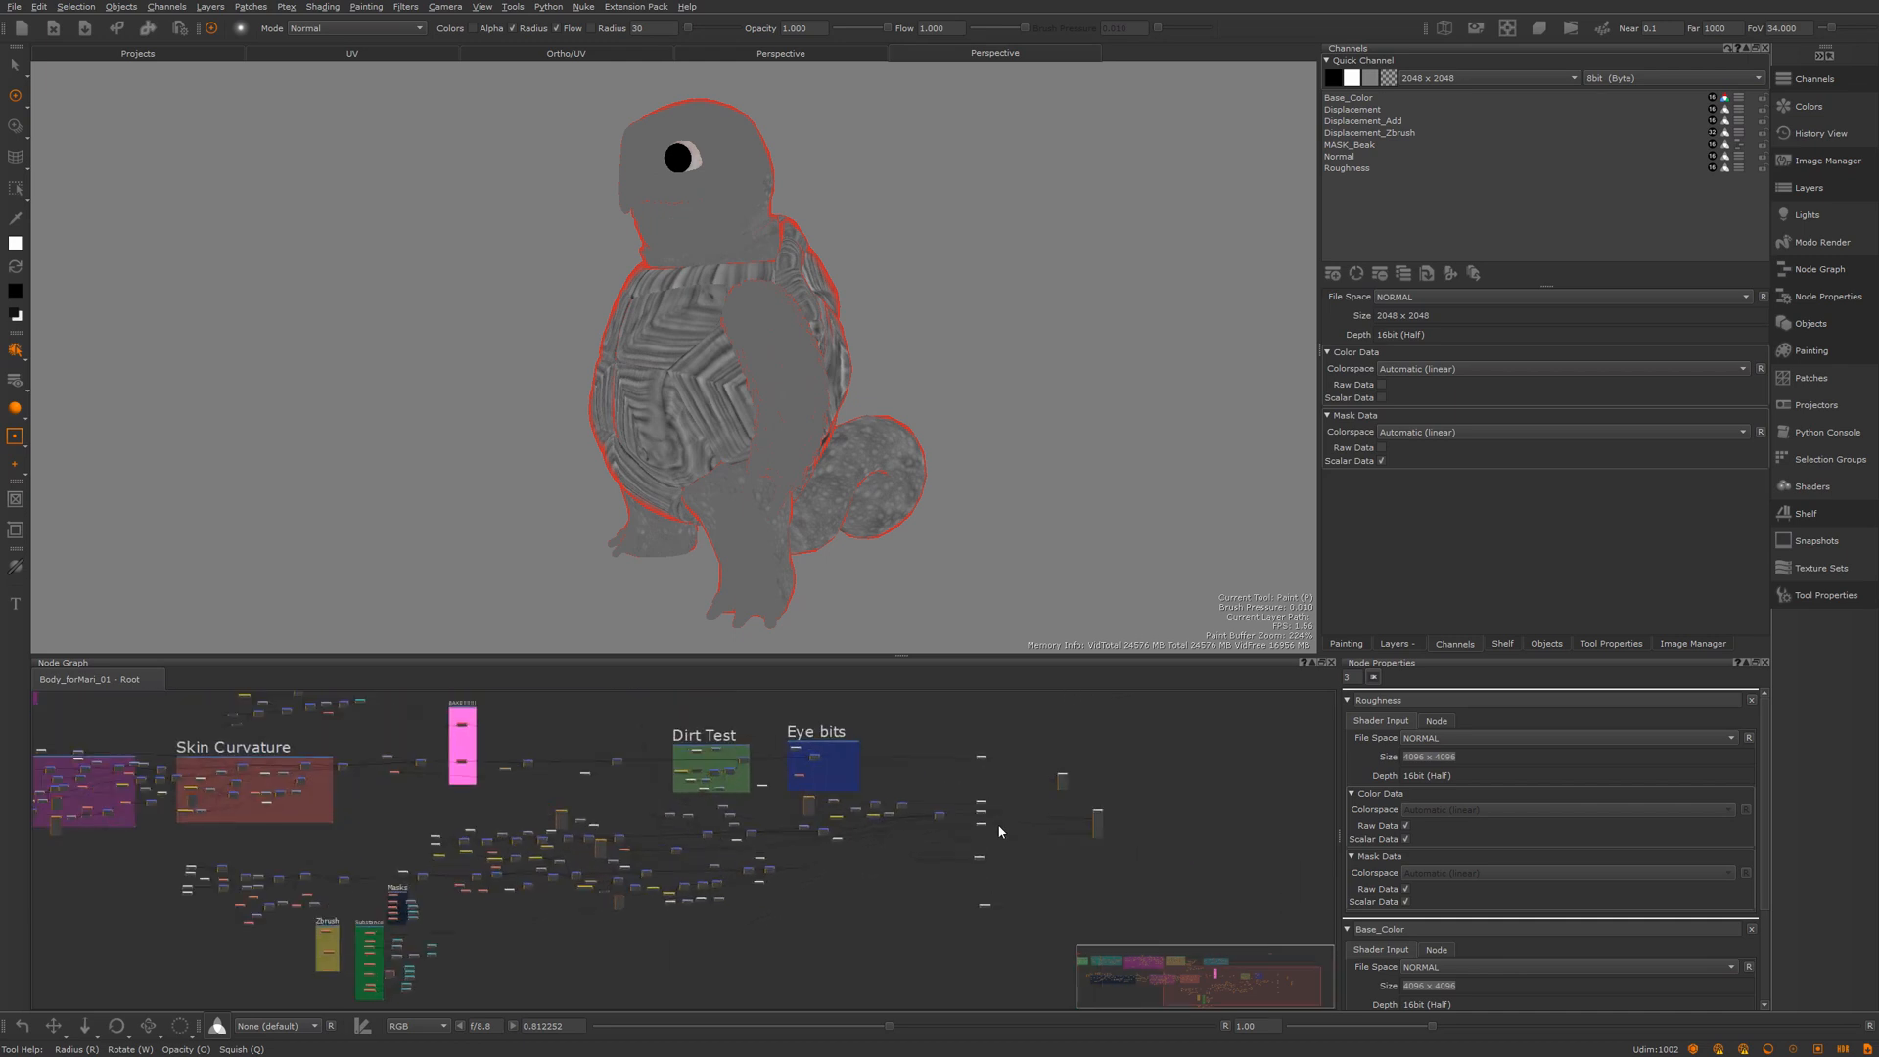
{"action": "scroll", "coordinate": [999, 831], "scroll_direction": "up", "scroll_amount": 4}
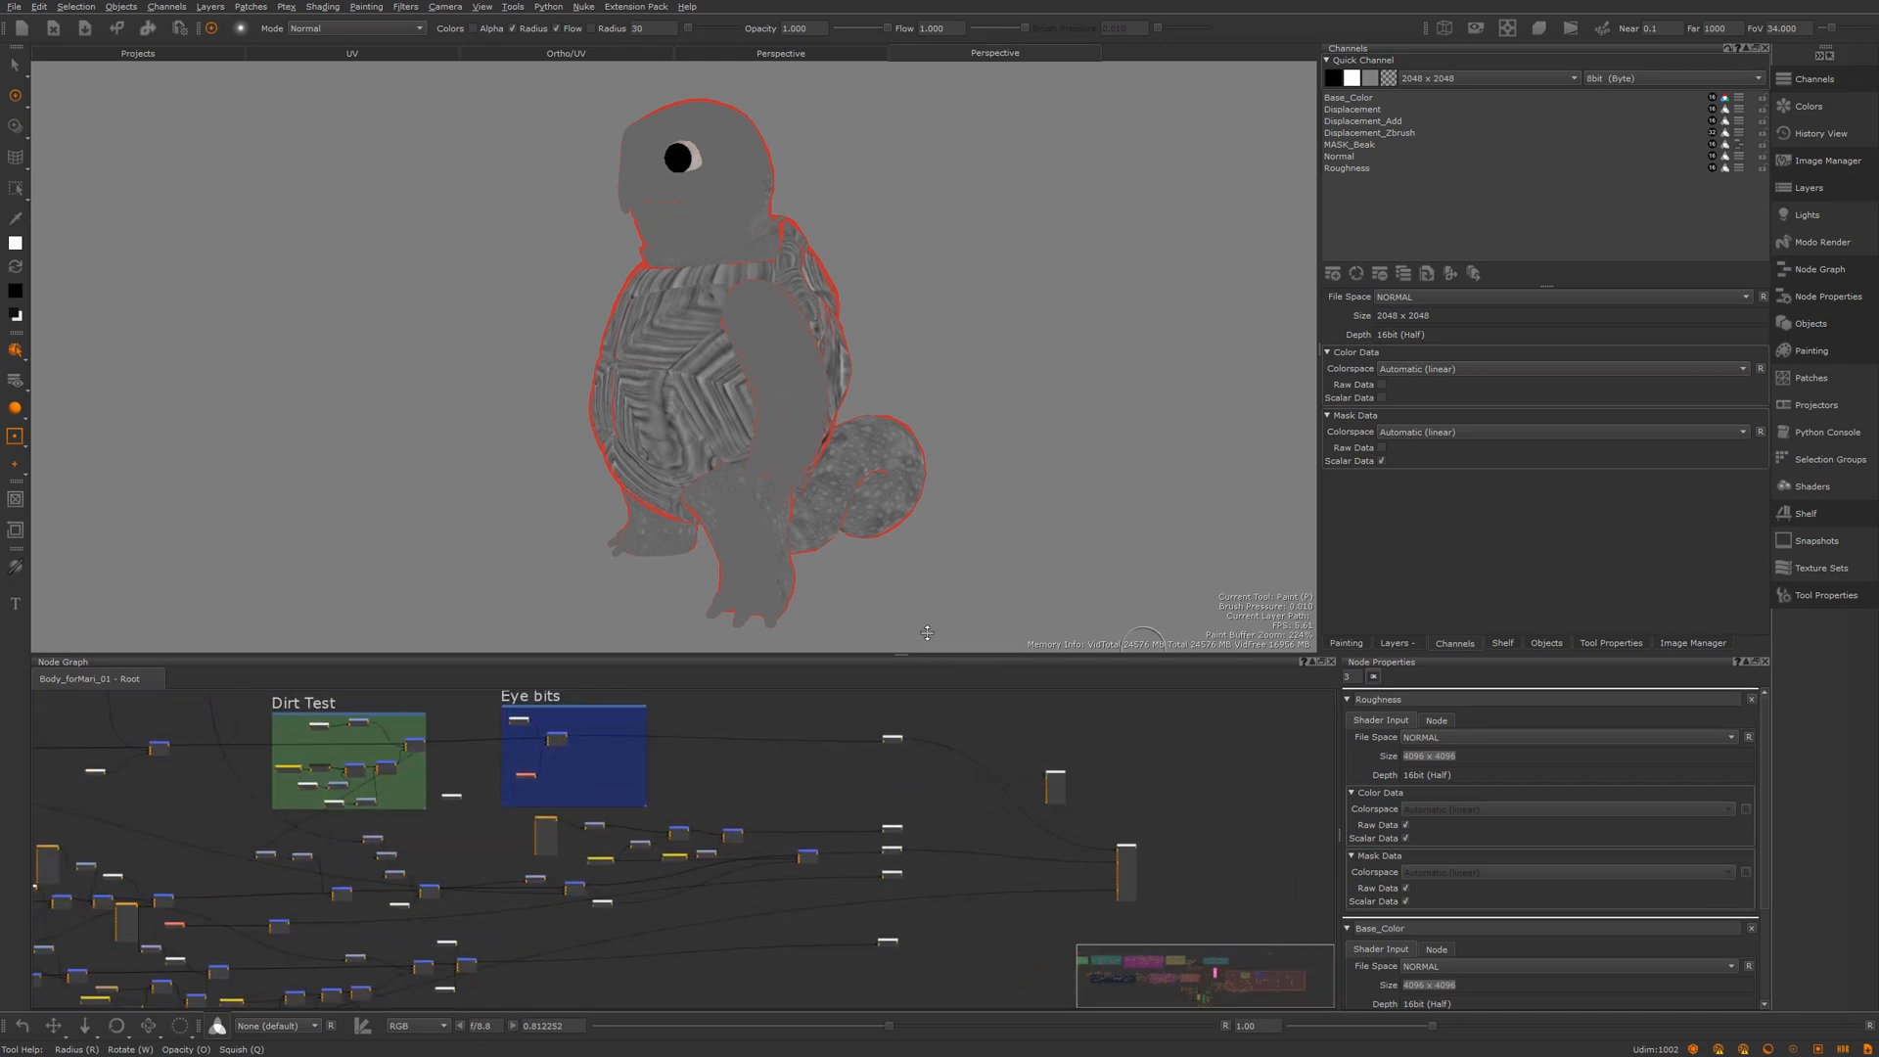
{"action": "left_click_drag", "start_coordinate": [927, 632], "coordinate": [926, 624]}
{"action": "middle_click_drag", "start_coordinate": [952, 772], "coordinate": [955, 690]}
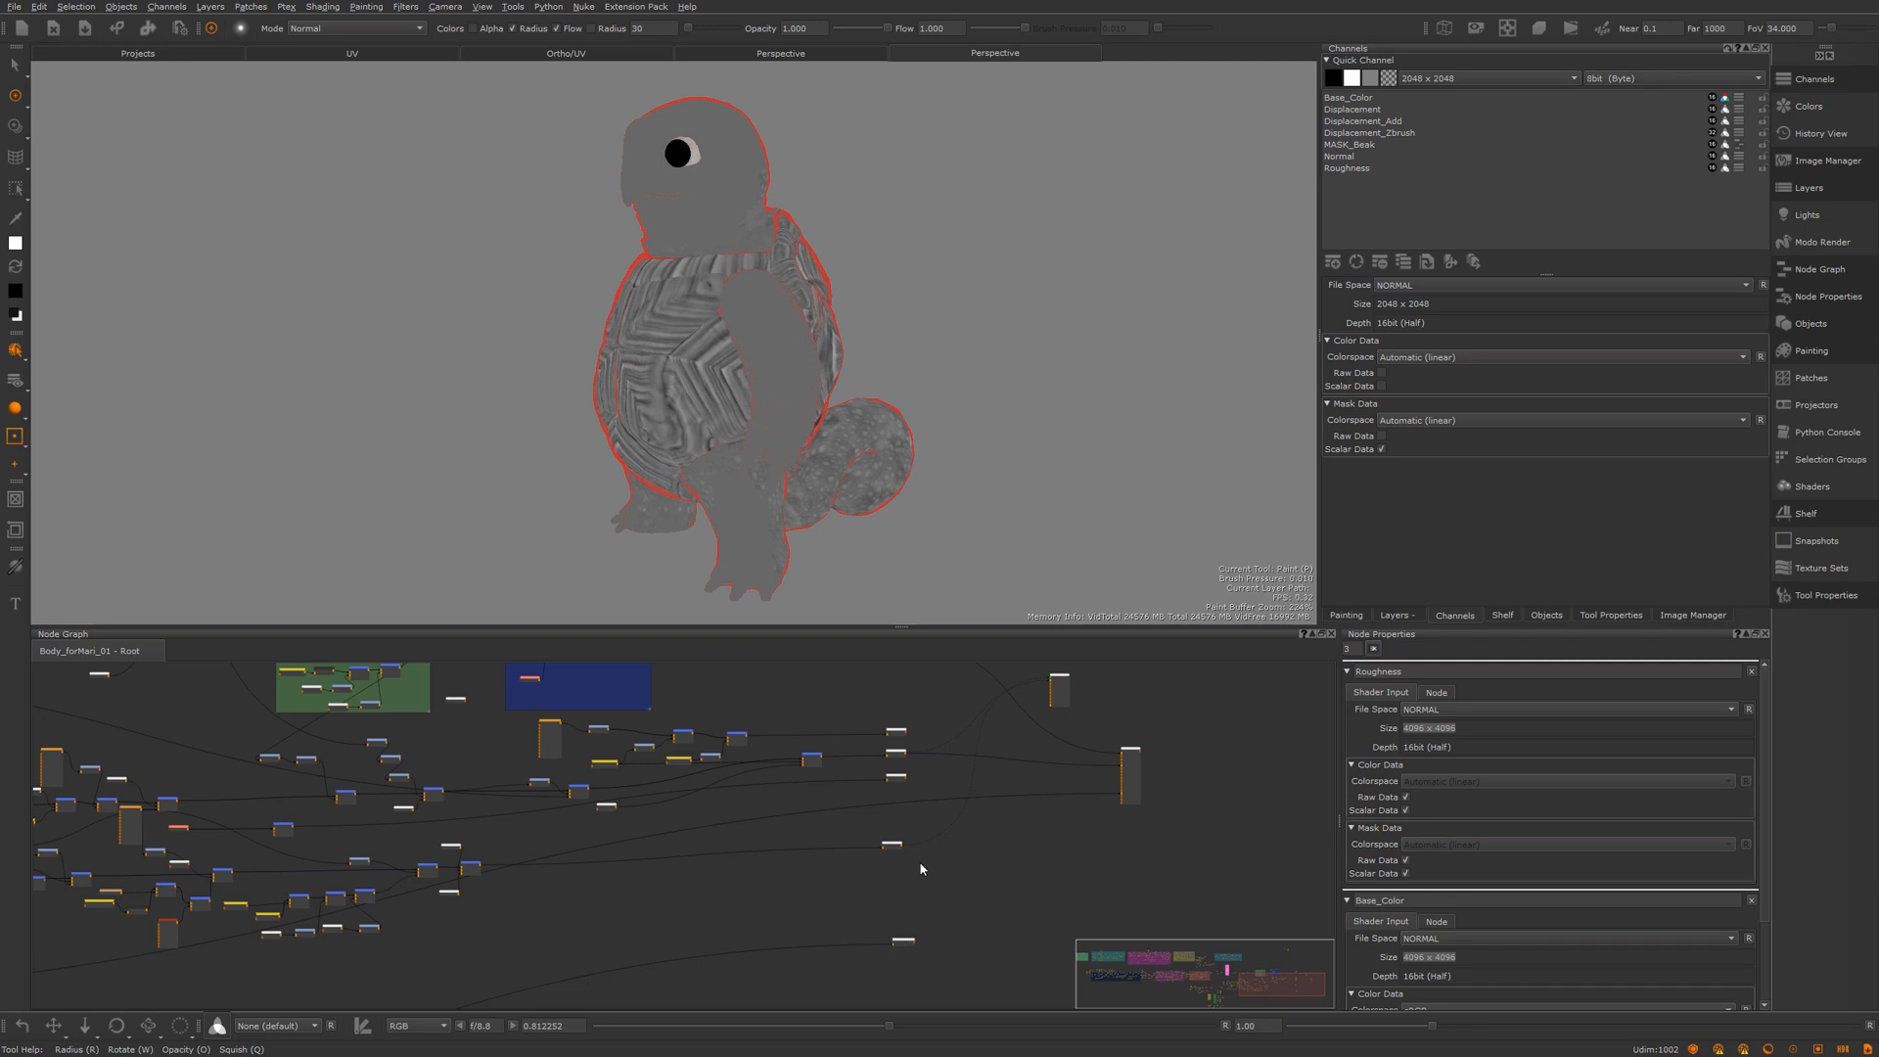
{"action": "left_click_drag", "start_coordinate": [912, 947], "coordinate": [895, 873]}
{"action": "middle_click_drag", "start_coordinate": [931, 794], "coordinate": [929, 852]}
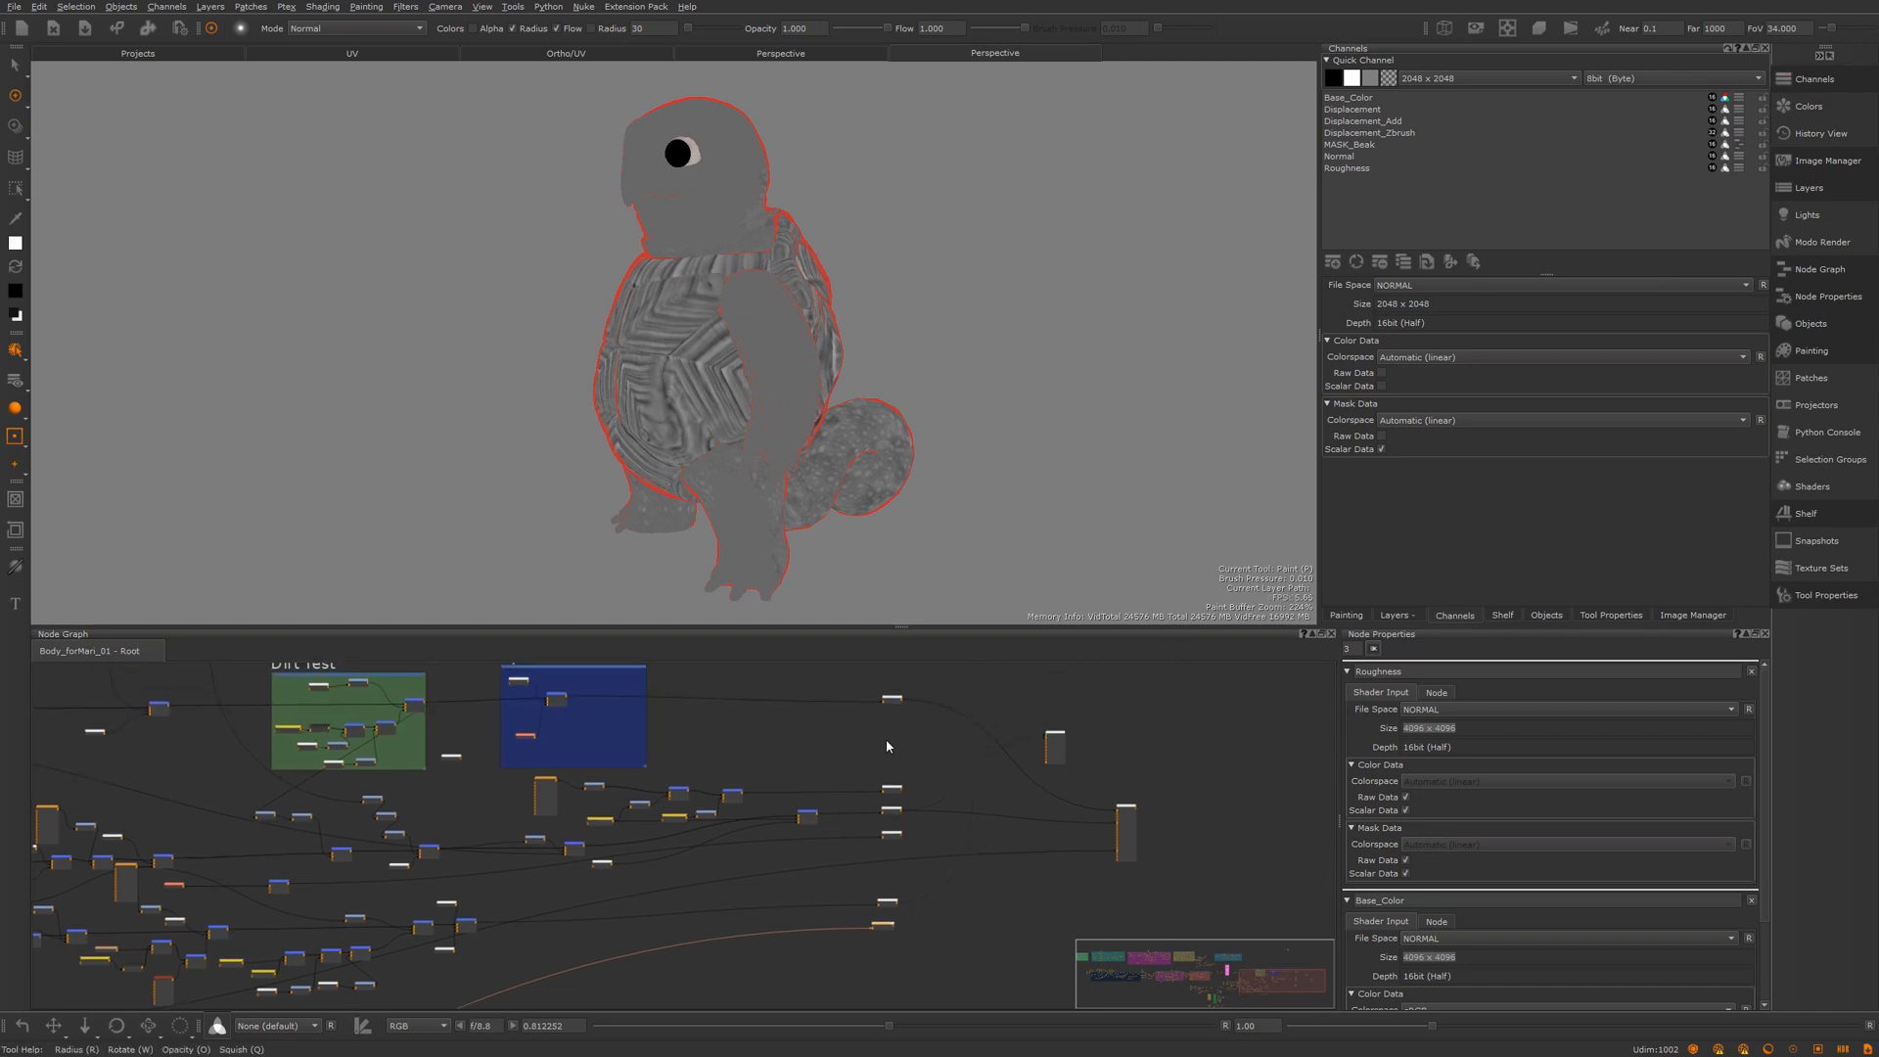
{"action": "left_click_drag", "start_coordinate": [893, 697], "coordinate": [892, 770]}
{"action": "left_click_drag", "start_coordinate": [912, 955], "coordinate": [889, 852]}
{"action": "scroll", "coordinate": [888, 843], "scroll_direction": "up", "scroll_amount": 5}
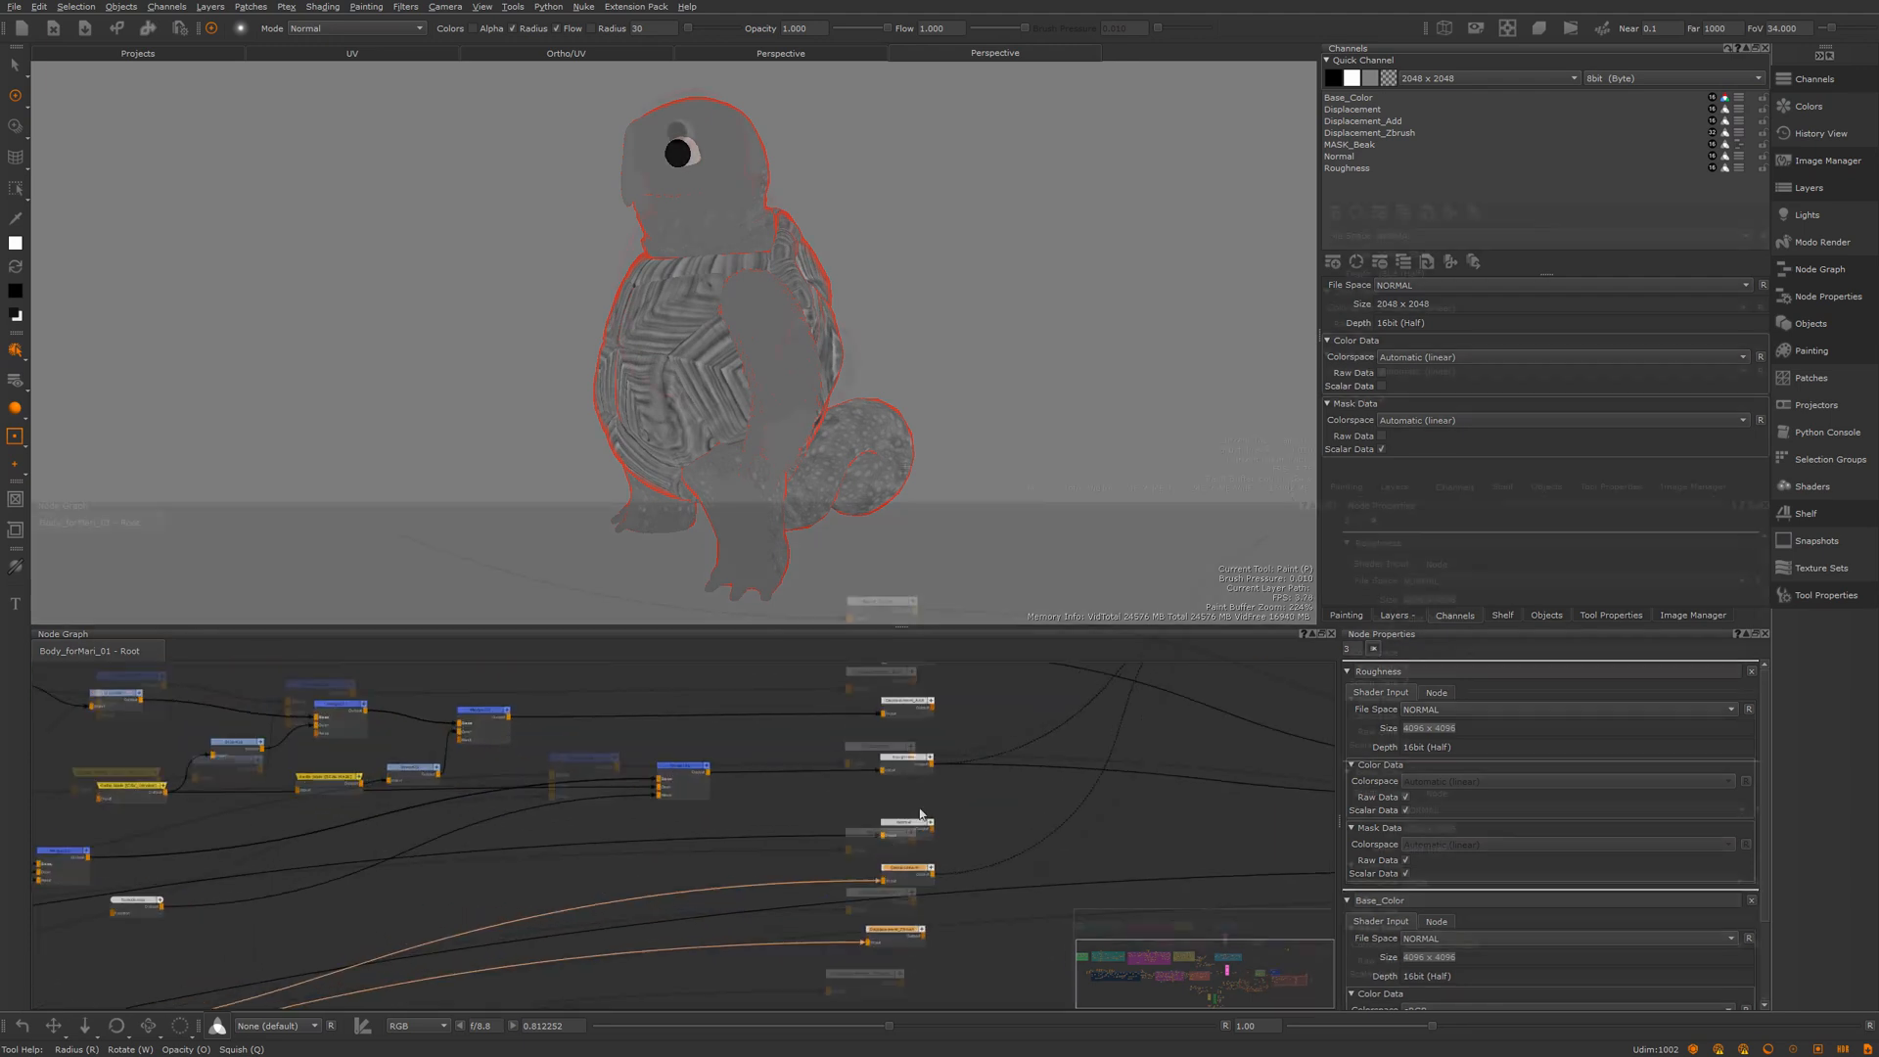
{"action": "middle_click_drag", "start_coordinate": [889, 620], "coordinate": [868, 539]}
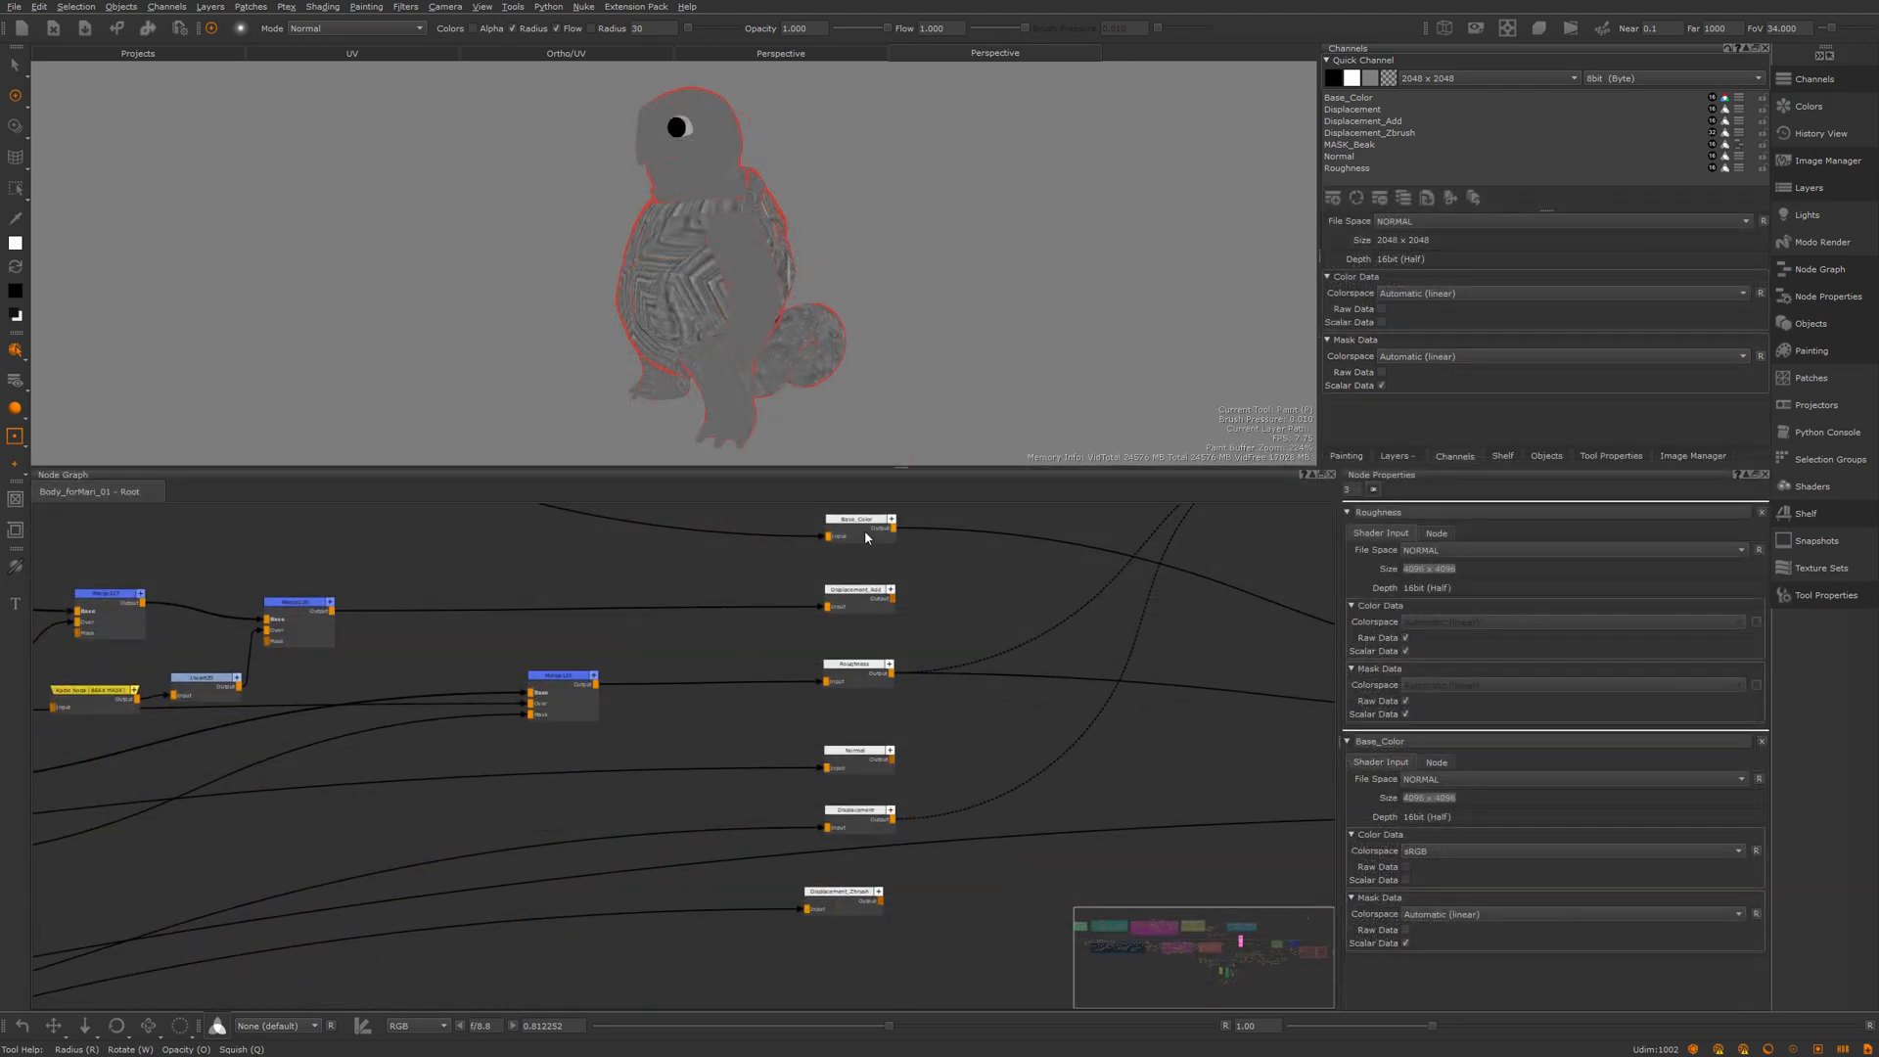
Step: View the Base_Color, Roughness, Normal and Displacement channel outputs on the model one after another
{"action": "left_click", "coordinate": [865, 531]}
{"action": "left_click", "coordinate": [856, 665]}
{"action": "key", "text": "1"}
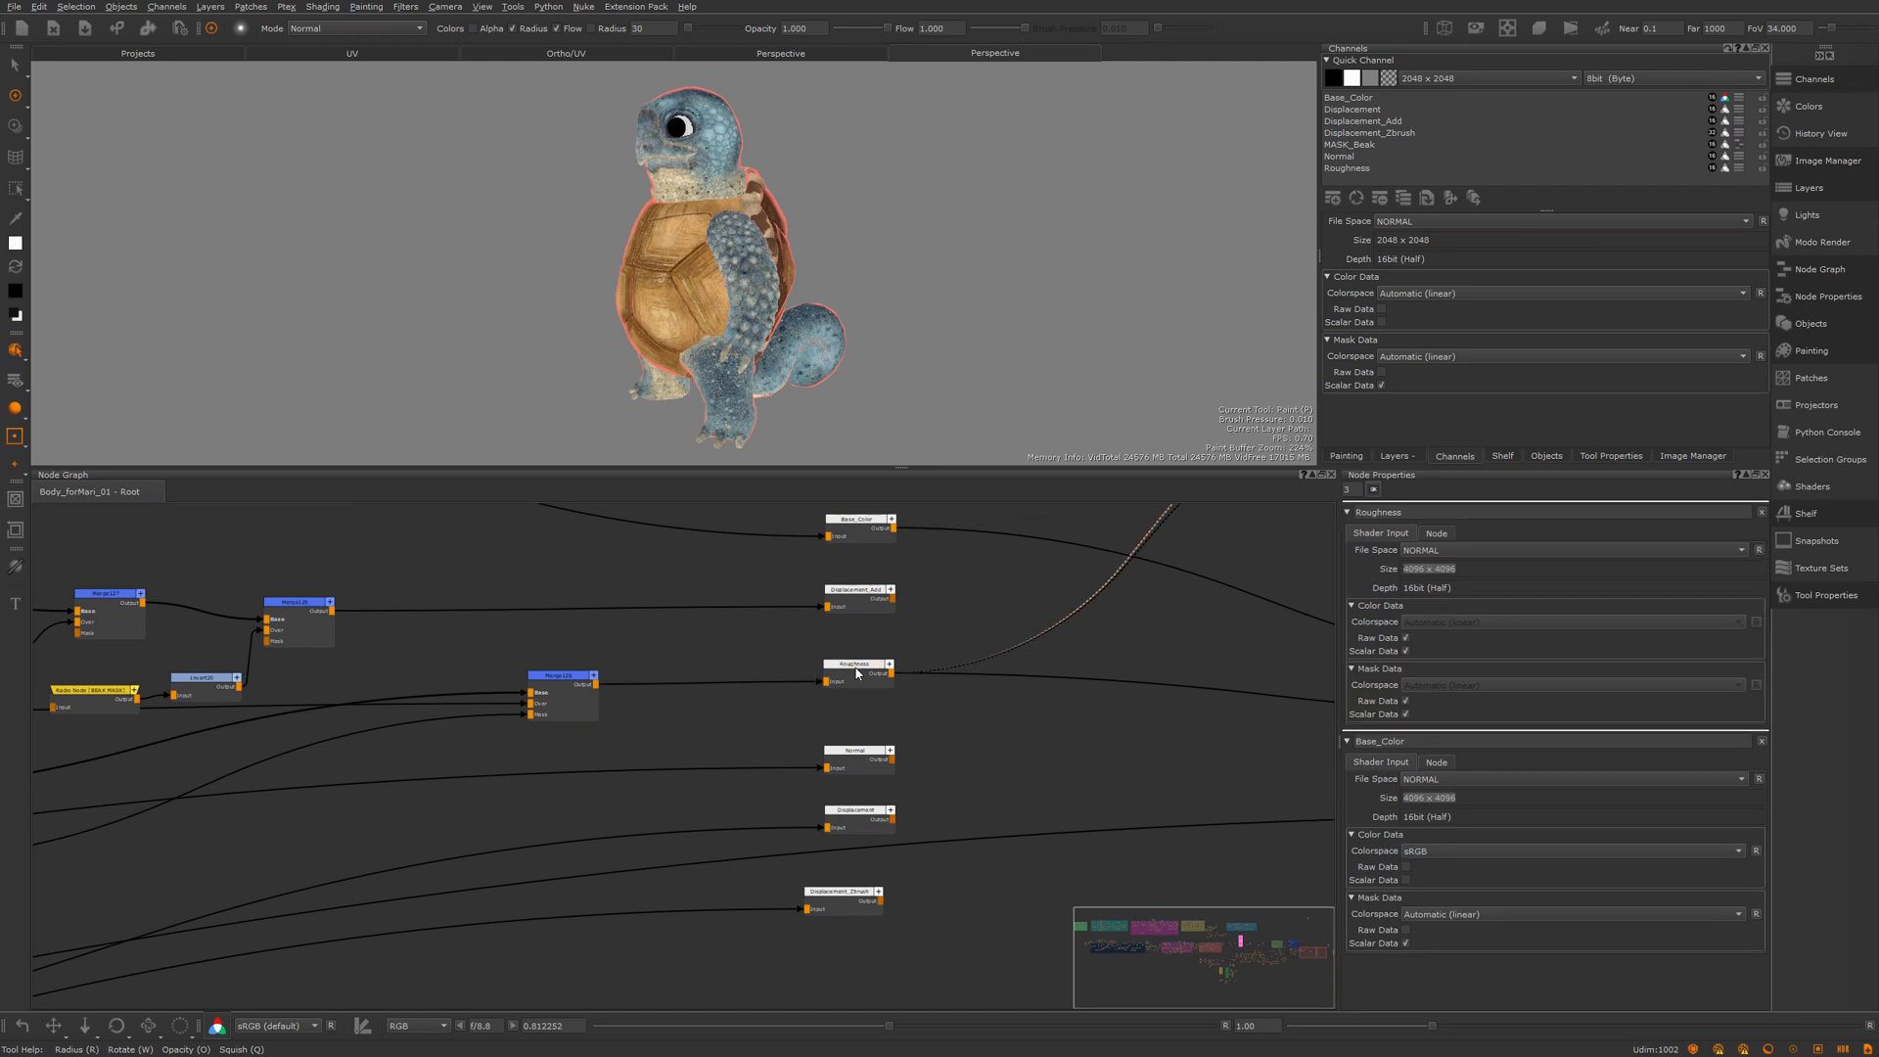
{"action": "left_click", "coordinate": [867, 766]}
{"action": "key", "text": "1"}
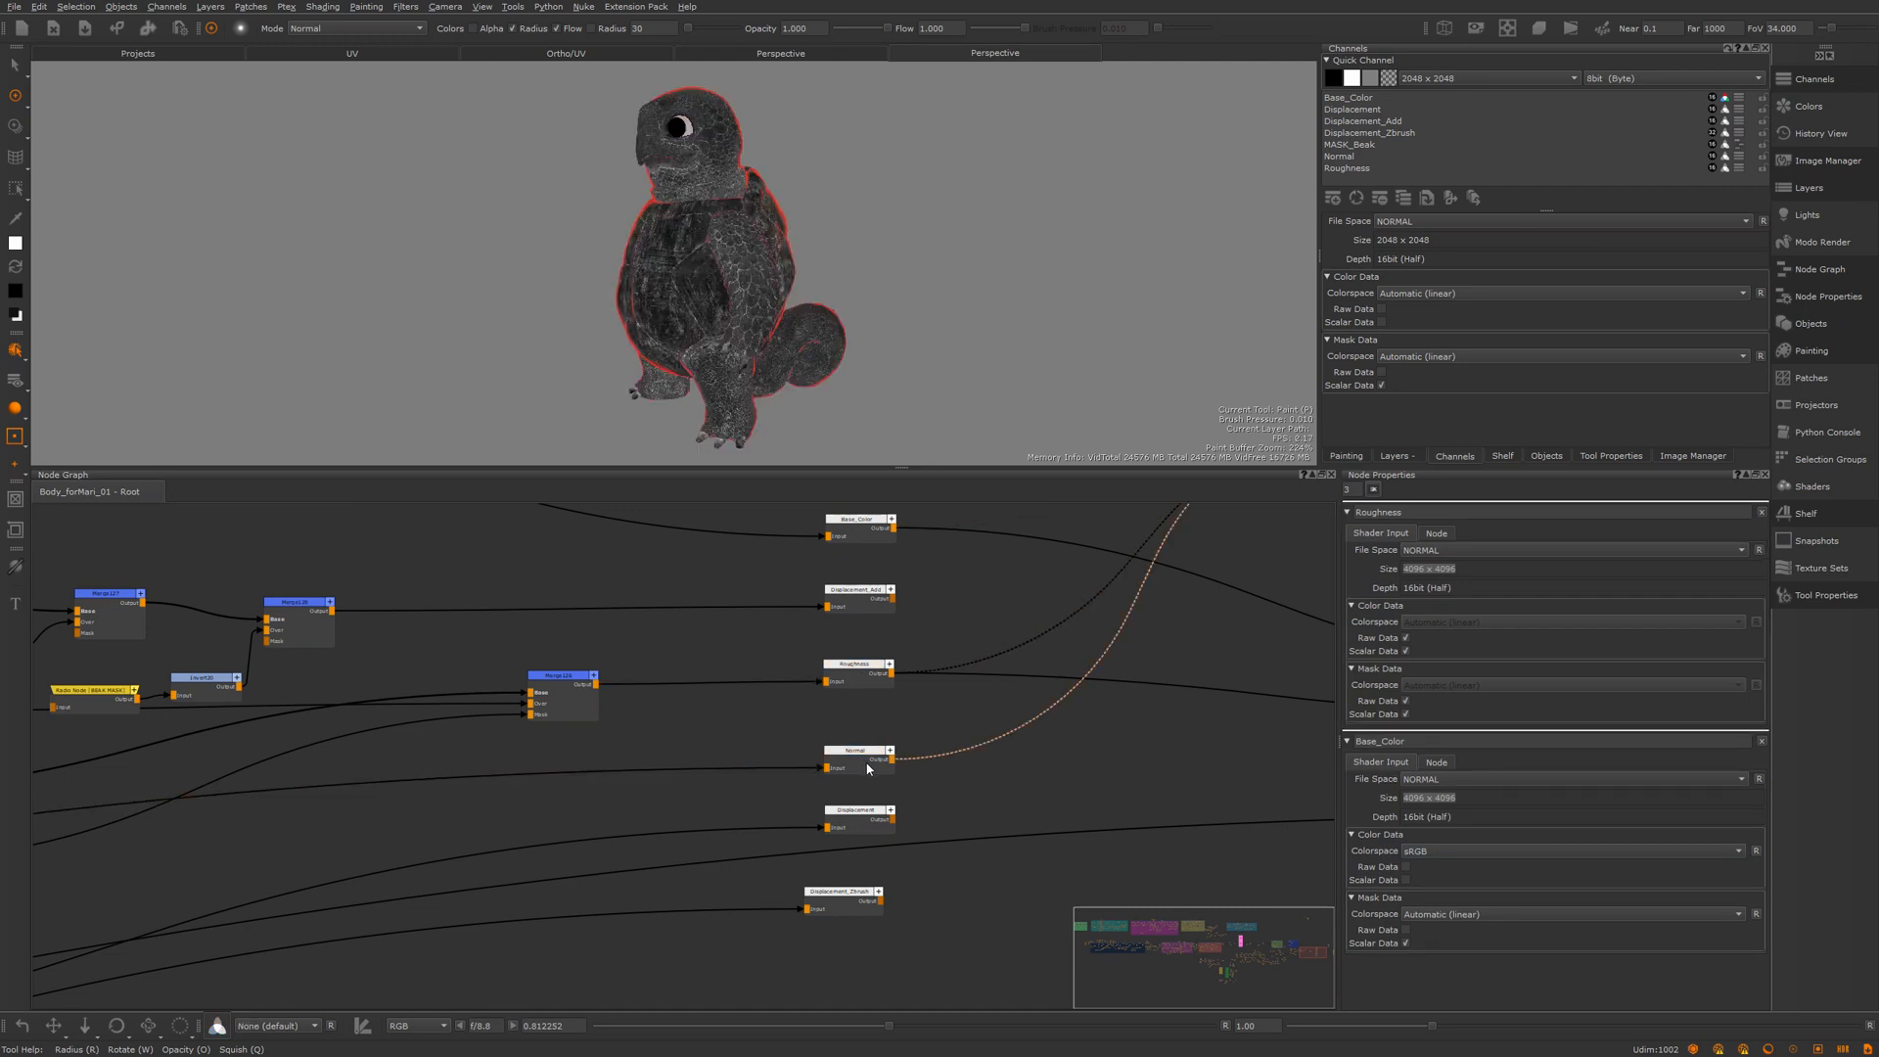
{"action": "left_click", "coordinate": [867, 813]}
{"action": "key", "text": "1"}
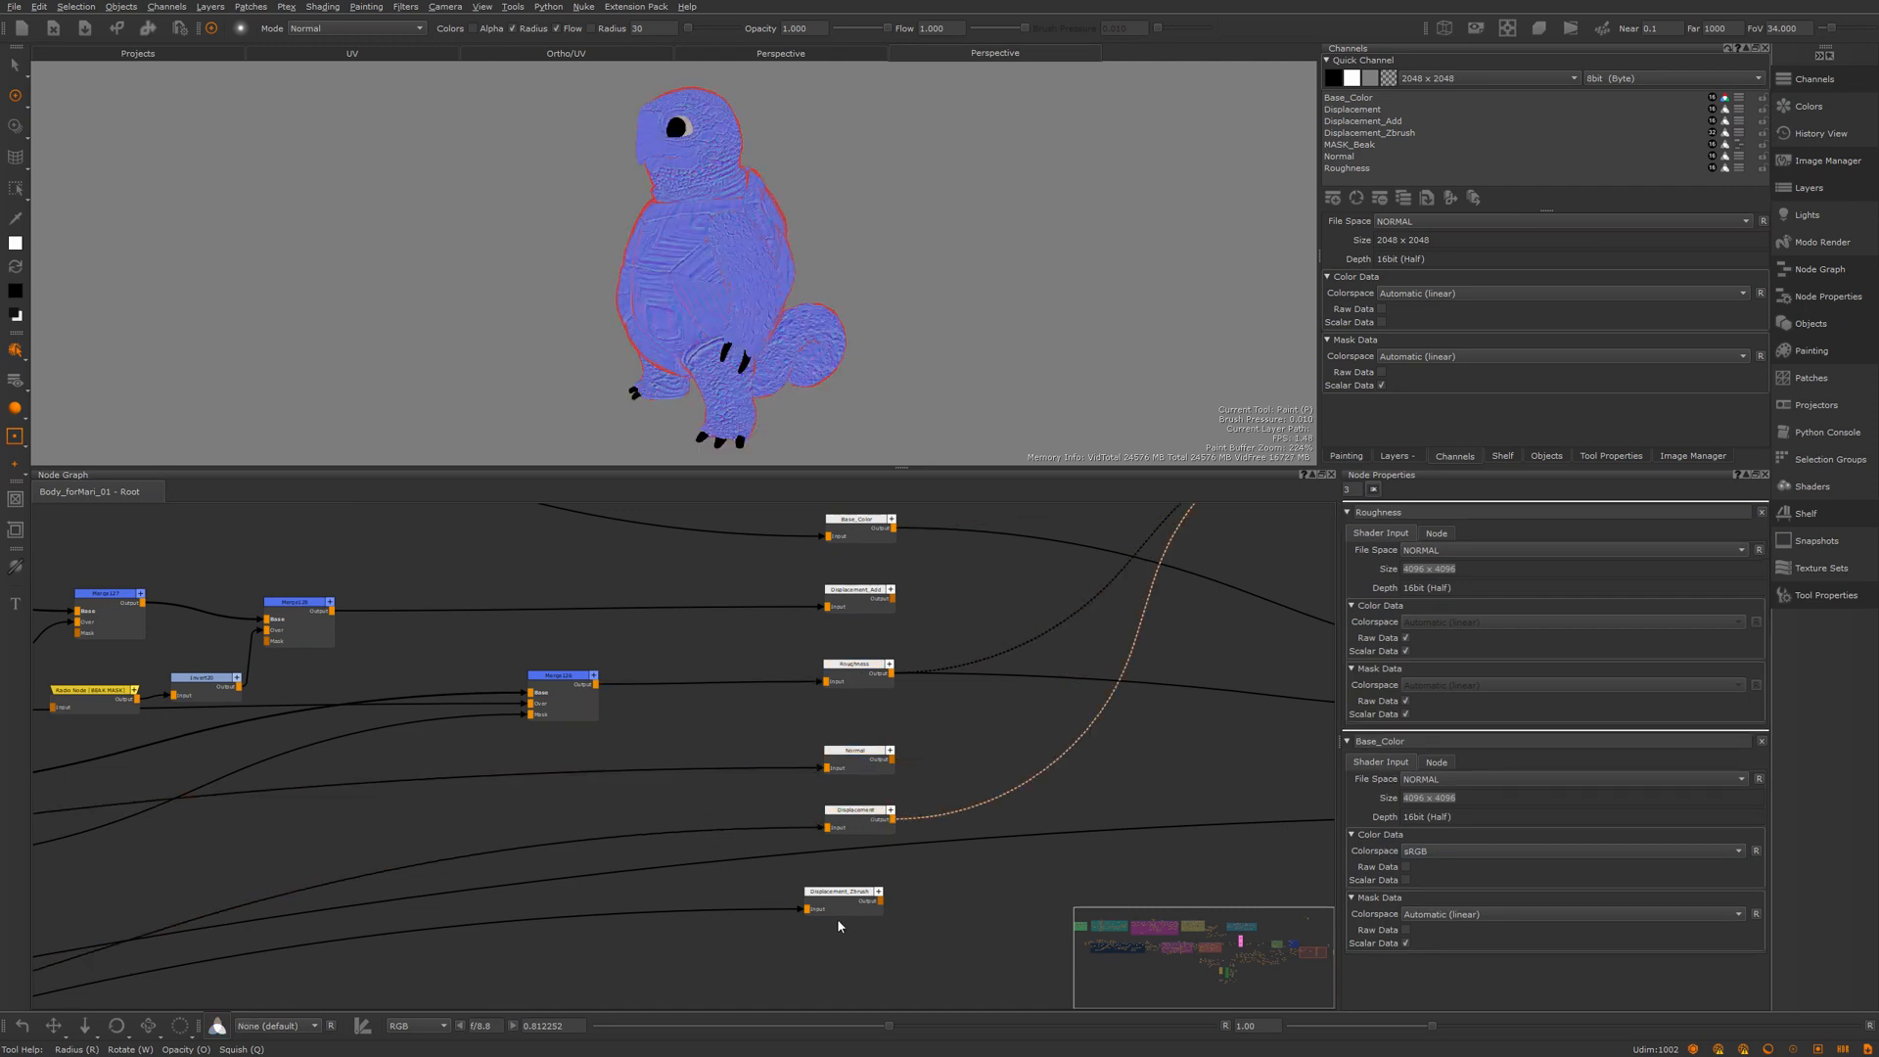
{"action": "left_click_drag", "start_coordinate": [847, 899], "coordinate": [851, 897]}
{"action": "key", "text": "1"}
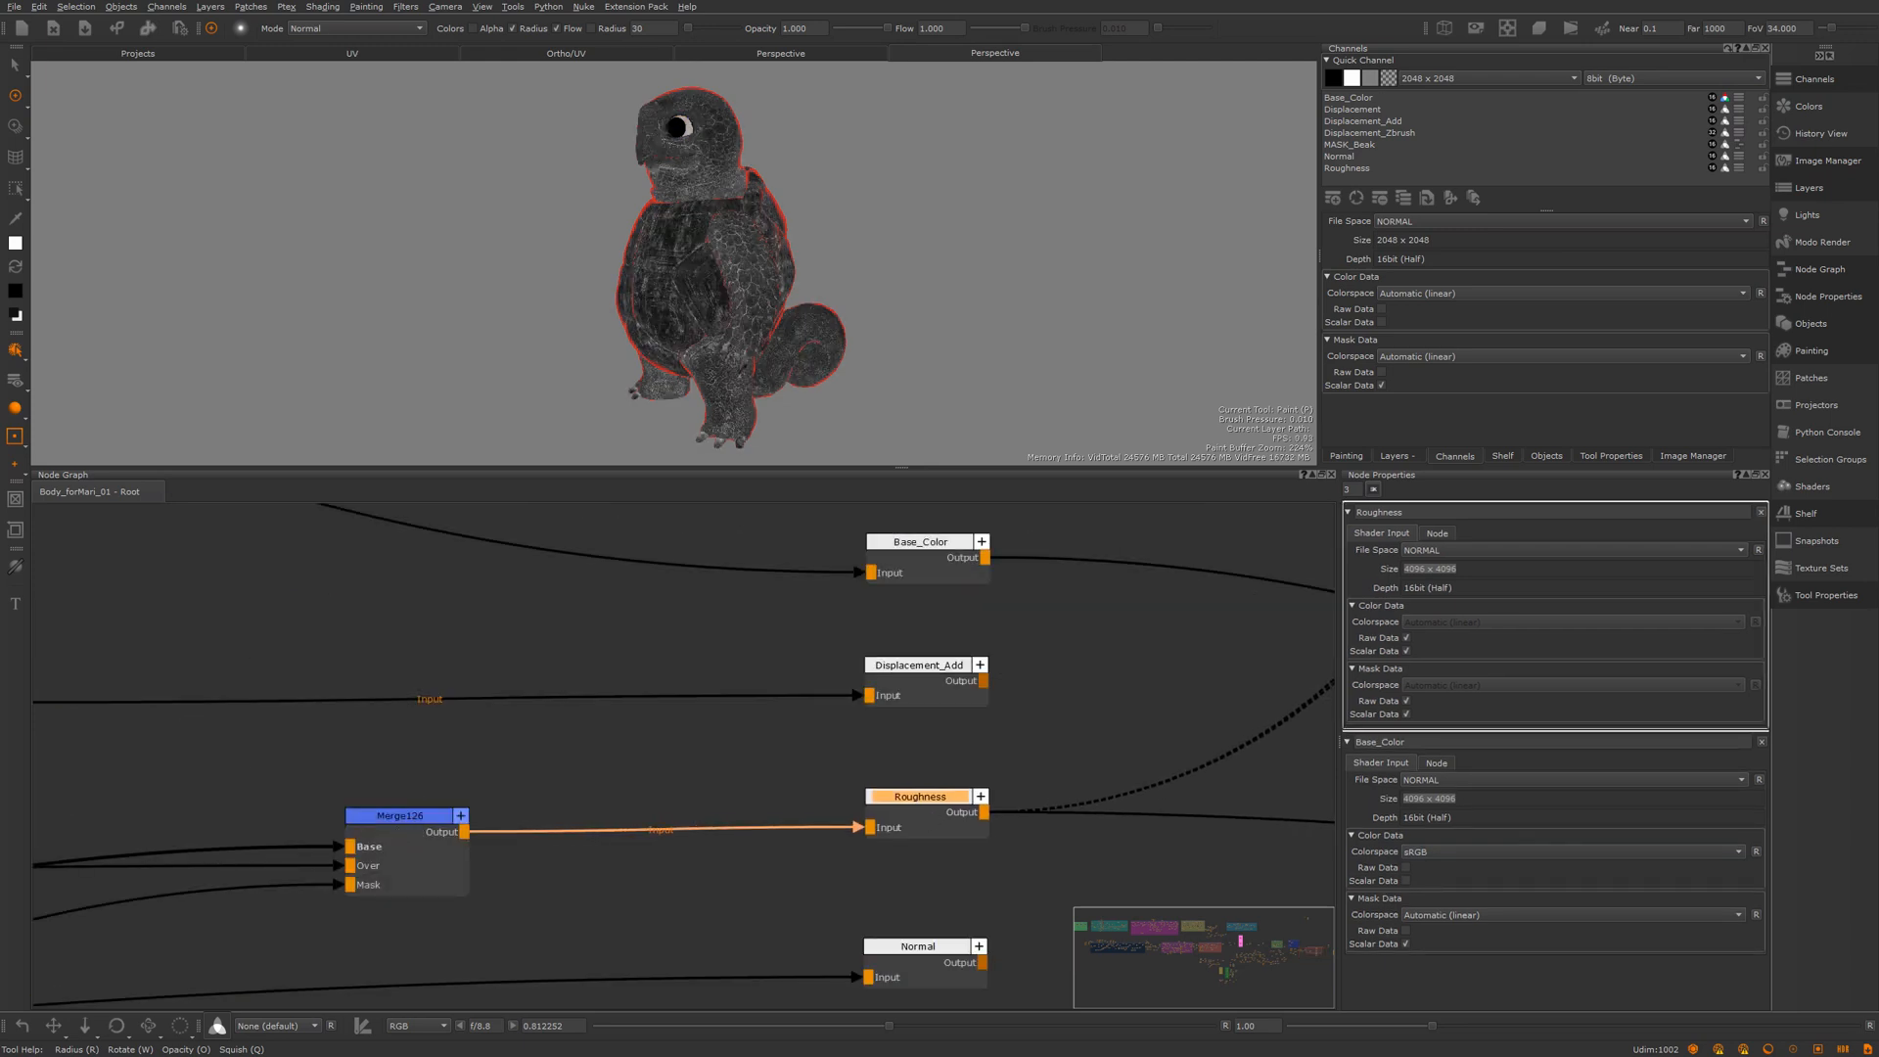
Step: Enlarge the 3D viewport and examine the roughness detail on the turtle's shell and head
{"action": "left_click_drag", "start_coordinate": [786, 468], "coordinate": [793, 533]}
{"action": "right_click_drag", "start_coordinate": [696, 264], "coordinate": [716, 317], "text": "alt"}
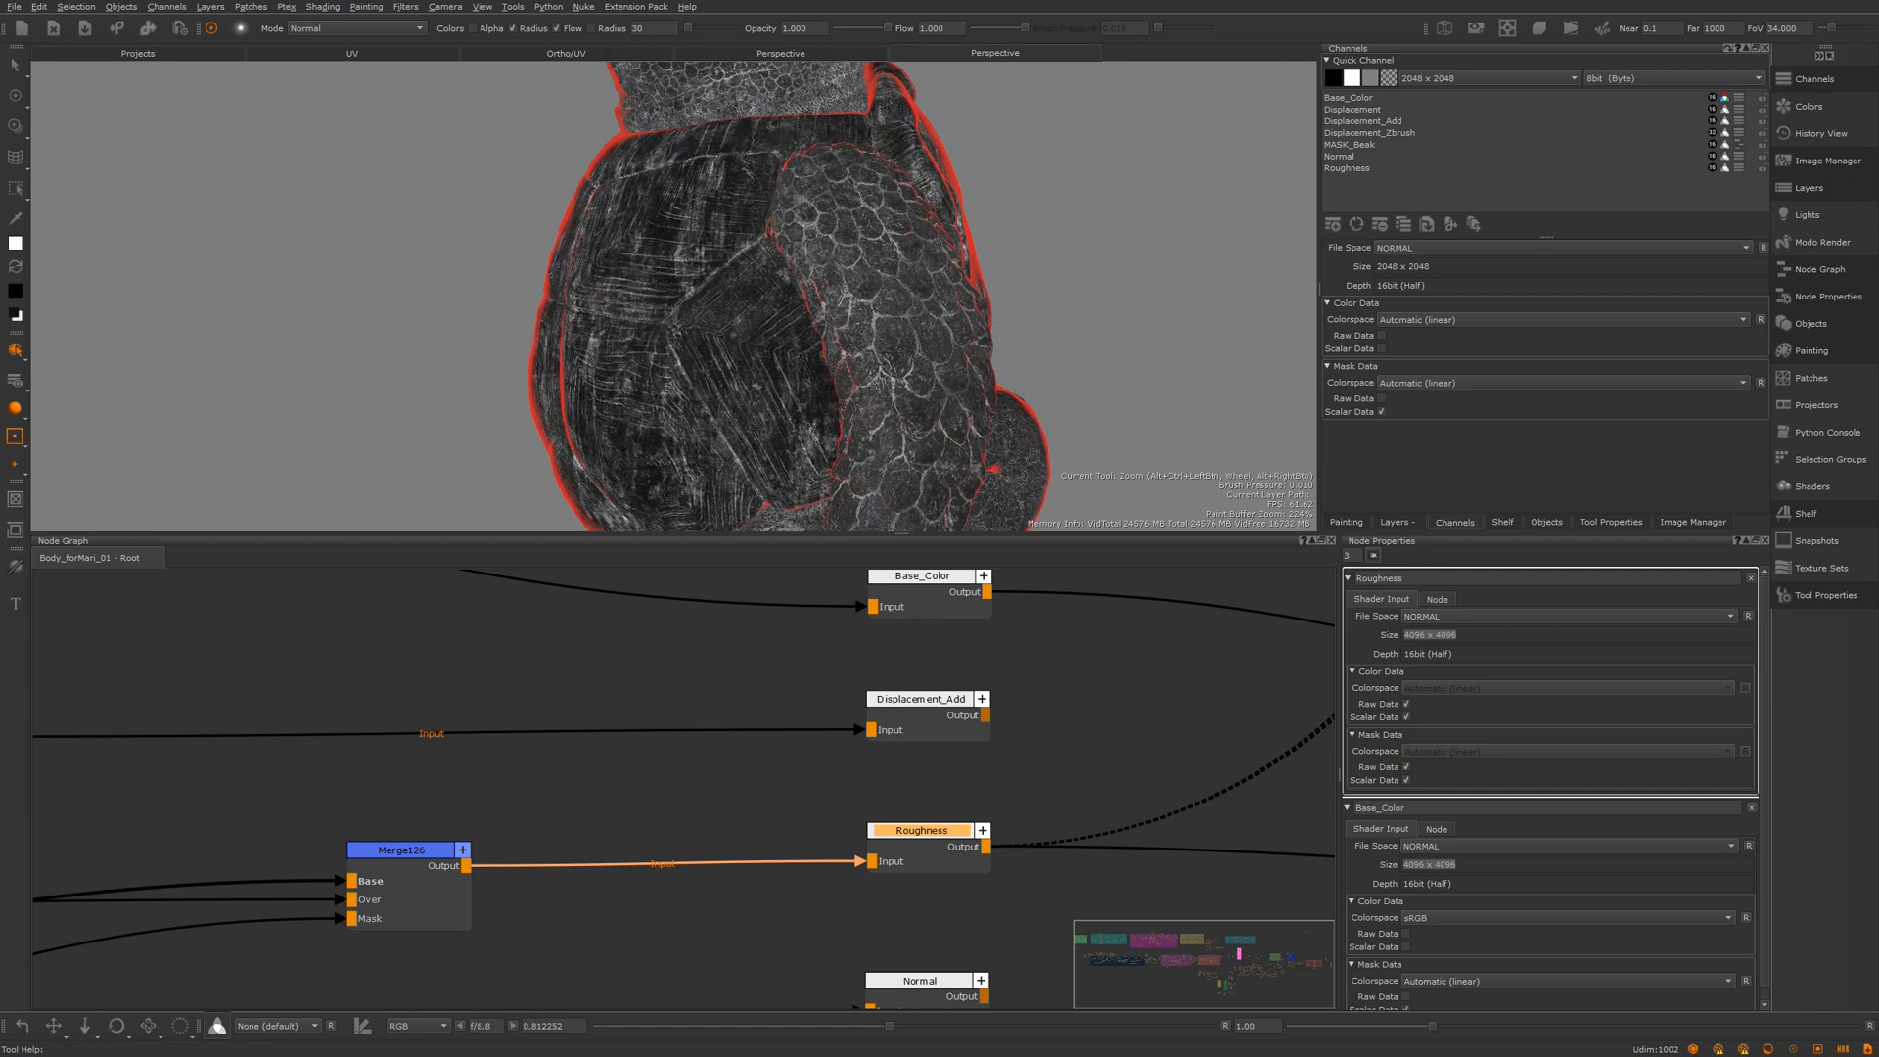
{"action": "middle_click_drag", "start_coordinate": [869, 292], "coordinate": [839, 554], "text": "alt"}
{"action": "middle_click_drag", "start_coordinate": [784, 338], "coordinate": [783, 409], "text": "alt"}
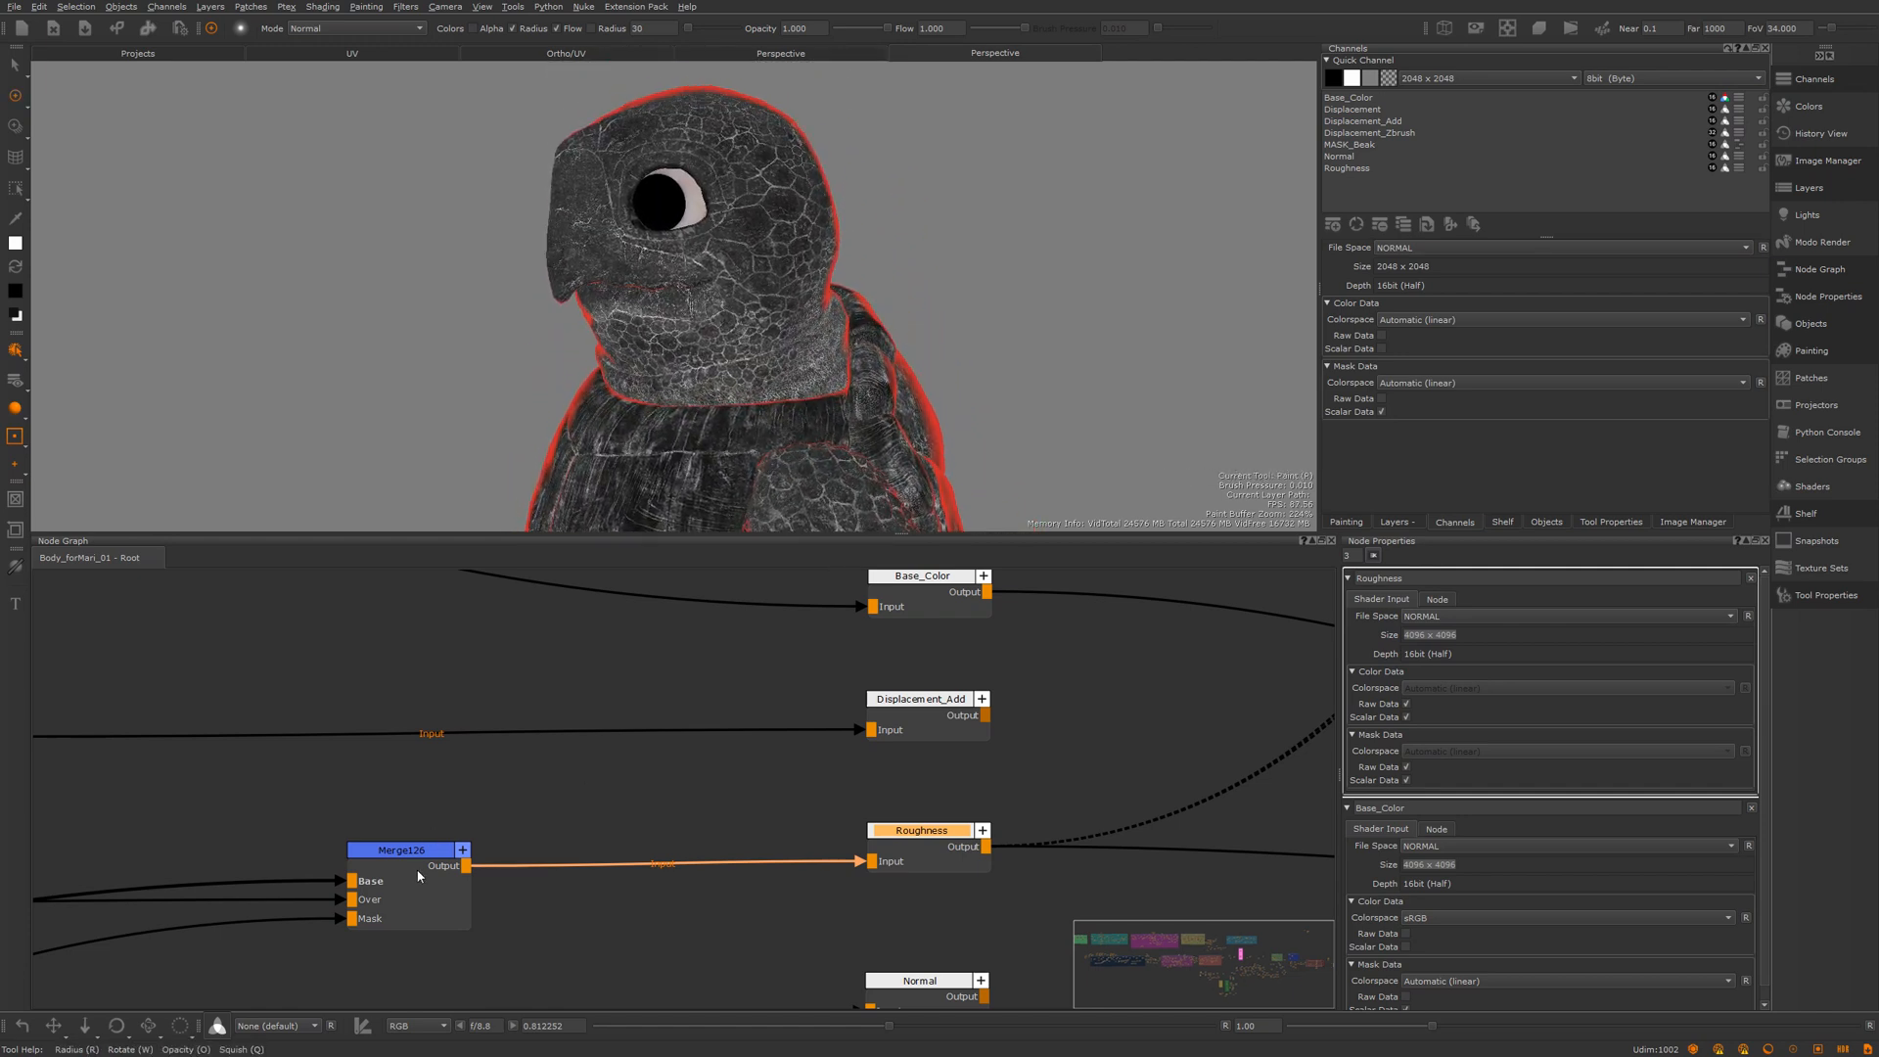
Step: Compare the Merge126 node's output with the Roughness channel's output on the model
{"action": "left_click", "coordinate": [400, 853]}
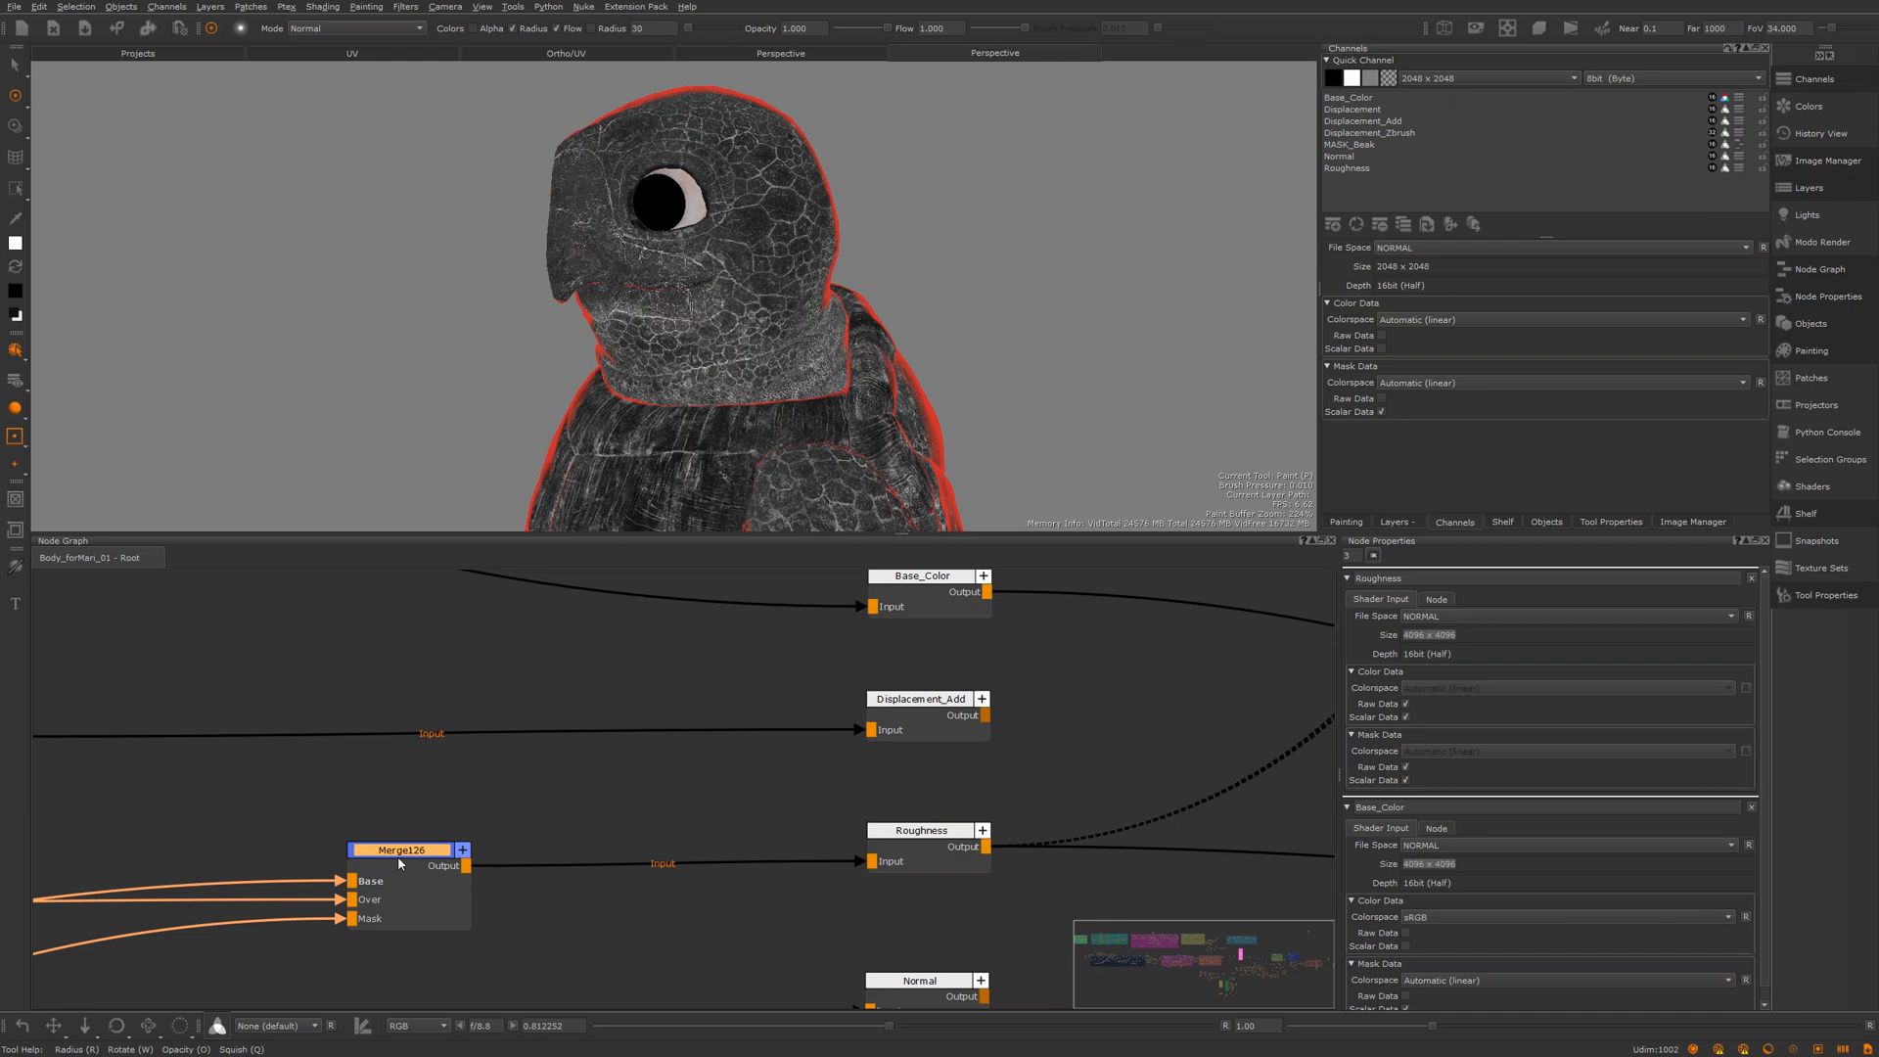
{"action": "key", "text": "1"}
{"action": "key", "text": "2"}
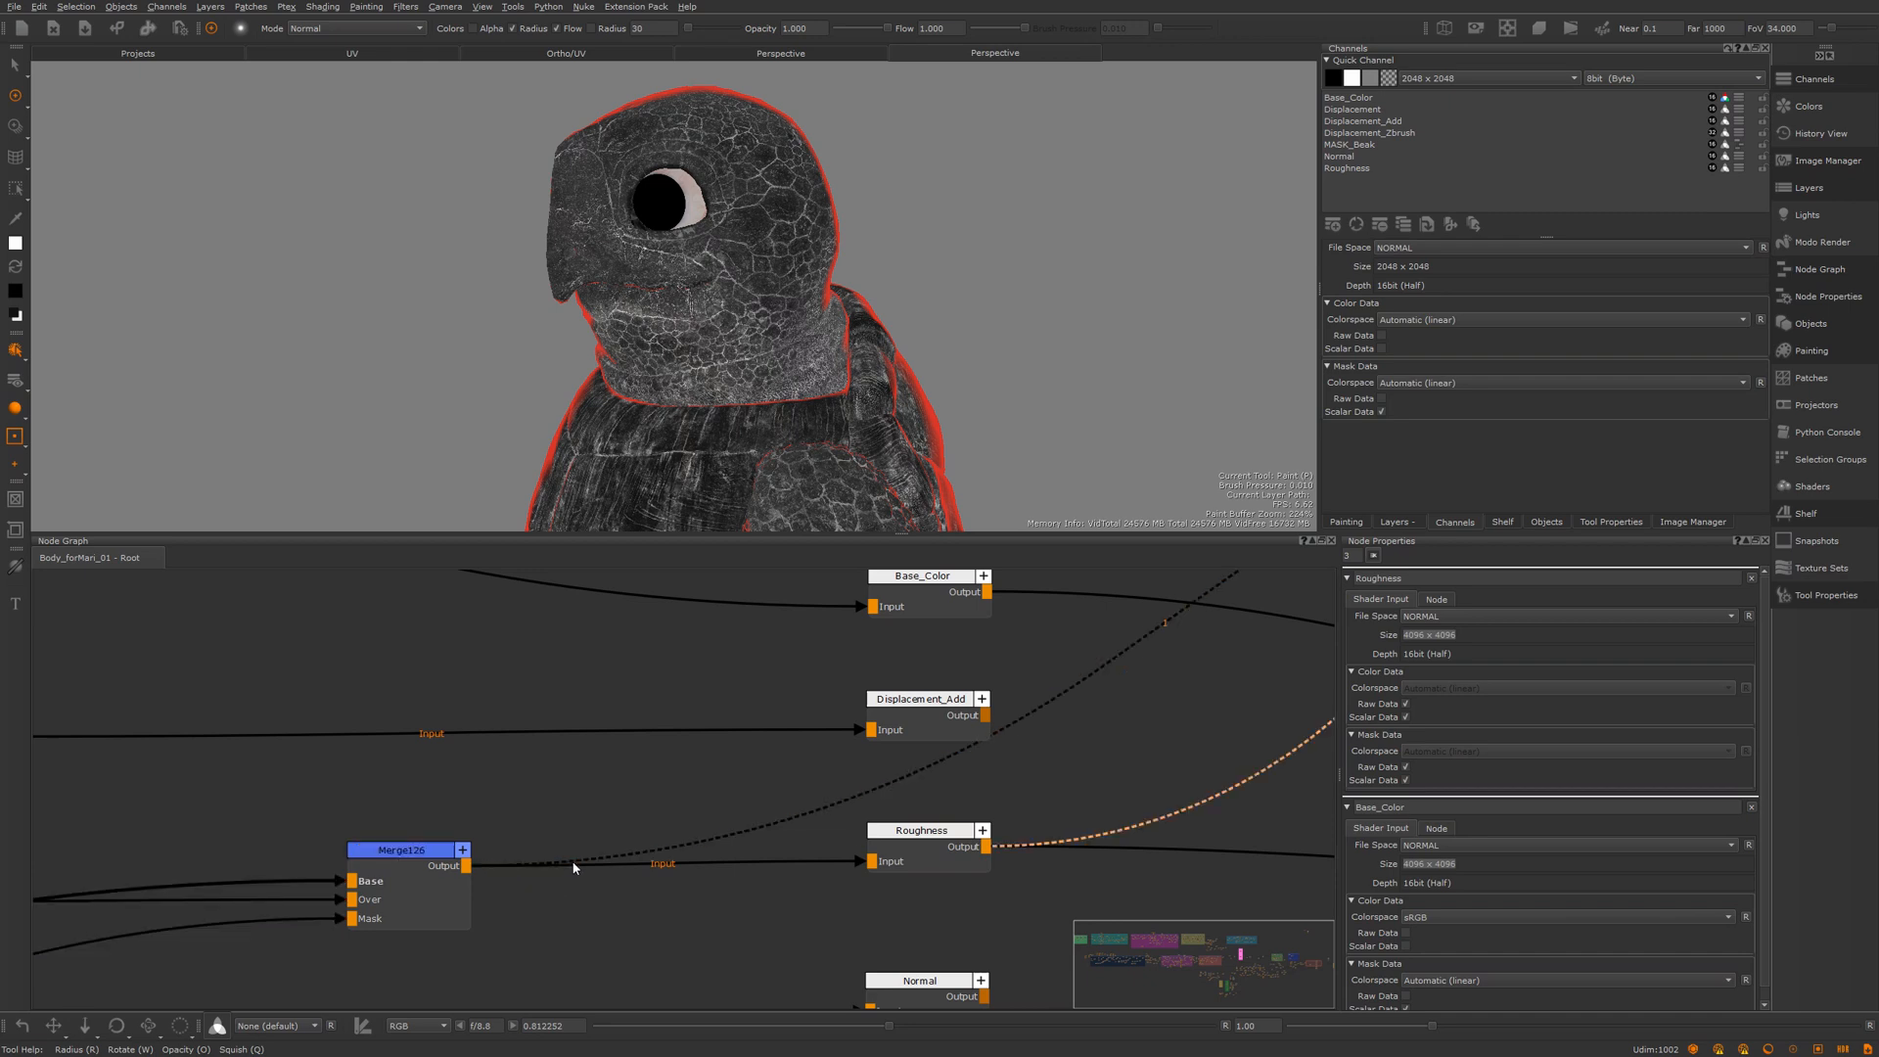
{"action": "key", "text": "1"}
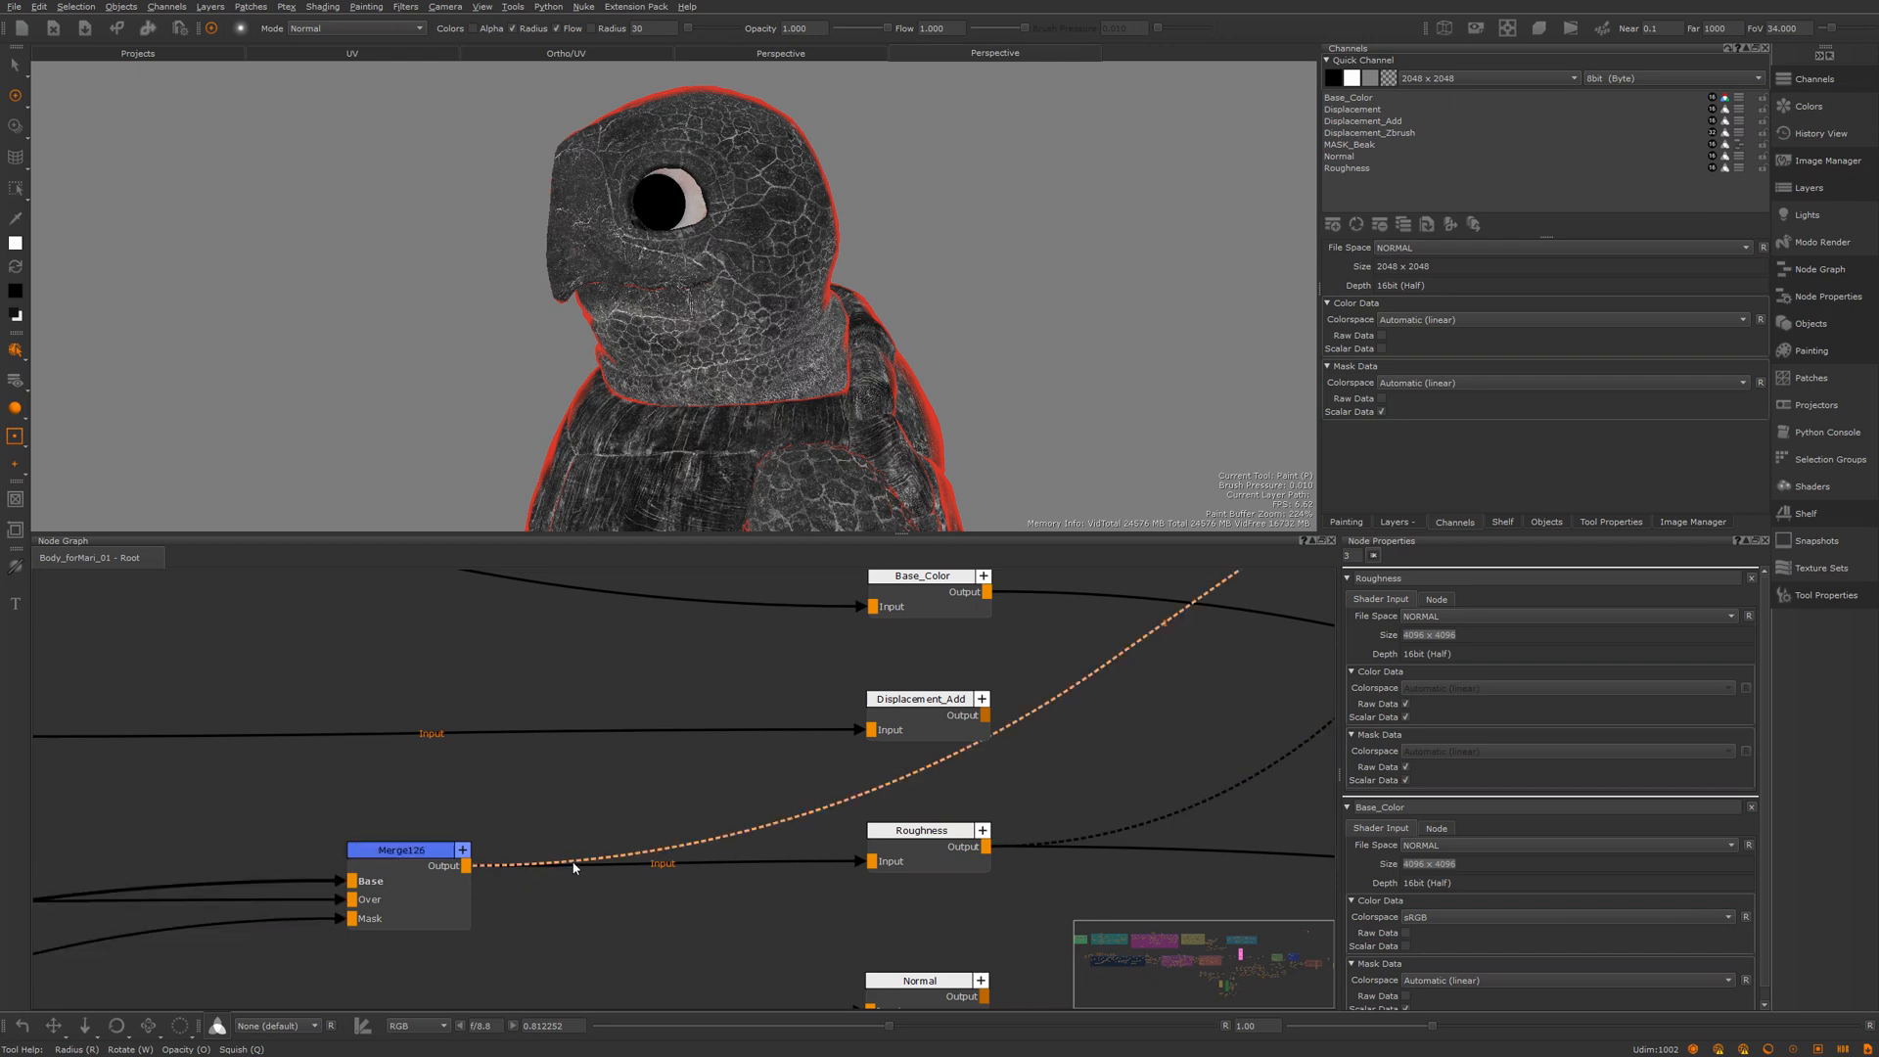
{"action": "key", "text": "2"}
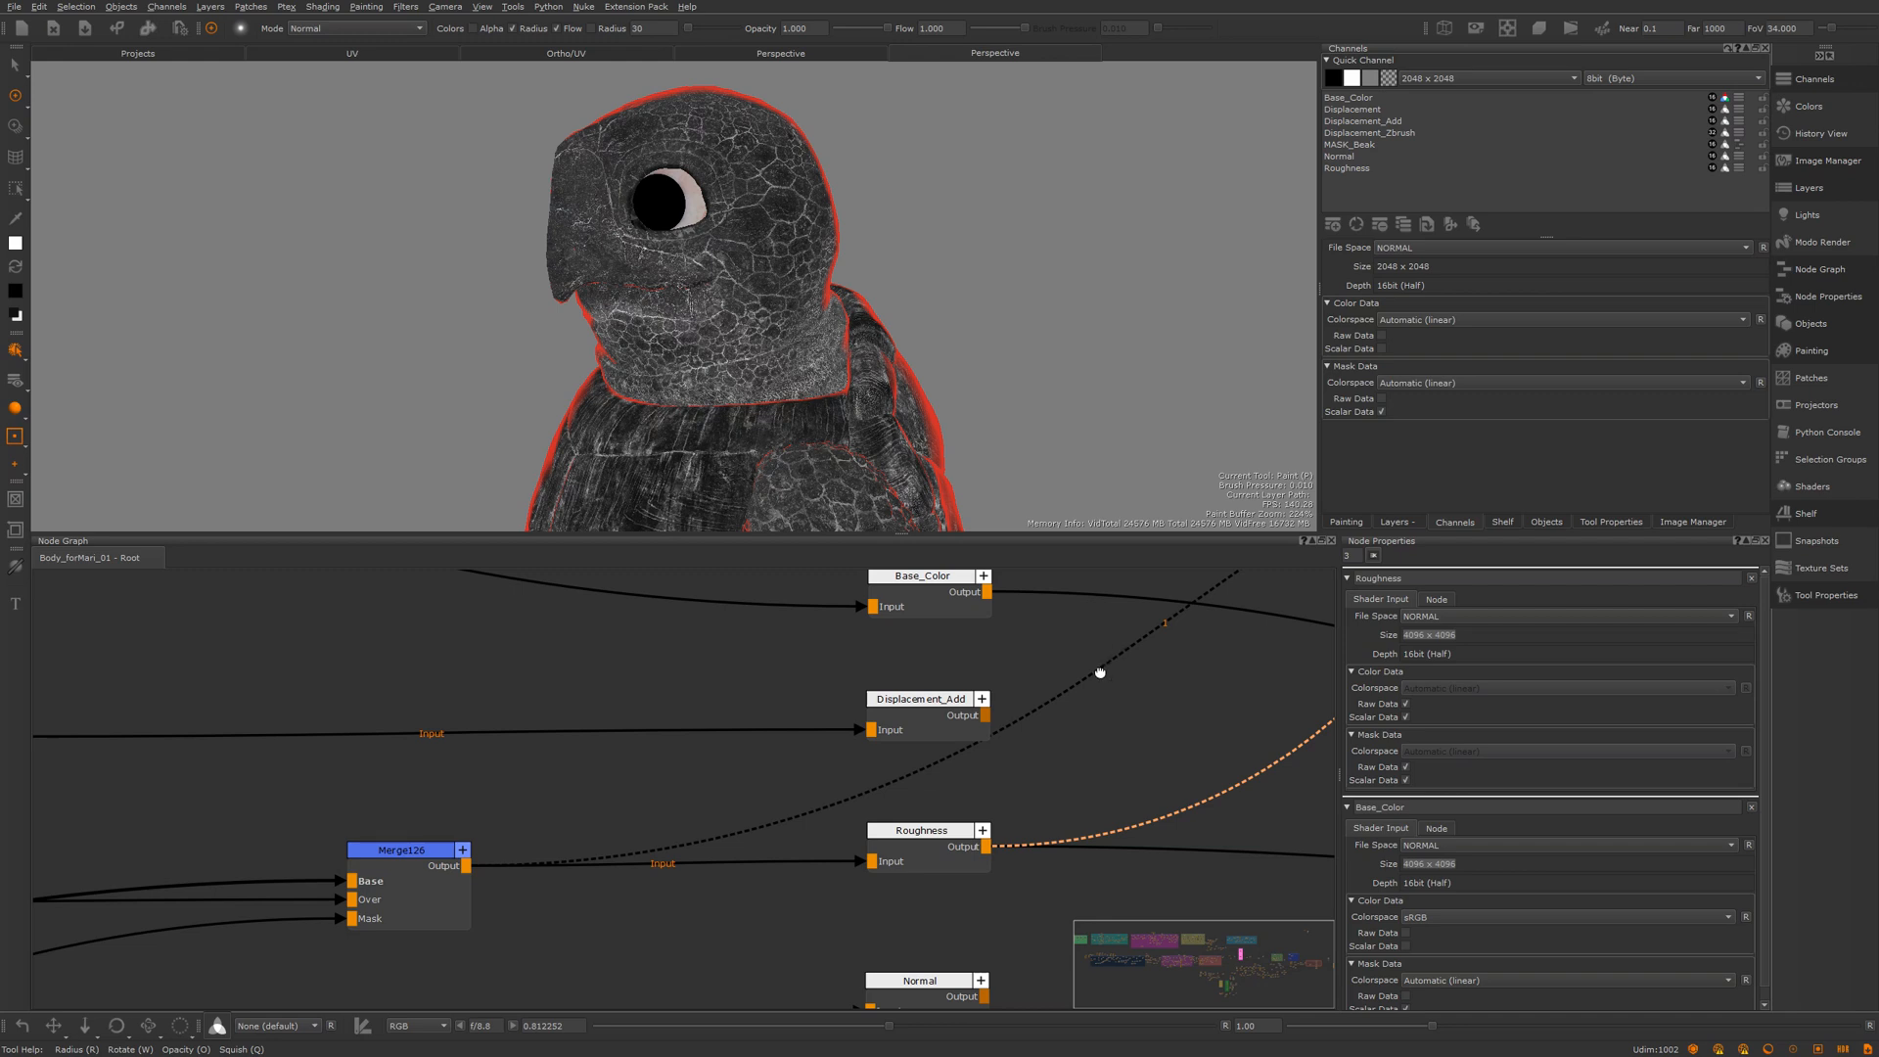
Step: Compare the size, depth and color data settings of the Base_Color and Roughness channel nodes
{"action": "middle_click_drag", "start_coordinate": [1100, 673], "coordinate": [1041, 759]}
{"action": "left_click", "coordinate": [863, 662]}
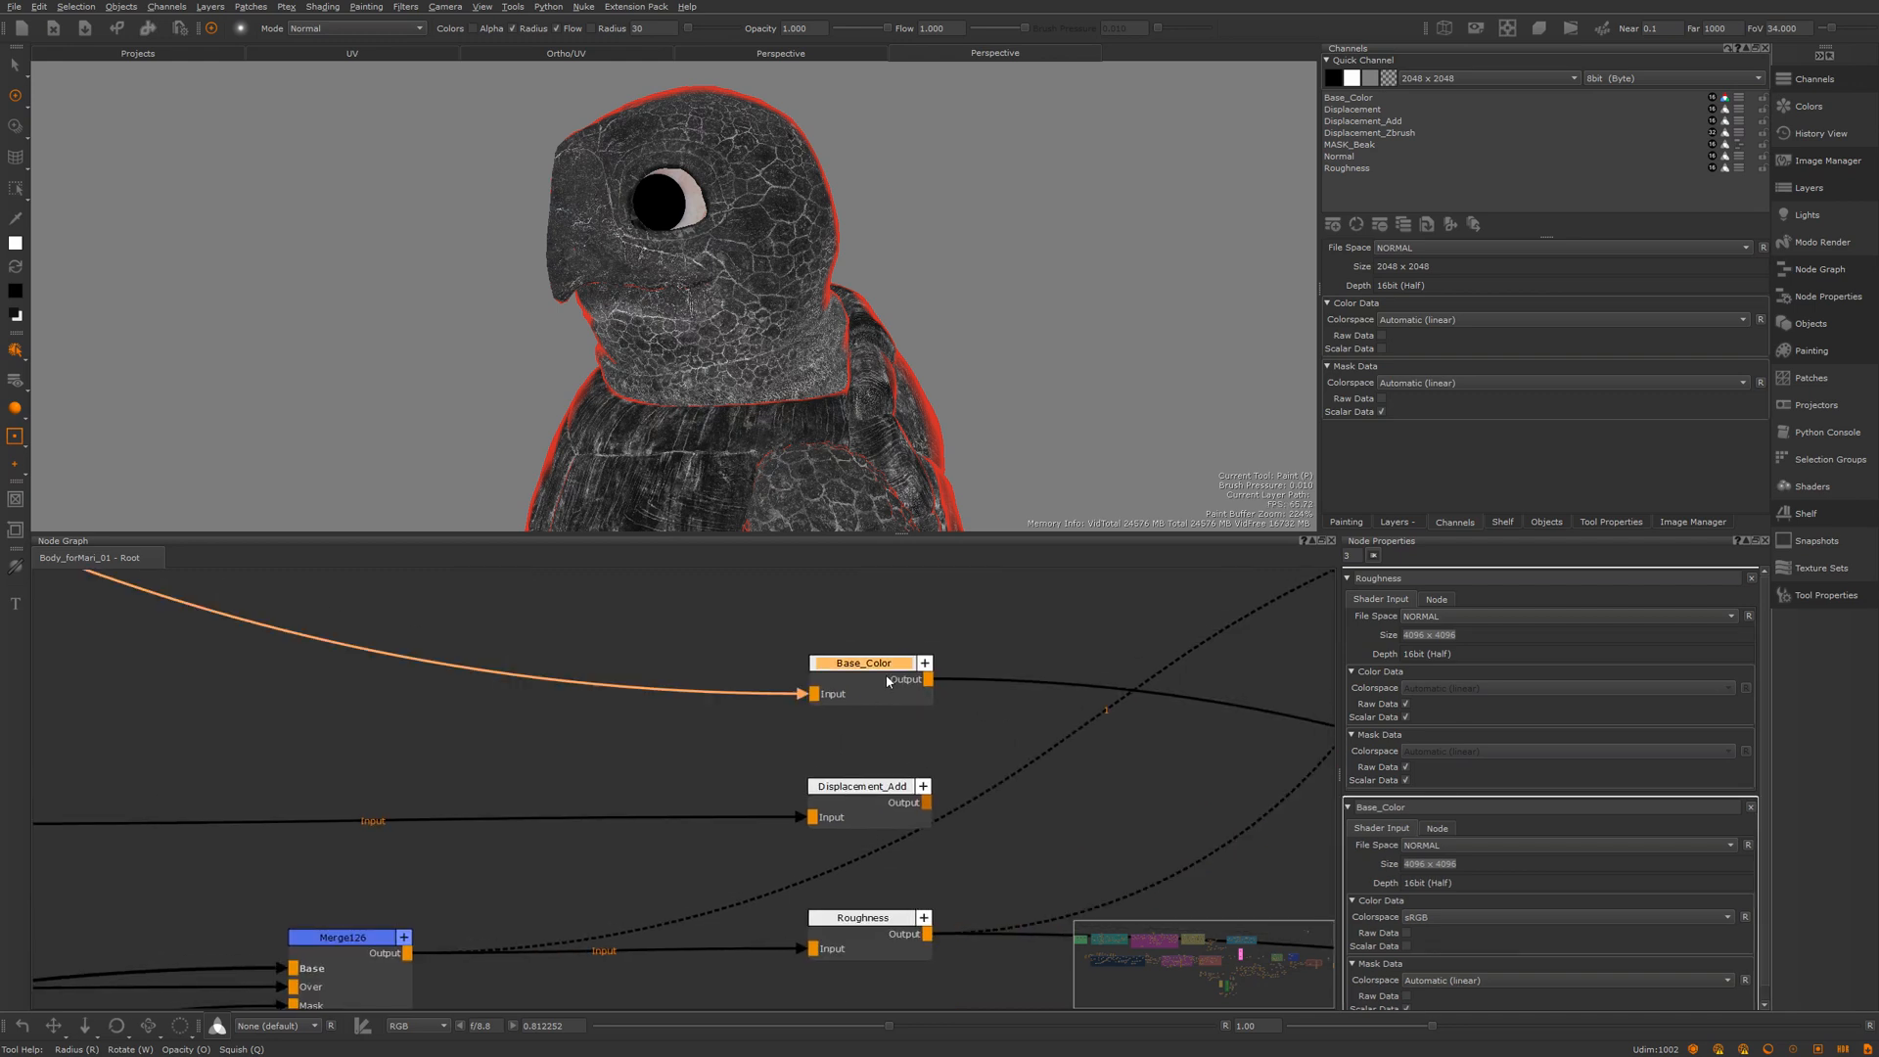
{"action": "left_click", "coordinate": [1446, 636]}
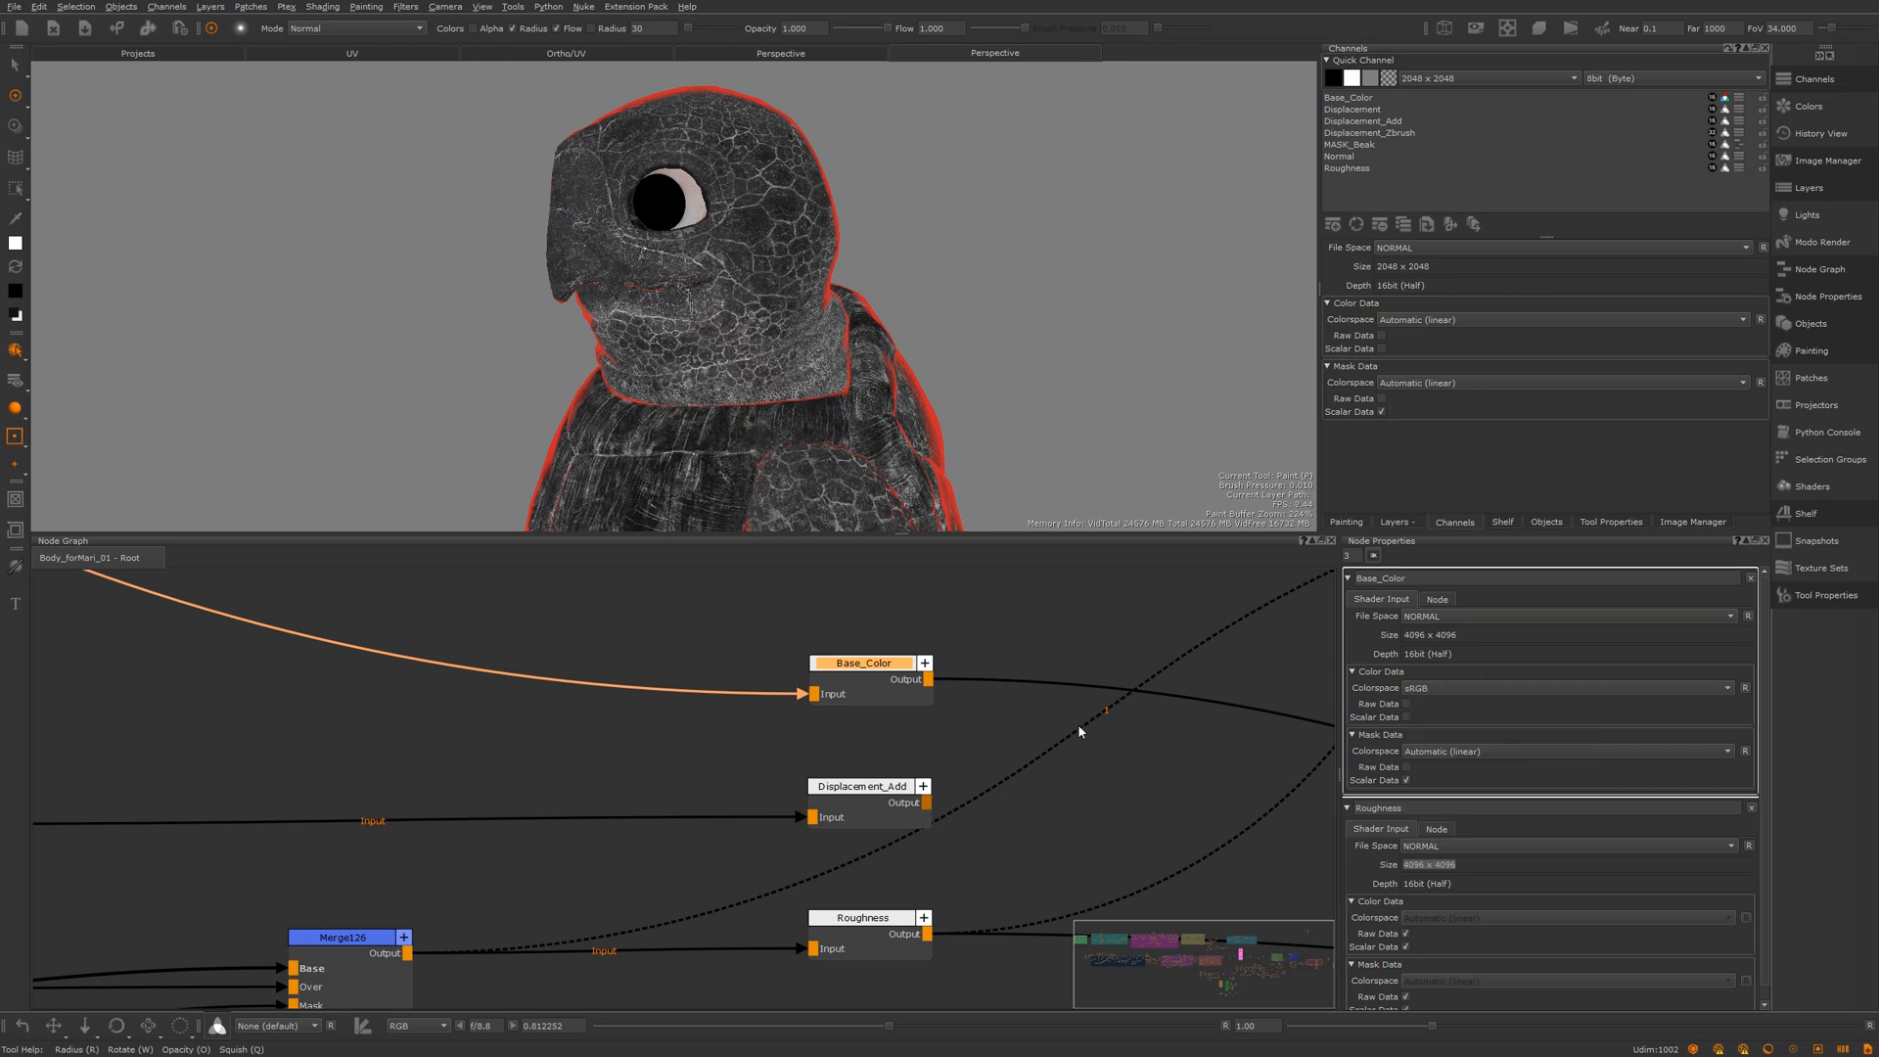
{"action": "middle_click_drag", "start_coordinate": [1077, 724], "coordinate": [1080, 702]}
{"action": "left_click", "coordinate": [877, 886]}
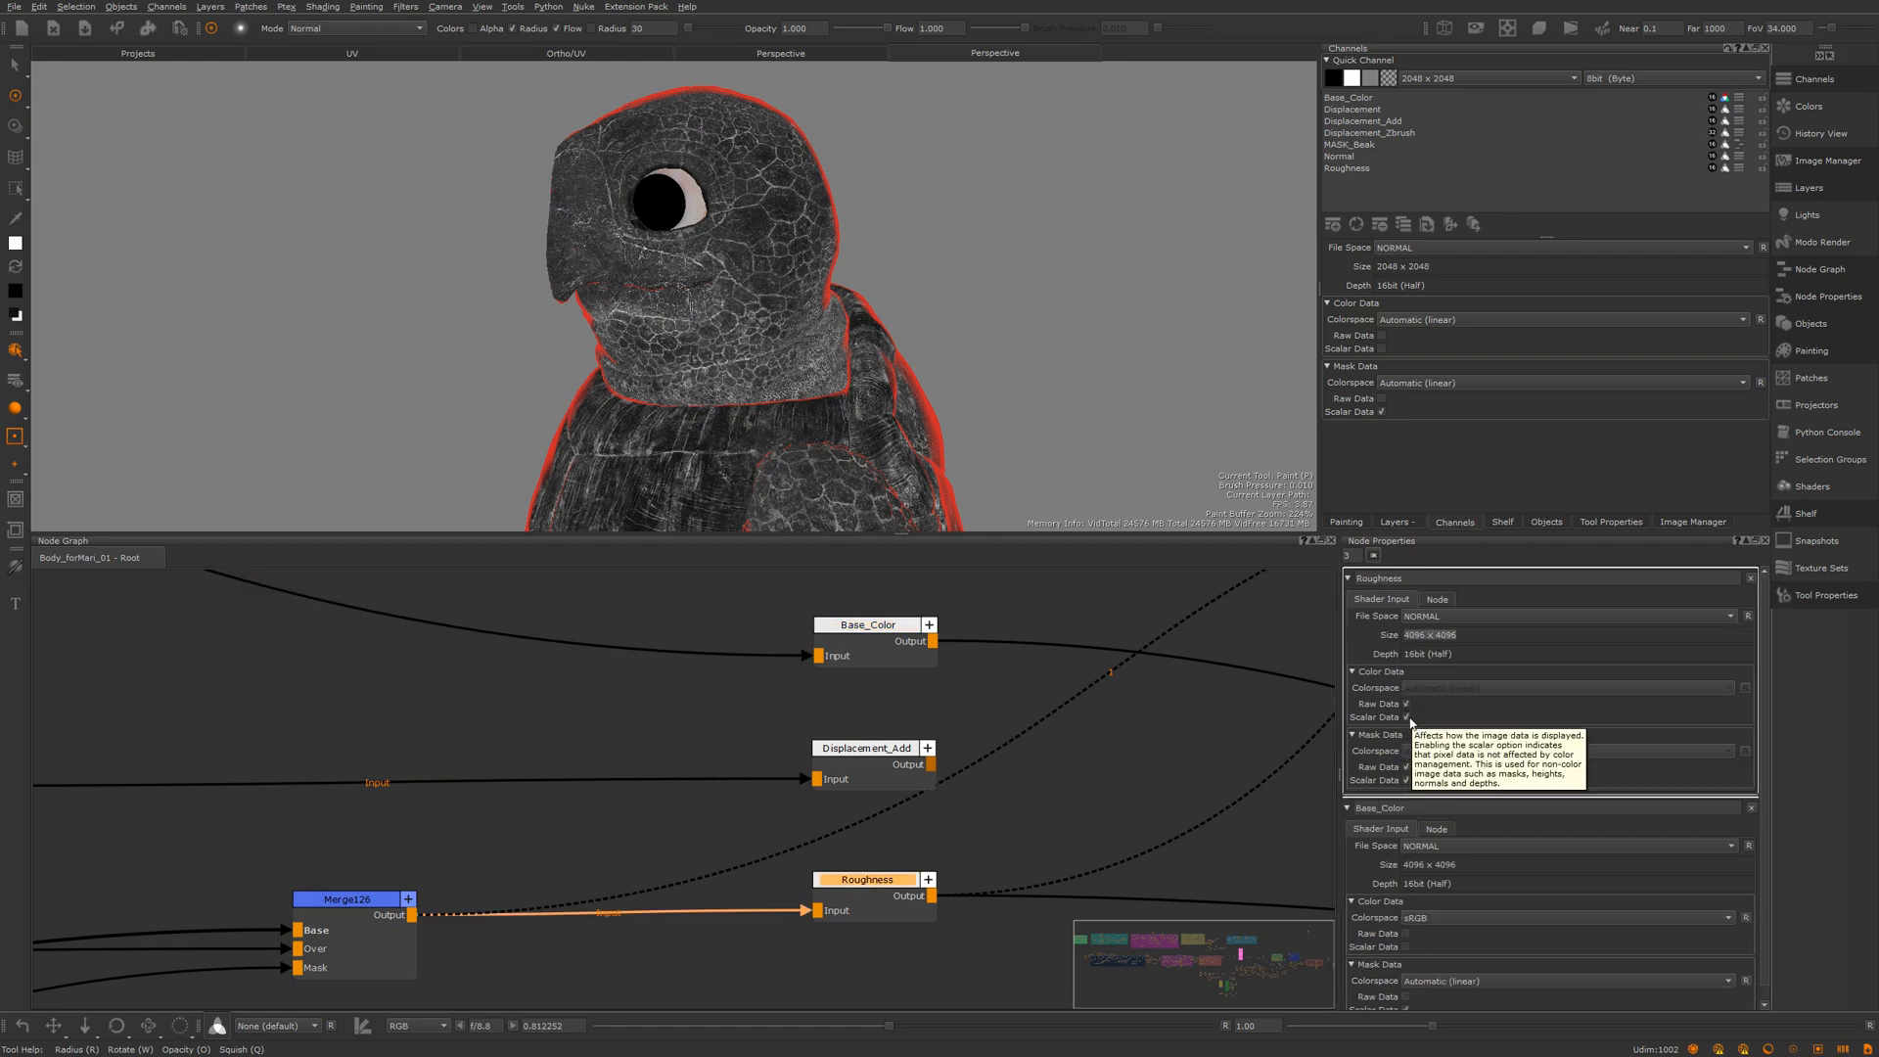
{"action": "left_click", "coordinate": [884, 634]}
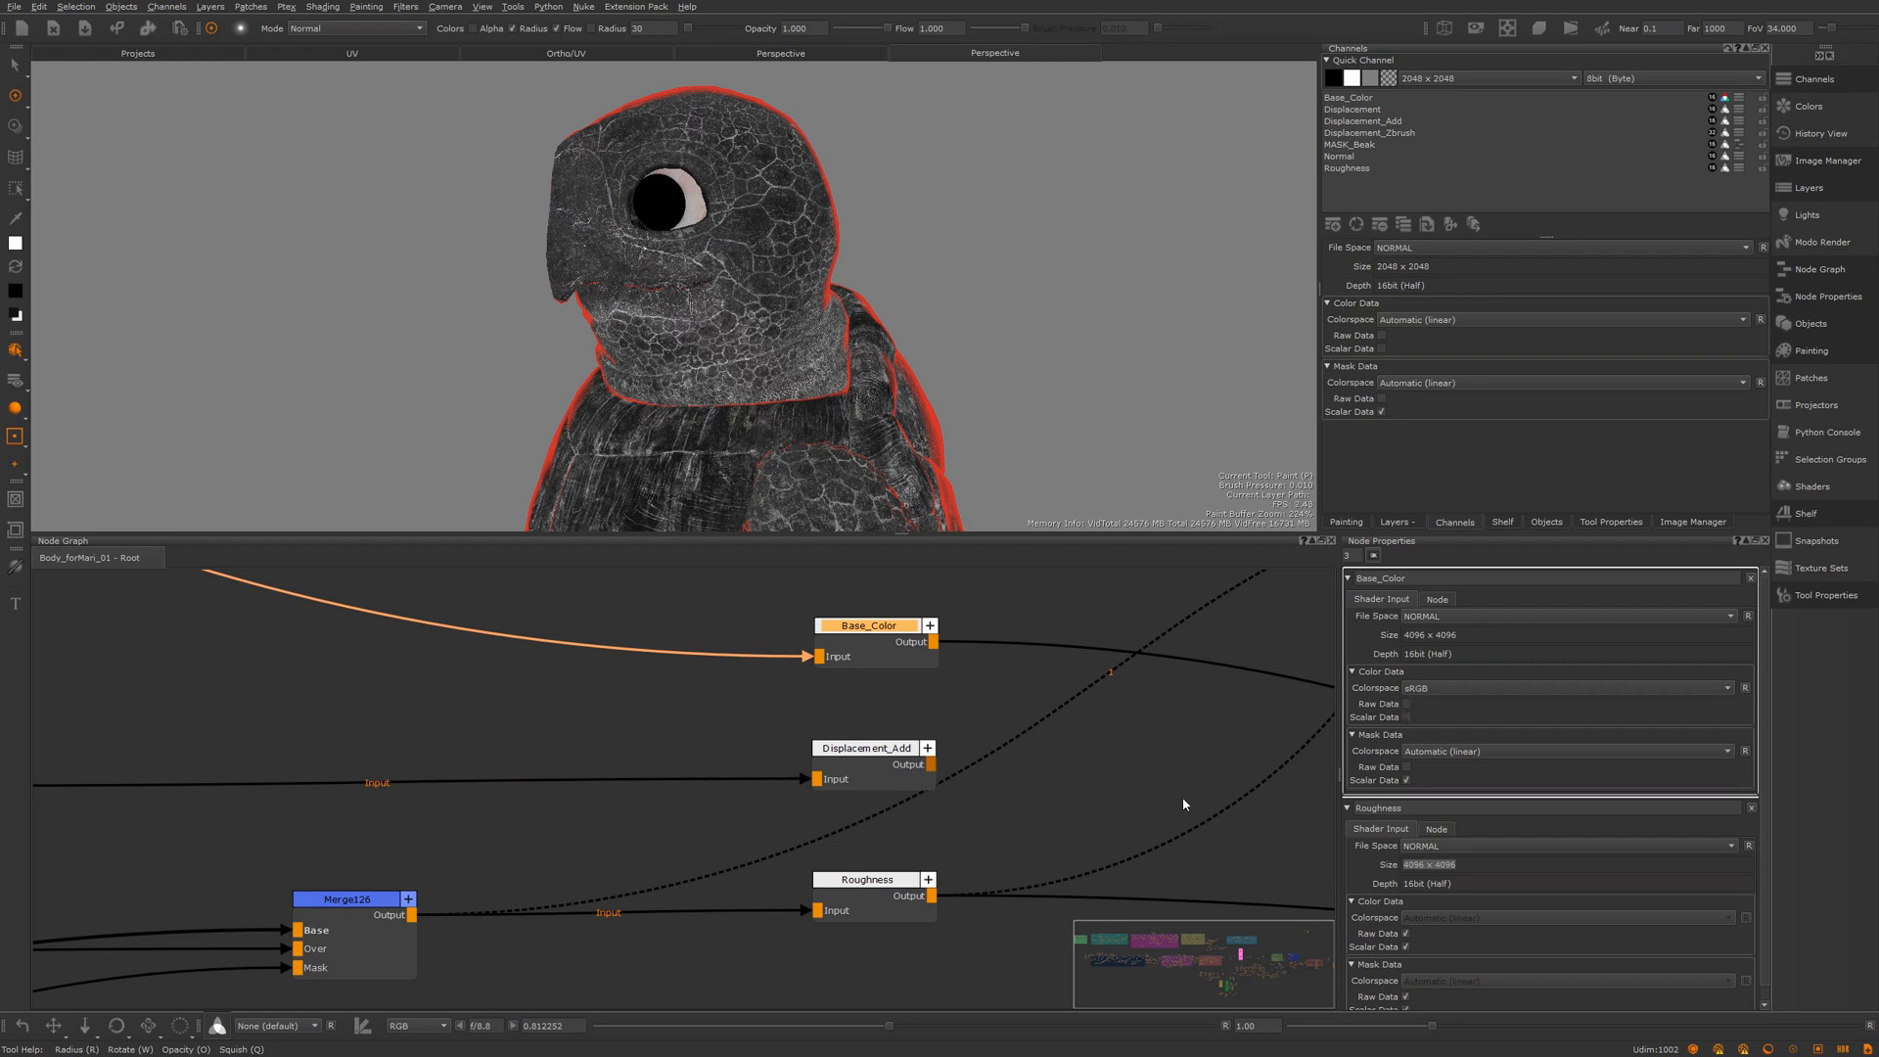
Step: Trace Base_Color's input back to the merge node in the Eye bits group and view that node's output on the model
{"action": "scroll", "coordinate": [1051, 765], "scroll_direction": "down", "scroll_amount": 3}
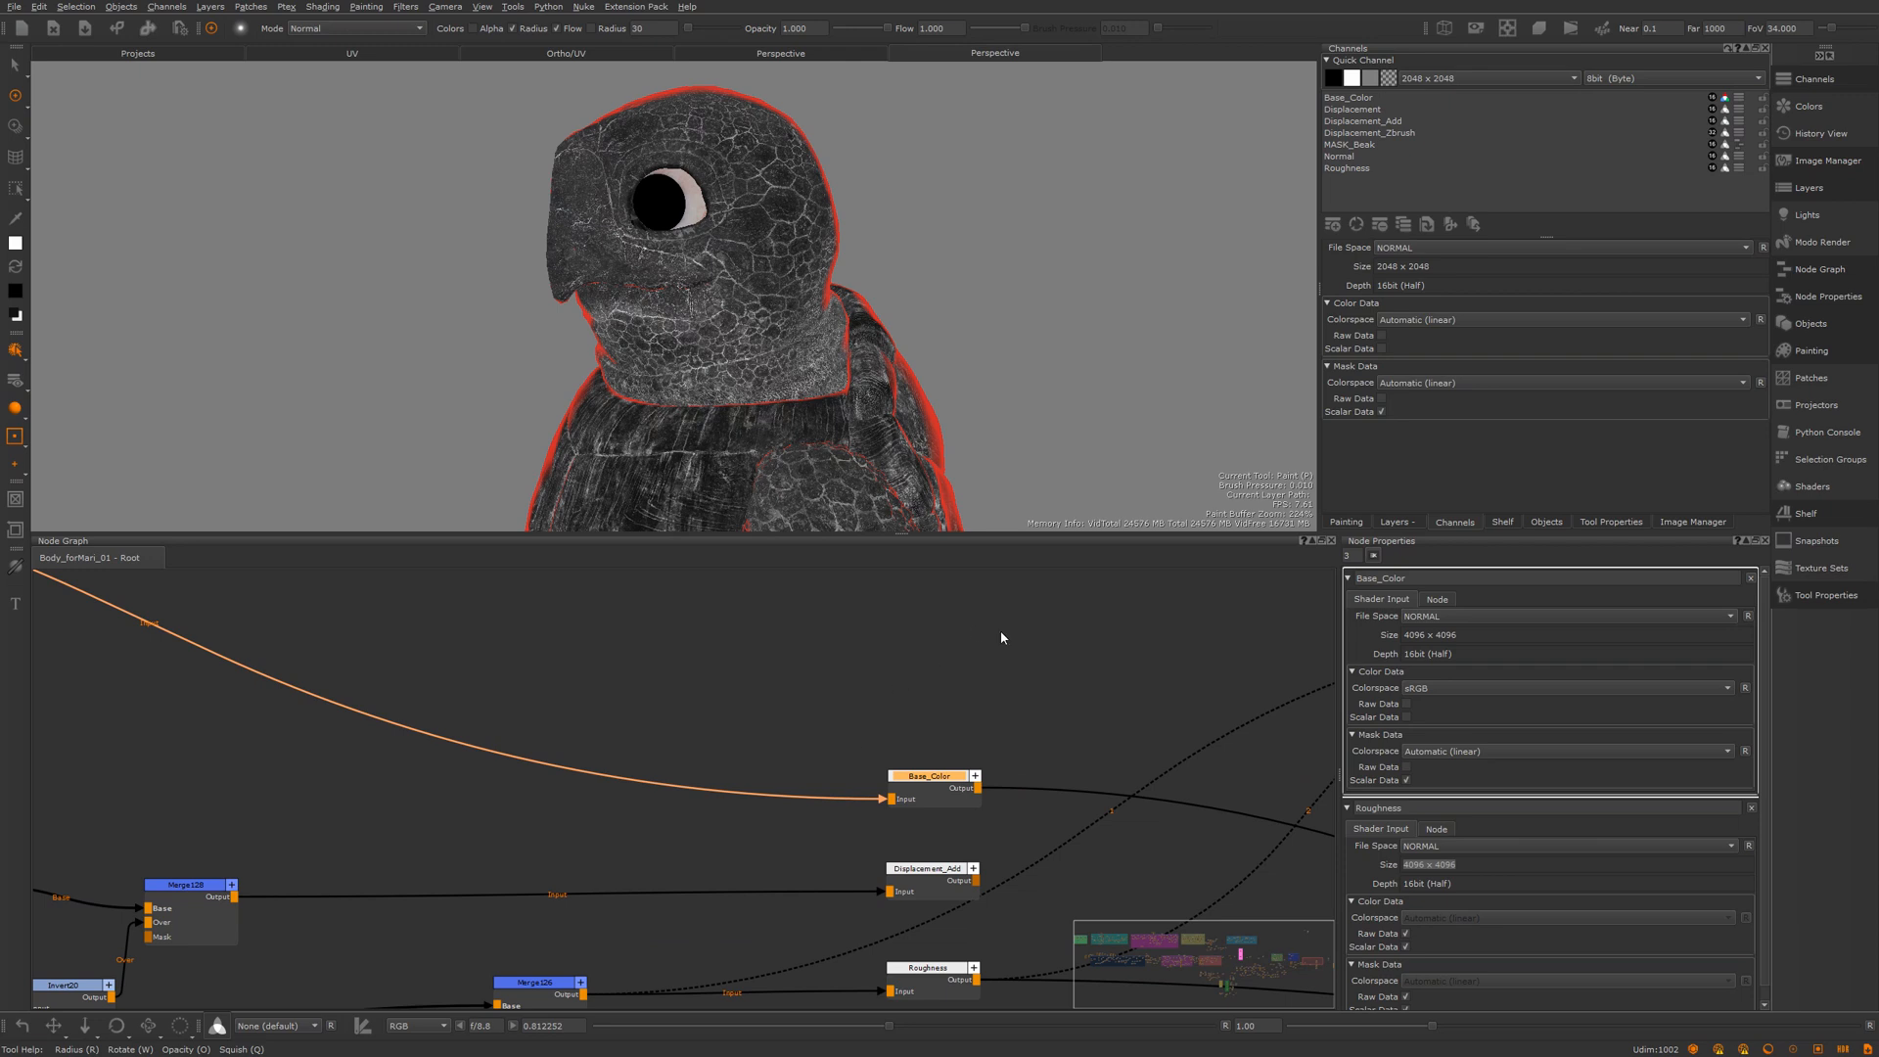
{"action": "middle_click_drag", "start_coordinate": [1000, 637], "coordinate": [1009, 704]}
{"action": "middle_click_drag", "start_coordinate": [977, 817], "coordinate": [1017, 1003]}
{"action": "middle_click_drag", "start_coordinate": [871, 714], "coordinate": [1143, 689]}
{"action": "scroll", "coordinate": [1143, 689], "scroll_direction": "down", "scroll_amount": 4}
{"action": "middle_click_drag", "start_coordinate": [441, 703], "coordinate": [739, 710]}
{"action": "scroll", "coordinate": [728, 701], "scroll_direction": "up", "scroll_amount": 2}
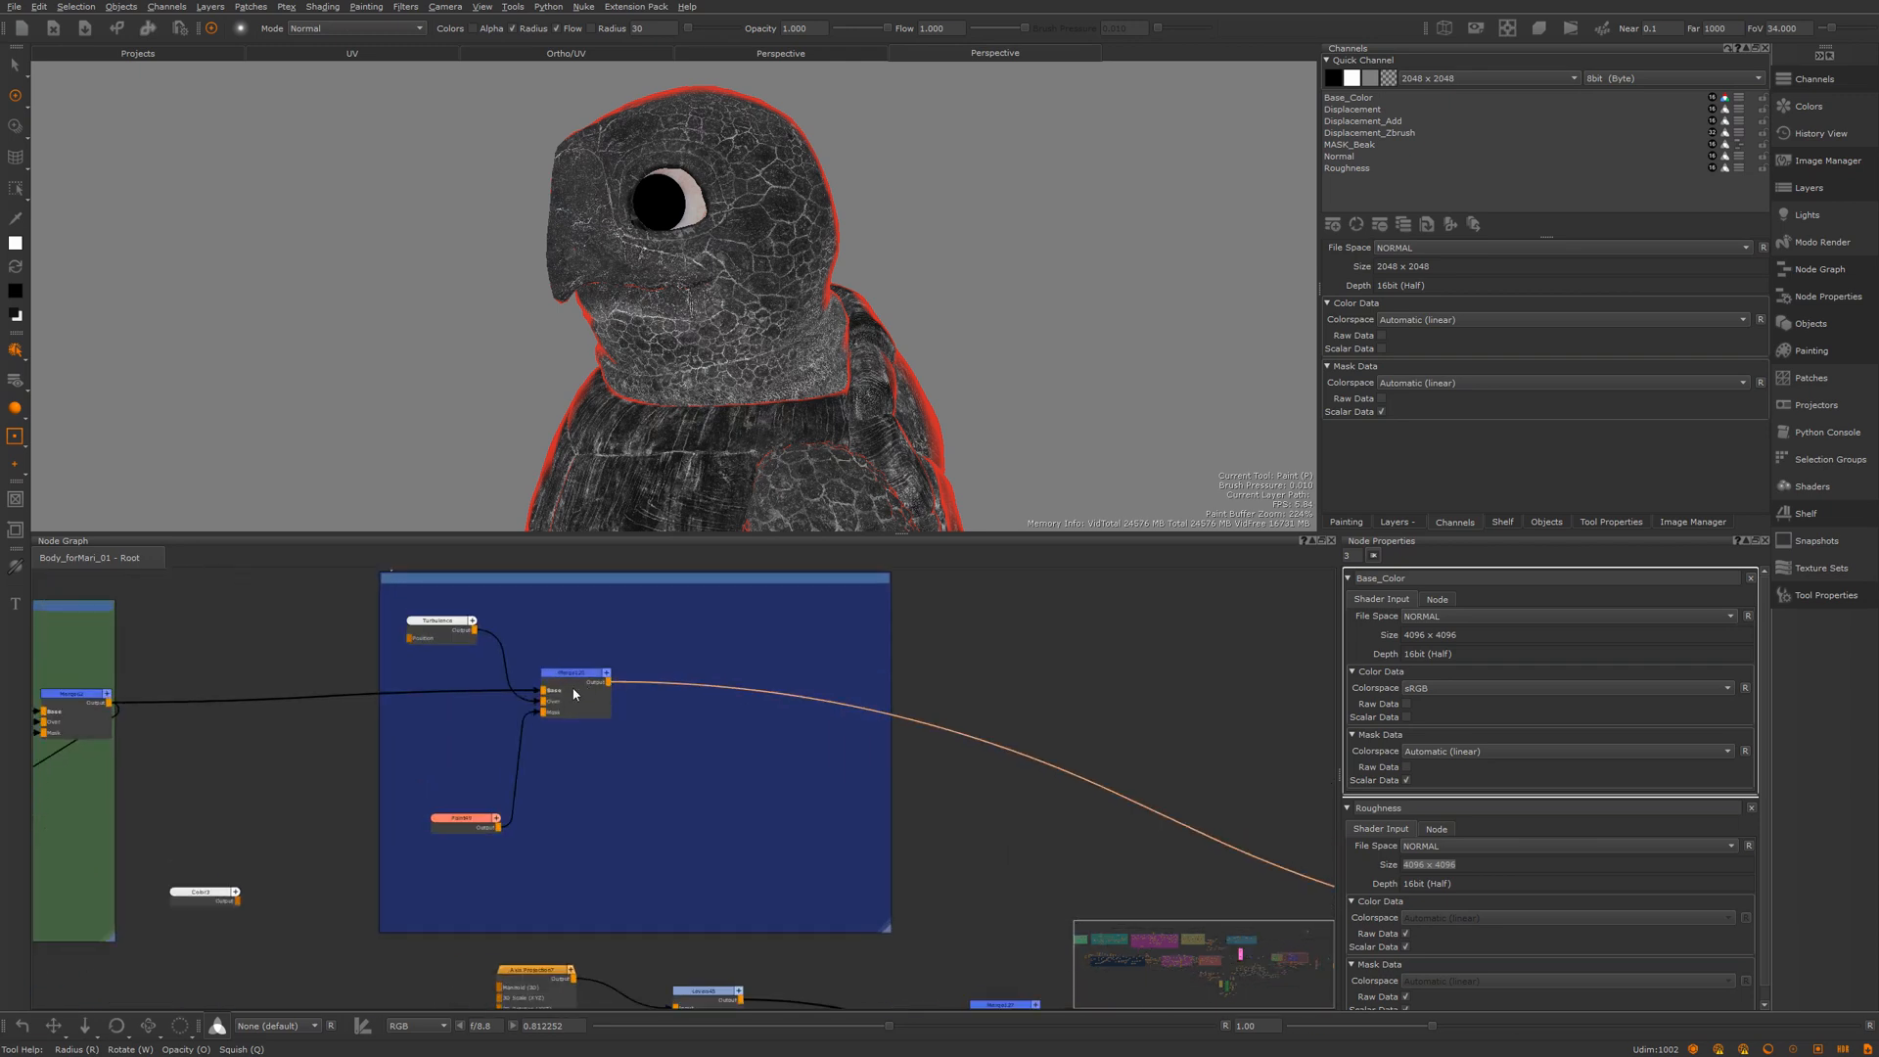
{"action": "left_click", "coordinate": [578, 691]}
{"action": "key", "text": "1"}
{"action": "middle_click_drag", "start_coordinate": [844, 671], "coordinate": [885, 740]}
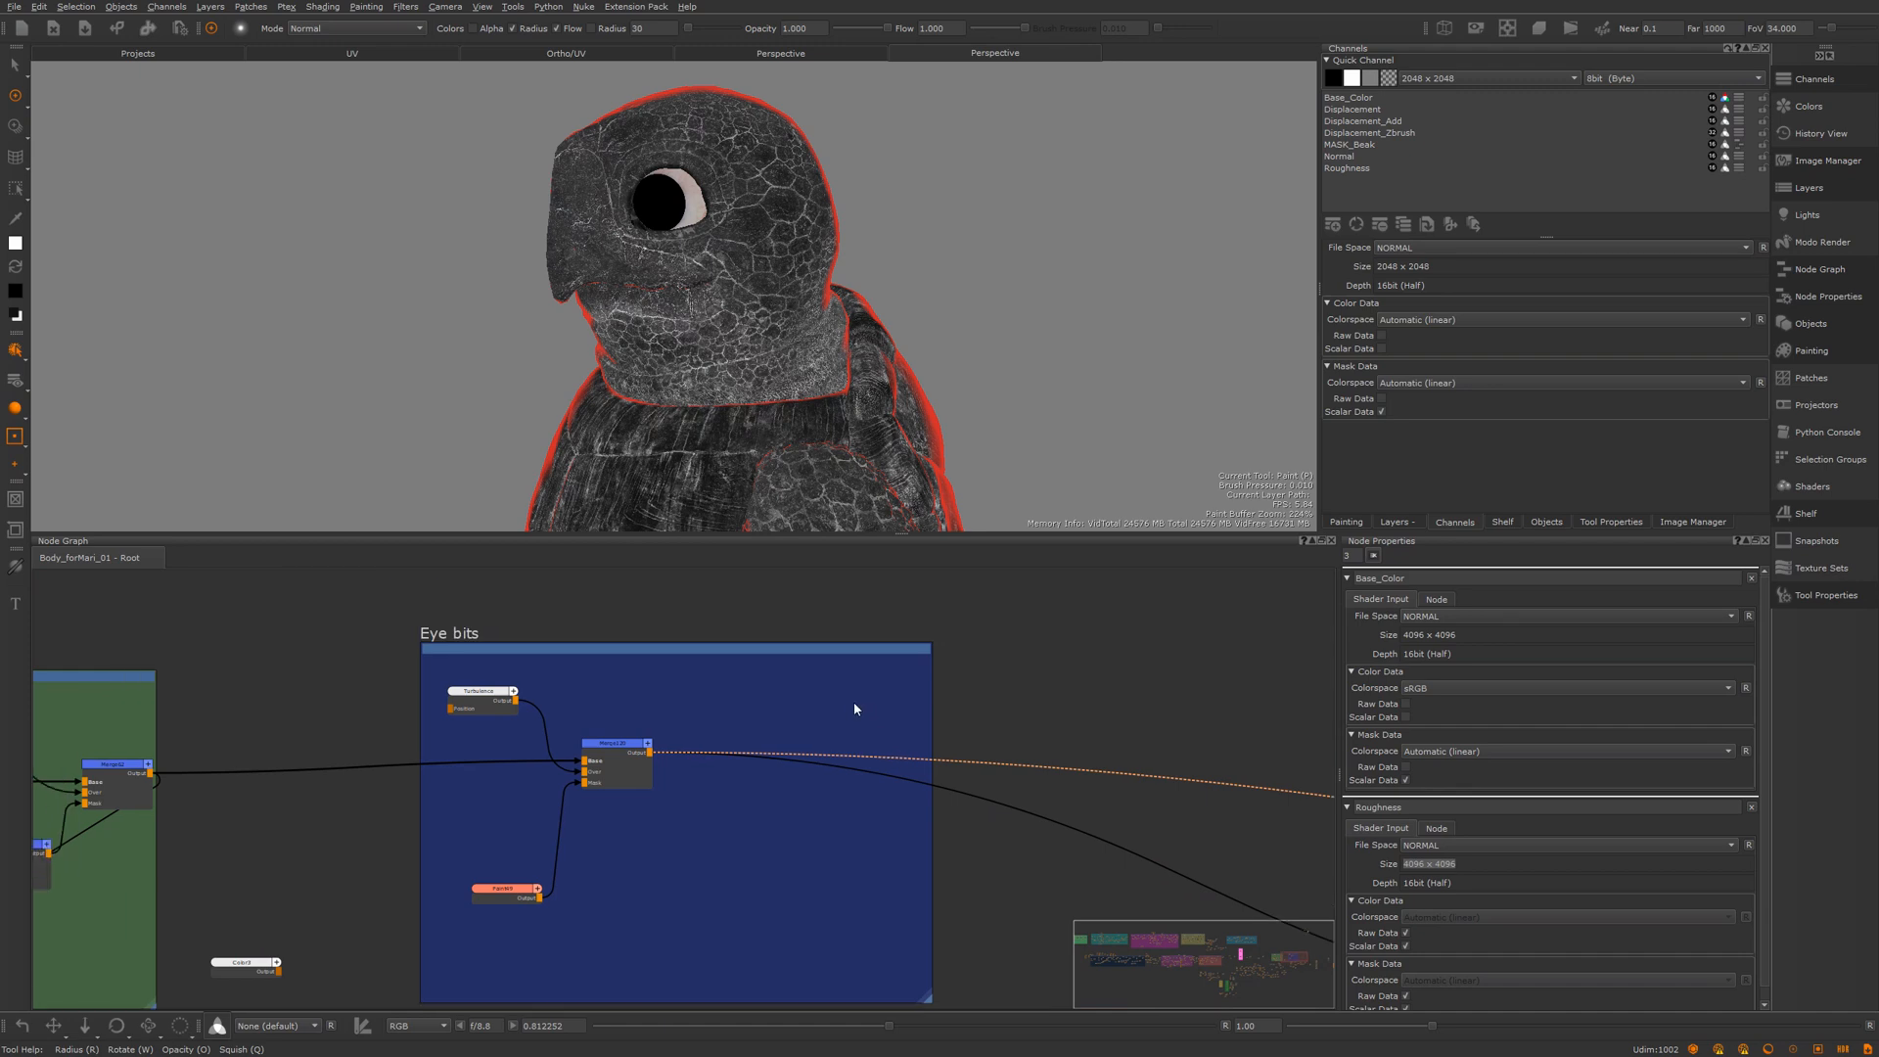
{"action": "left_click_drag", "start_coordinate": [783, 323], "coordinate": [1194, 323], "text": "alt"}
Step: Add a channel named Base_Colour_02 with size 4096 x 4096 and 8bit (Byte) depth for Body_forMari_01 only
{"action": "key", "text": "Tab"}
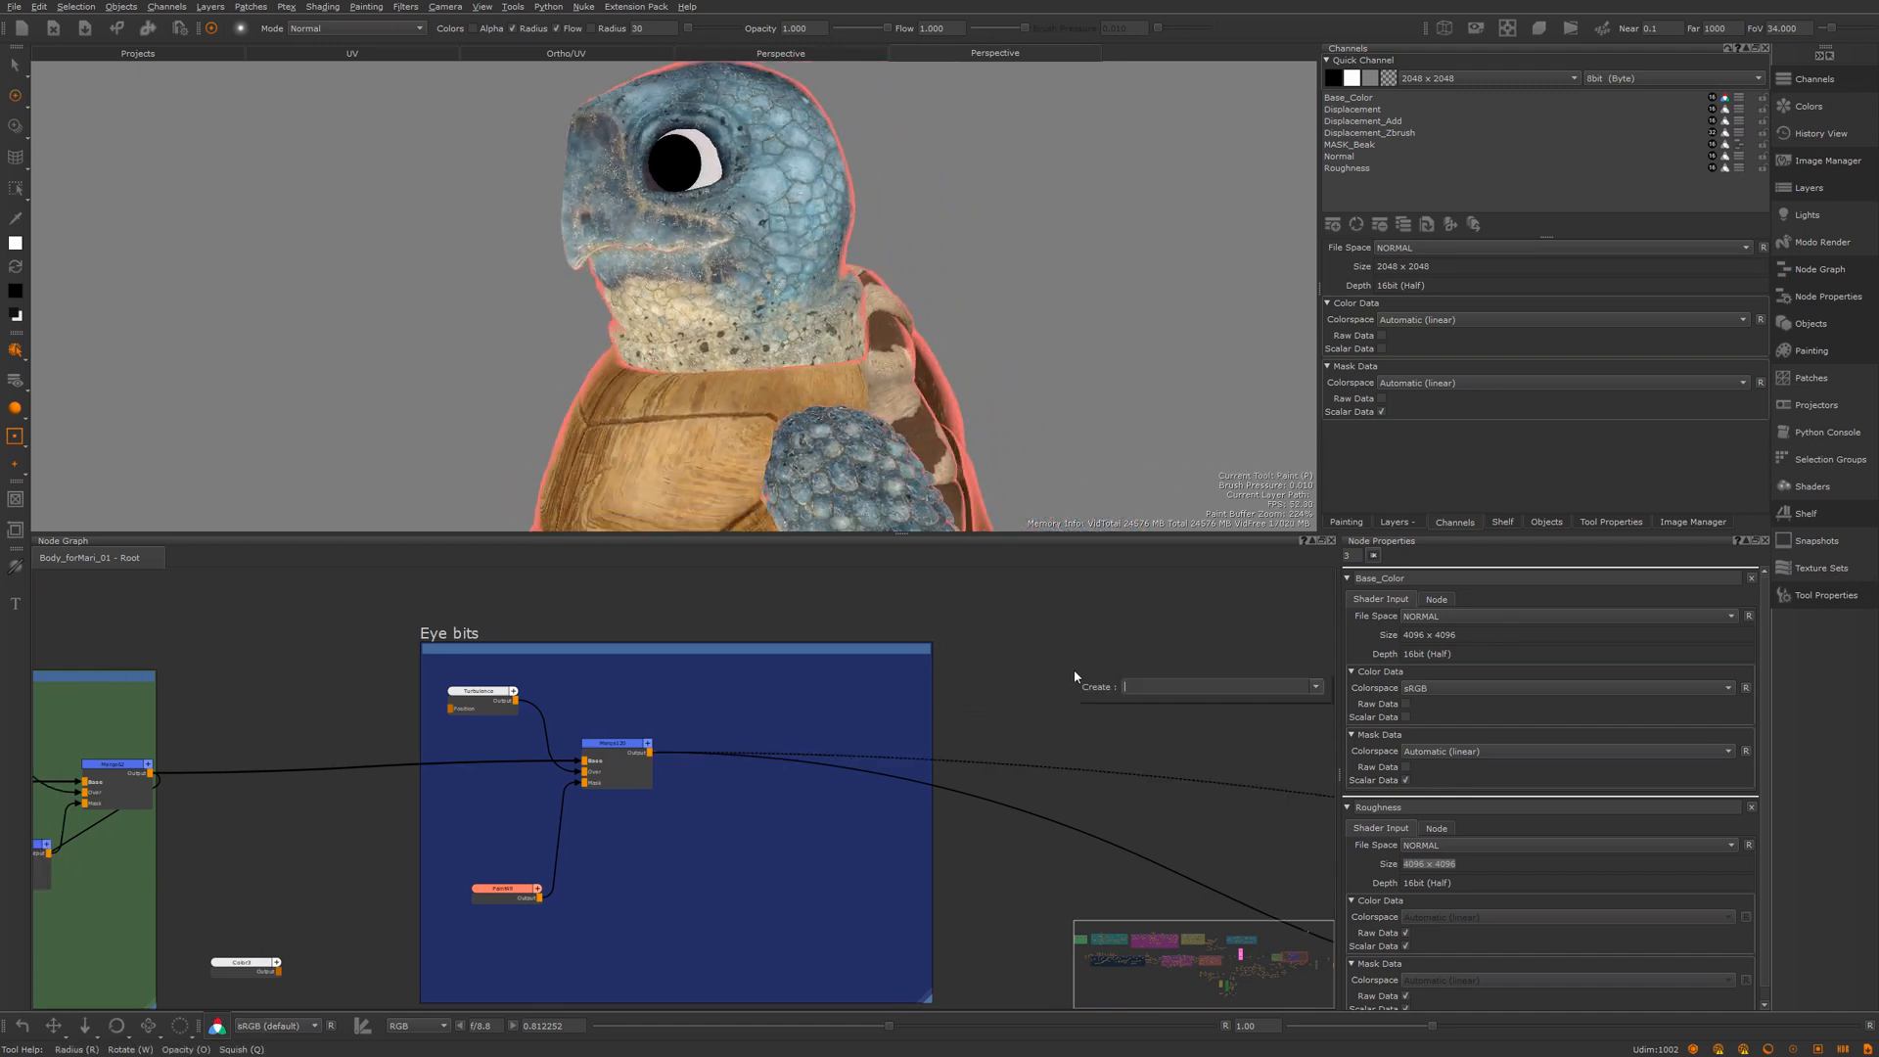
{"action": "type", "text": "cha"}
{"action": "key", "text": "Down"}
{"action": "key", "text": "Return"}
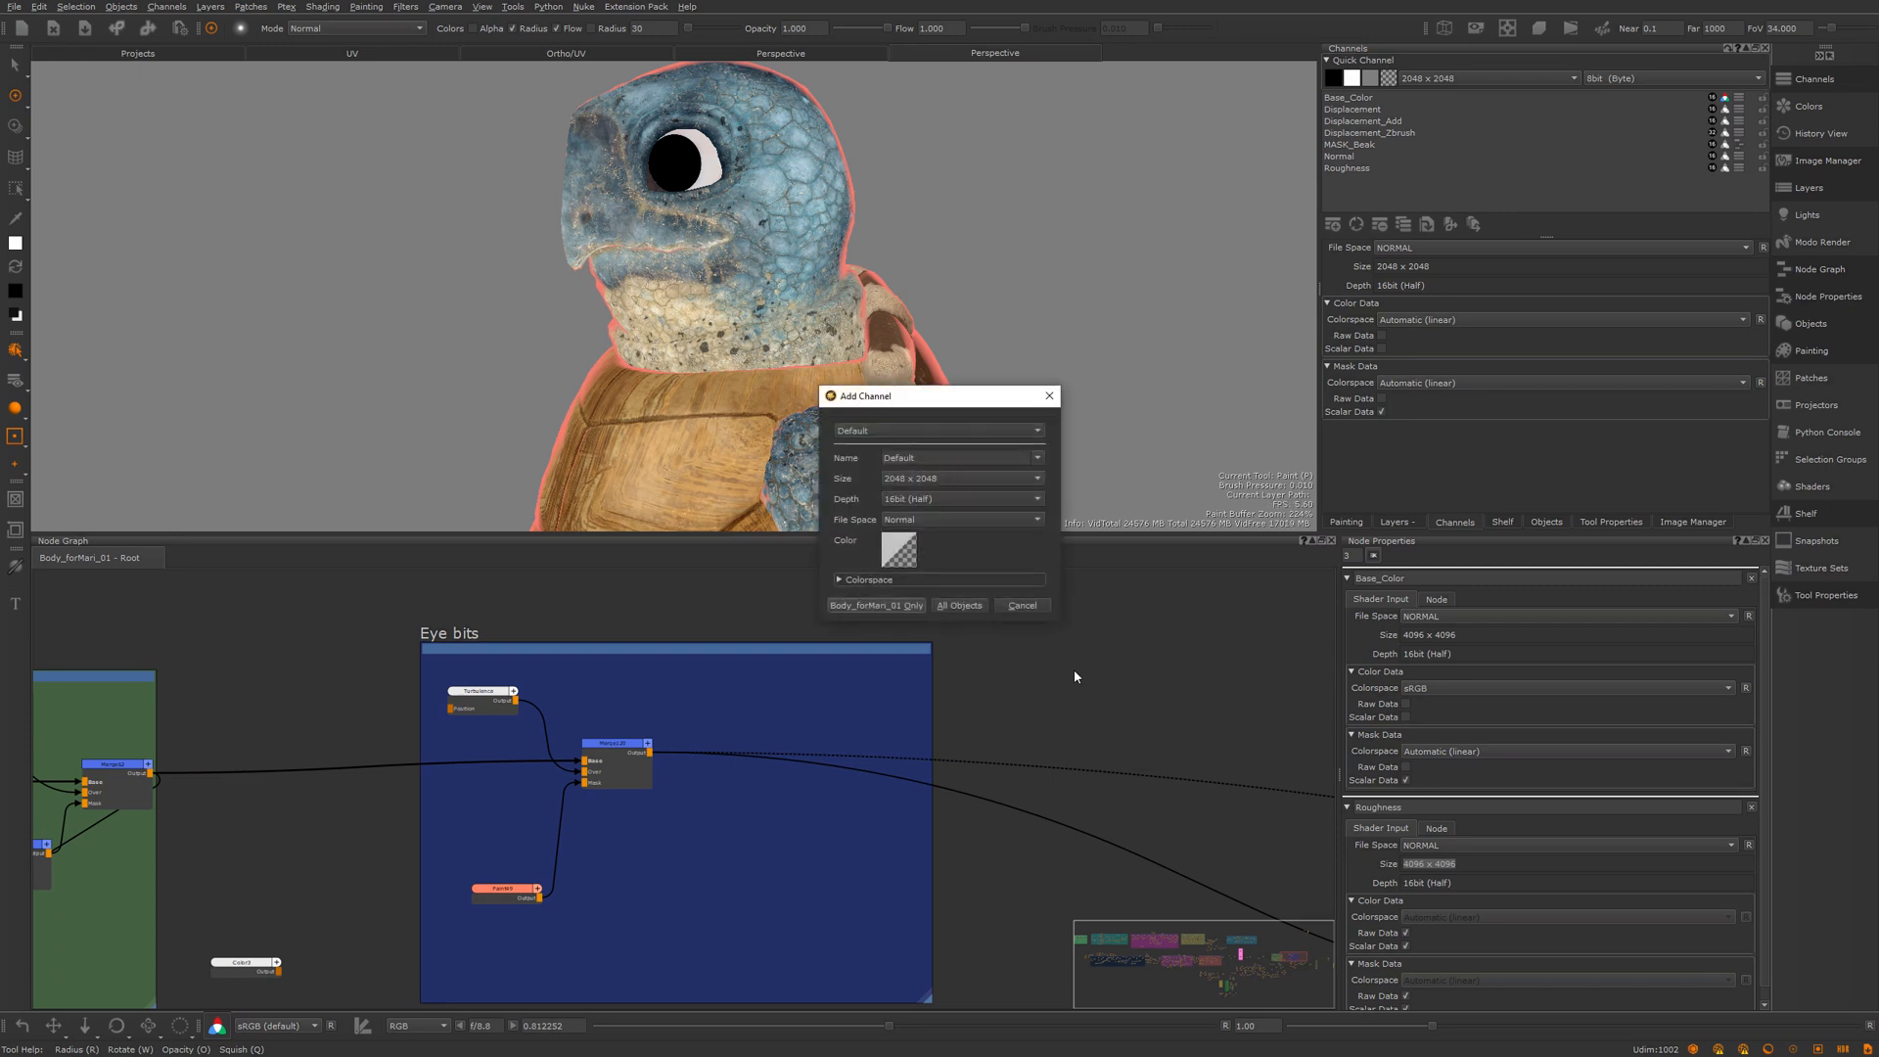
{"action": "type", "text": "Base_Colour_02"}
{"action": "left_click", "coordinate": [914, 477]}
{"action": "left_click", "coordinate": [926, 497]}
{"action": "left_click", "coordinate": [844, 579]}
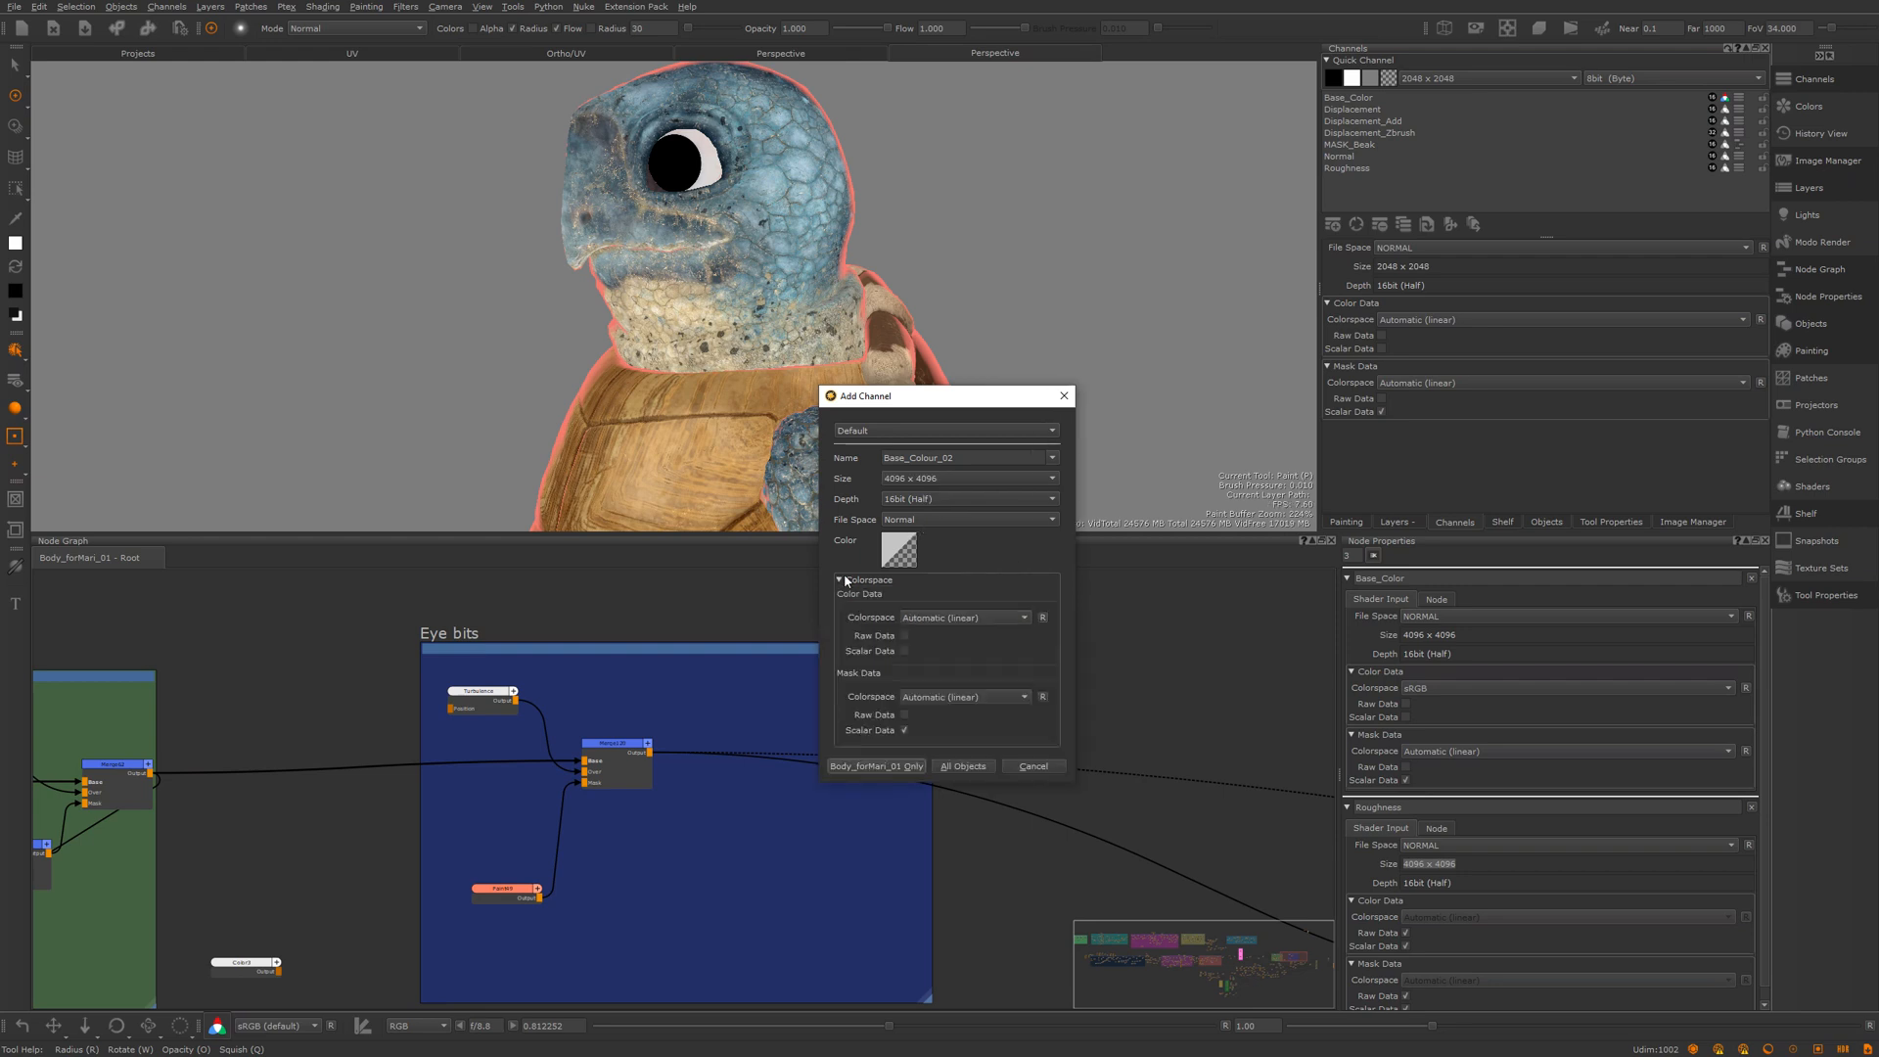
{"action": "left_click", "coordinate": [915, 474]}
{"action": "left_click", "coordinate": [905, 767]}
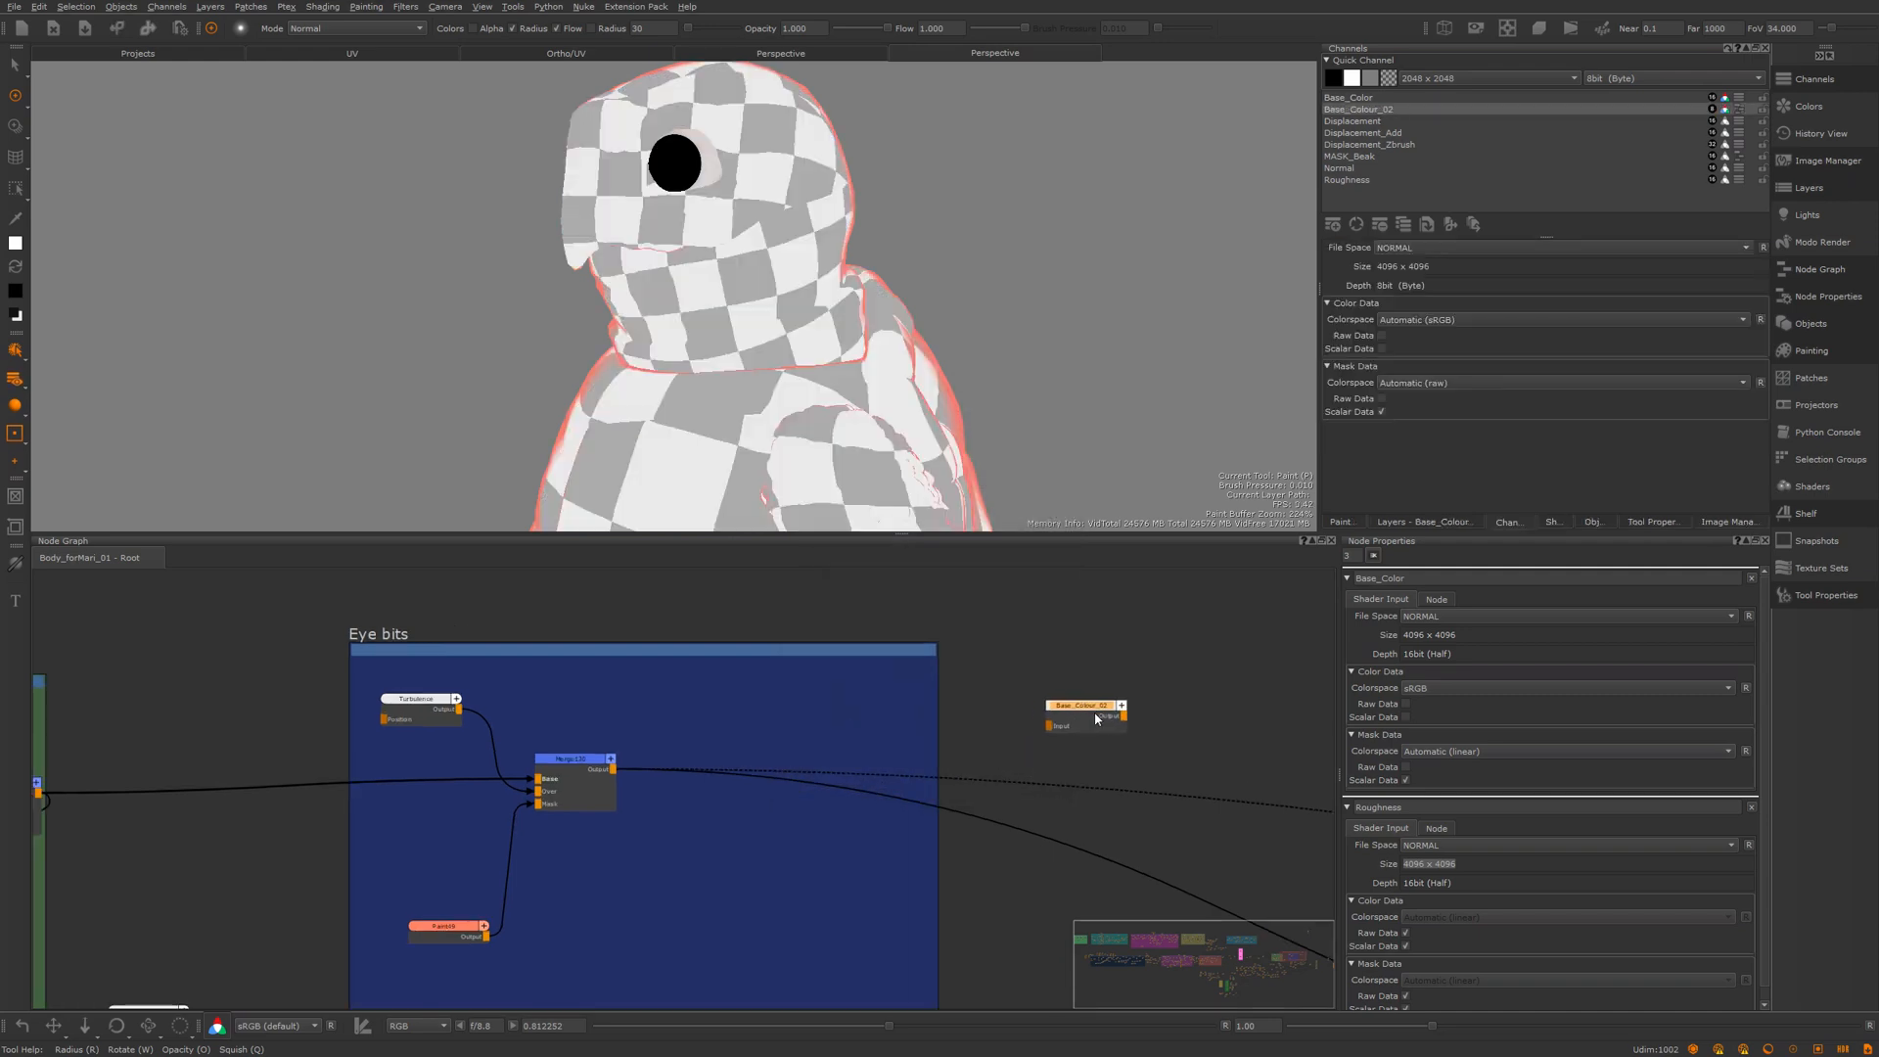
Step: View the new Base_Colour_02 channel's output on the turtle's head
{"action": "left_click", "coordinate": [1119, 714]}
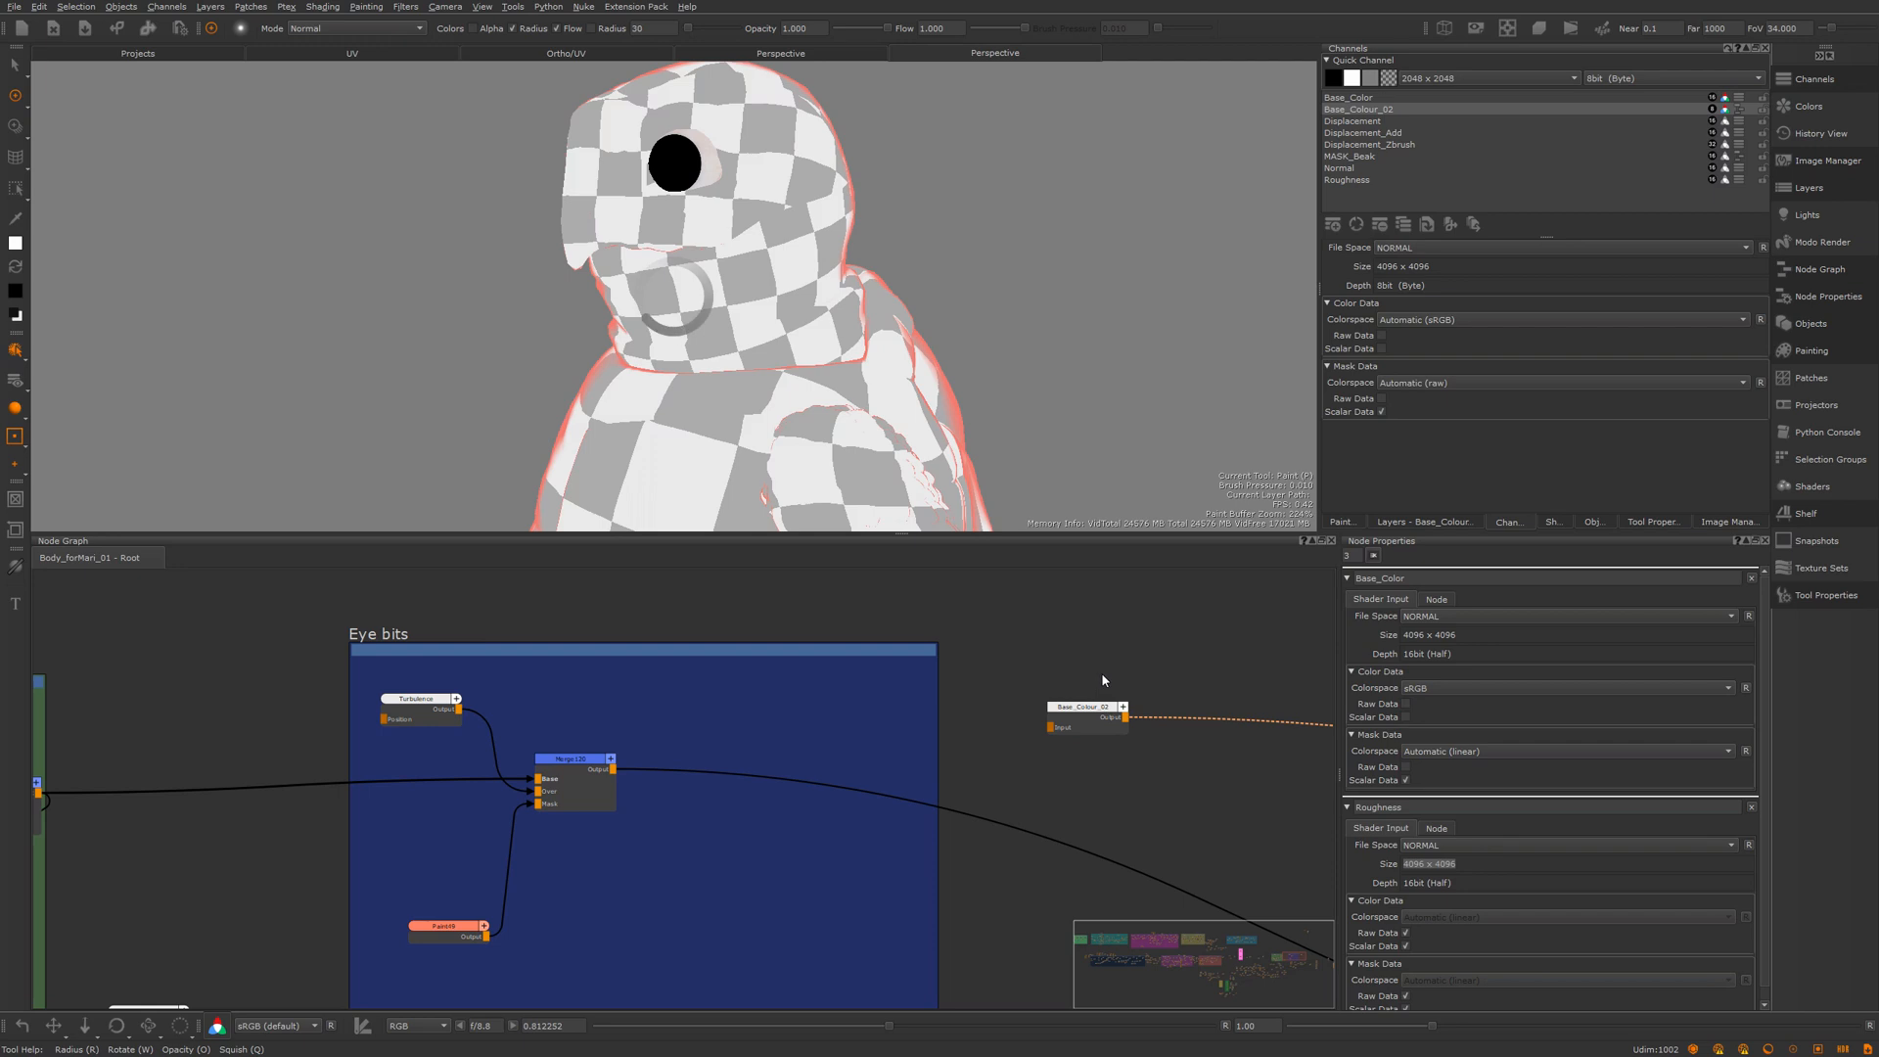
{"action": "scroll", "coordinate": [694, 148], "scroll_direction": "up", "scroll_amount": 1}
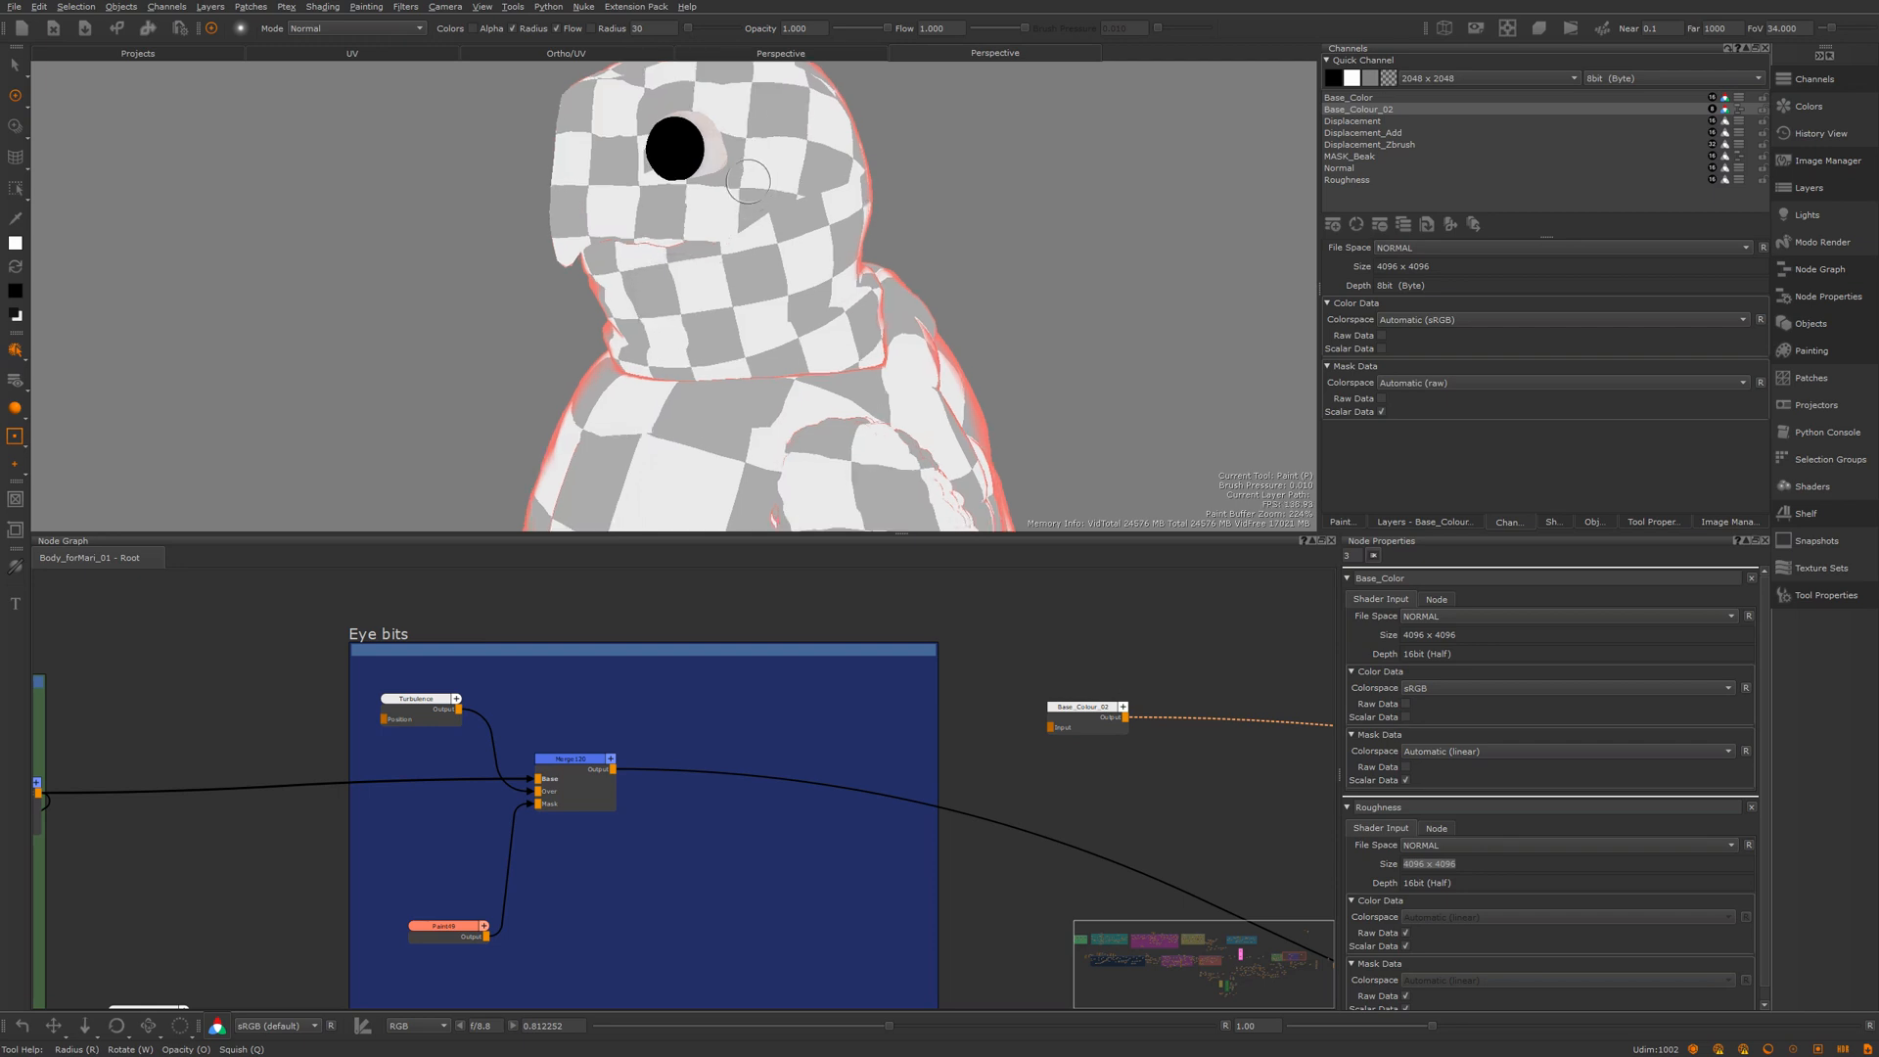
{"action": "middle_click_drag", "start_coordinate": [694, 149], "coordinate": [700, 164], "text": "alt"}
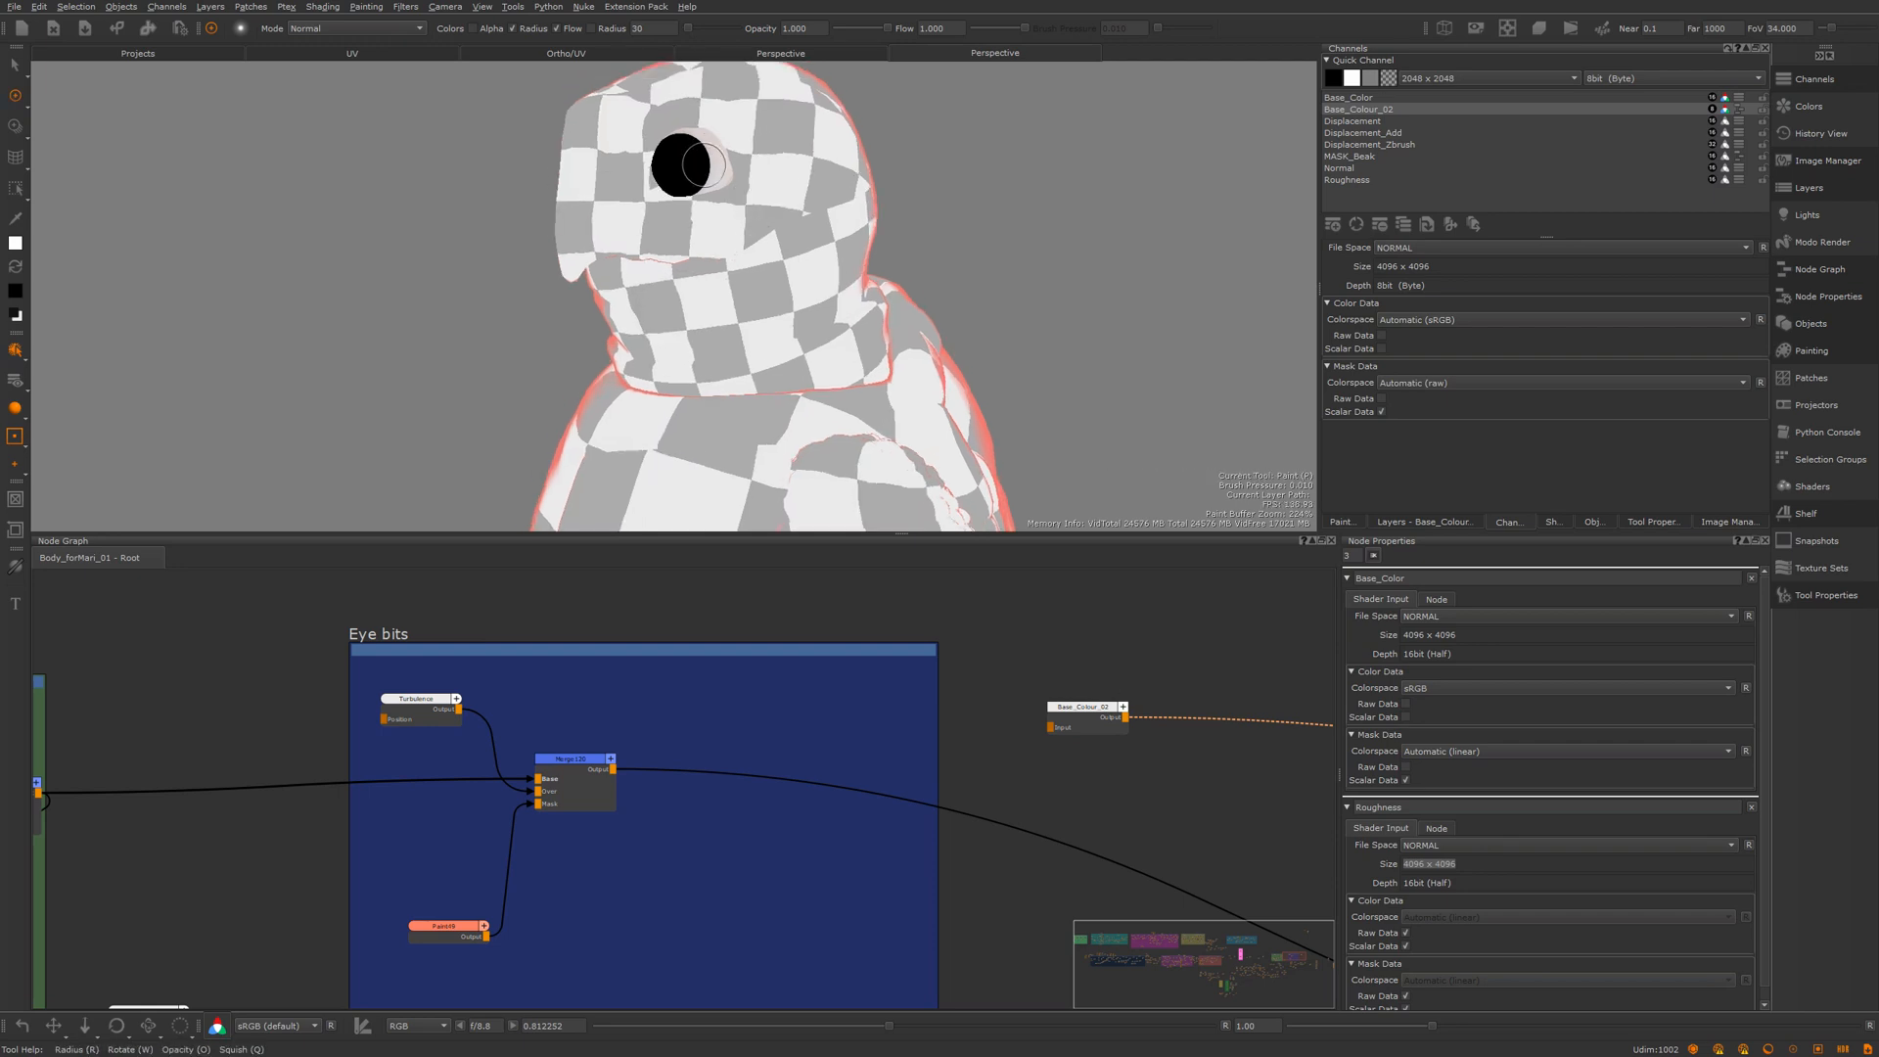
Step: Hide the eye_for Mari object and return to the channel list
{"action": "left_click", "coordinate": [1810, 323]}
{"action": "left_click", "coordinate": [1344, 79]}
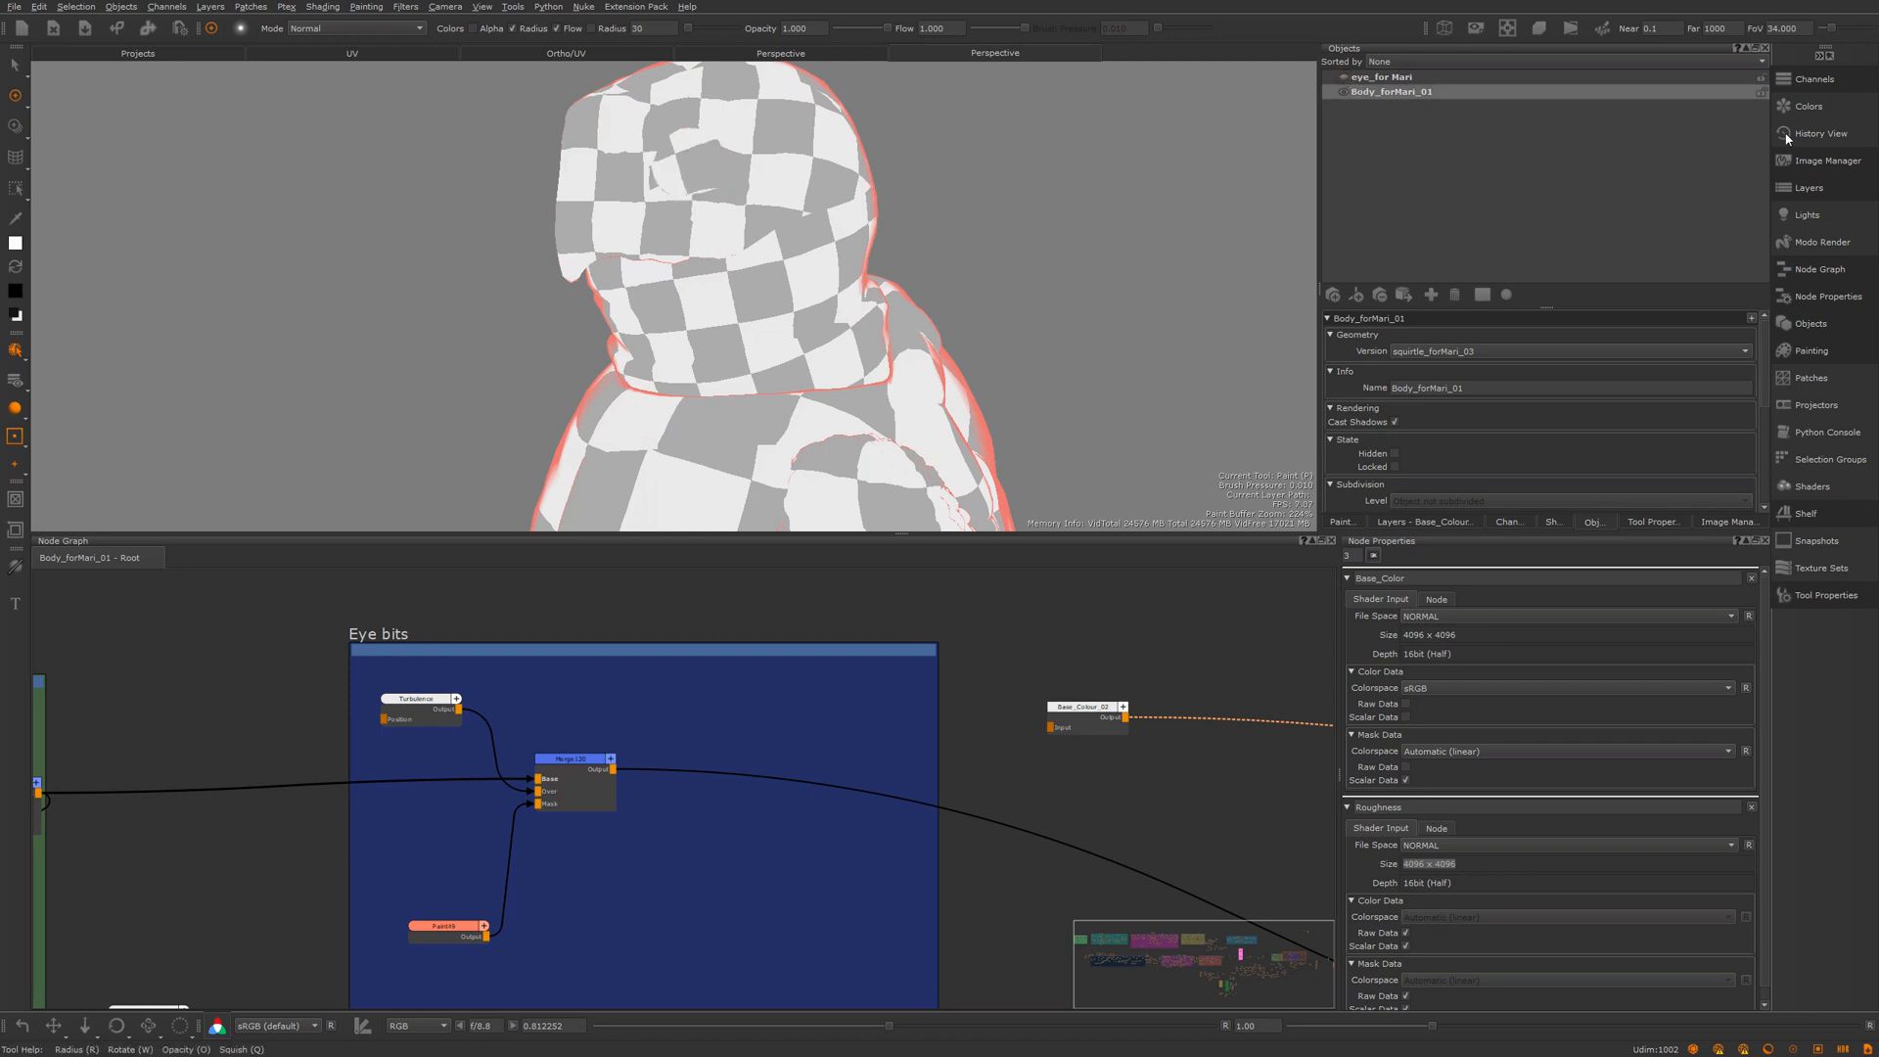
{"action": "left_click", "coordinate": [1810, 76]}
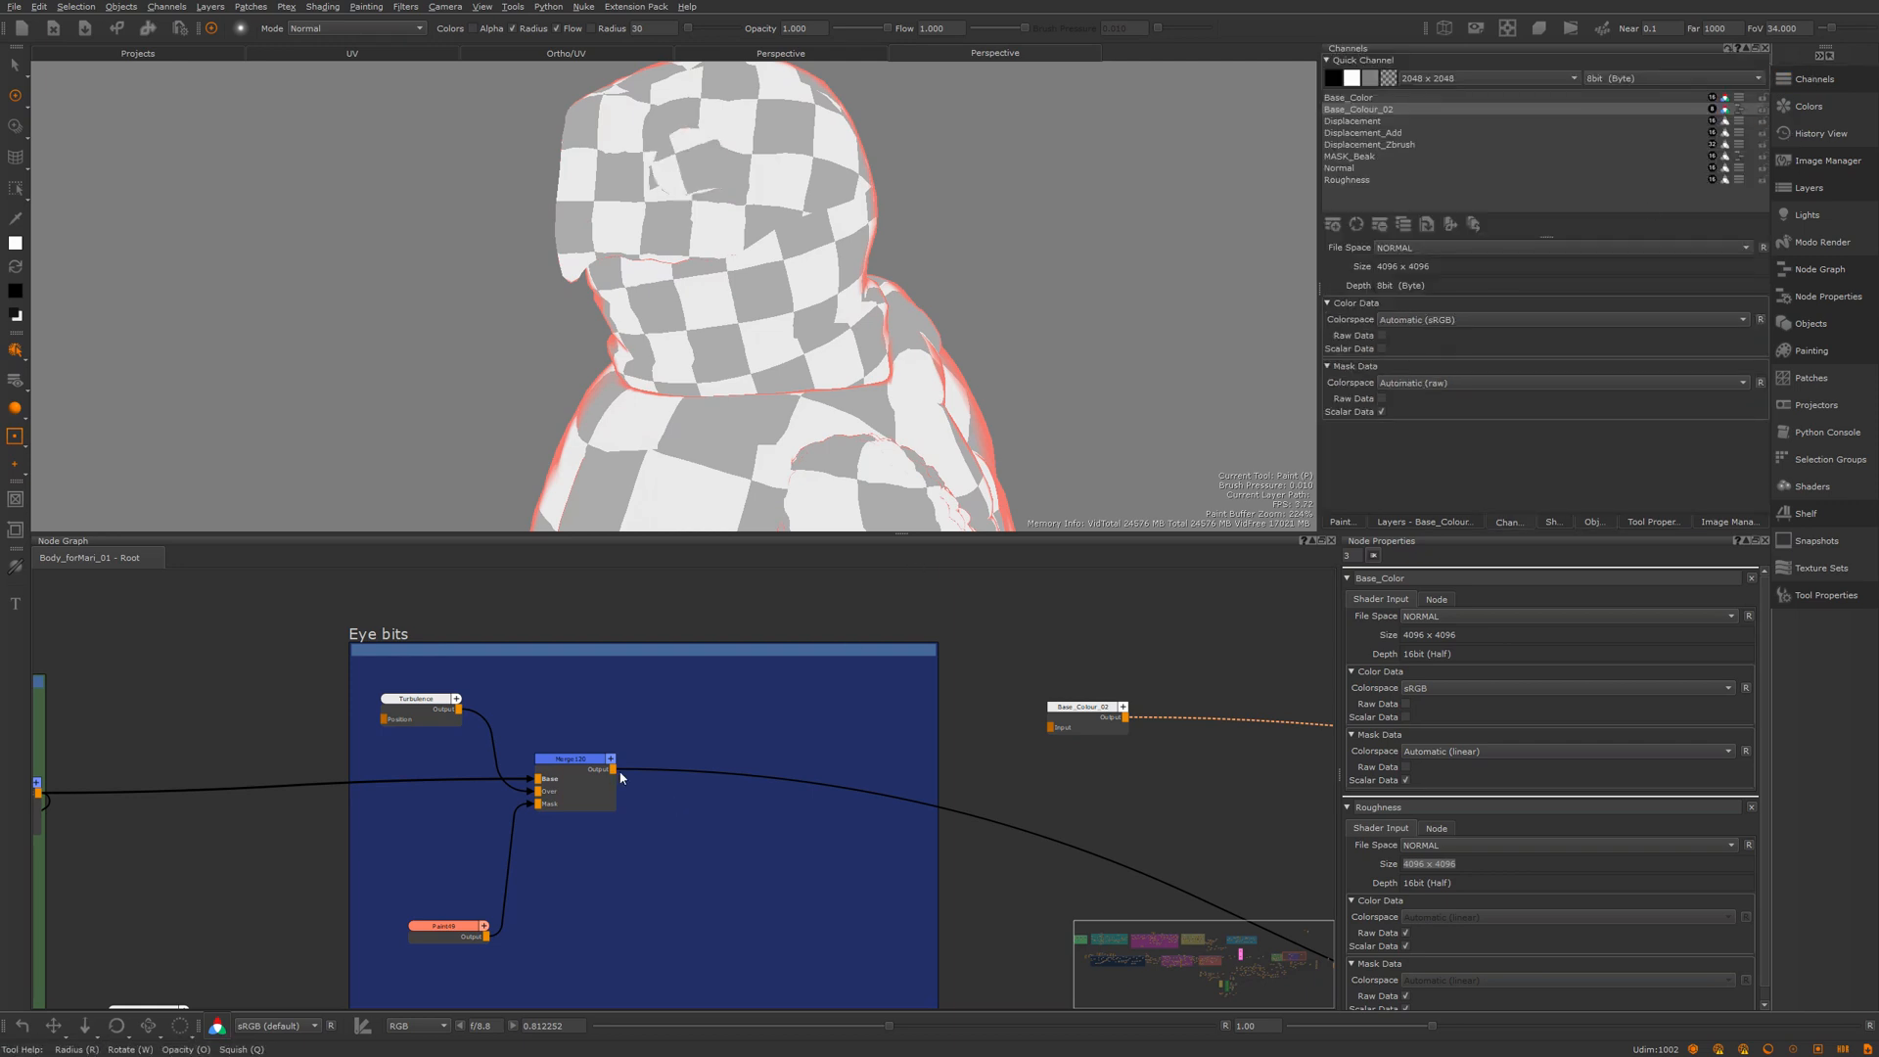
Step: Connect the Eye bits merge node's output to Base_Colour_02's input and move the channel node farther from the group
{"action": "scroll", "coordinate": [861, 333], "scroll_direction": "down", "scroll_amount": 5}
{"action": "middle_click_drag", "start_coordinate": [861, 333], "coordinate": [864, 192], "text": "alt"}
{"action": "left_click_drag", "start_coordinate": [864, 192], "coordinate": [899, 199], "text": "alt"}
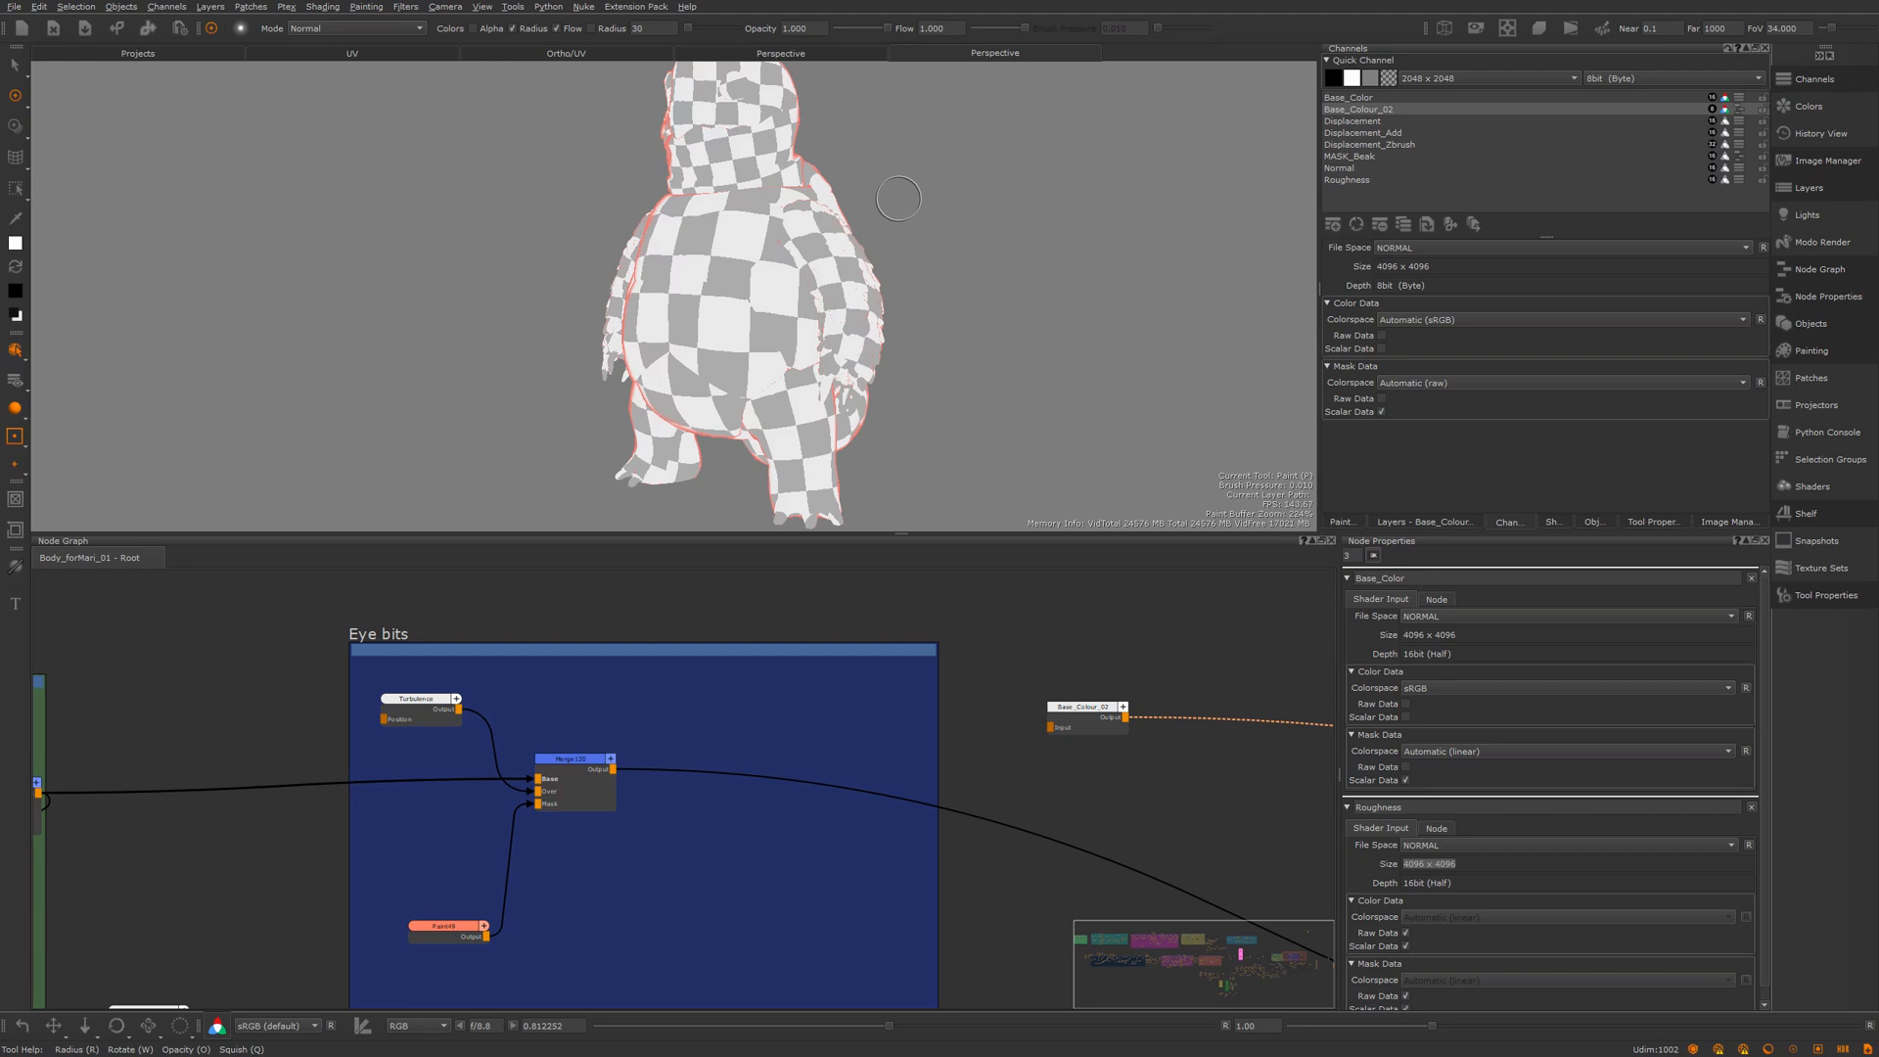
{"action": "left_click_drag", "start_coordinate": [612, 769], "coordinate": [1070, 726]}
{"action": "left_click", "coordinate": [1077, 723]}
{"action": "left_click_drag", "start_coordinate": [857, 310], "coordinate": [734, 323], "text": "alt"}
{"action": "right_click_drag", "start_coordinate": [733, 323], "coordinate": [930, 391], "text": "alt"}
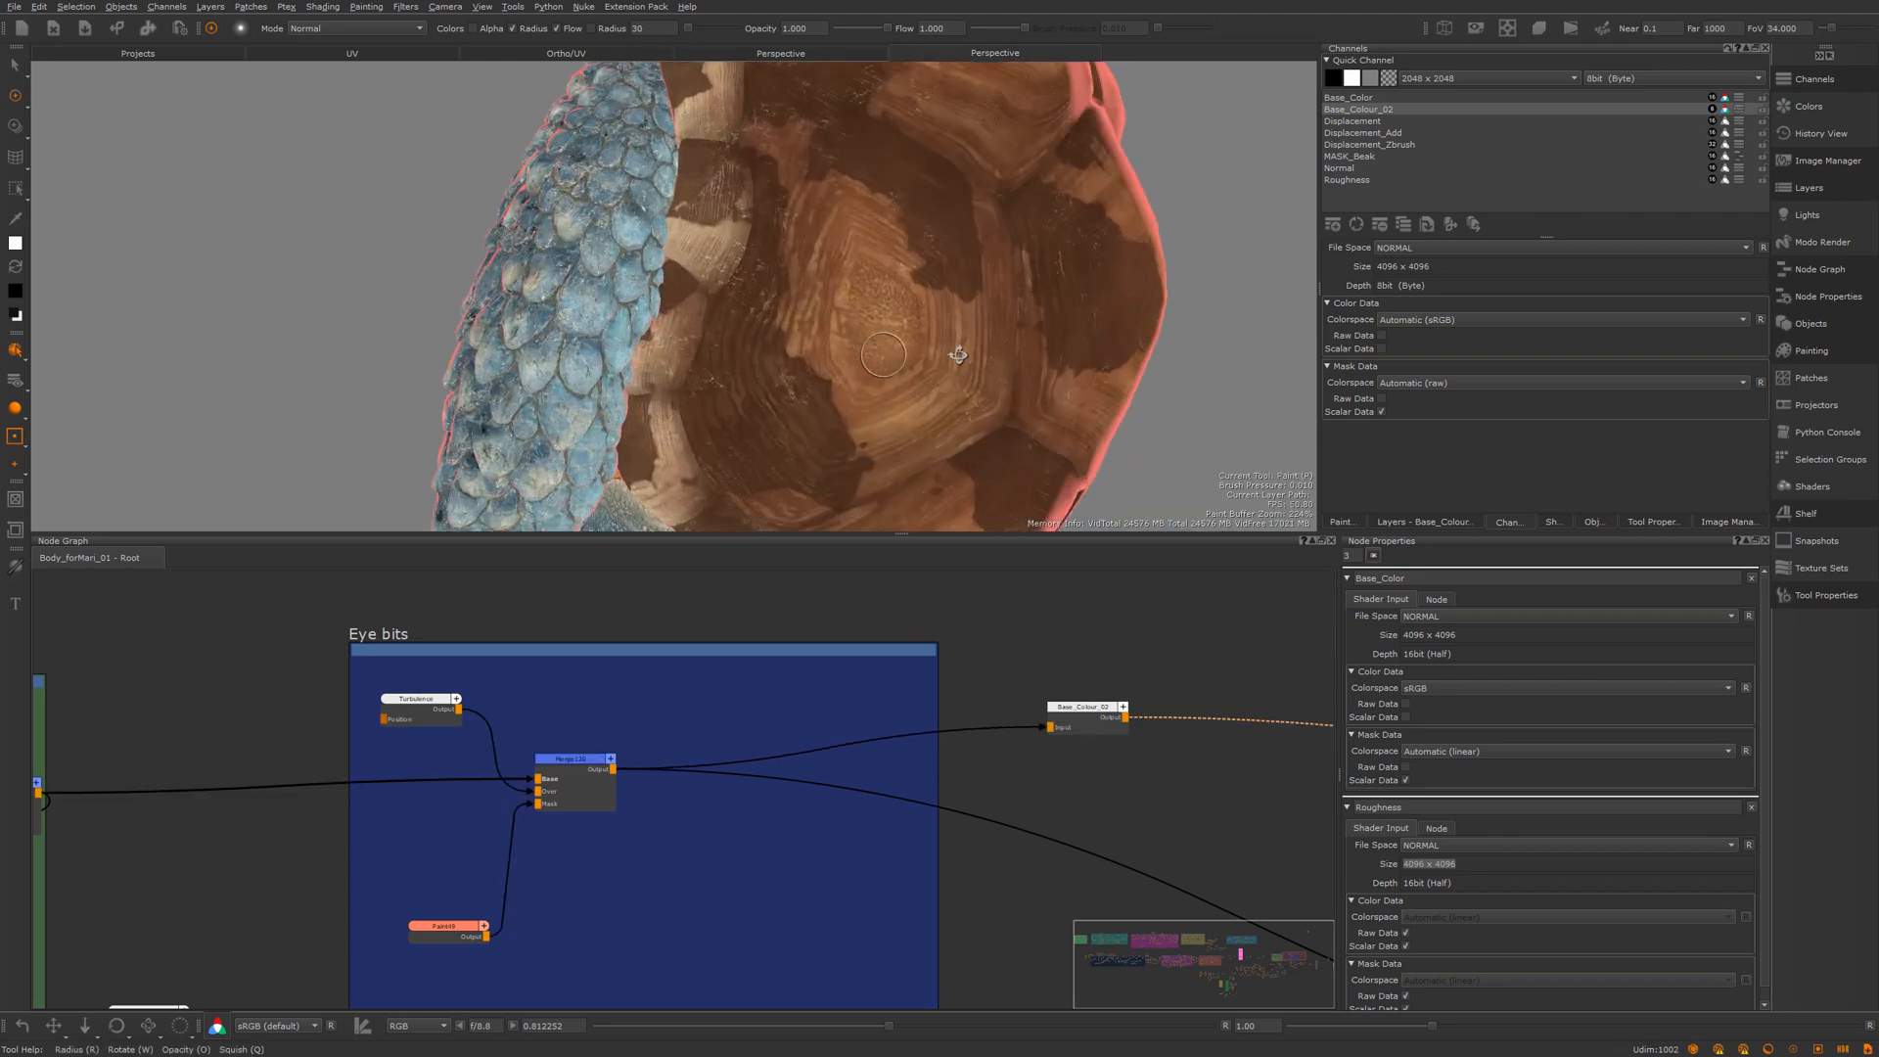
{"action": "left_click_drag", "start_coordinate": [929, 391], "coordinate": [987, 399], "text": "alt"}
{"action": "left_click_drag", "start_coordinate": [1096, 714], "coordinate": [1252, 738]}
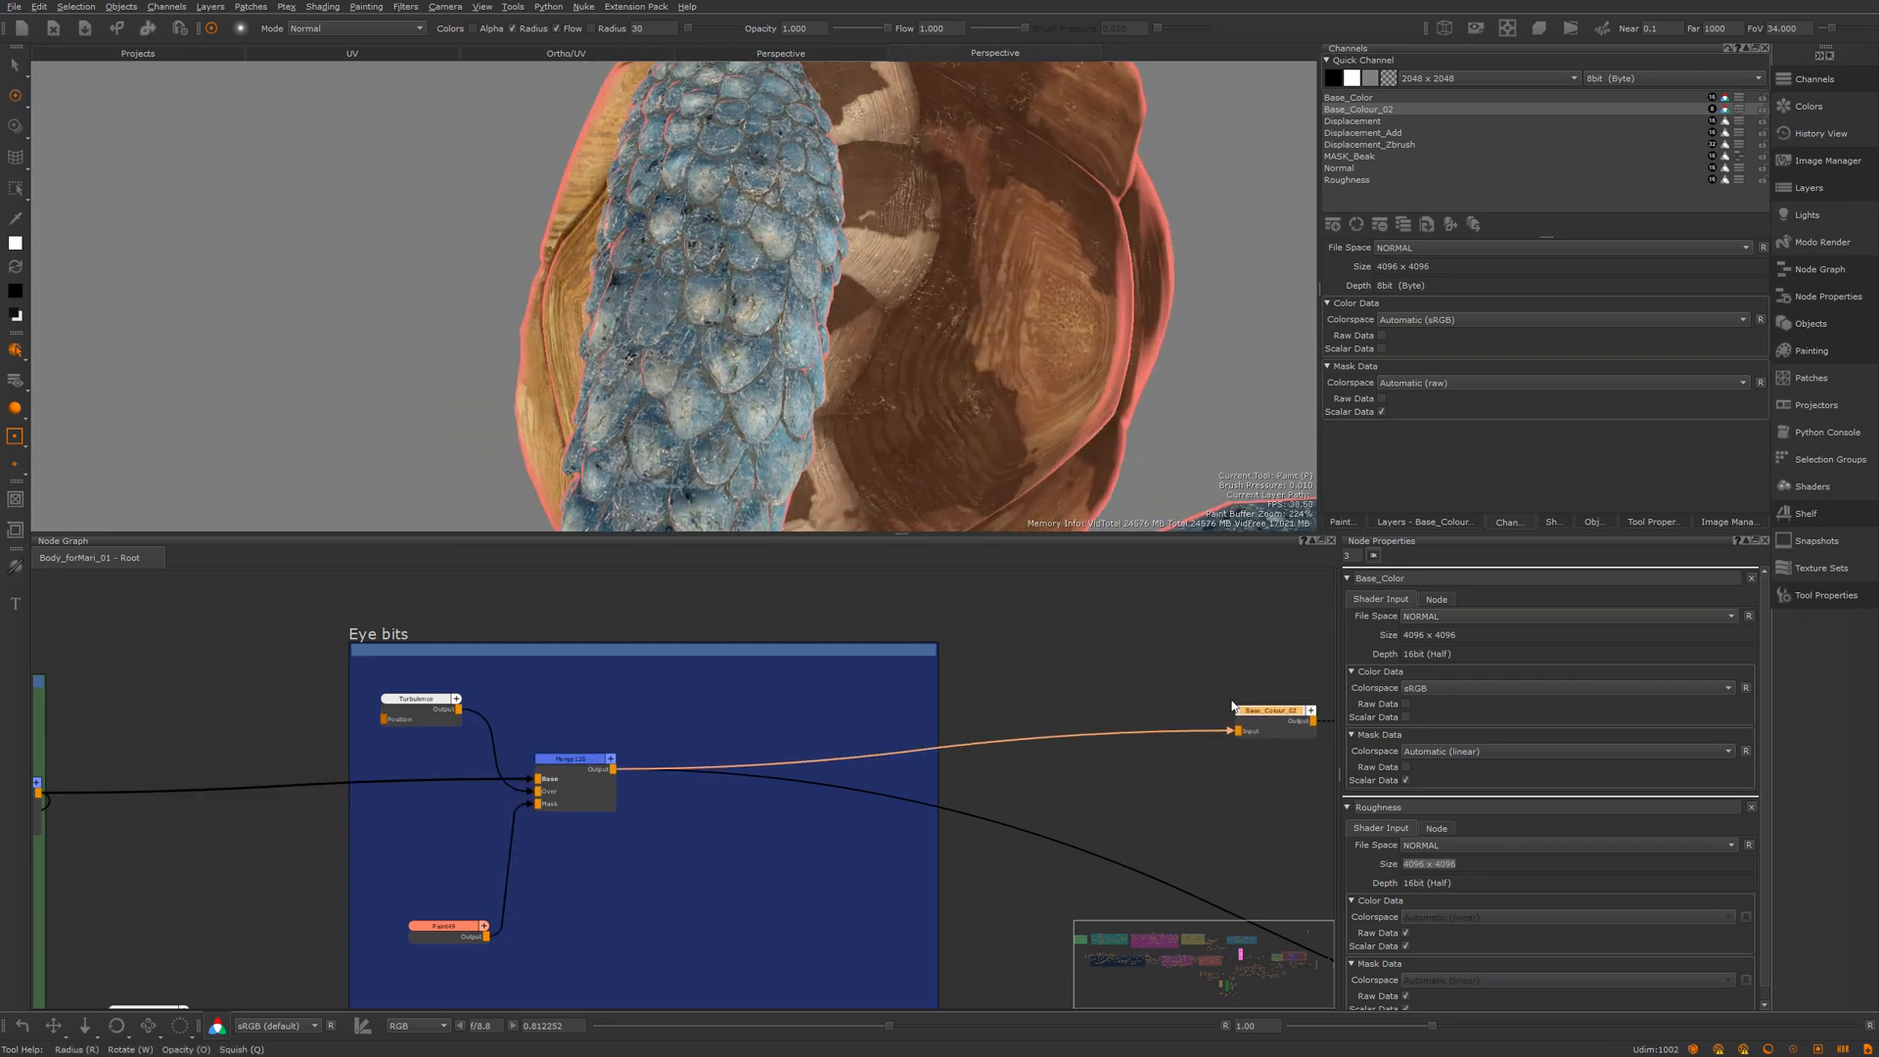
Step: Move the Base_Colour_02 node into line with the column of other channel nodes
{"action": "scroll", "coordinate": [1226, 686], "scroll_direction": "down", "scroll_amount": 3}
{"action": "scroll", "coordinate": [1191, 679], "scroll_direction": "down", "scroll_amount": 3}
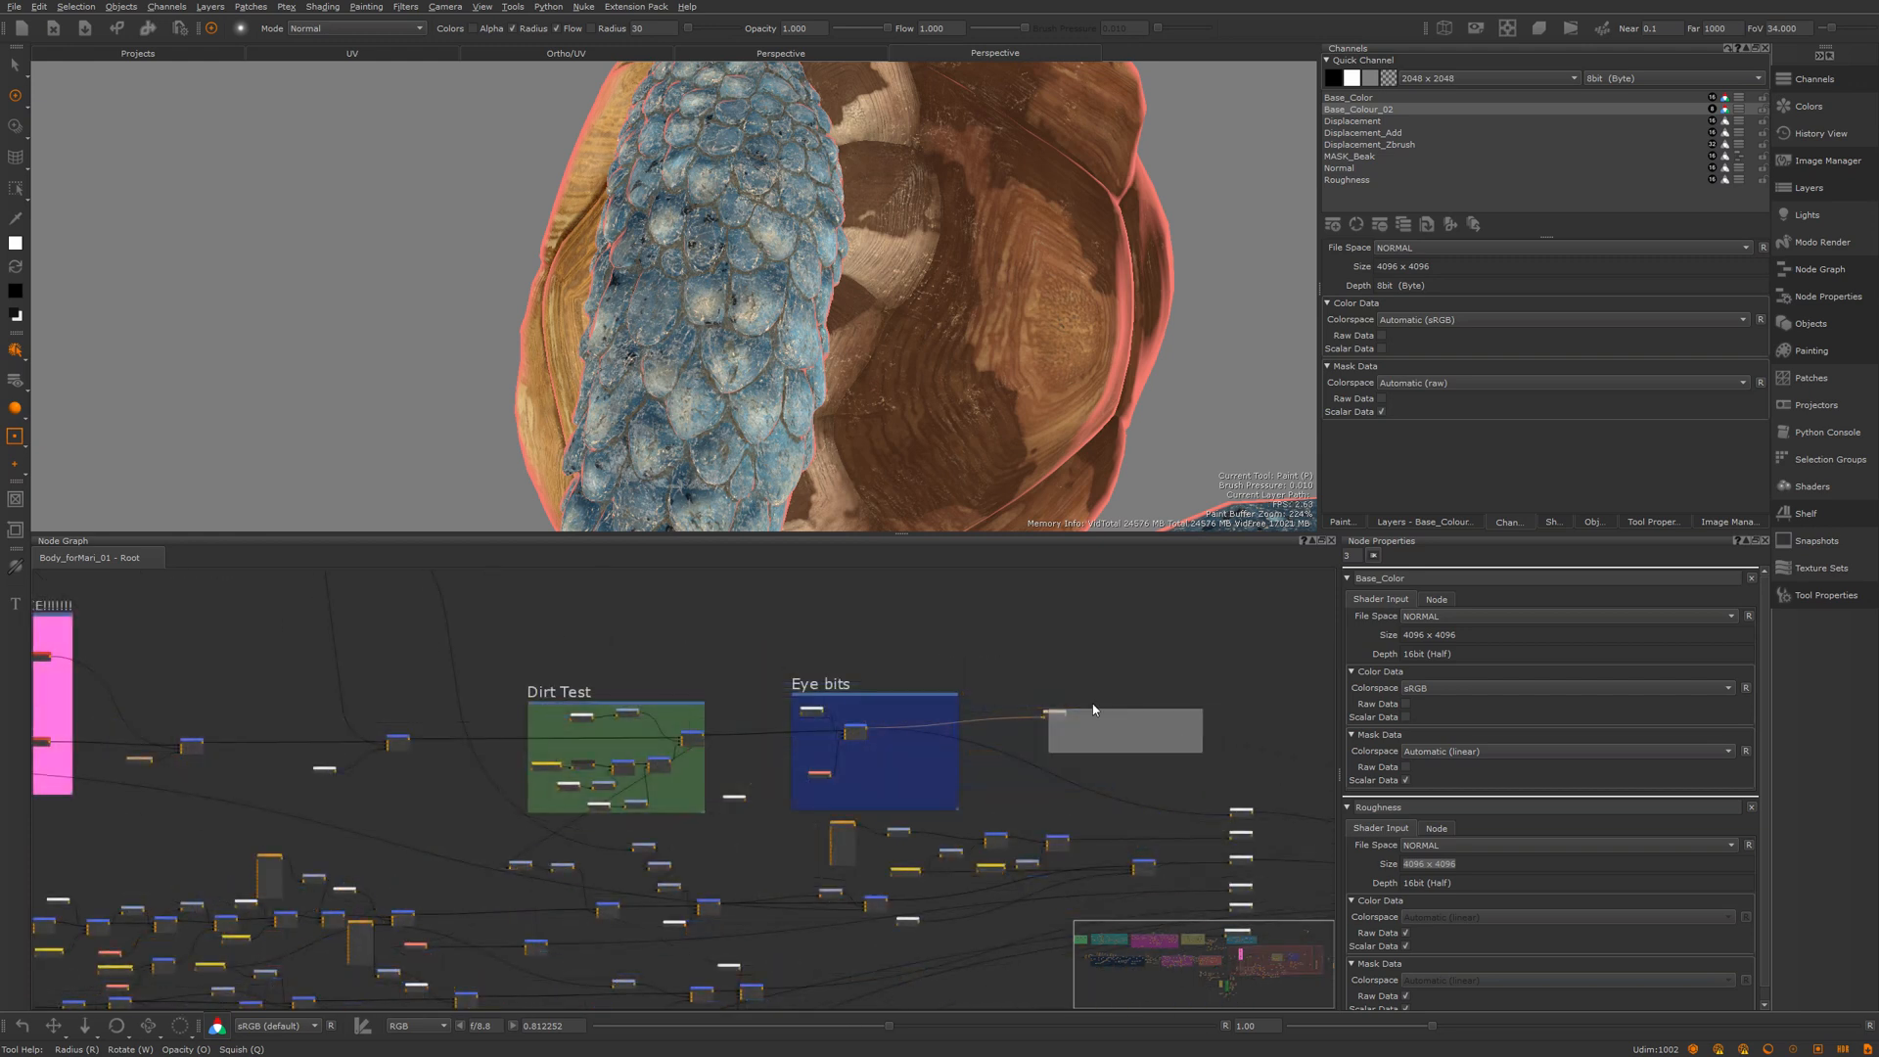
{"action": "middle_click_drag", "start_coordinate": [1165, 783], "coordinate": [935, 689]}
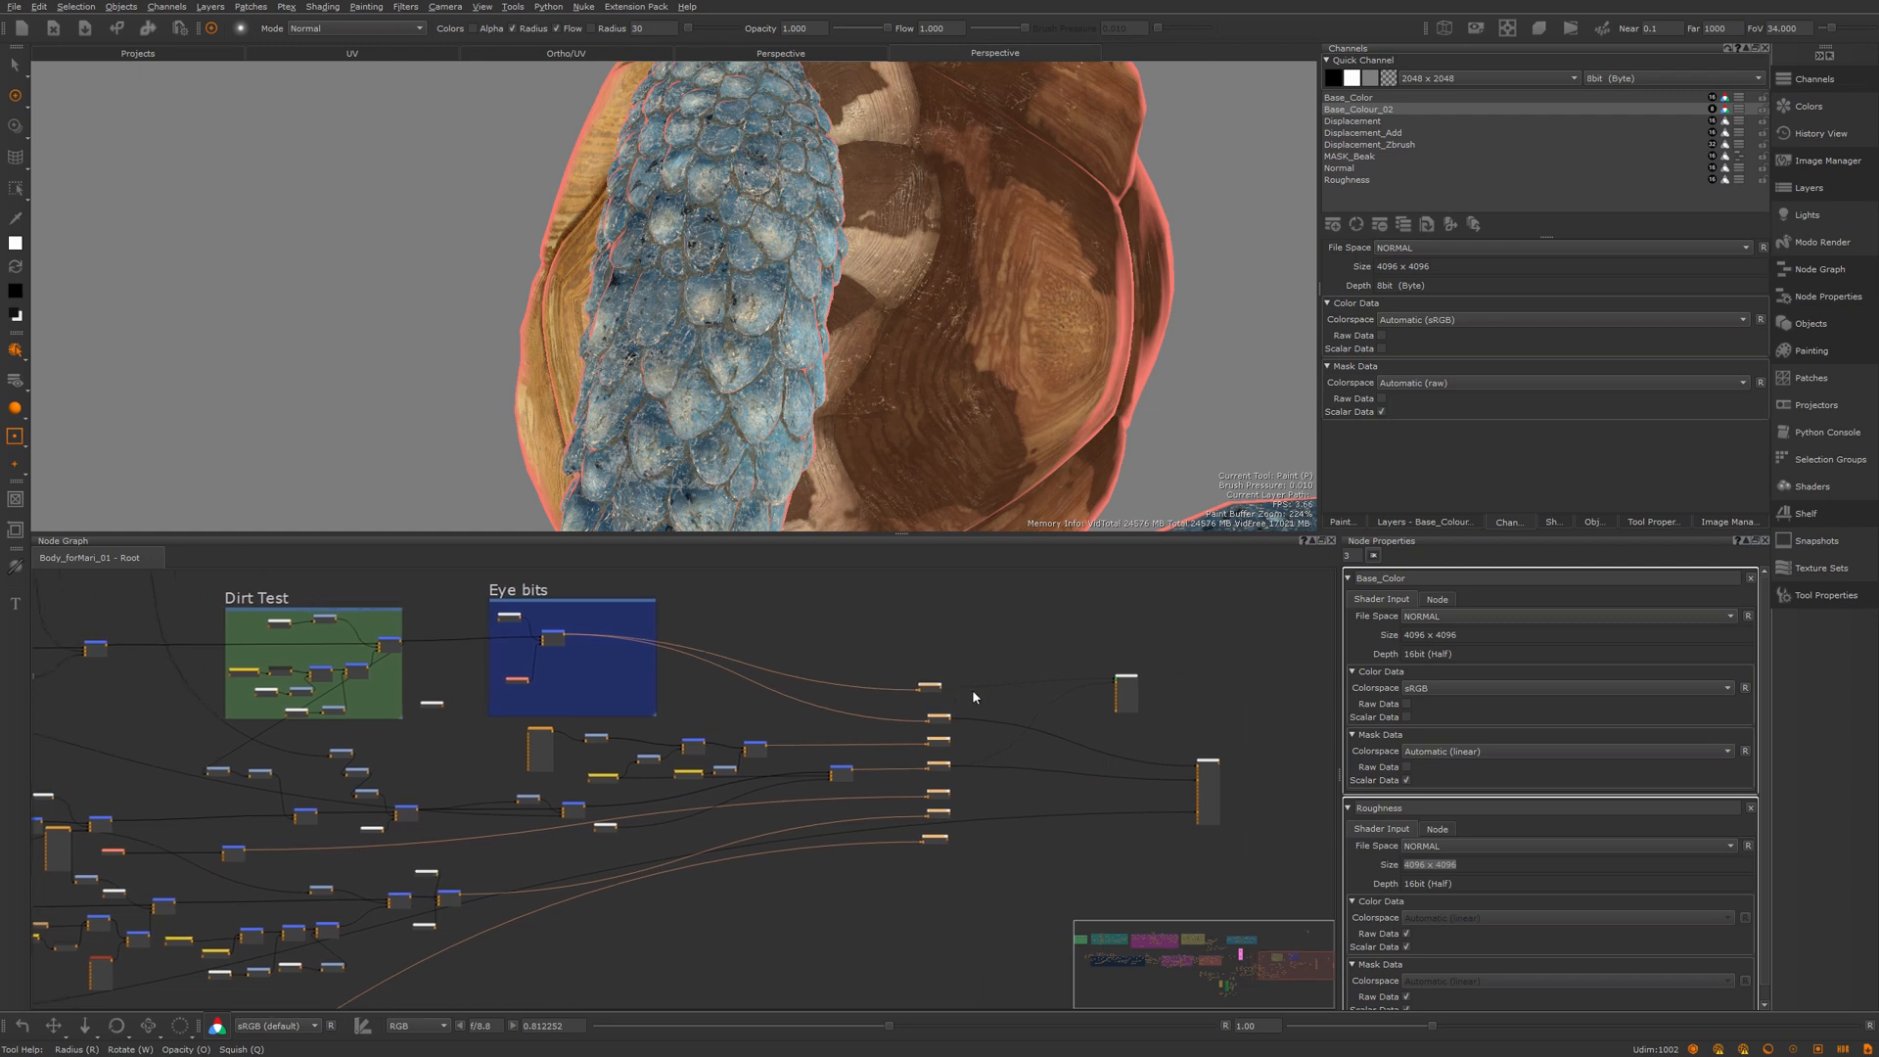
{"action": "left_click_drag", "start_coordinate": [929, 690], "coordinate": [942, 690]}
Step: Move the Principled BRDF node closer to the channel nodes and level with the Base_Color node
{"action": "scroll", "coordinate": [1202, 741], "scroll_direction": "up", "scroll_amount": 3}
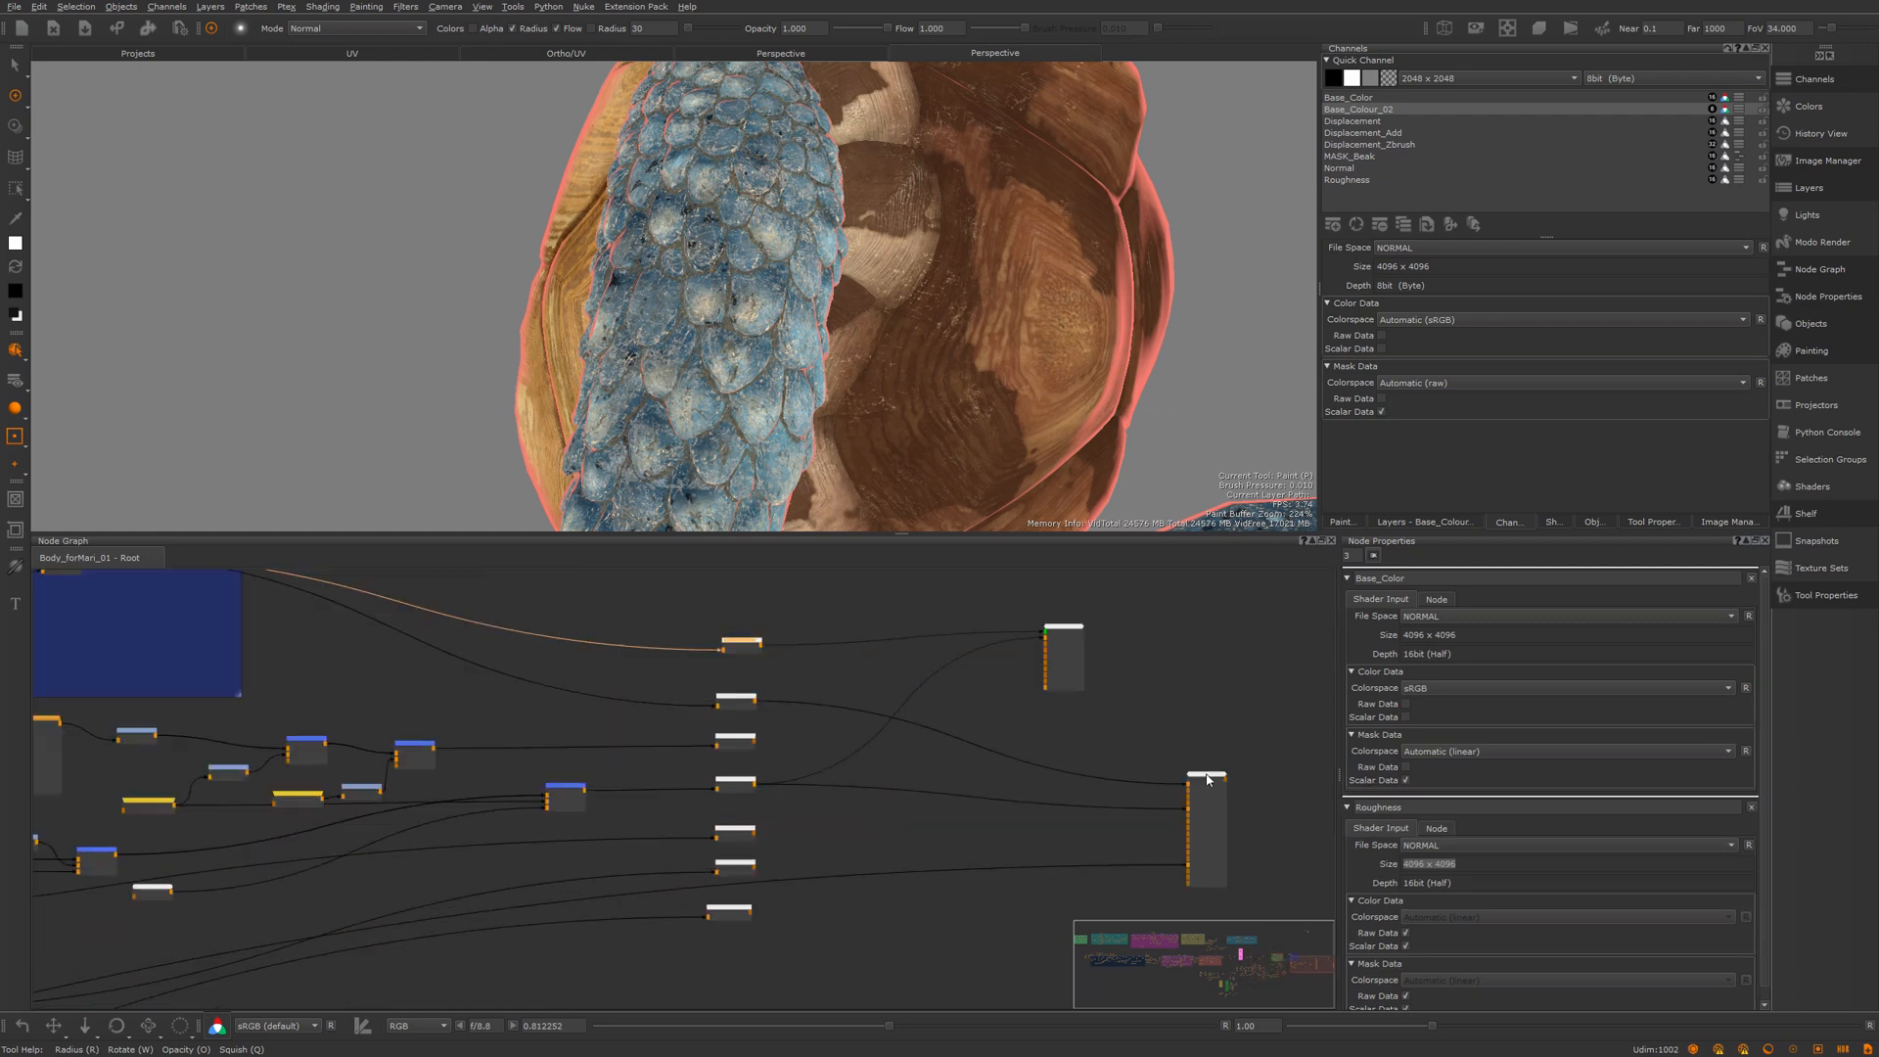
{"action": "left_click_drag", "start_coordinate": [1207, 776], "coordinate": [996, 734]}
{"action": "scroll", "coordinate": [980, 741], "scroll_direction": "up", "scroll_amount": 2}
{"action": "scroll", "coordinate": [979, 741], "scroll_direction": "up", "scroll_amount": 2}
{"action": "middle_click_drag", "start_coordinate": [910, 692], "coordinate": [1007, 679]}
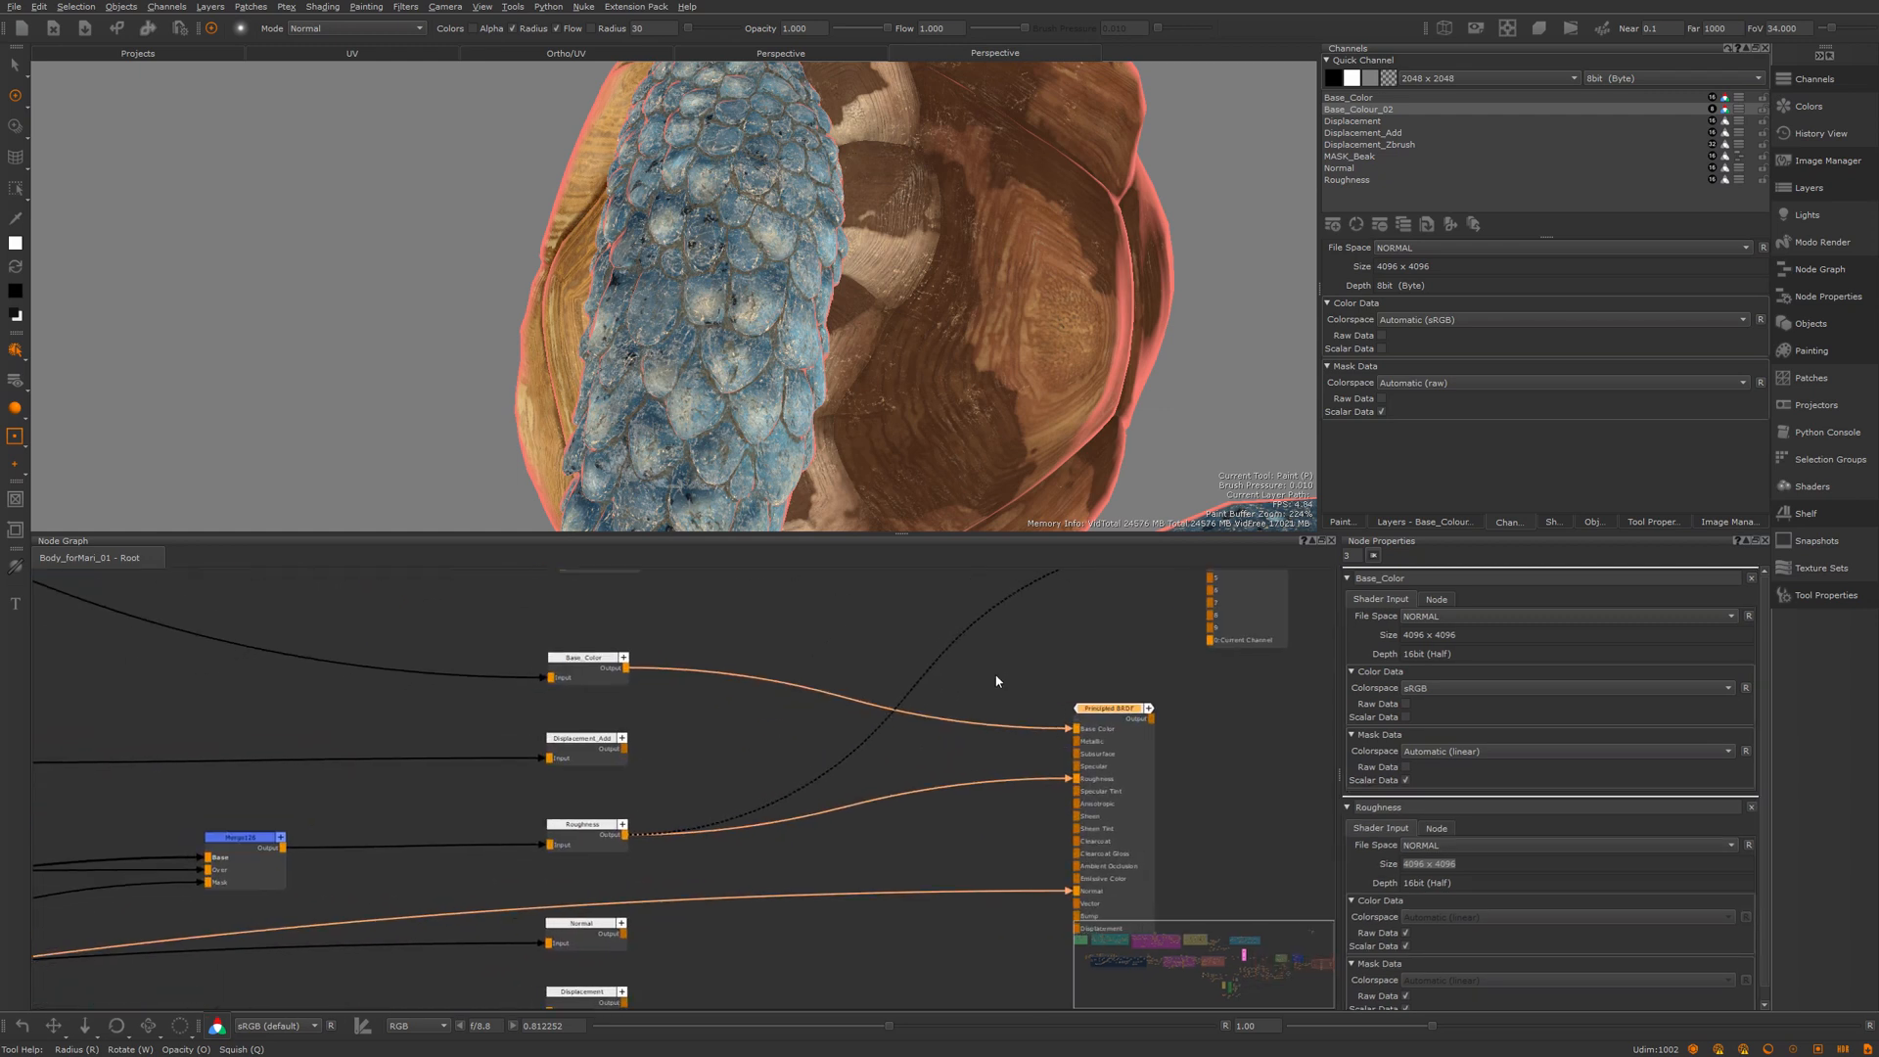
{"action": "left_click_drag", "start_coordinate": [861, 360], "coordinate": [867, 299], "text": "alt"}
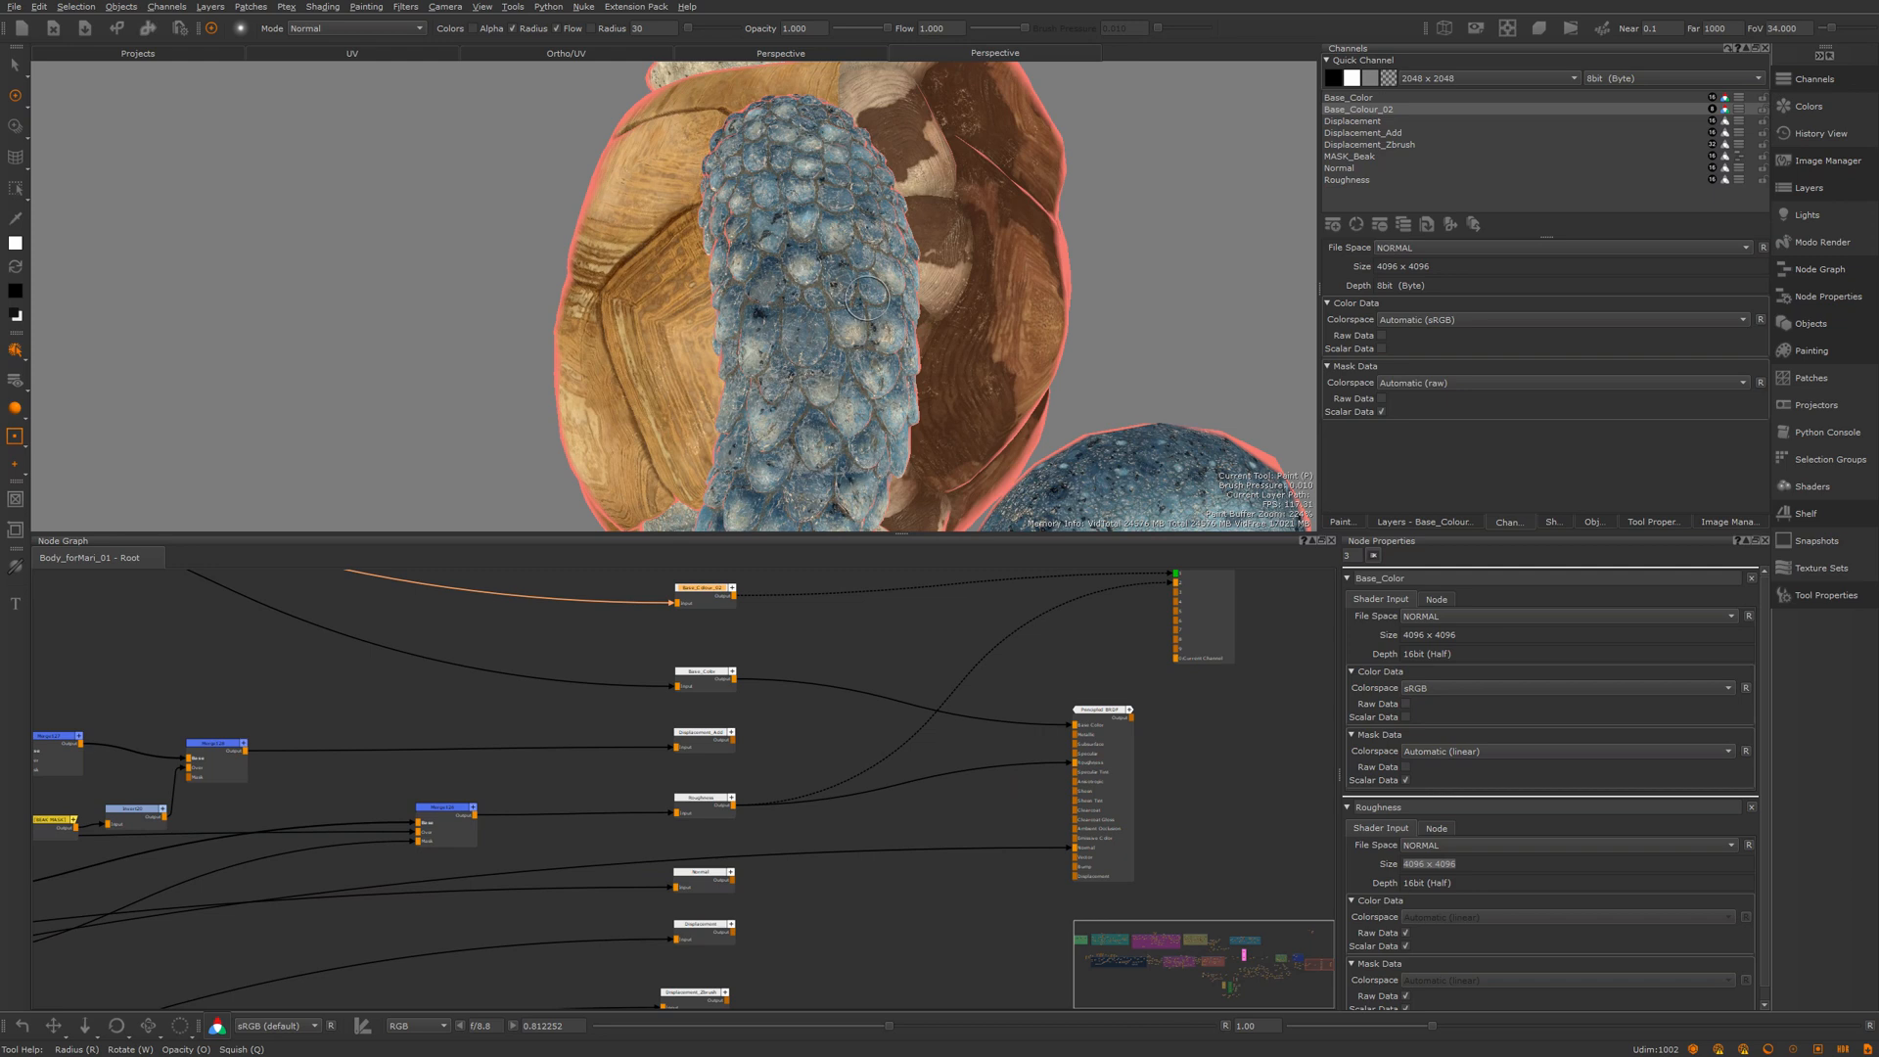
{"action": "right_click_drag", "start_coordinate": [919, 417], "coordinate": [783, 343], "text": "alt"}
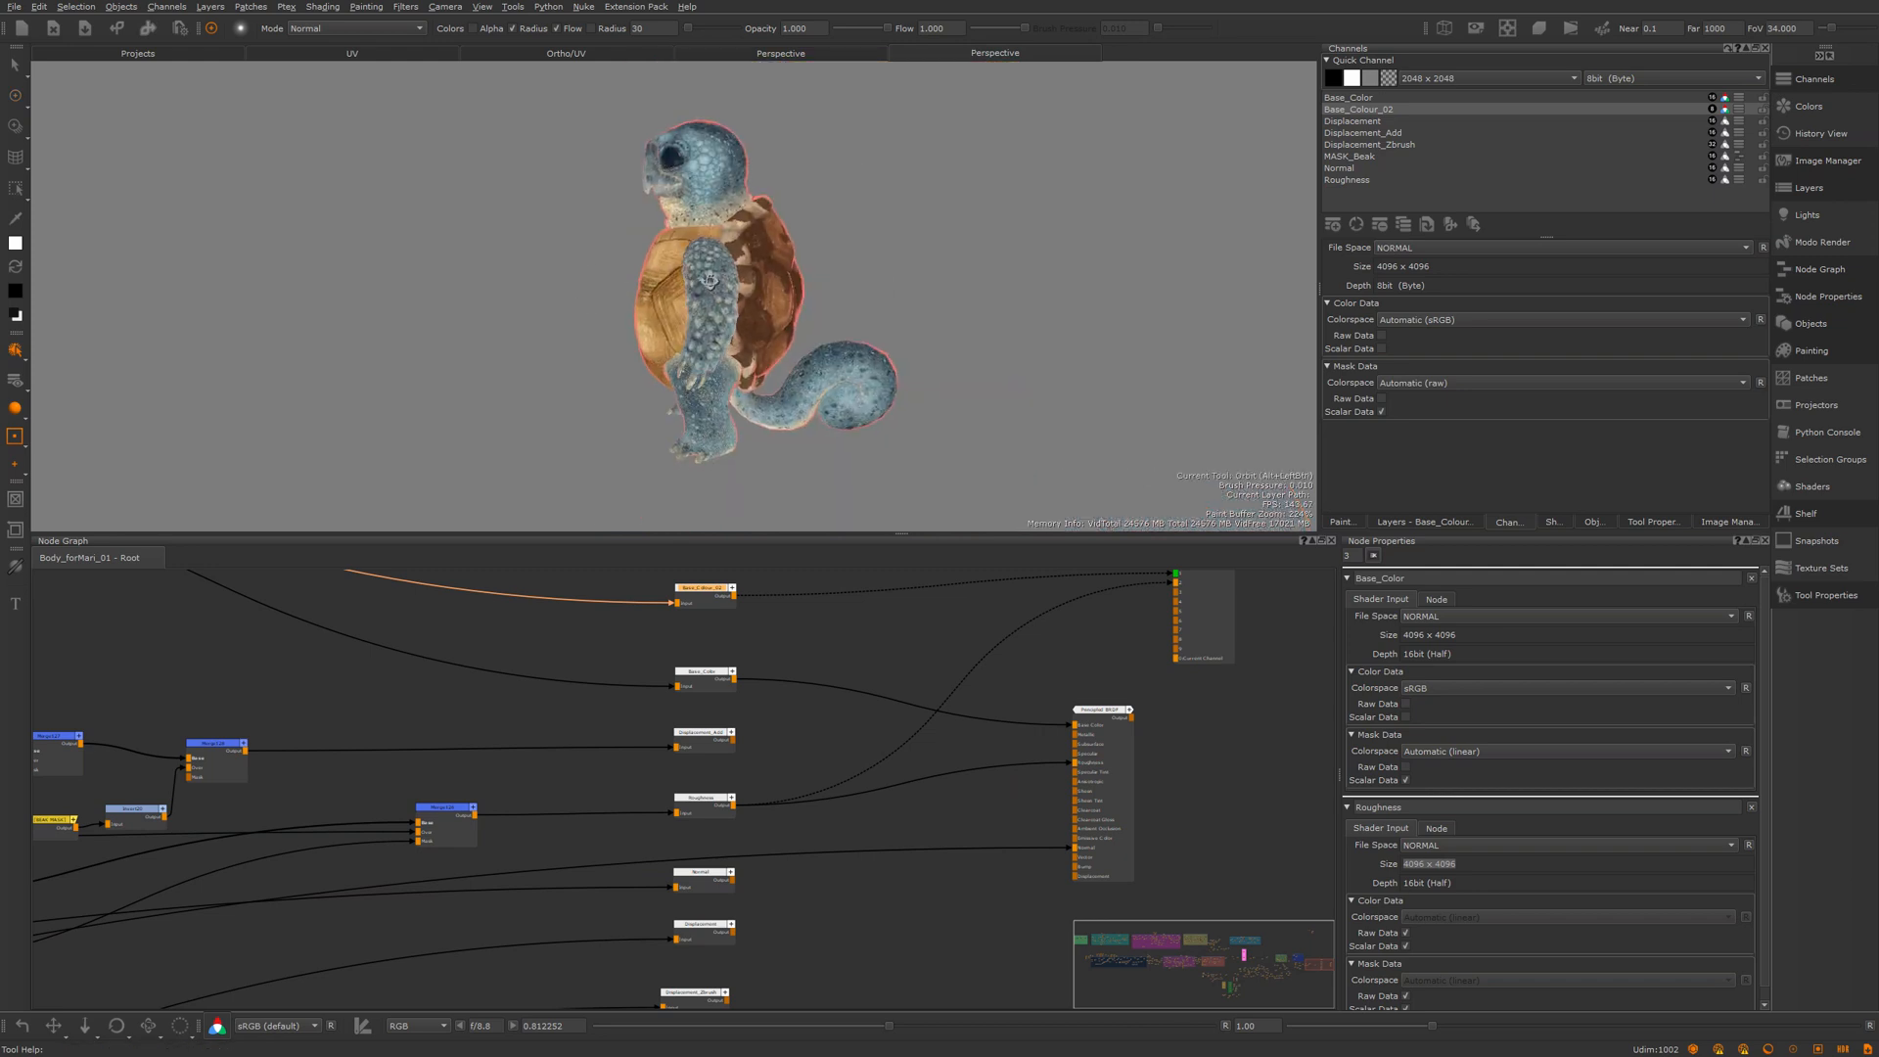
{"action": "left_click_drag", "start_coordinate": [783, 343], "coordinate": [851, 348], "text": "alt"}
{"action": "right_click_drag", "start_coordinate": [851, 348], "coordinate": [916, 355], "text": "alt"}
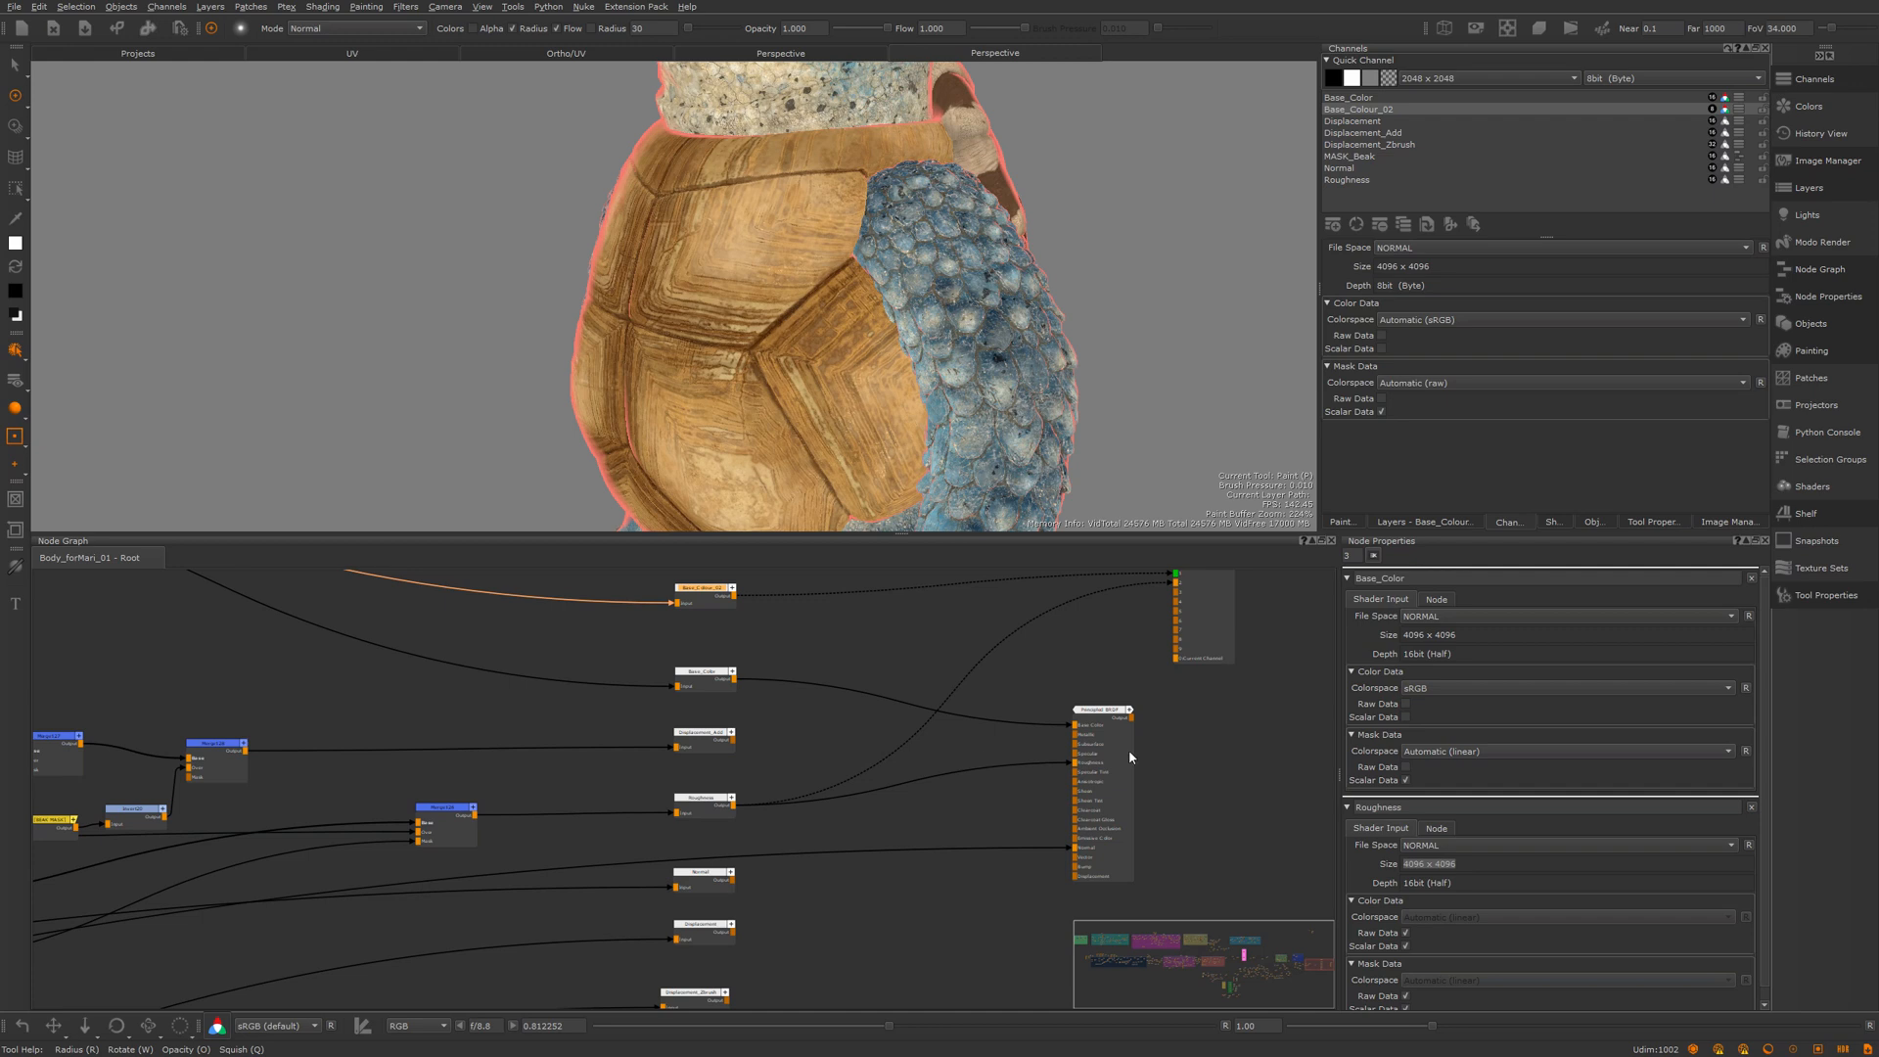
{"action": "left_click_drag", "start_coordinate": [1100, 718], "coordinate": [1102, 675]}
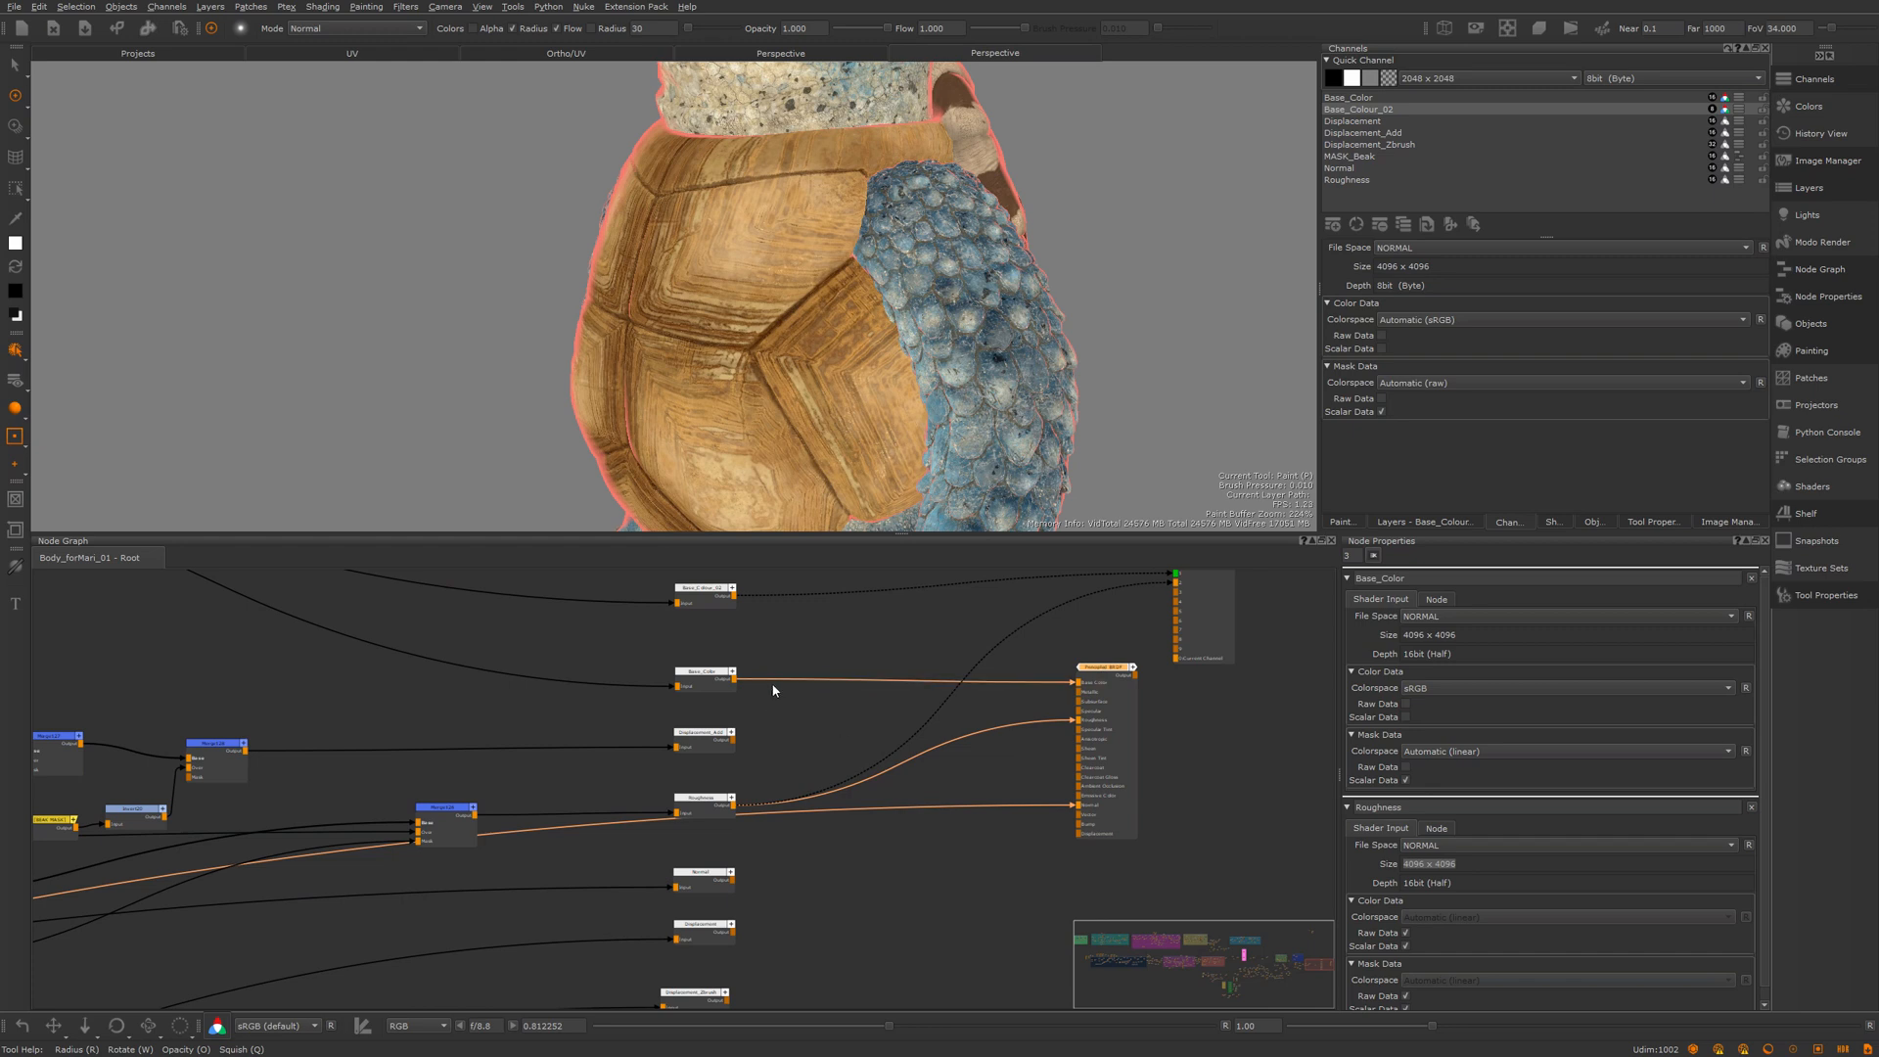
Step: Select the Base_Color node and move the Roughness node slightly closer to Displacement_Add
{"action": "scroll", "coordinate": [772, 689], "scroll_direction": "up", "scroll_amount": 3}
{"action": "middle_click_drag", "start_coordinate": [795, 717], "coordinate": [679, 688]}
{"action": "left_click", "coordinate": [559, 666]}
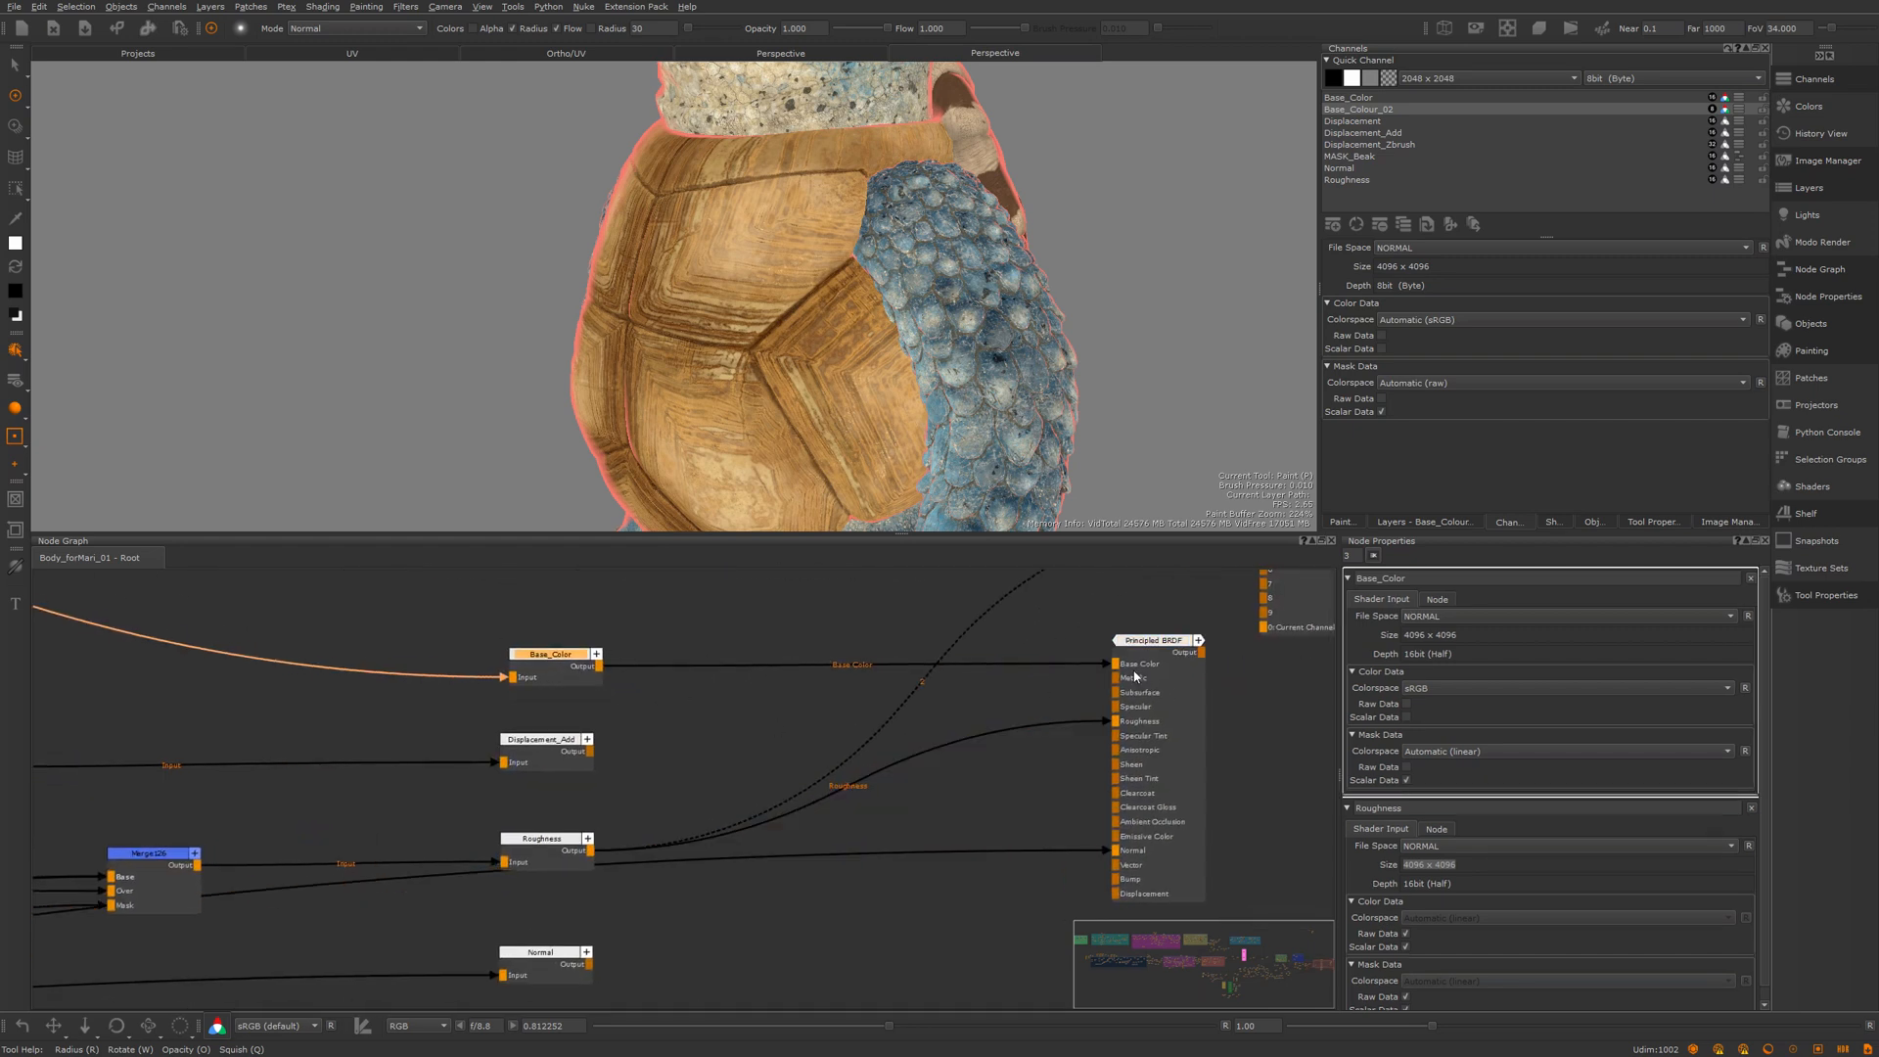
{"action": "left_click_drag", "start_coordinate": [546, 840], "coordinate": [532, 817]}
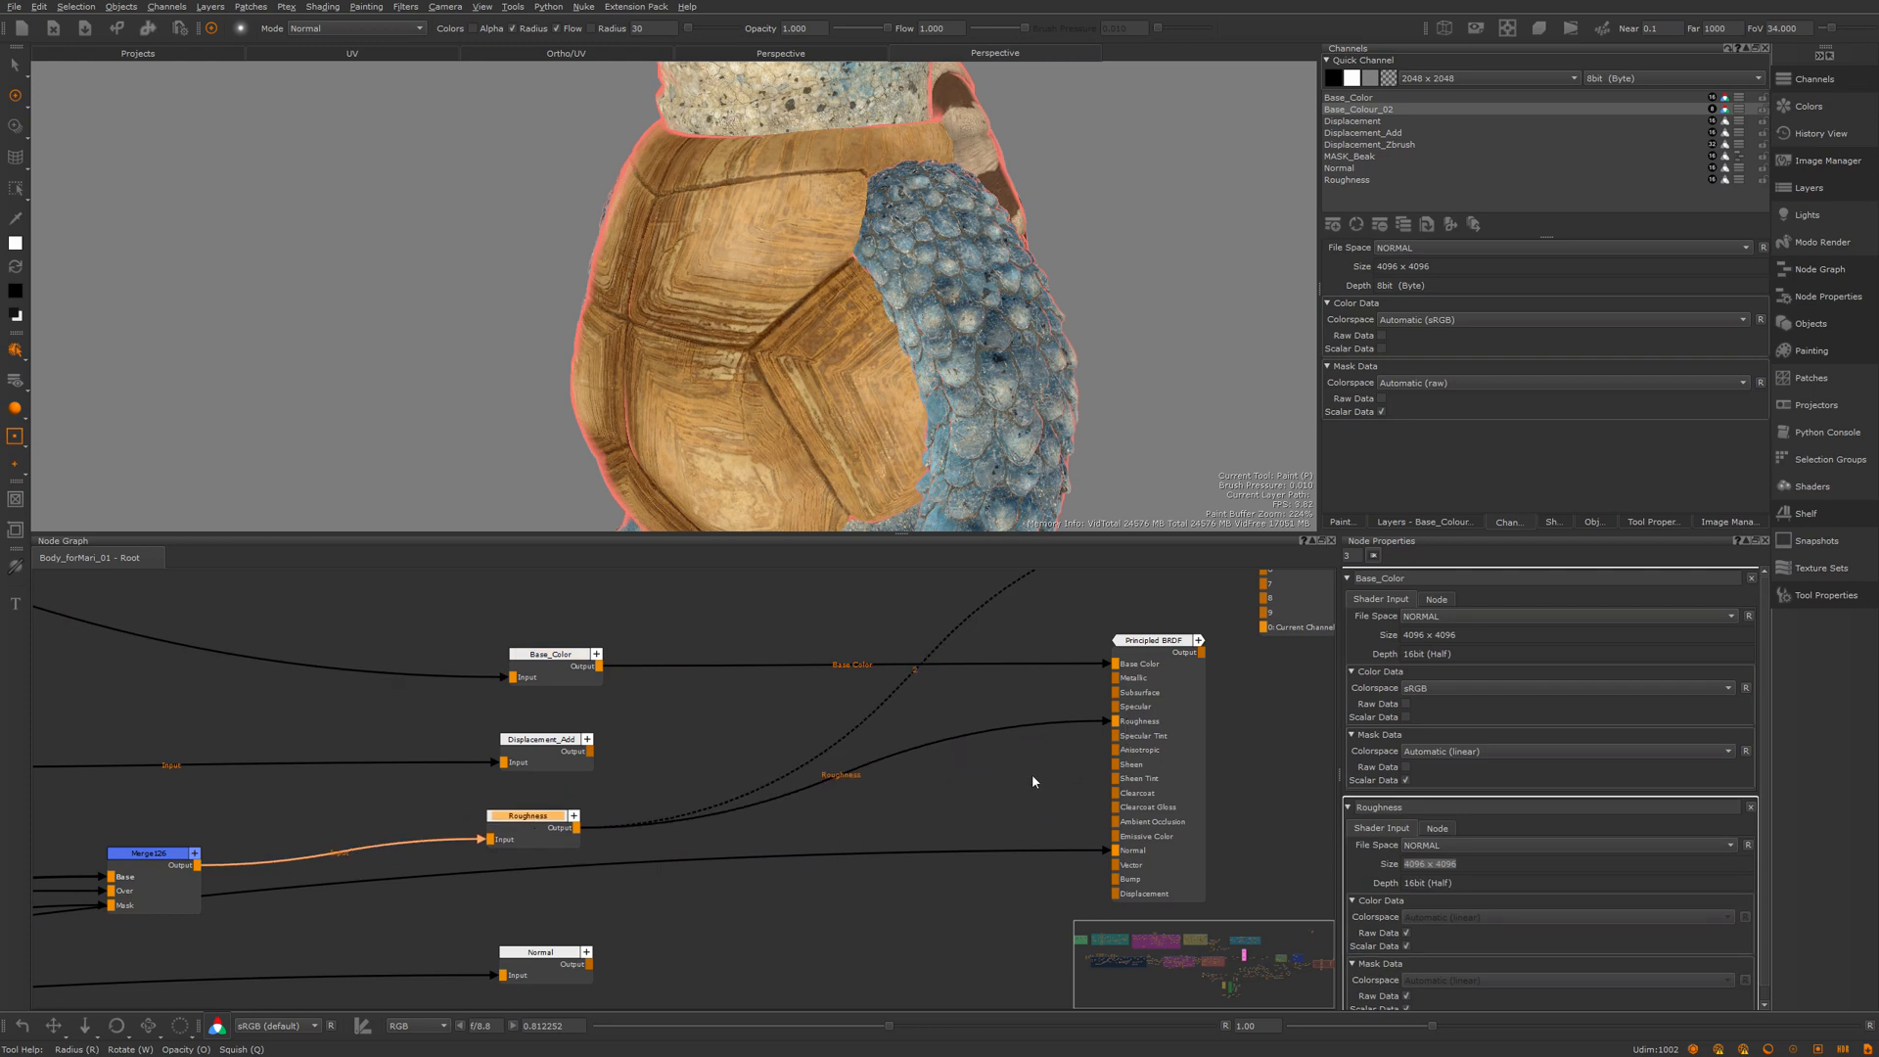
Step: Connect the Normal channel's output to the Principled BRDF node's Normal input
{"action": "middle_click_drag", "start_coordinate": [394, 922], "coordinate": [430, 844]}
{"action": "scroll", "coordinate": [470, 841], "scroll_direction": "down", "scroll_amount": 2}
{"action": "scroll", "coordinate": [607, 871], "scroll_direction": "up", "scroll_amount": 1}
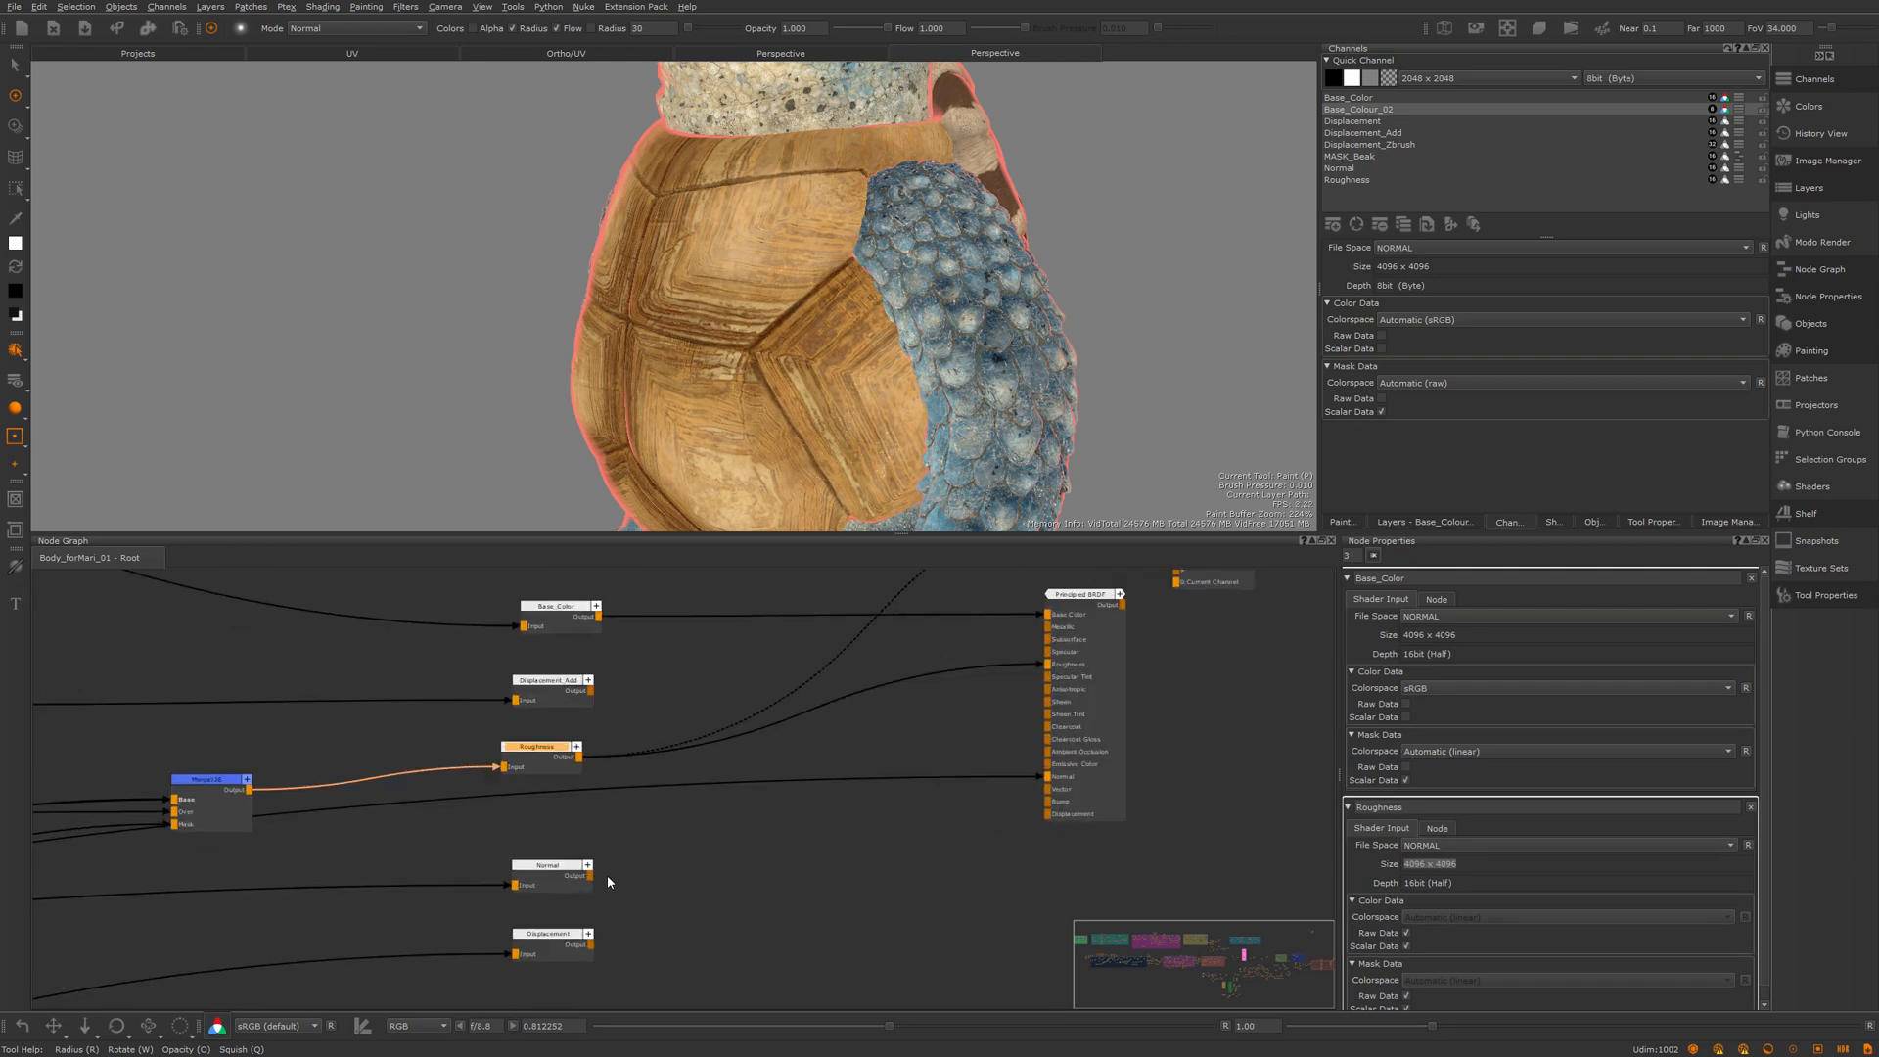
{"action": "left_click_drag", "start_coordinate": [590, 875], "coordinate": [1045, 776]}
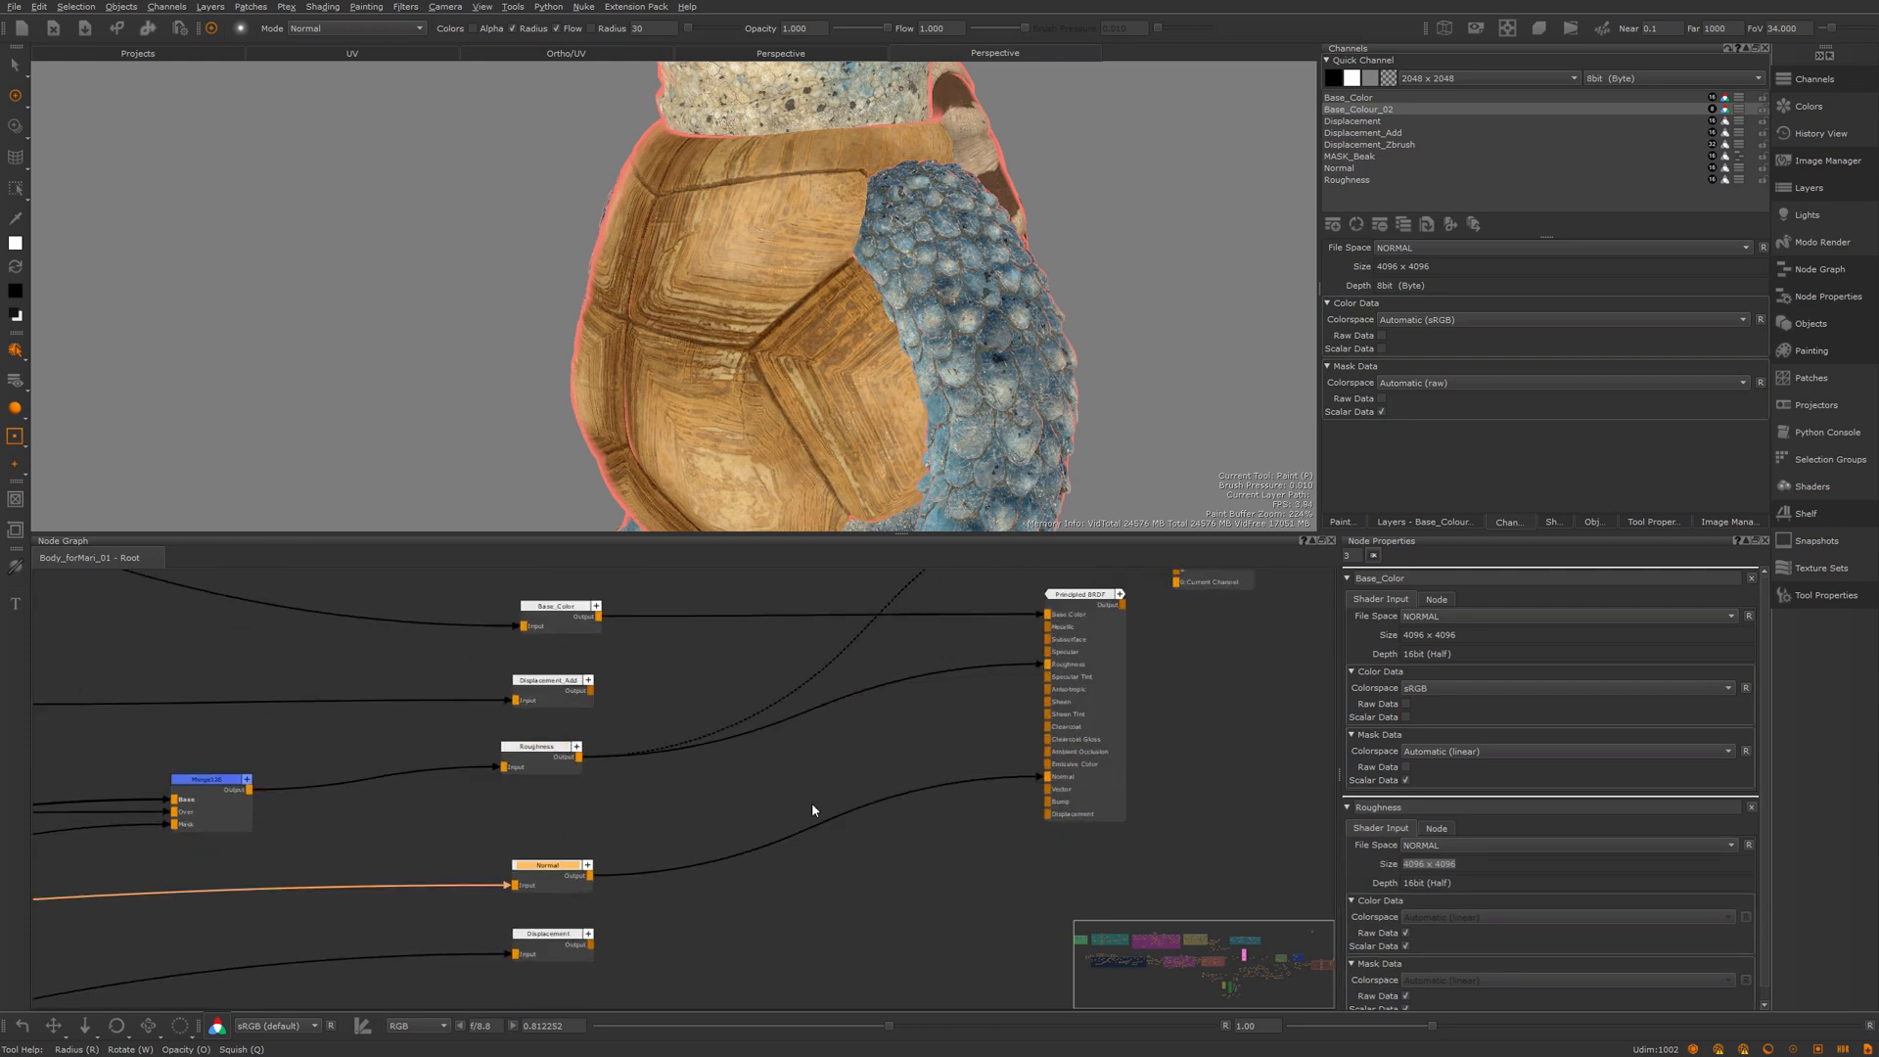
Step: View the Principled BRDF node's output on the whole turtle with Full lighting
{"action": "middle_click_drag", "start_coordinate": [935, 731], "coordinate": [938, 765]}
{"action": "left_click", "coordinate": [1088, 628]}
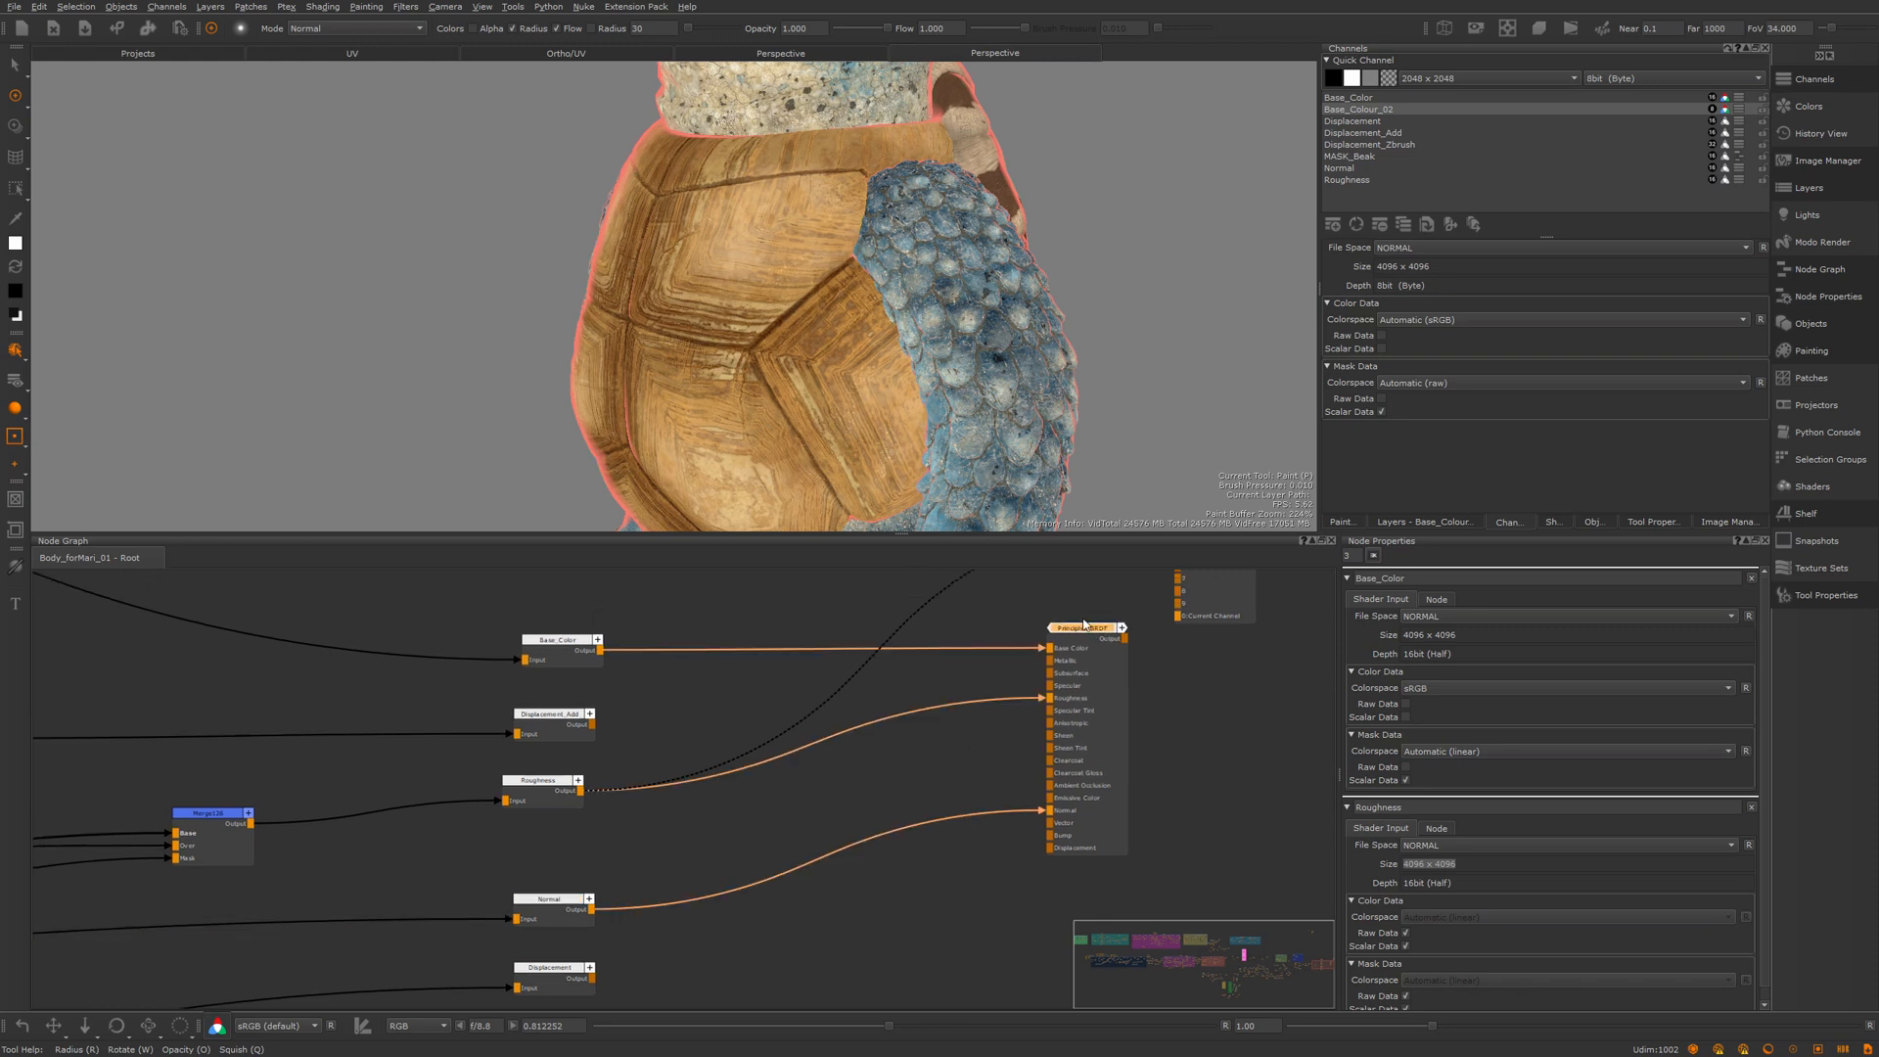
{"action": "key", "text": "1"}
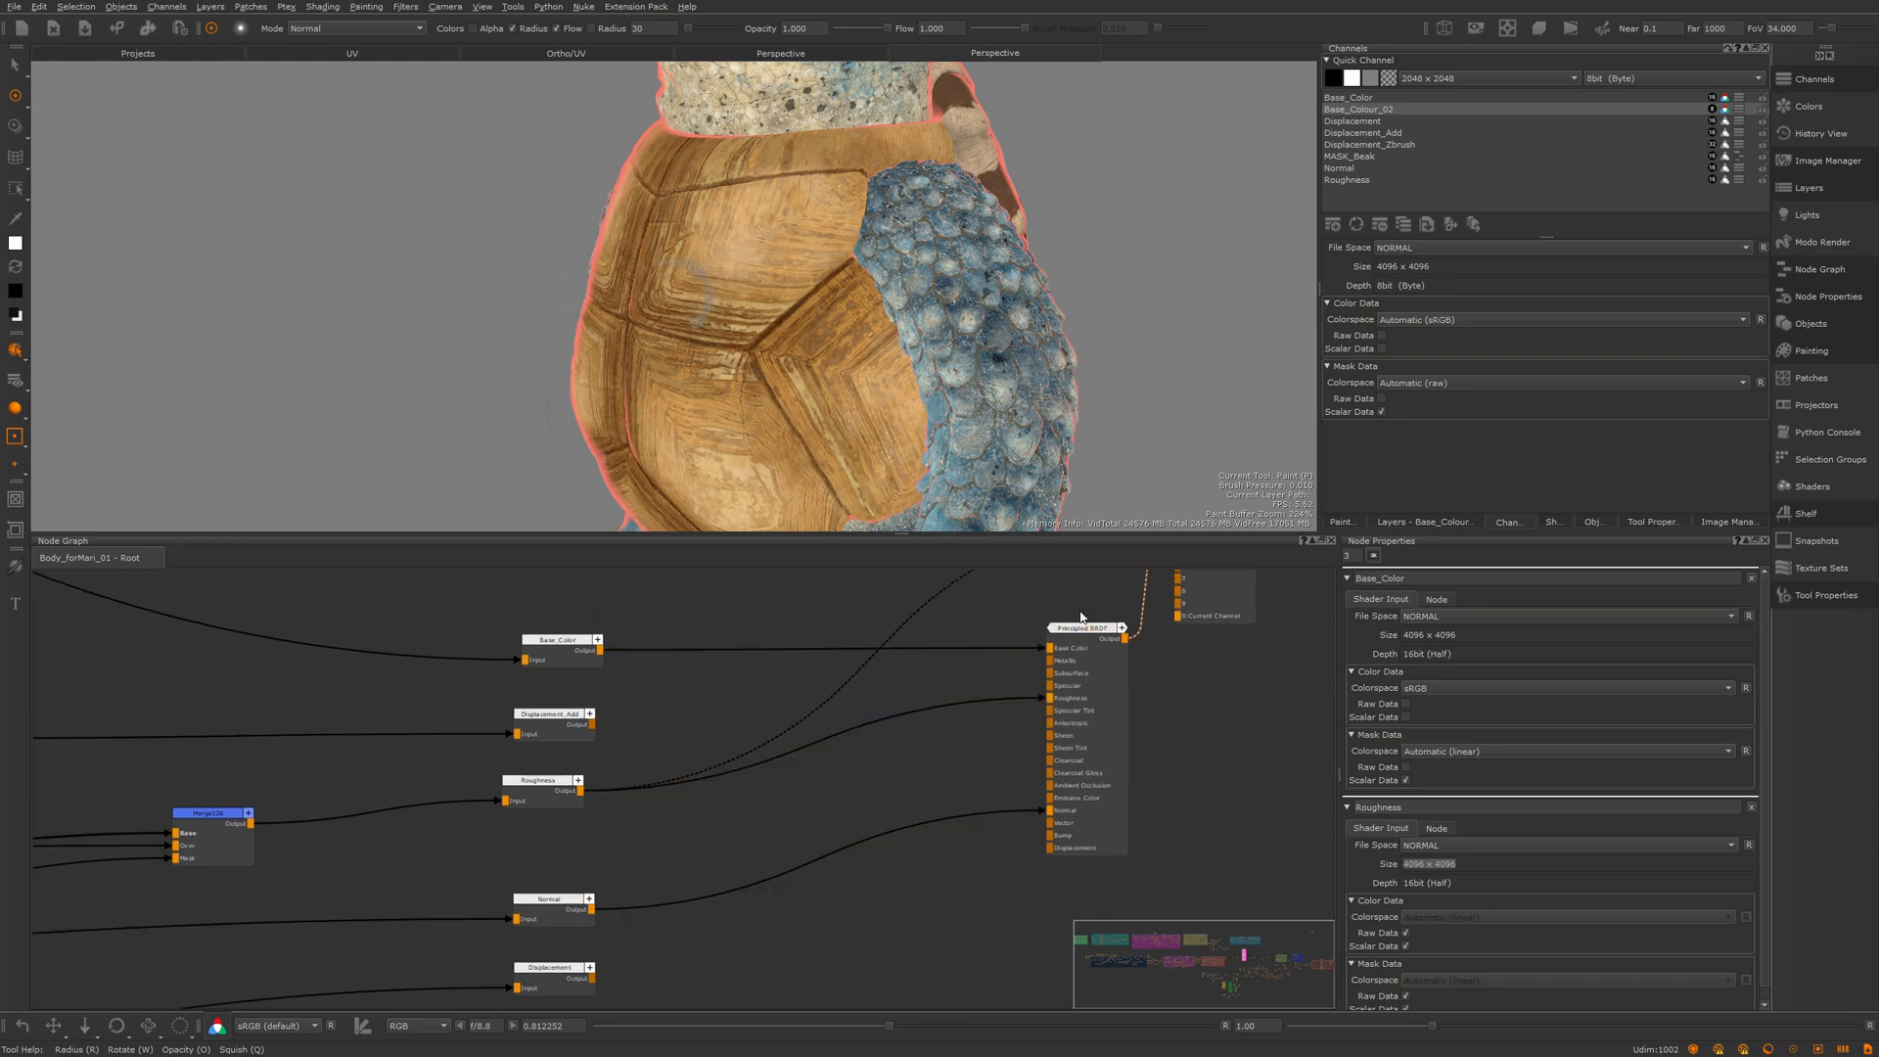
{"action": "left_click", "coordinate": [14, 407]}
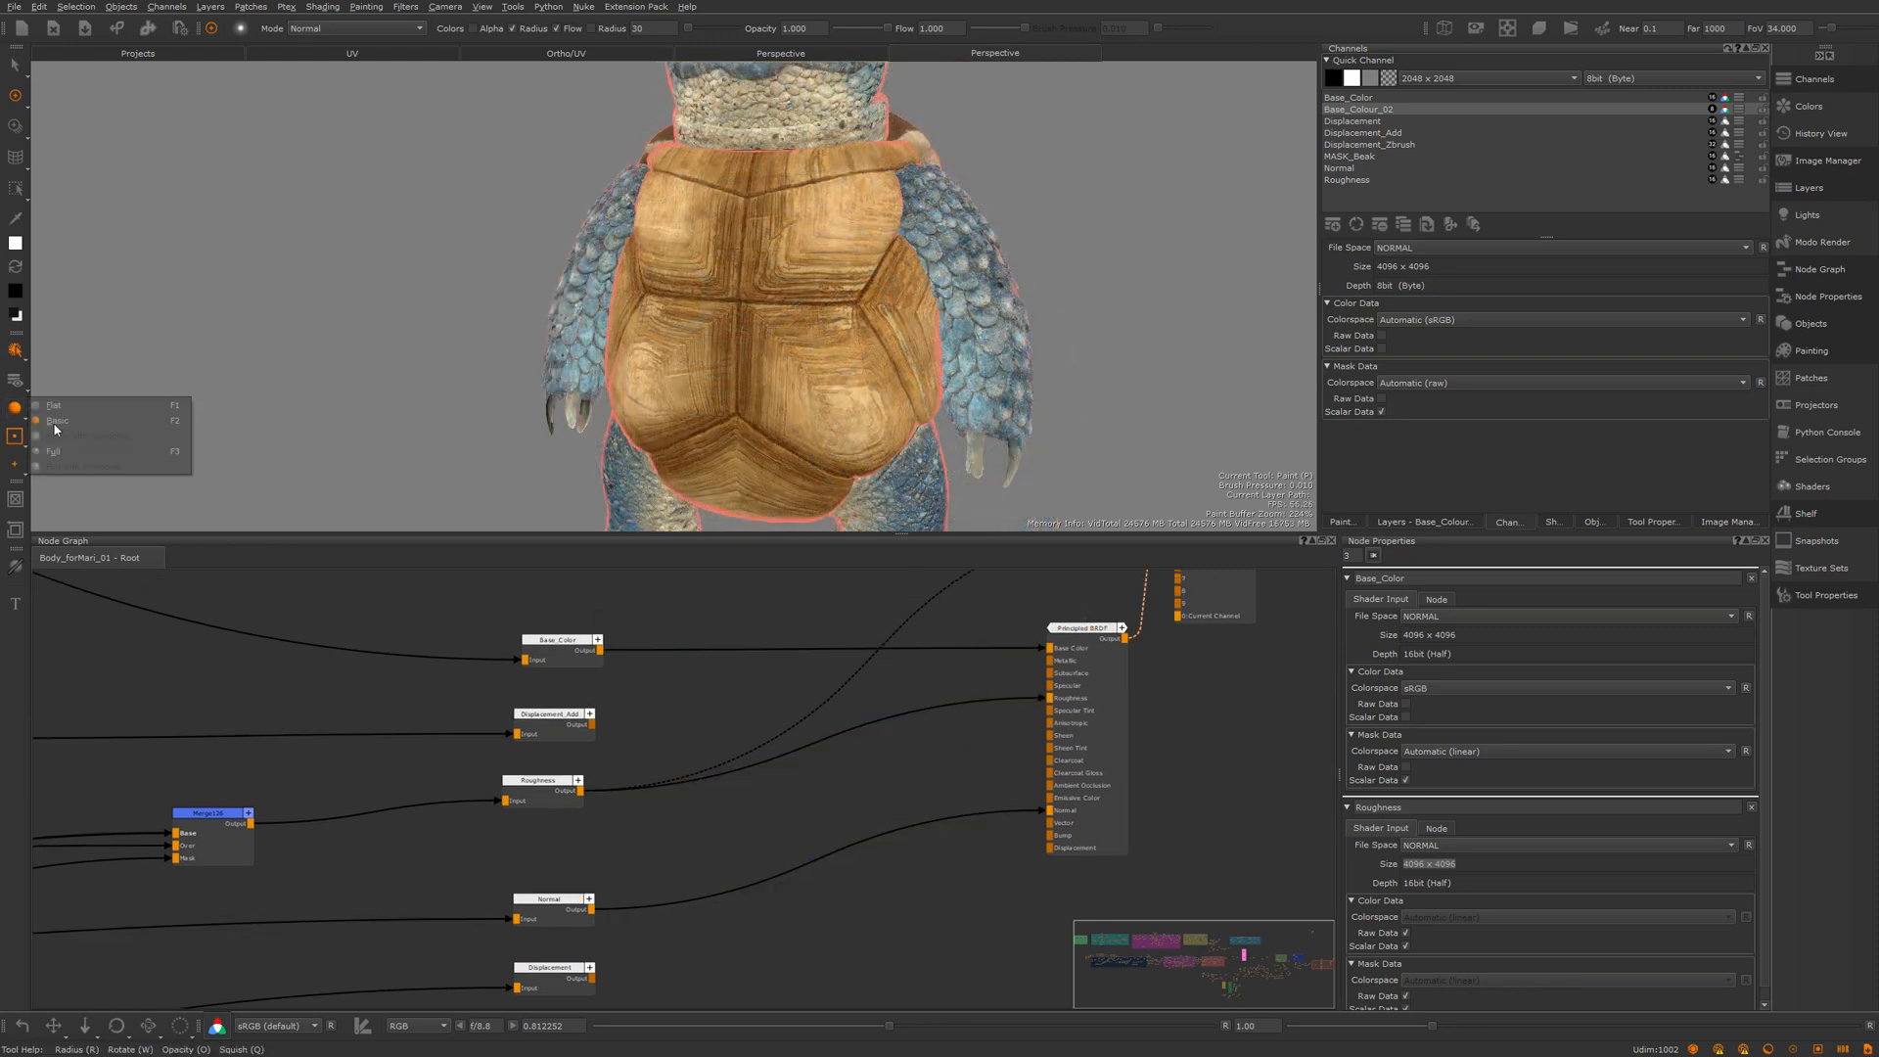
{"action": "left_click", "coordinate": [59, 451]}
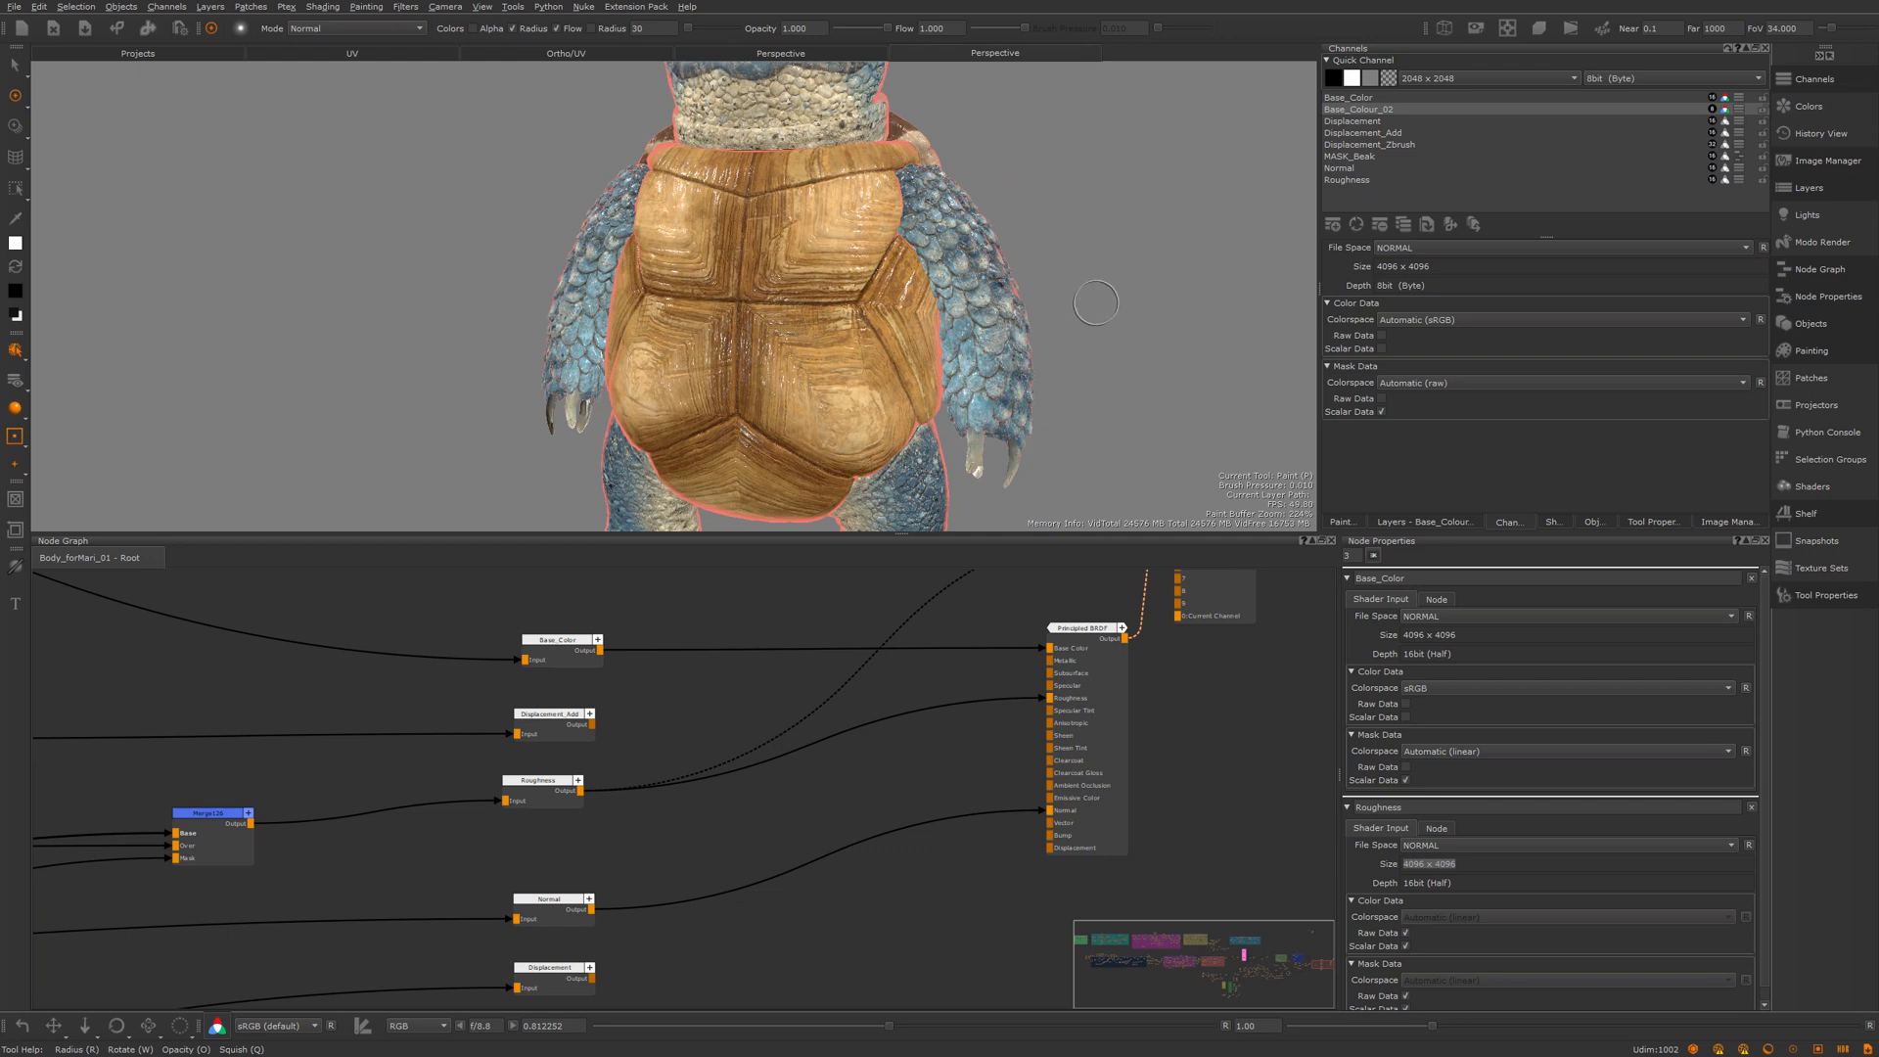
{"action": "left_click_drag", "start_coordinate": [1080, 311], "coordinate": [880, 485], "text": "alt"}
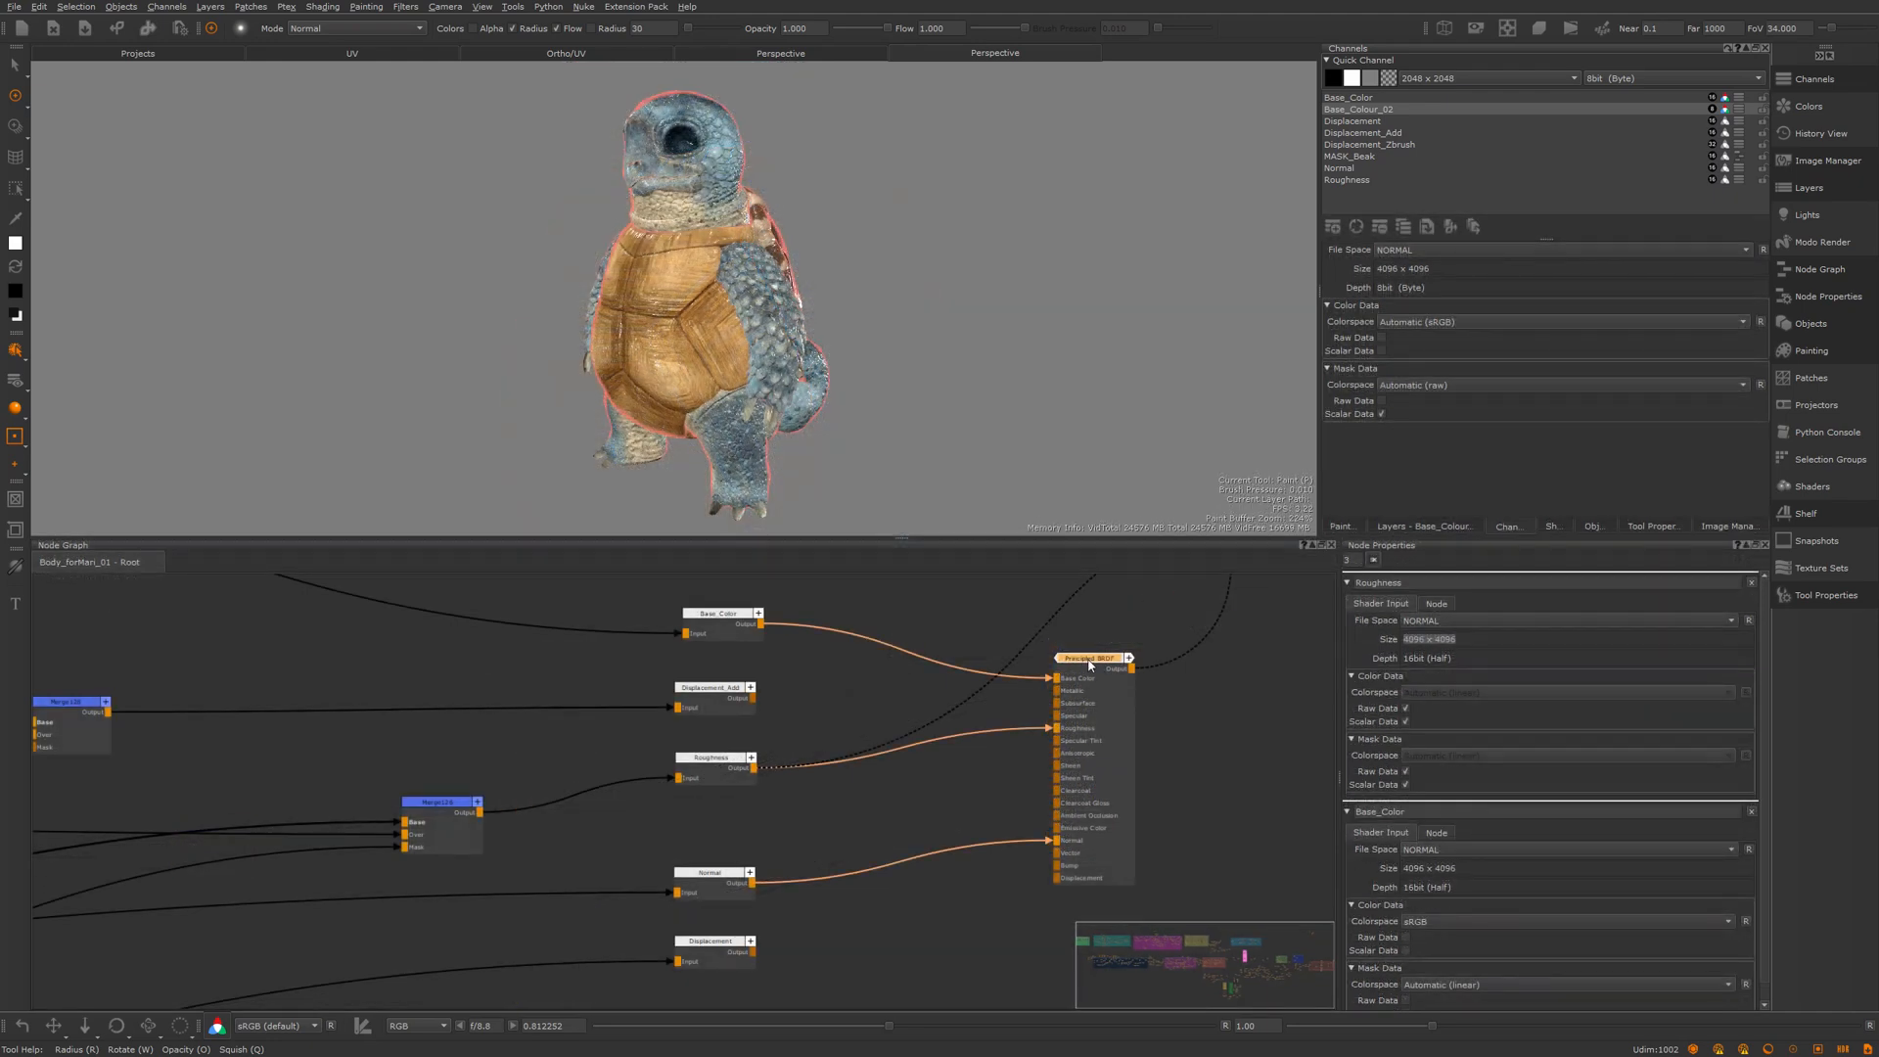
Step: Open the Principled BRDF node's properties and shift the merge node feeding Roughness slightly away from it
{"action": "double_click", "coordinate": [1091, 660]}
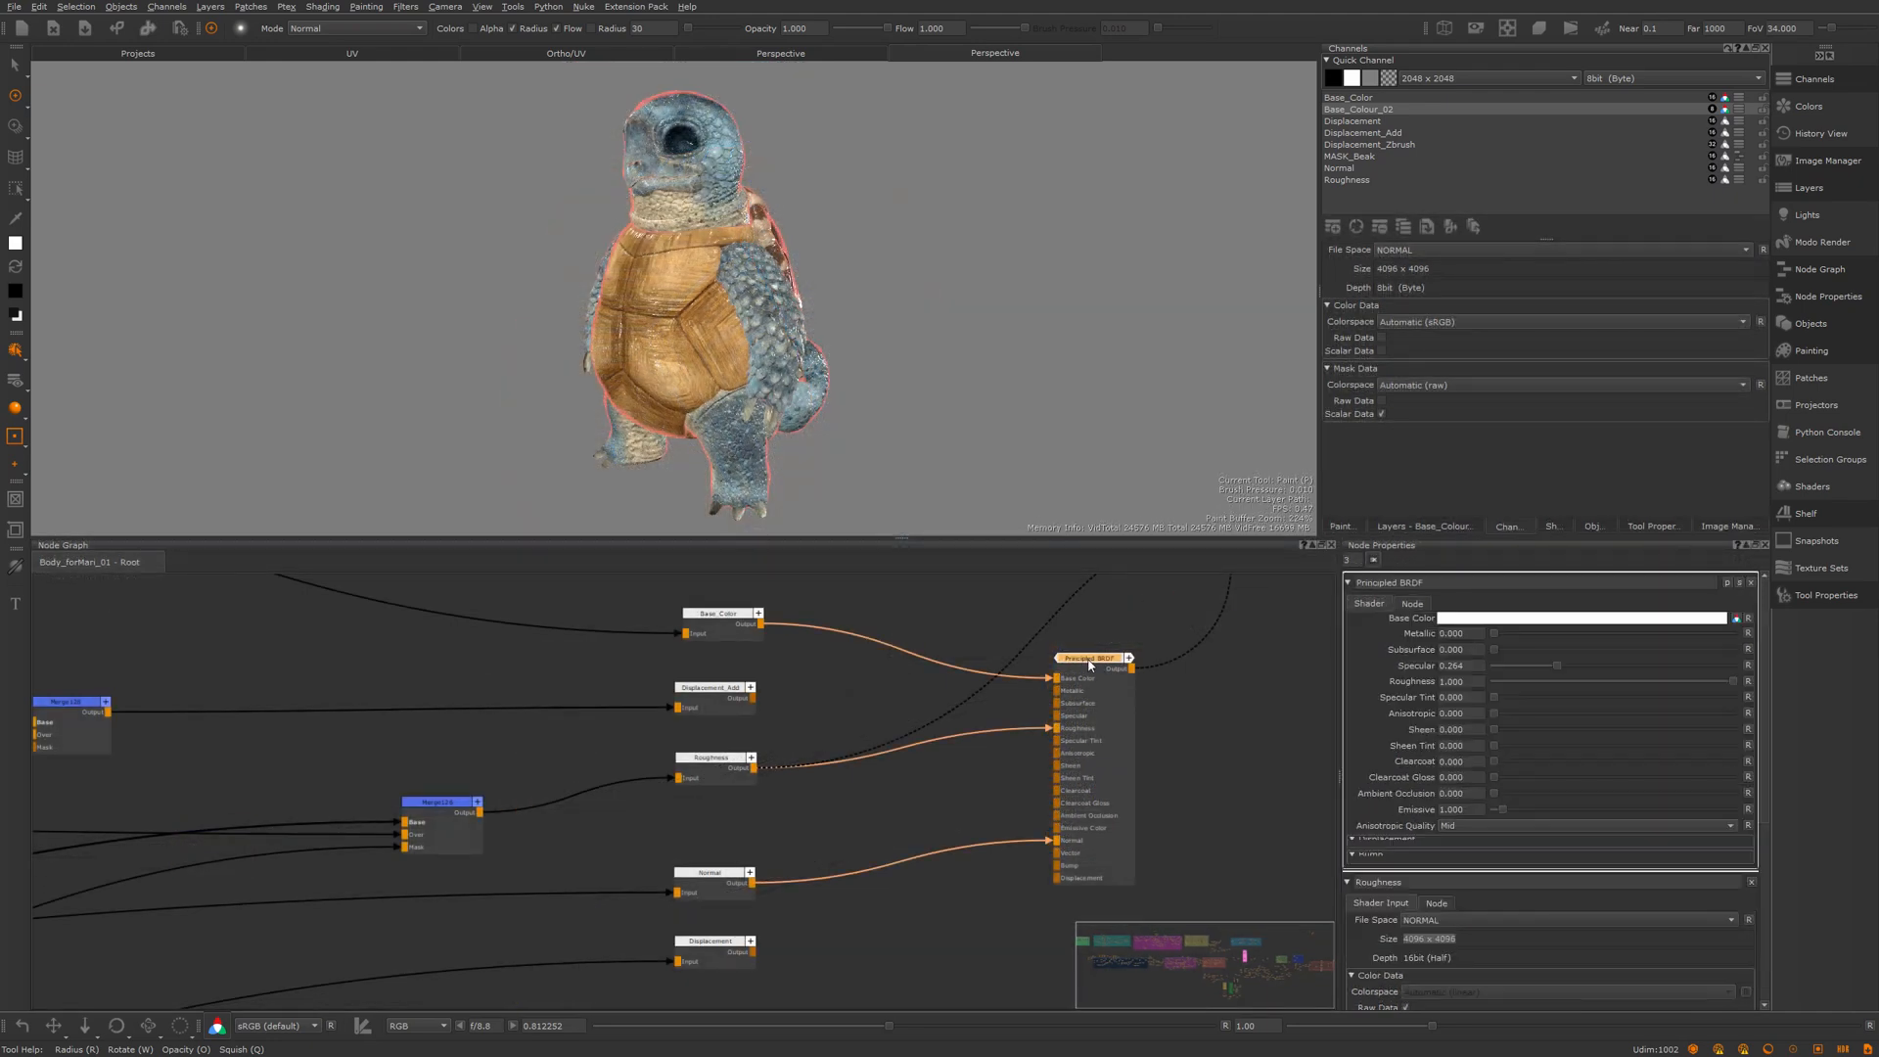
{"action": "left_click_drag", "start_coordinate": [482, 834], "coordinate": [449, 820]}
{"action": "left_click_drag", "start_coordinate": [1089, 660], "coordinate": [1090, 671]}
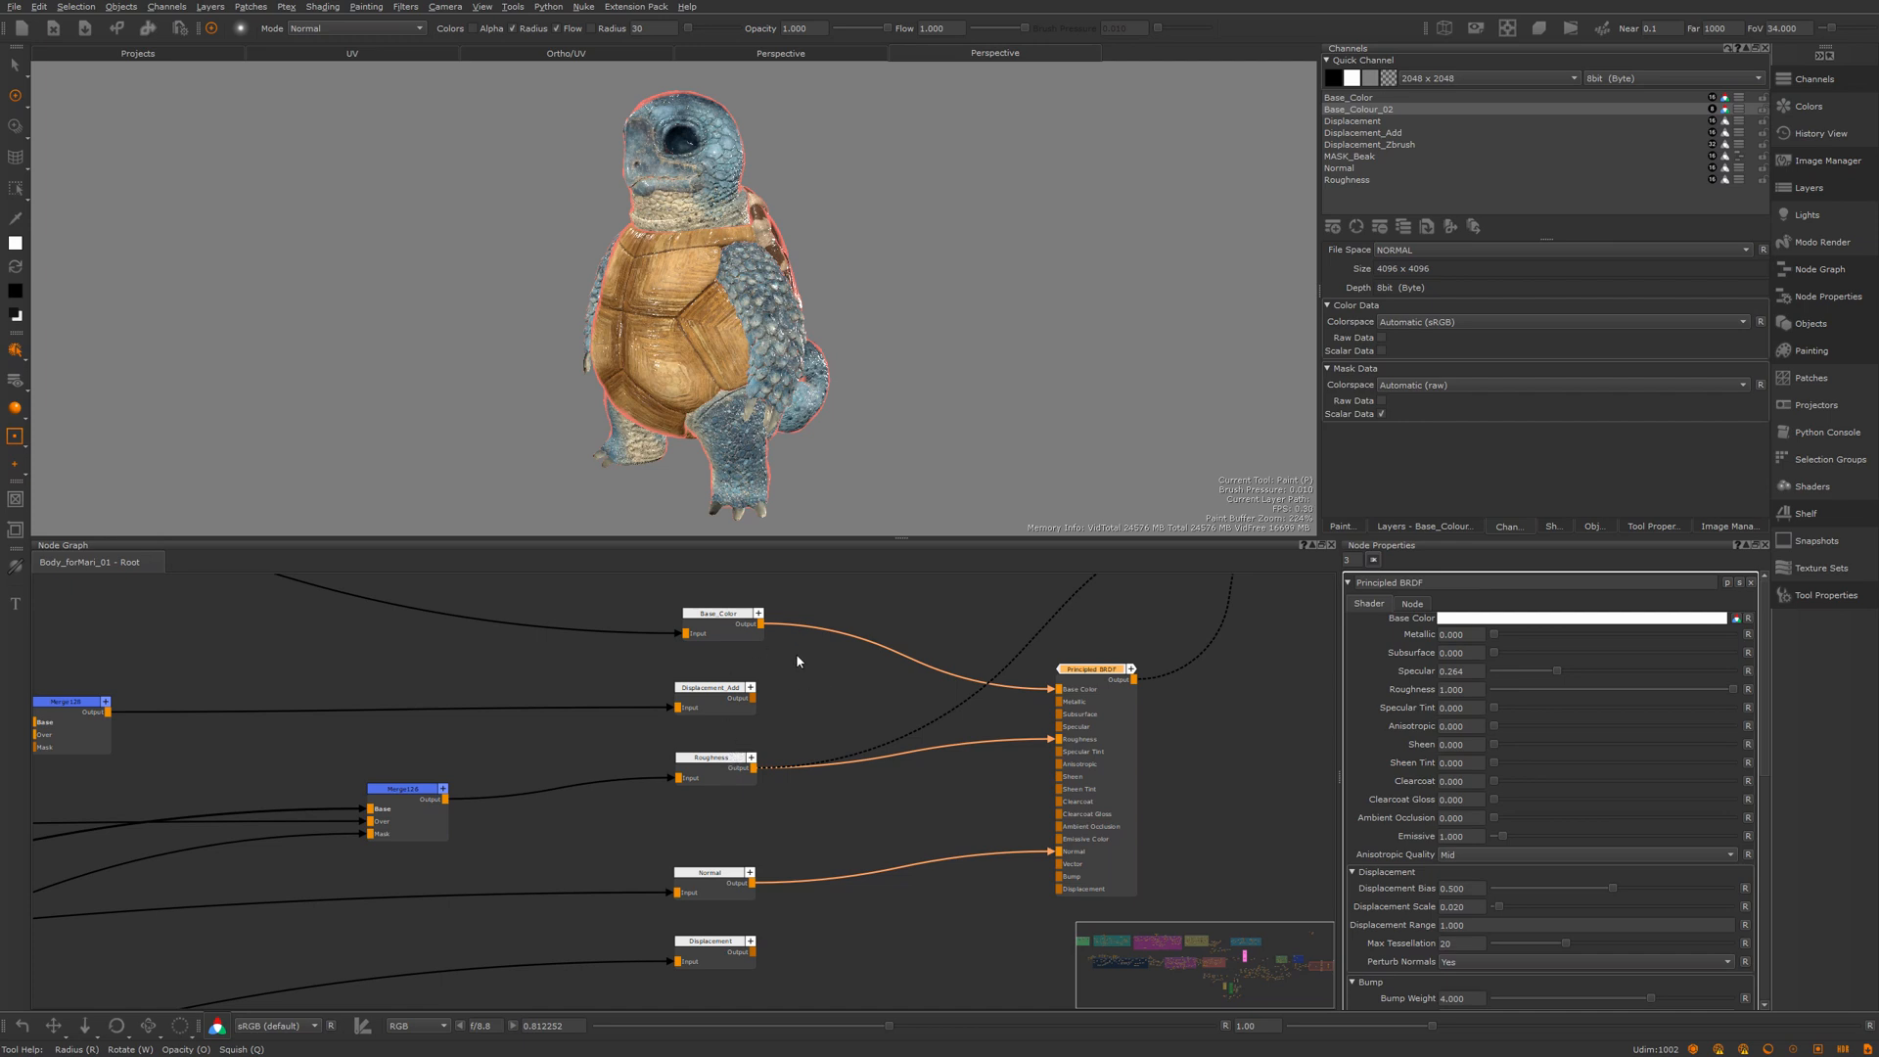
Step: Trace the Base_Color channel back to its source merge node in the Eye bits group
{"action": "left_click", "coordinate": [697, 614]}
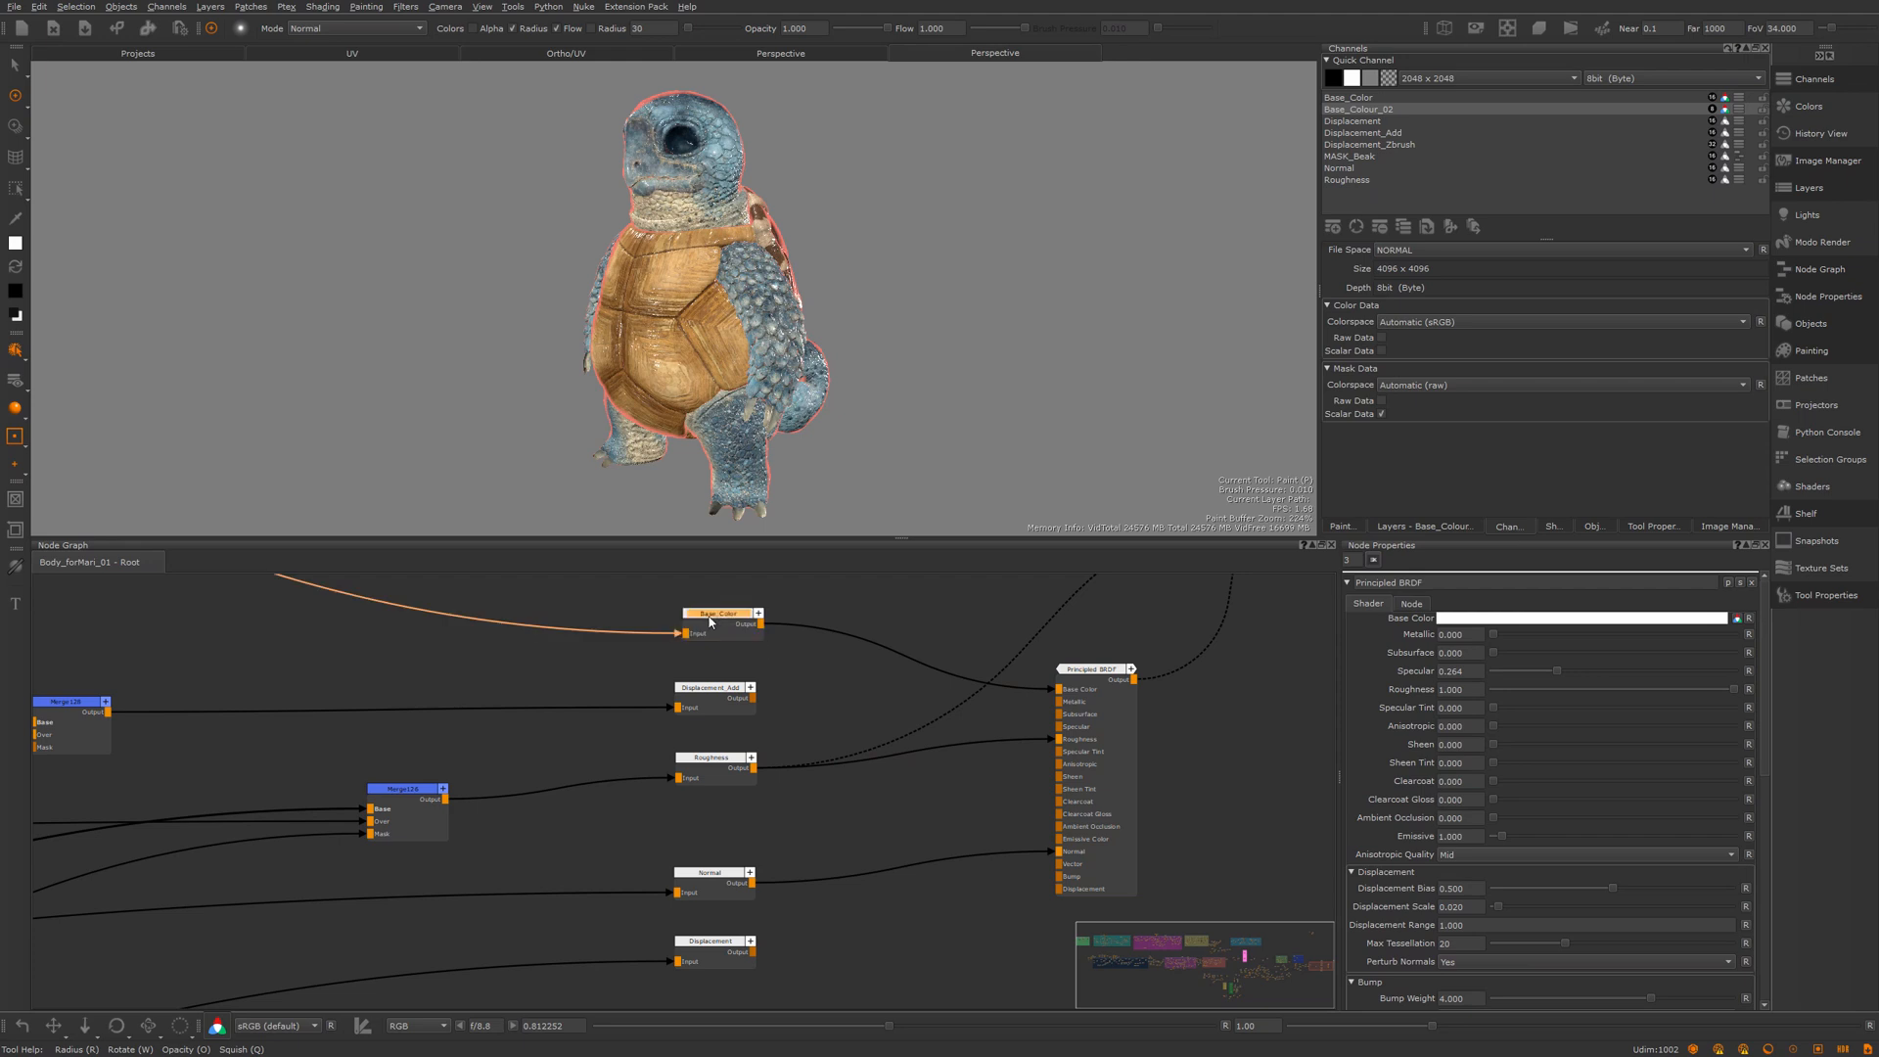
{"action": "scroll", "coordinate": [697, 626], "scroll_direction": "down", "scroll_amount": 5}
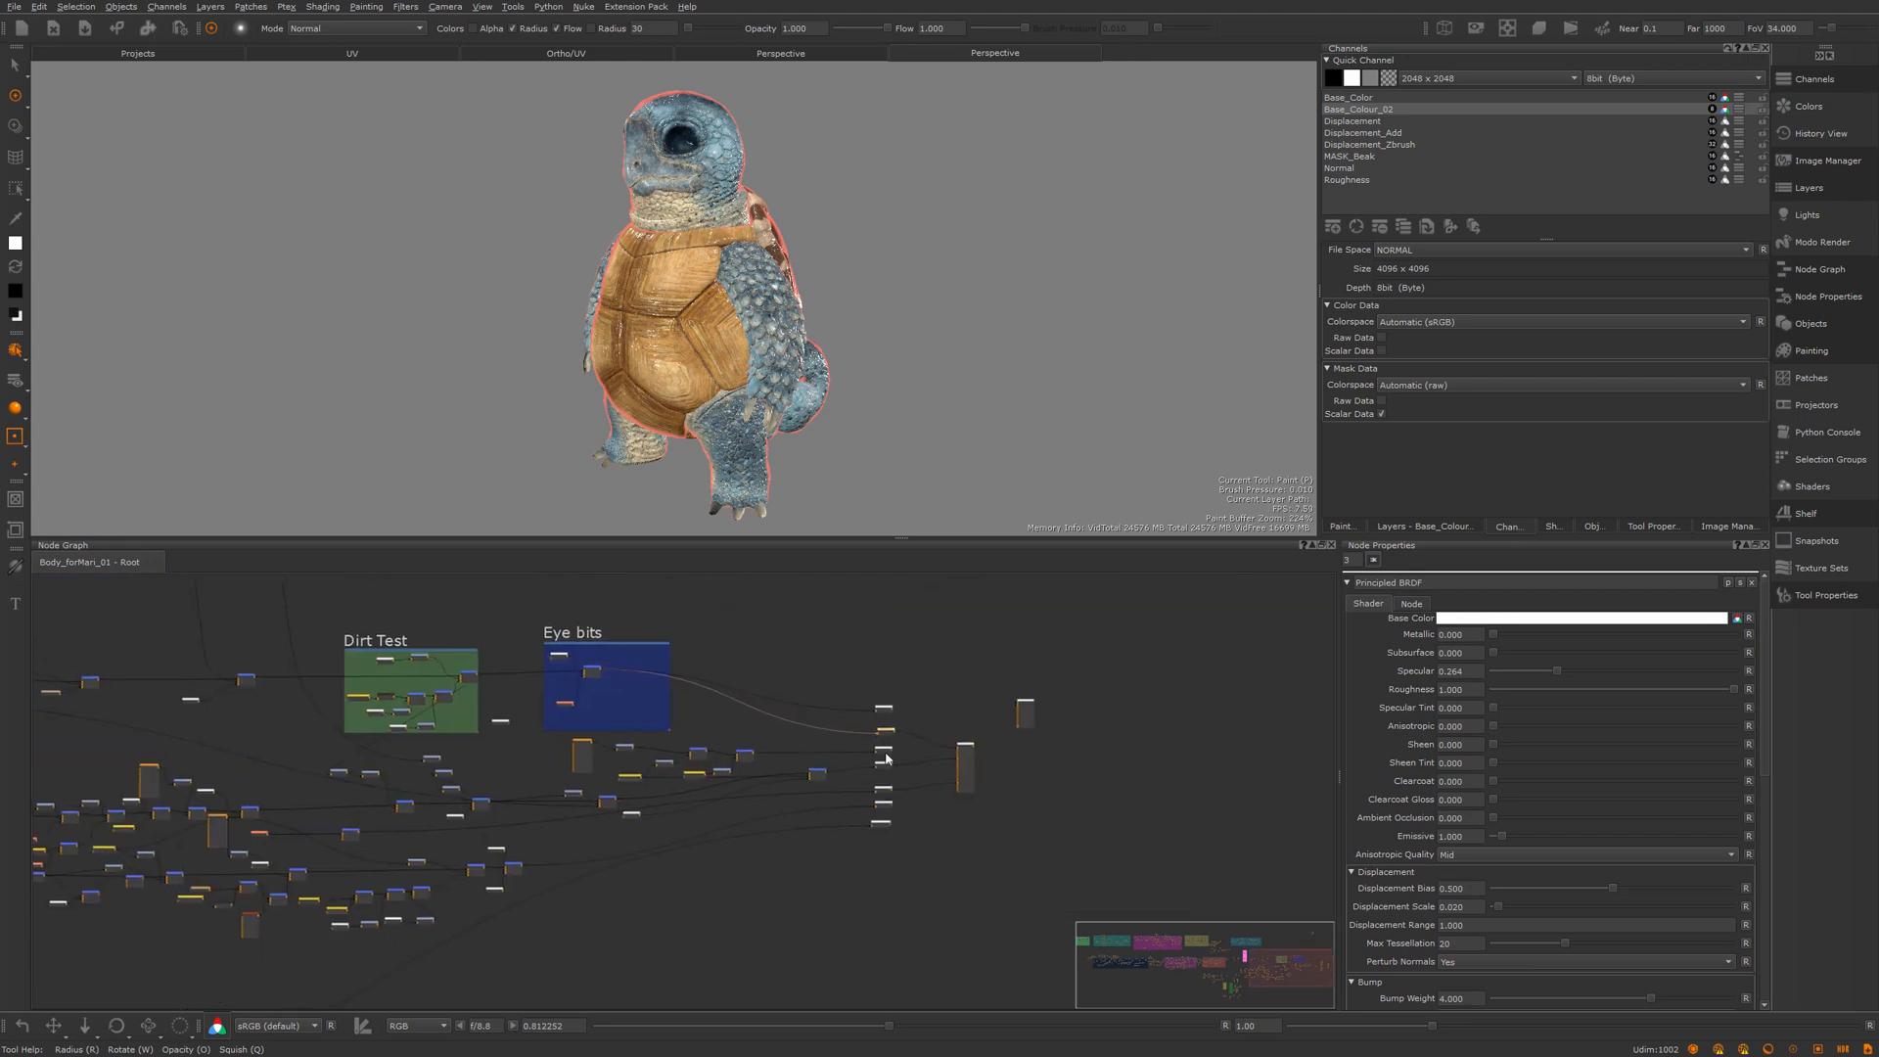
{"action": "middle_click_drag", "start_coordinate": [698, 686], "coordinate": [579, 673]}
{"action": "left_click", "coordinate": [472, 661]}
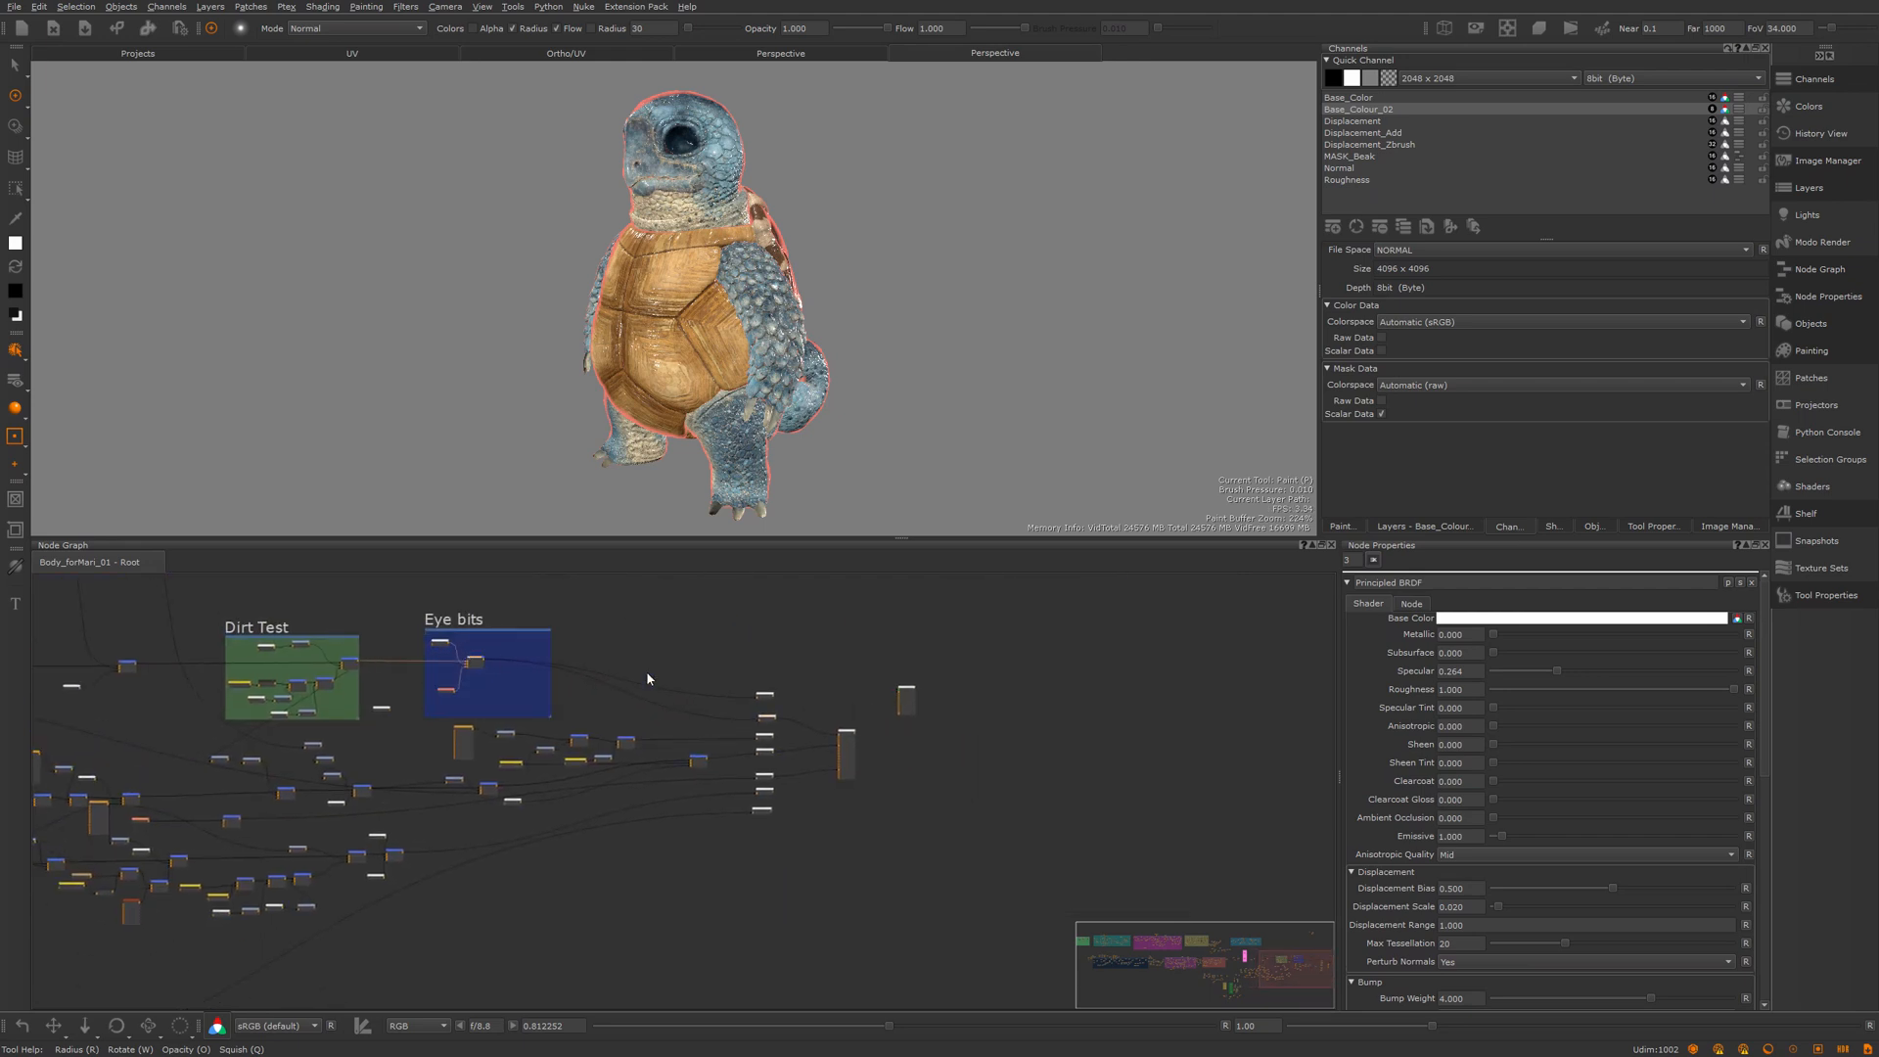
{"action": "scroll", "coordinate": [822, 738], "scroll_direction": "up", "scroll_amount": 6}
{"action": "middle_click_drag", "start_coordinate": [703, 699], "coordinate": [770, 666]}
{"action": "scroll", "coordinate": [839, 675], "scroll_direction": "up", "scroll_amount": 4}
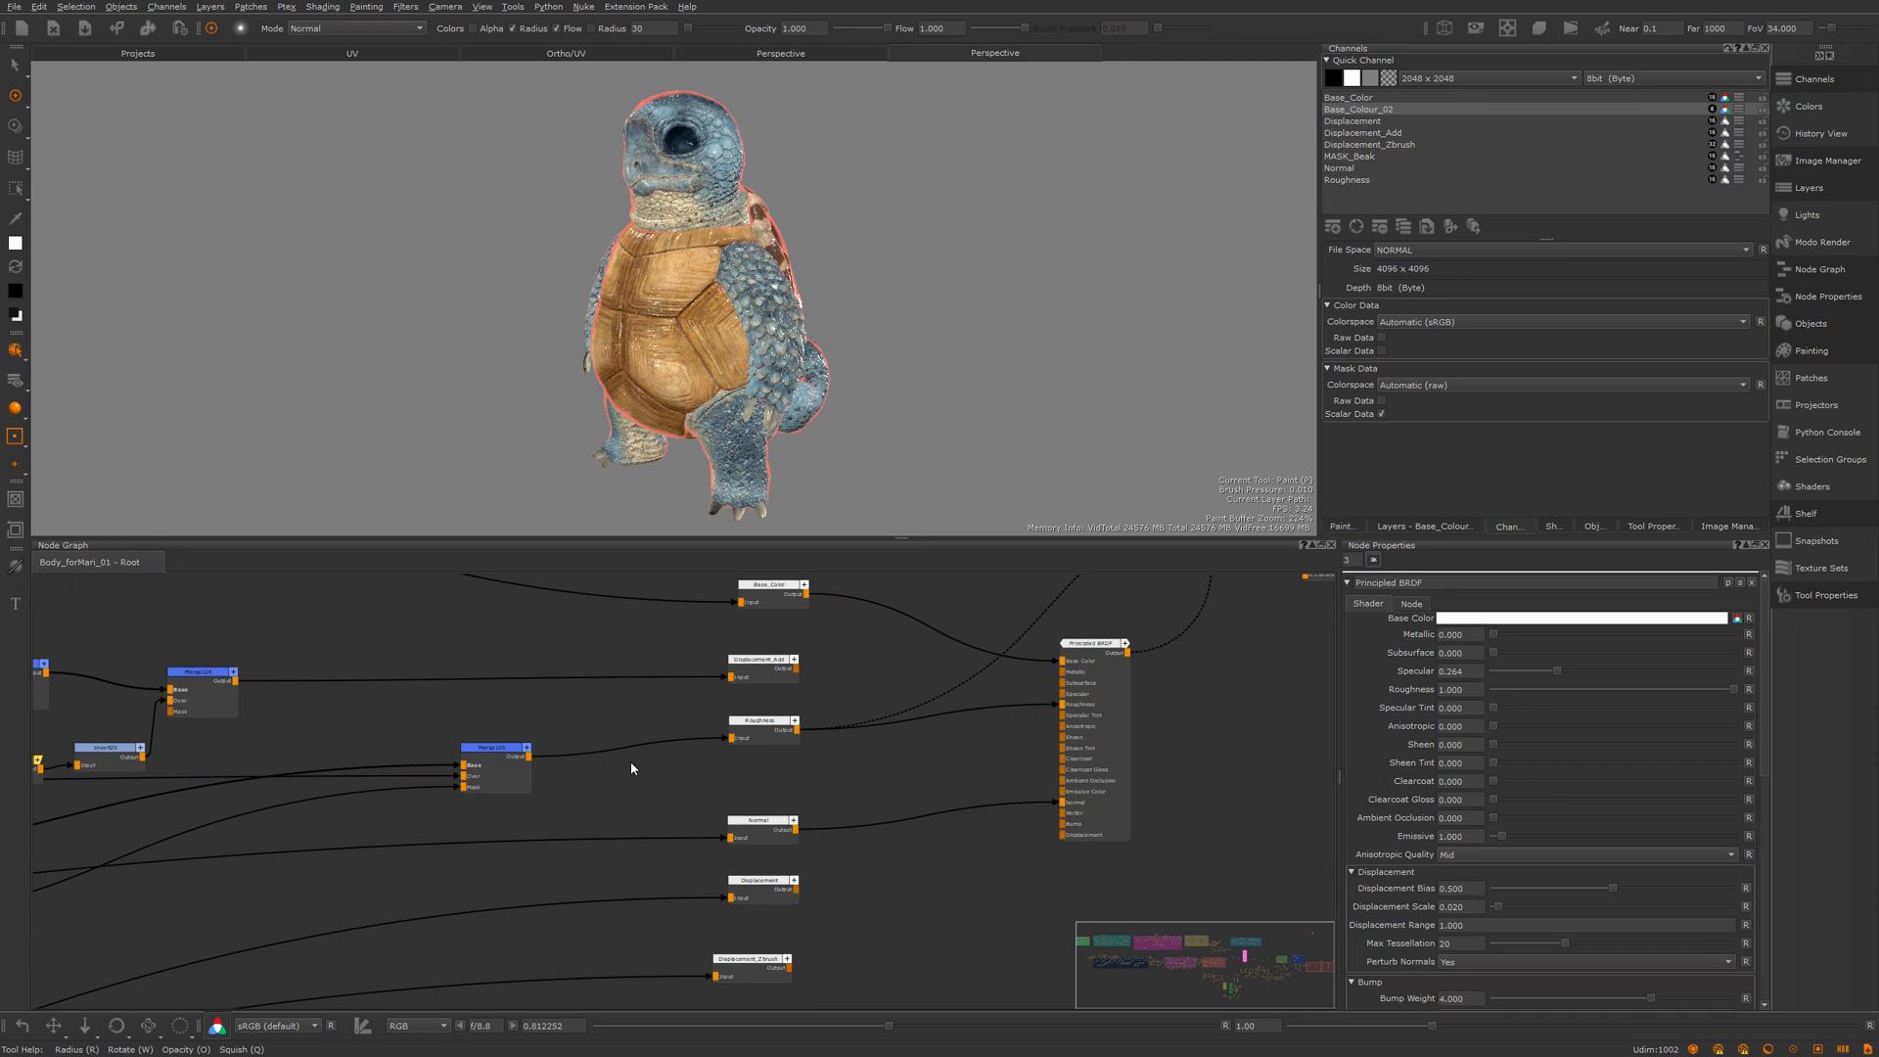
Step: Open the Roughness channel node's properties and slightly reposition the Principled BRDF node and the merge node feeding Roughness
{"action": "scroll", "coordinate": [630, 761], "scroll_direction": "up", "scroll_amount": 1}
{"action": "left_click", "coordinate": [780, 731]}
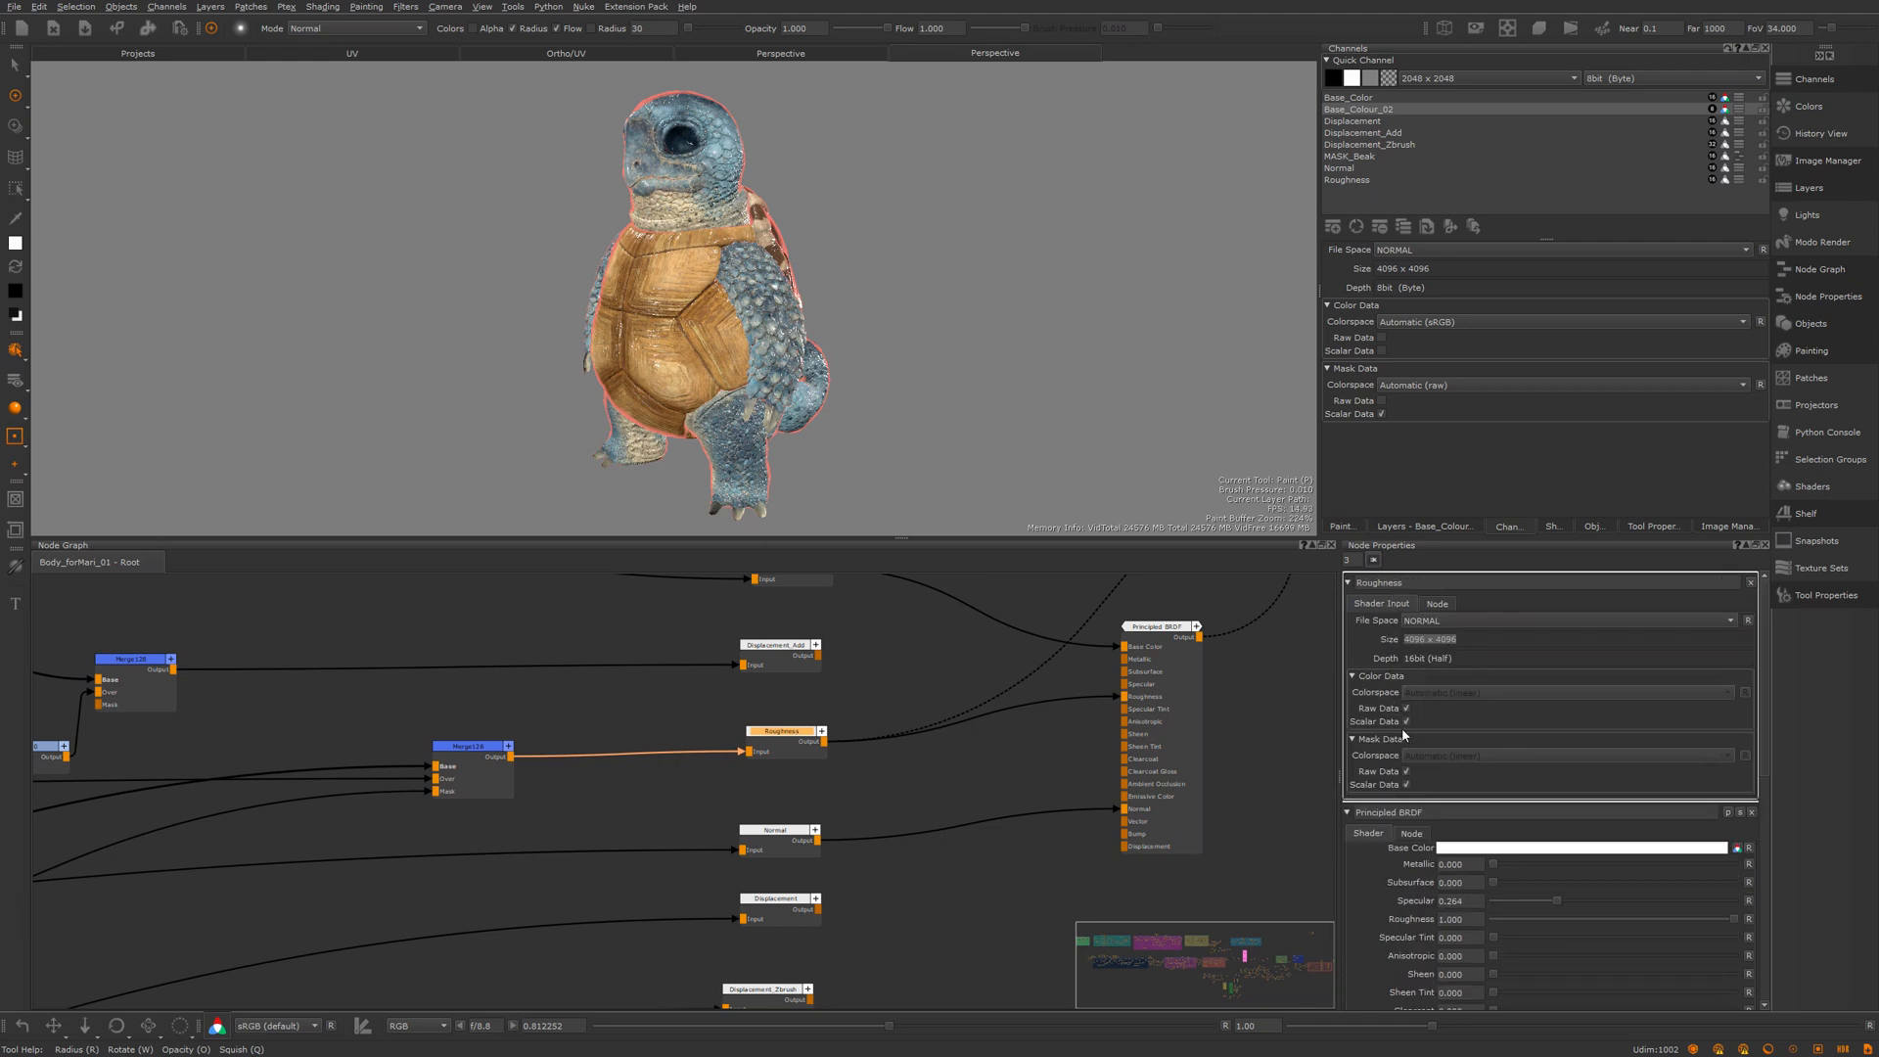
{"action": "left_click_drag", "start_coordinate": [1145, 643], "coordinate": [1160, 646]}
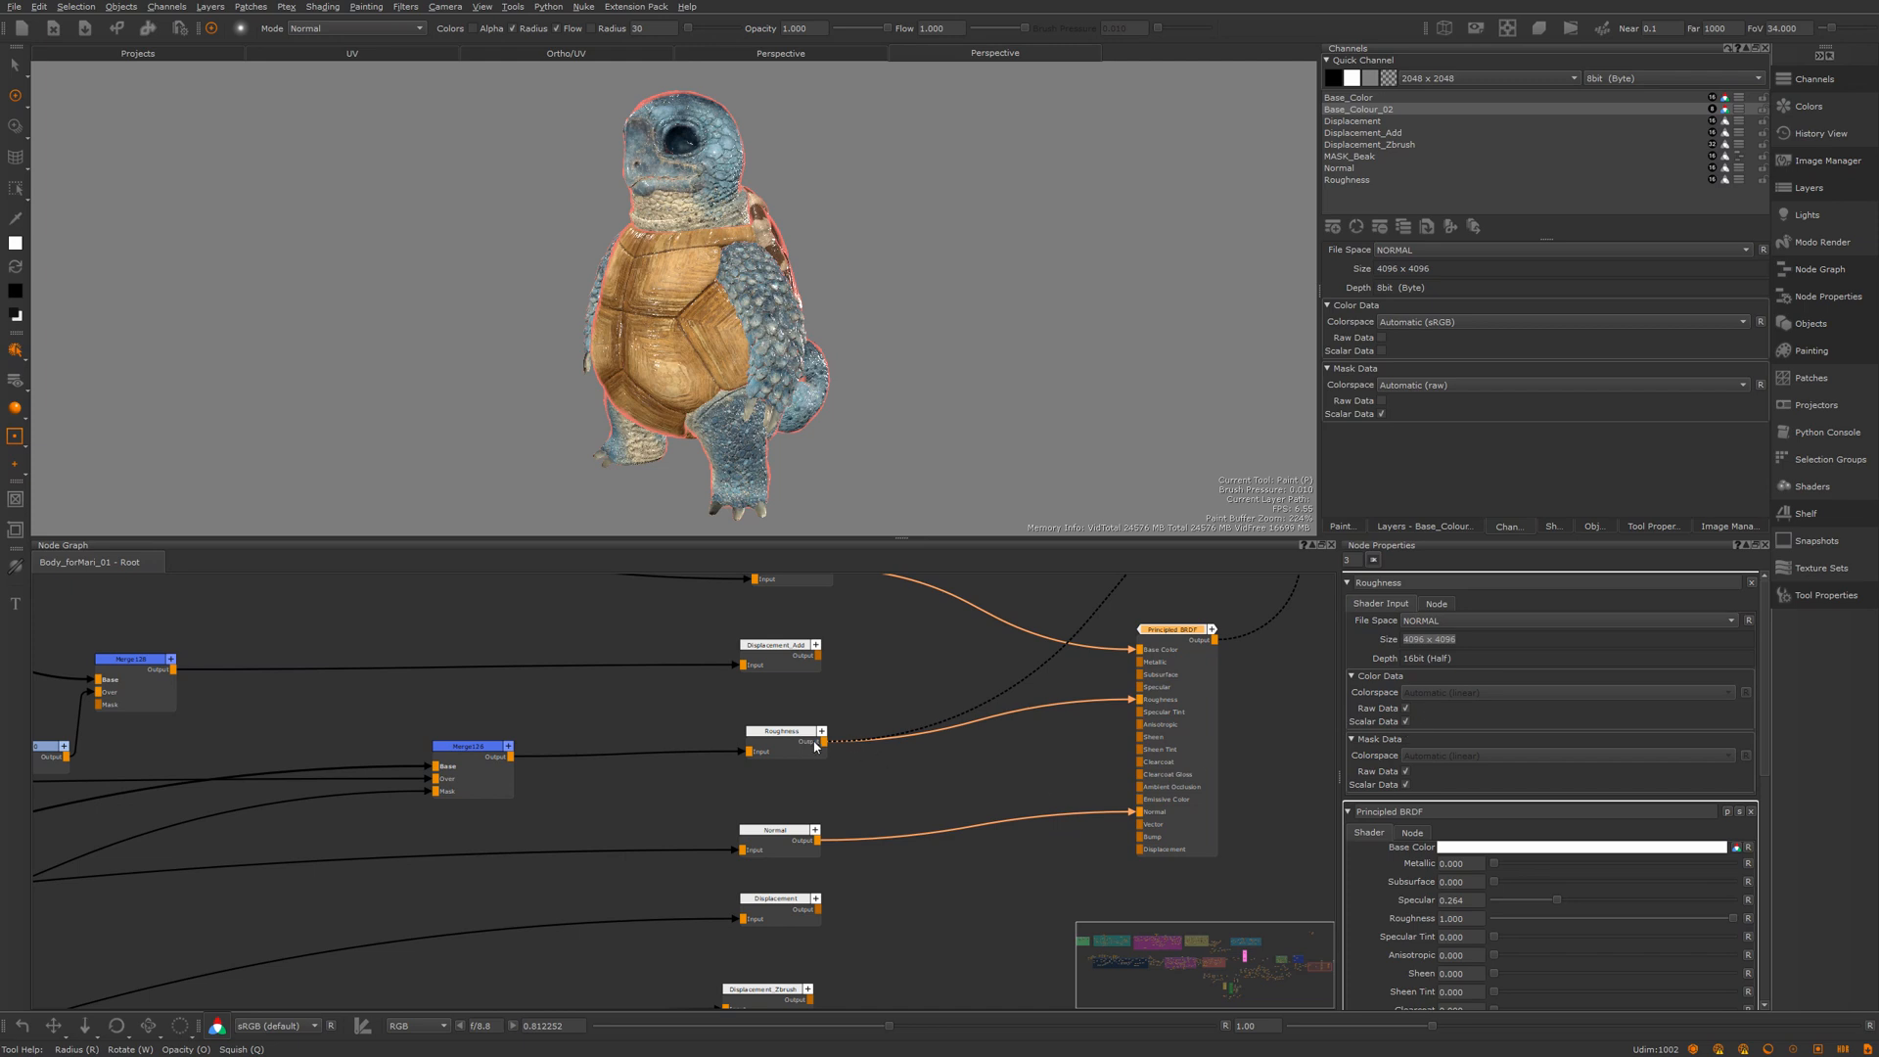
{"action": "scroll", "coordinate": [871, 724], "scroll_direction": "up", "scroll_amount": 2}
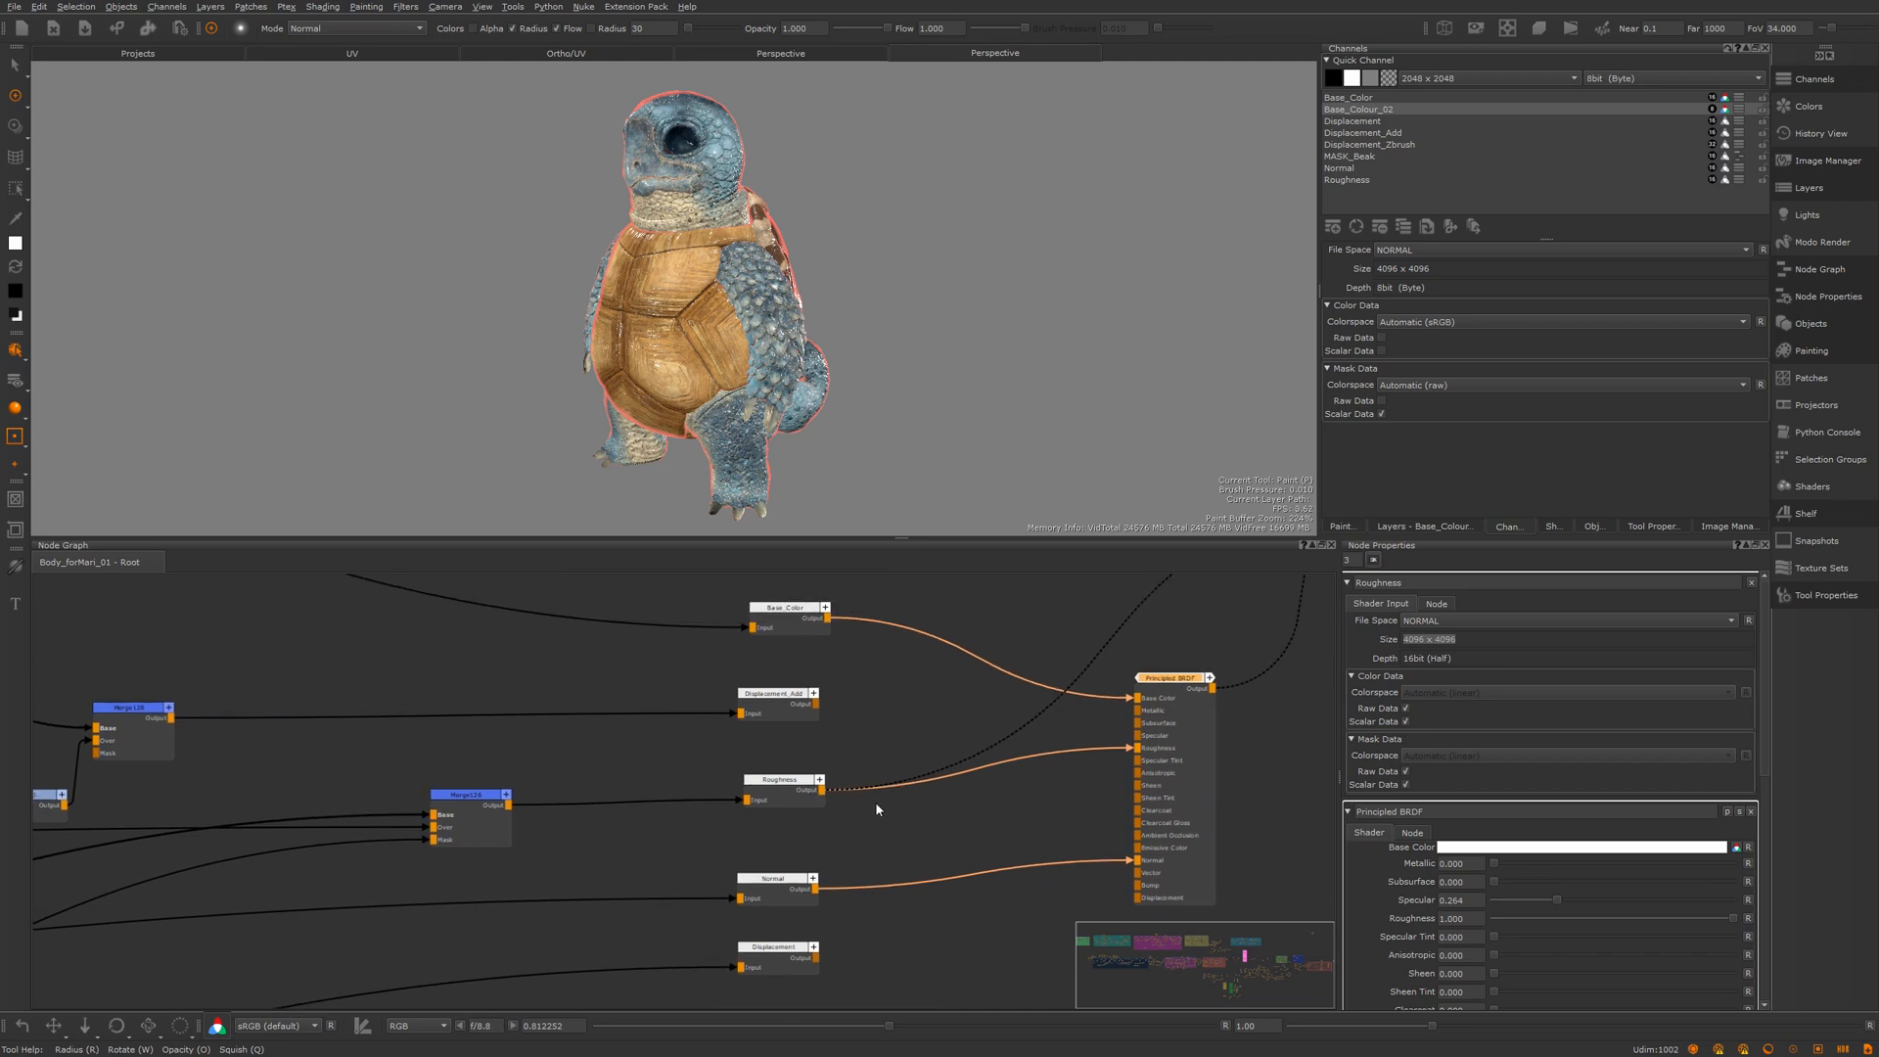
{"action": "middle_click_drag", "start_coordinate": [849, 718], "coordinate": [852, 698]}
{"action": "scroll", "coordinate": [851, 699], "scroll_direction": "down", "scroll_amount": 1}
{"action": "left_click_drag", "start_coordinate": [1111, 661], "coordinate": [1138, 636]}
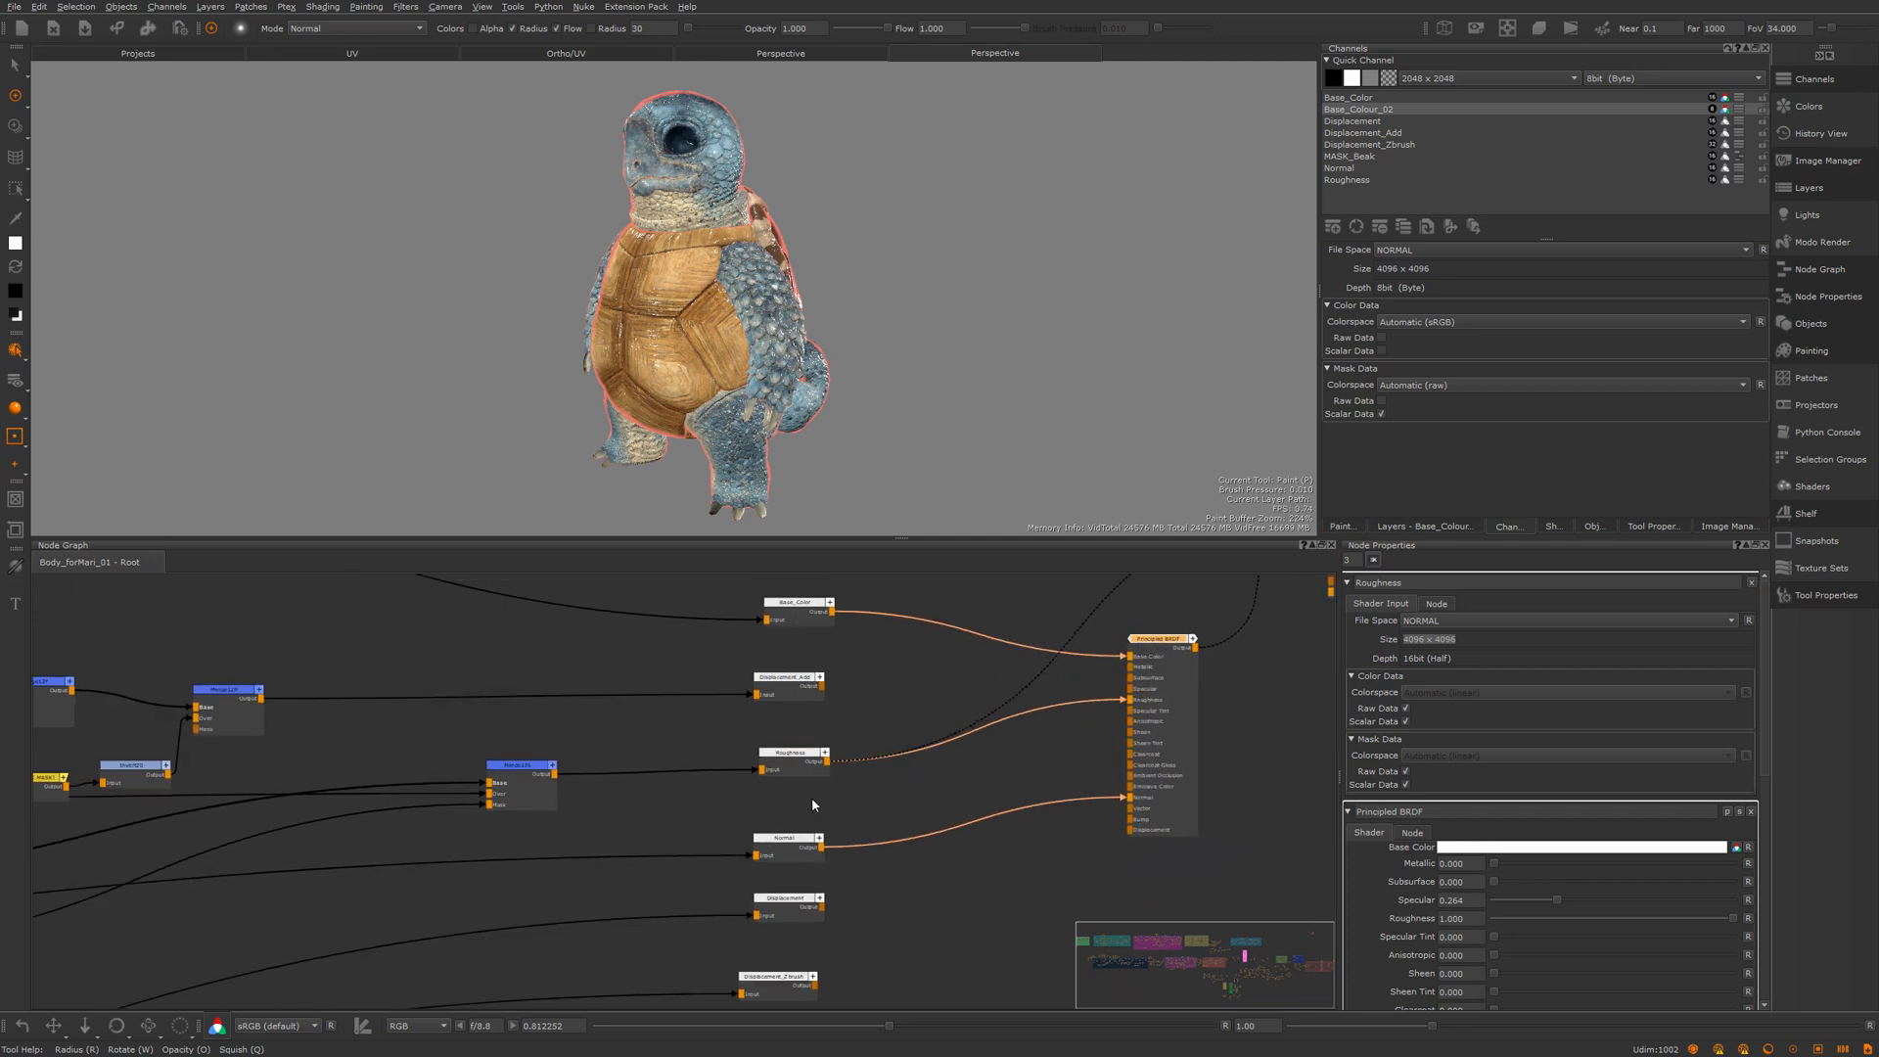
{"action": "left_click_drag", "start_coordinate": [556, 781], "coordinate": [567, 794]}
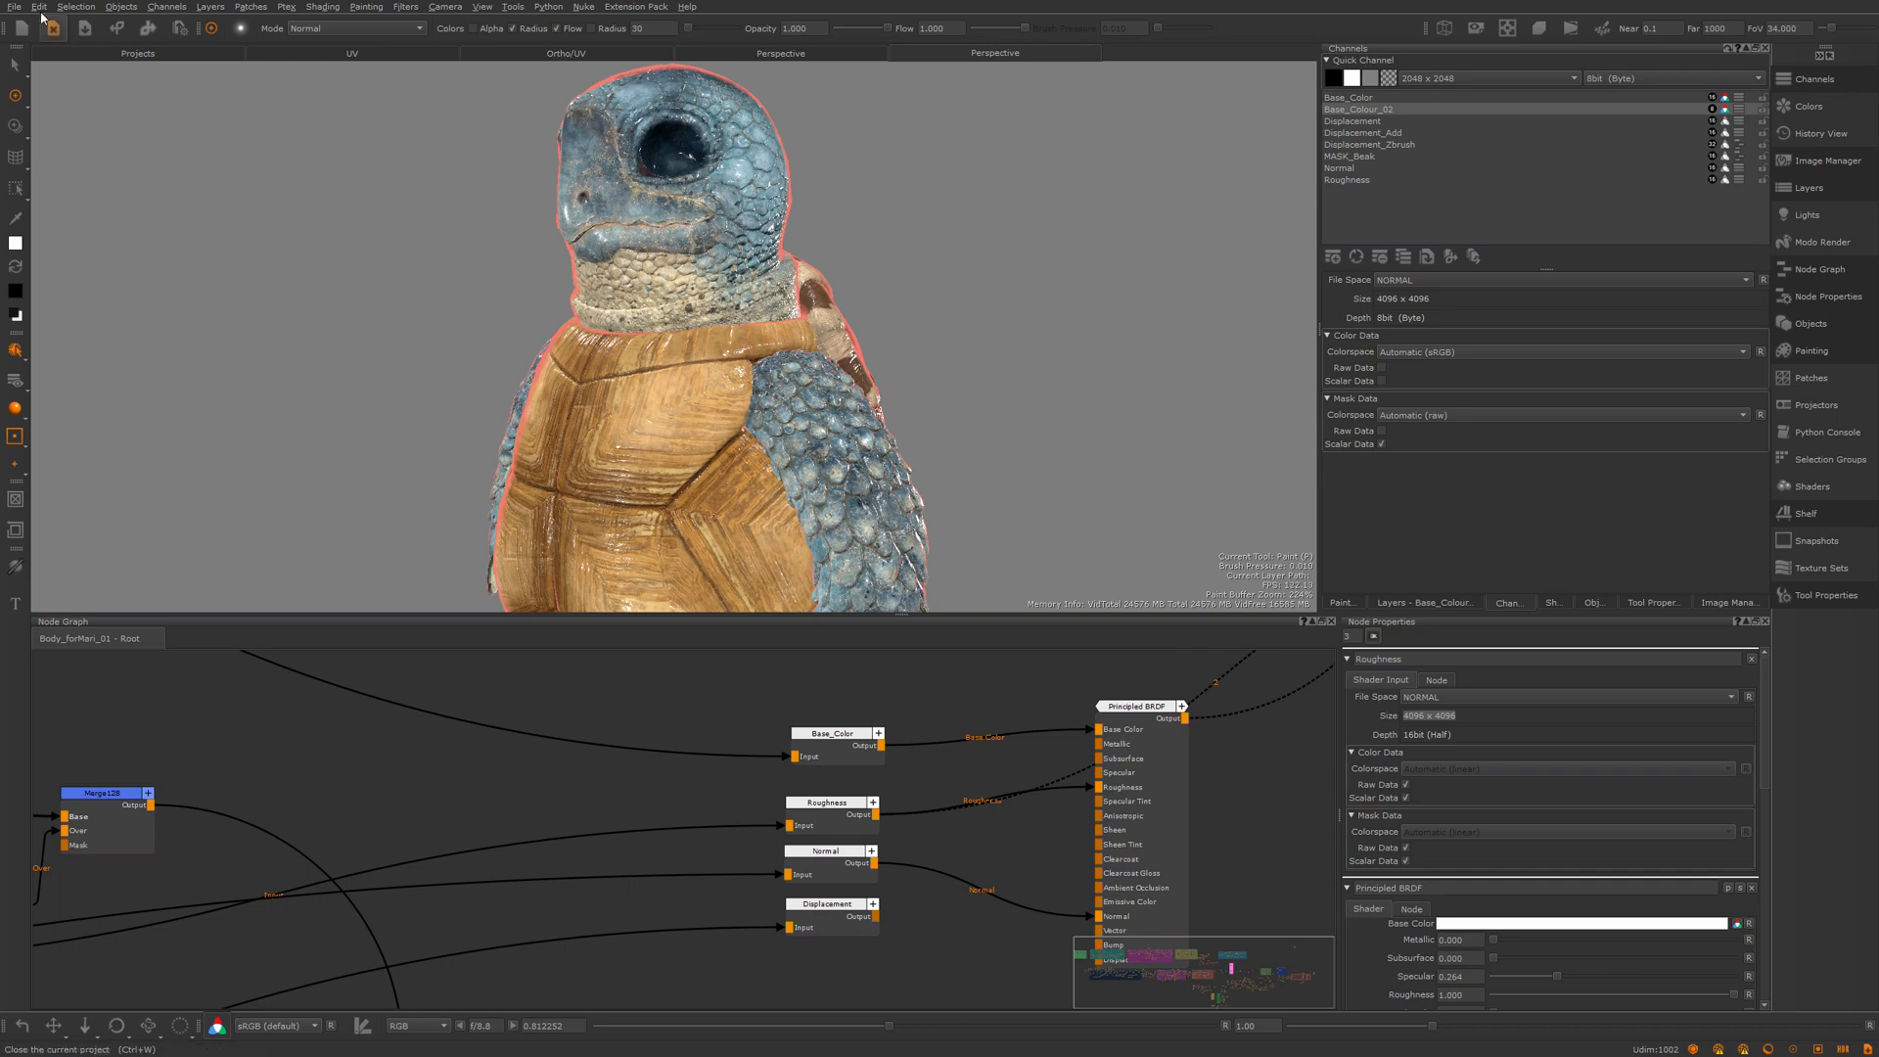
{"action": "left_click", "coordinate": [16, 8]}
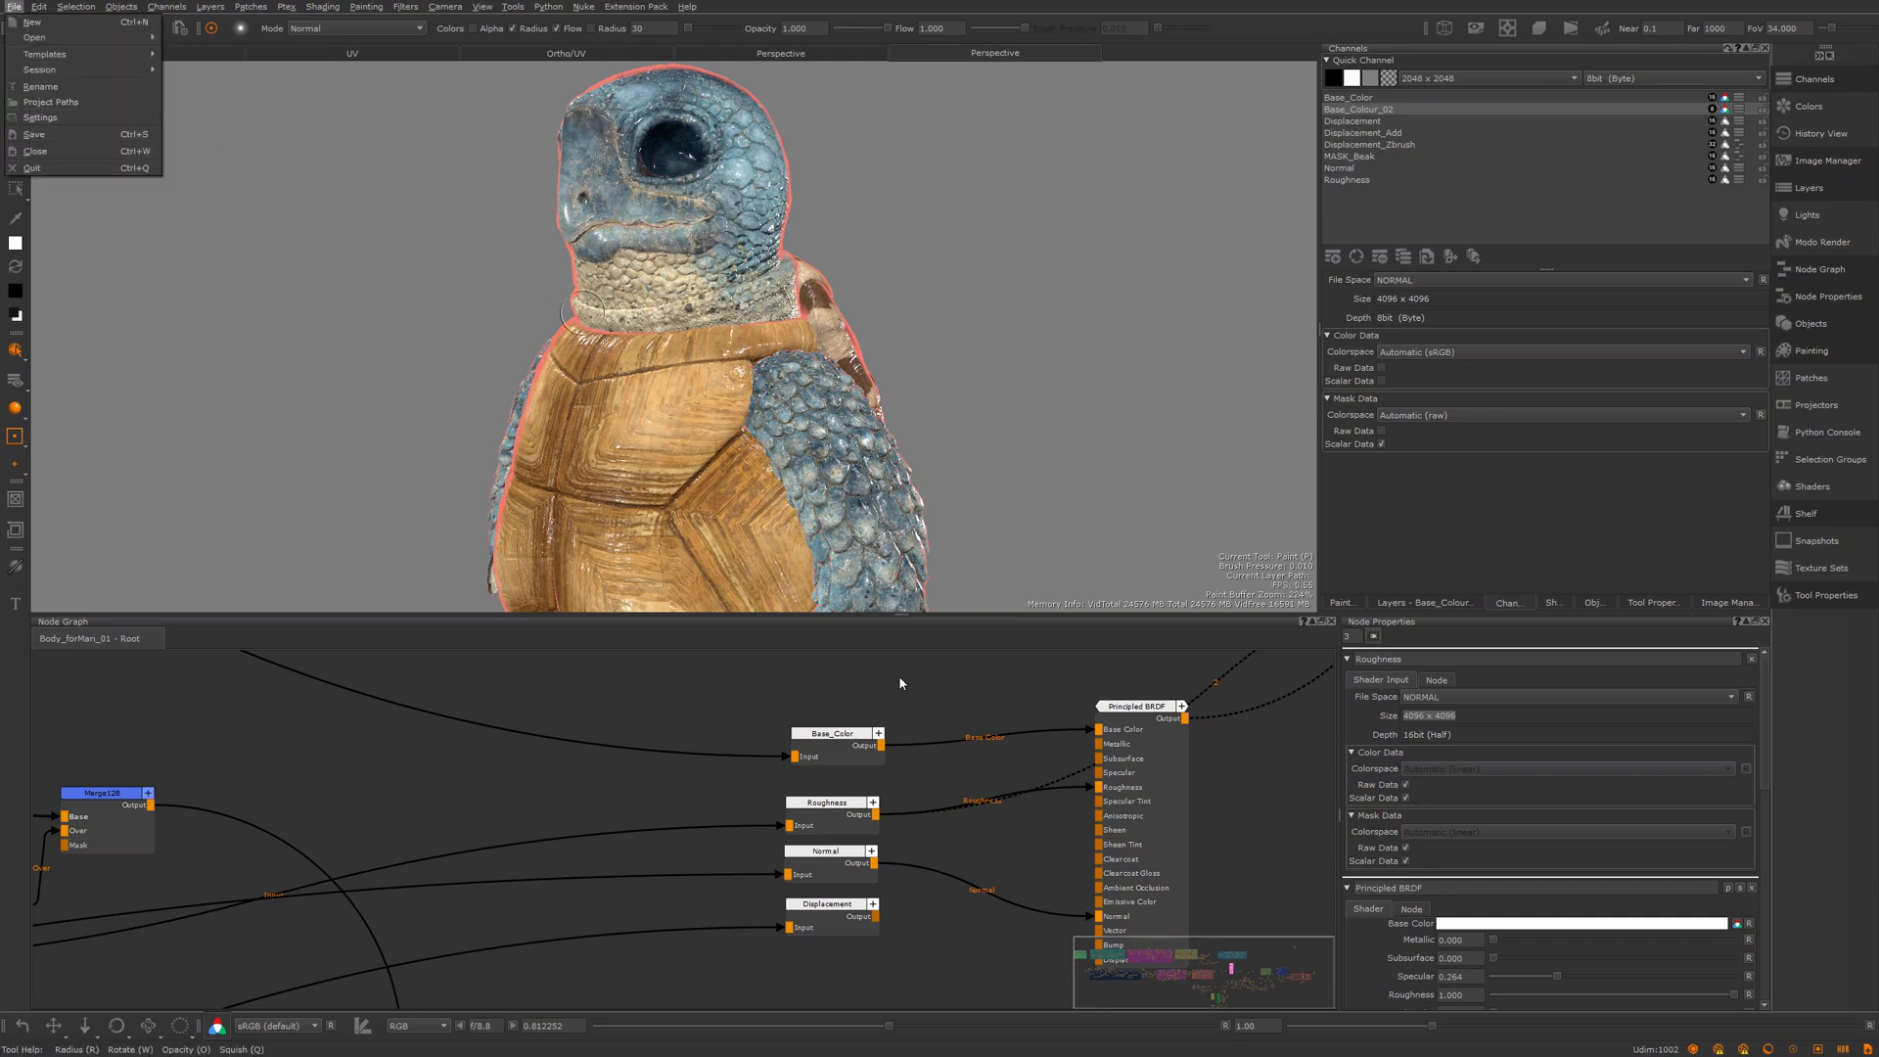
{"action": "left_click", "coordinate": [916, 702]}
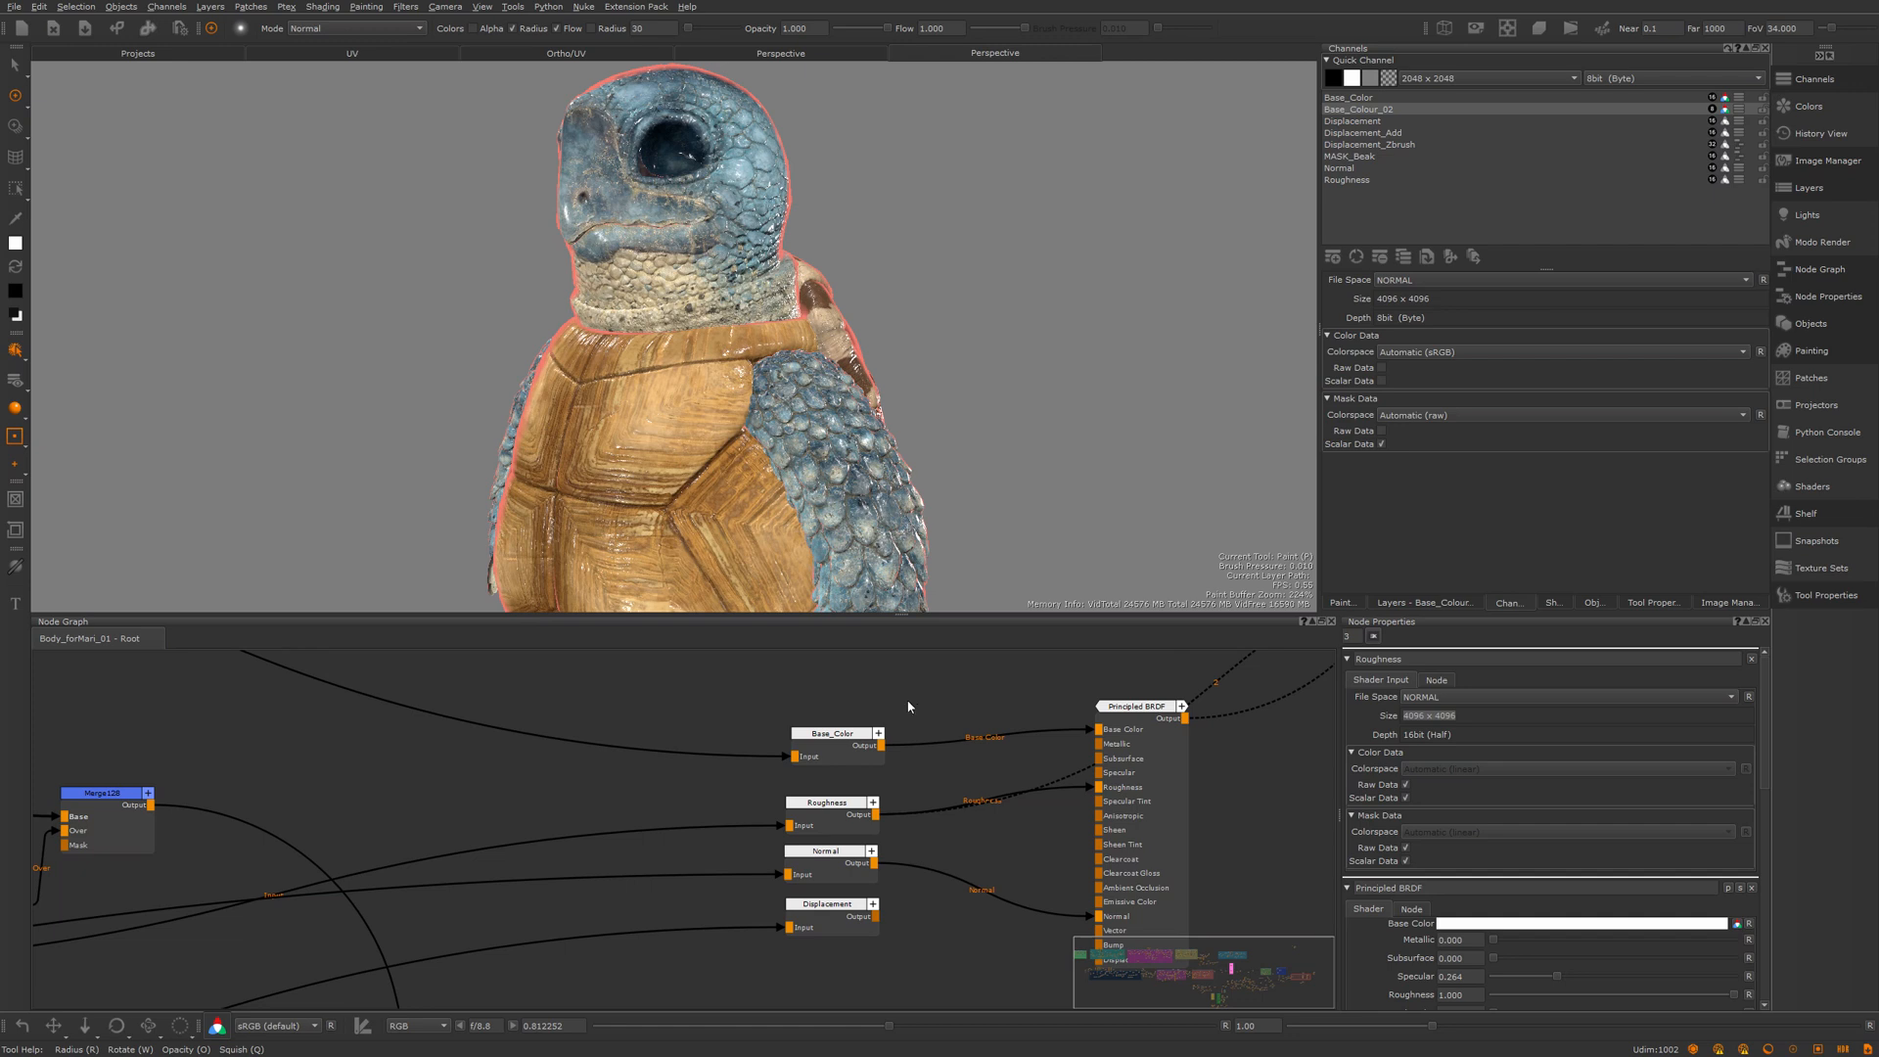
Step: Enlarge the node graph area, then review Body_forMari_01's export items in the Export Manager opened from Base_Color and close it
{"action": "left_click_drag", "start_coordinate": [901, 614], "coordinate": [901, 544]}
{"action": "left_click", "coordinate": [815, 693]}
{"action": "left_click_drag", "start_coordinate": [815, 693], "coordinate": [830, 681]}
{"action": "right_click", "coordinate": [833, 683]}
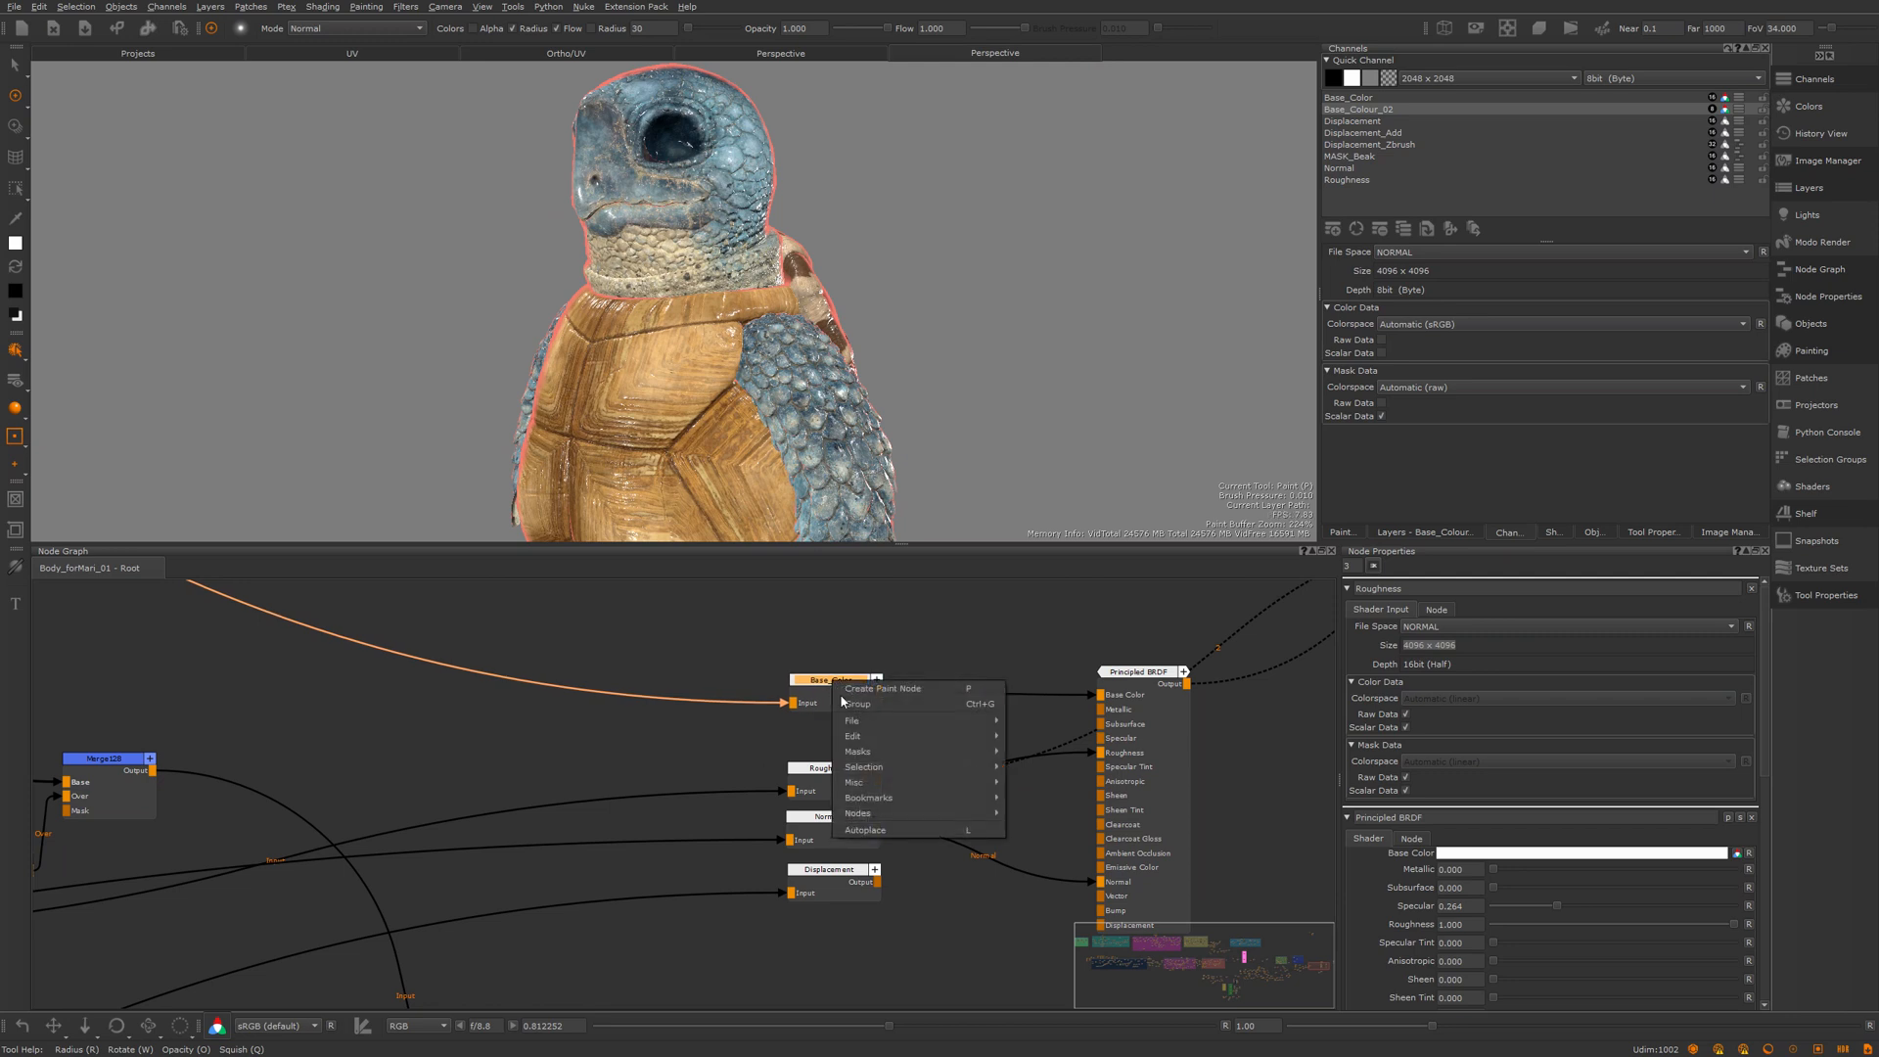
{"action": "mouse_move", "coordinate": [884, 725]}
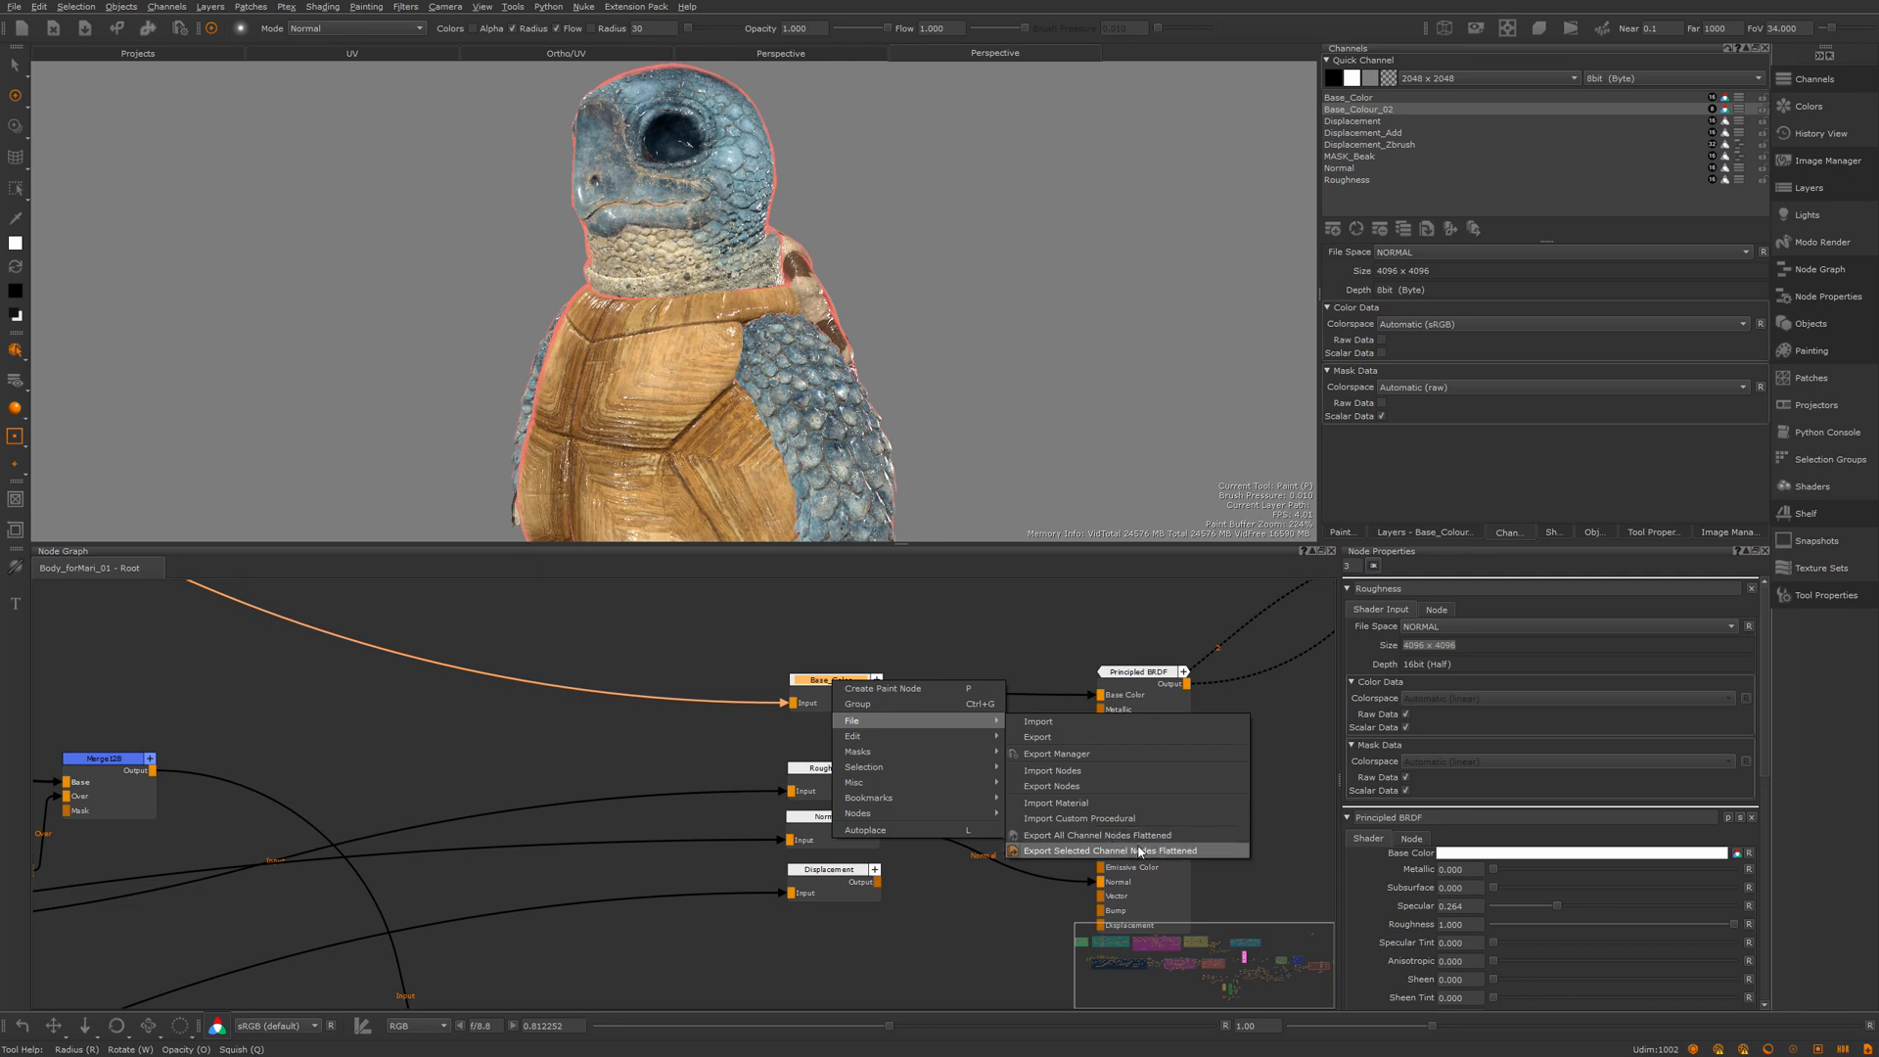
{"action": "left_click", "coordinate": [1112, 762]}
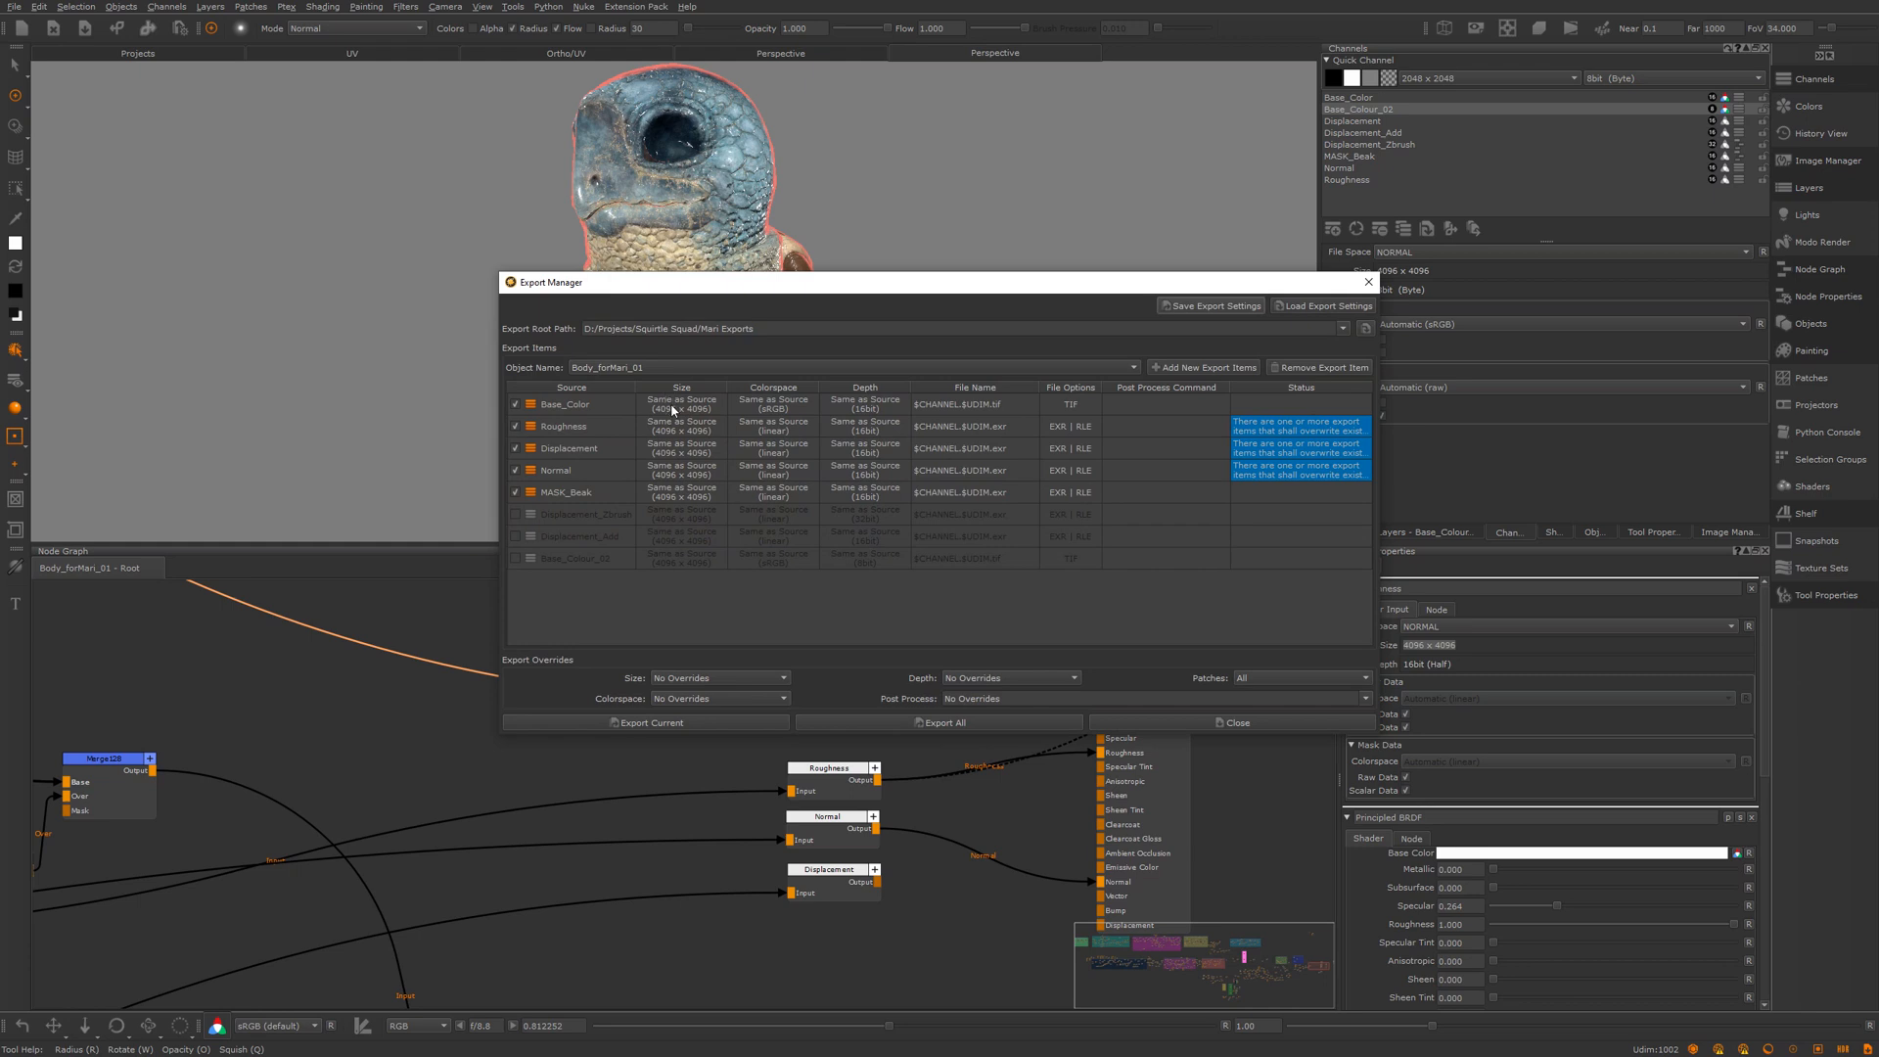
{"action": "left_click", "coordinate": [1368, 282]}
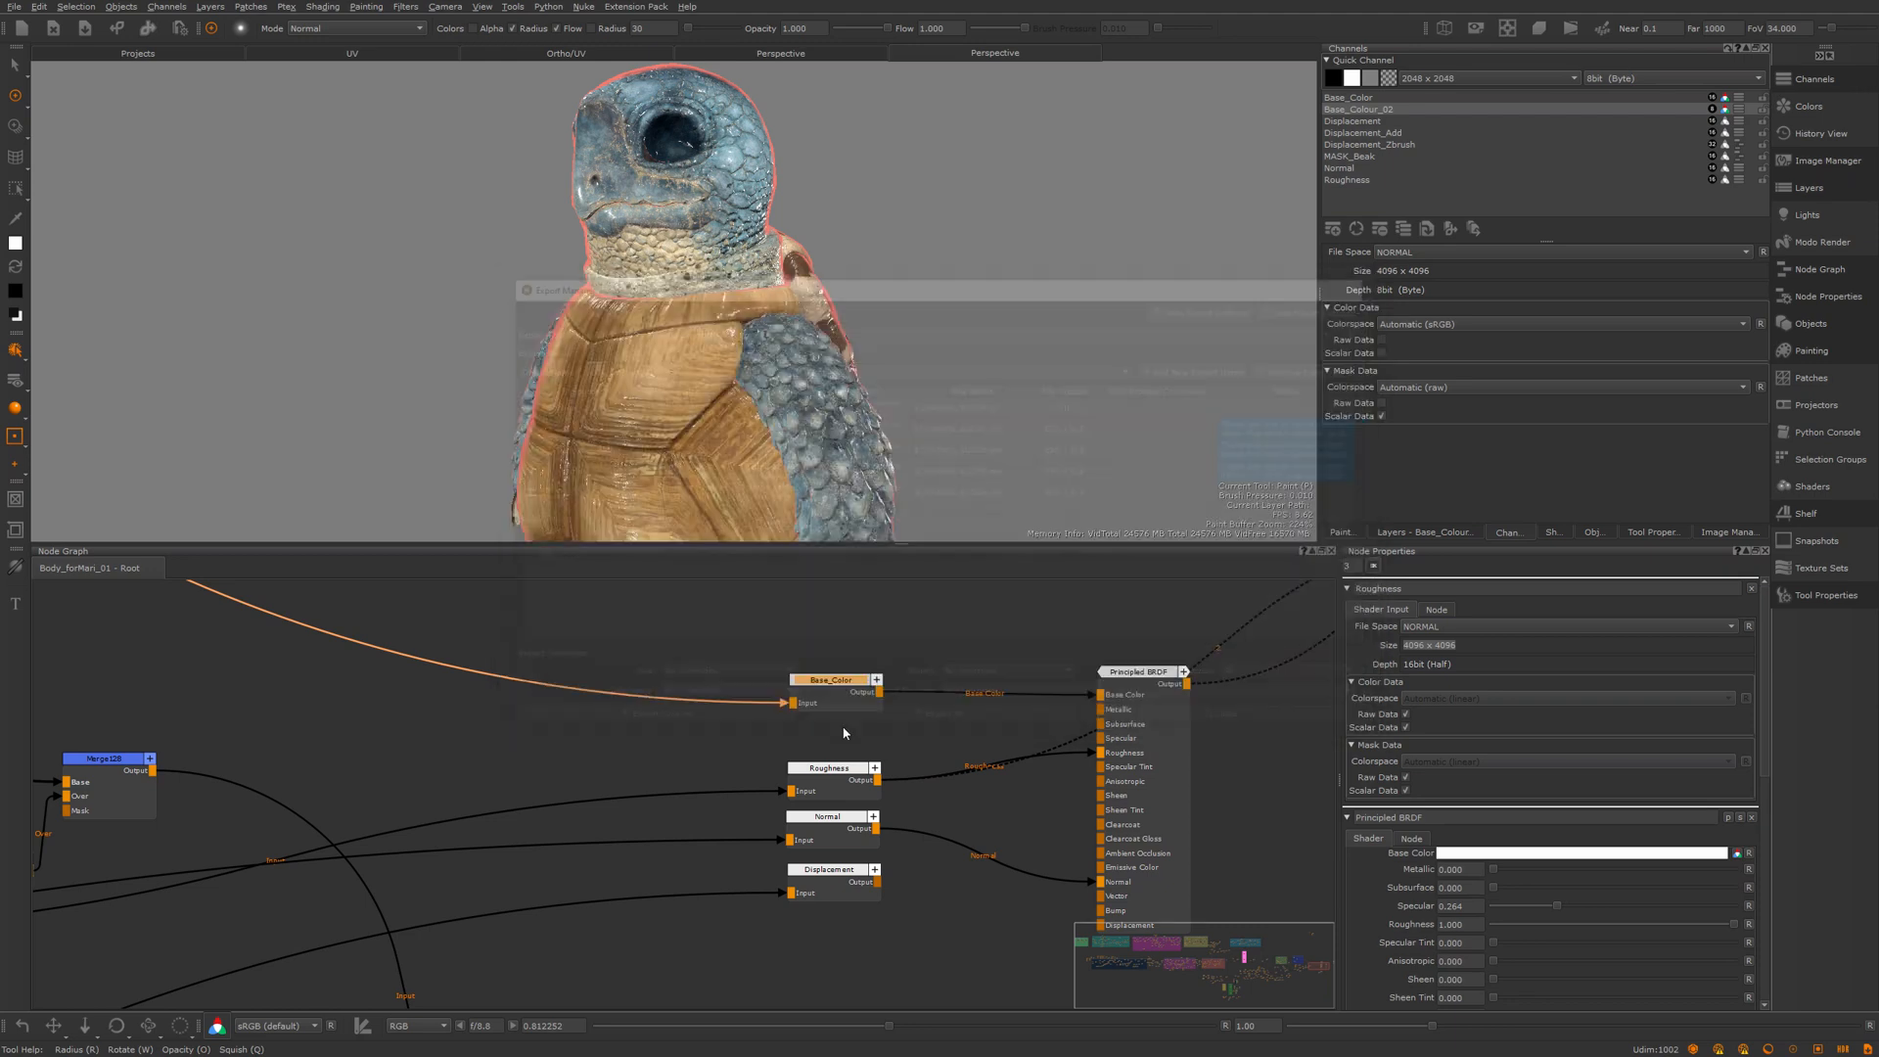
Step: Open the Export Manager from Base_Colour_02 and examine the export root path and its folder chooser without changing the path
{"action": "right_click", "coordinate": [1381, 110]}
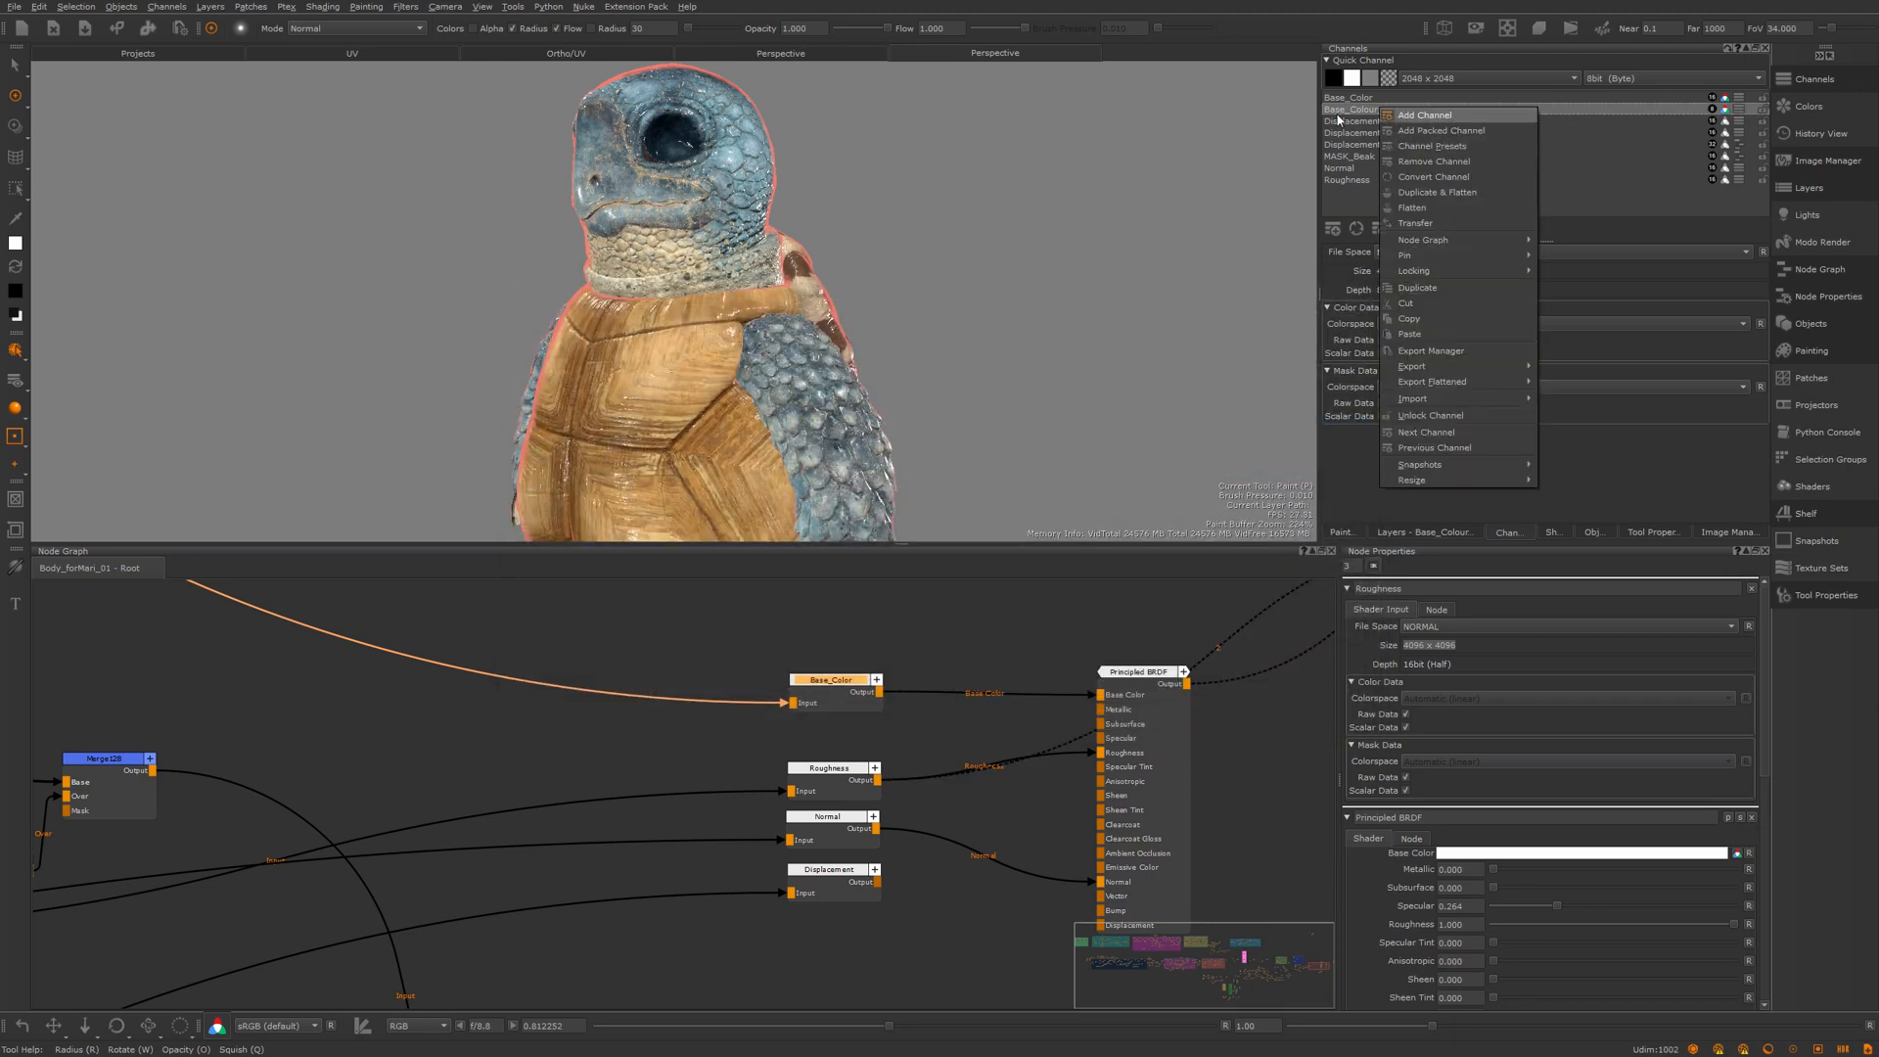
{"action": "left_click", "coordinate": [1424, 351]}
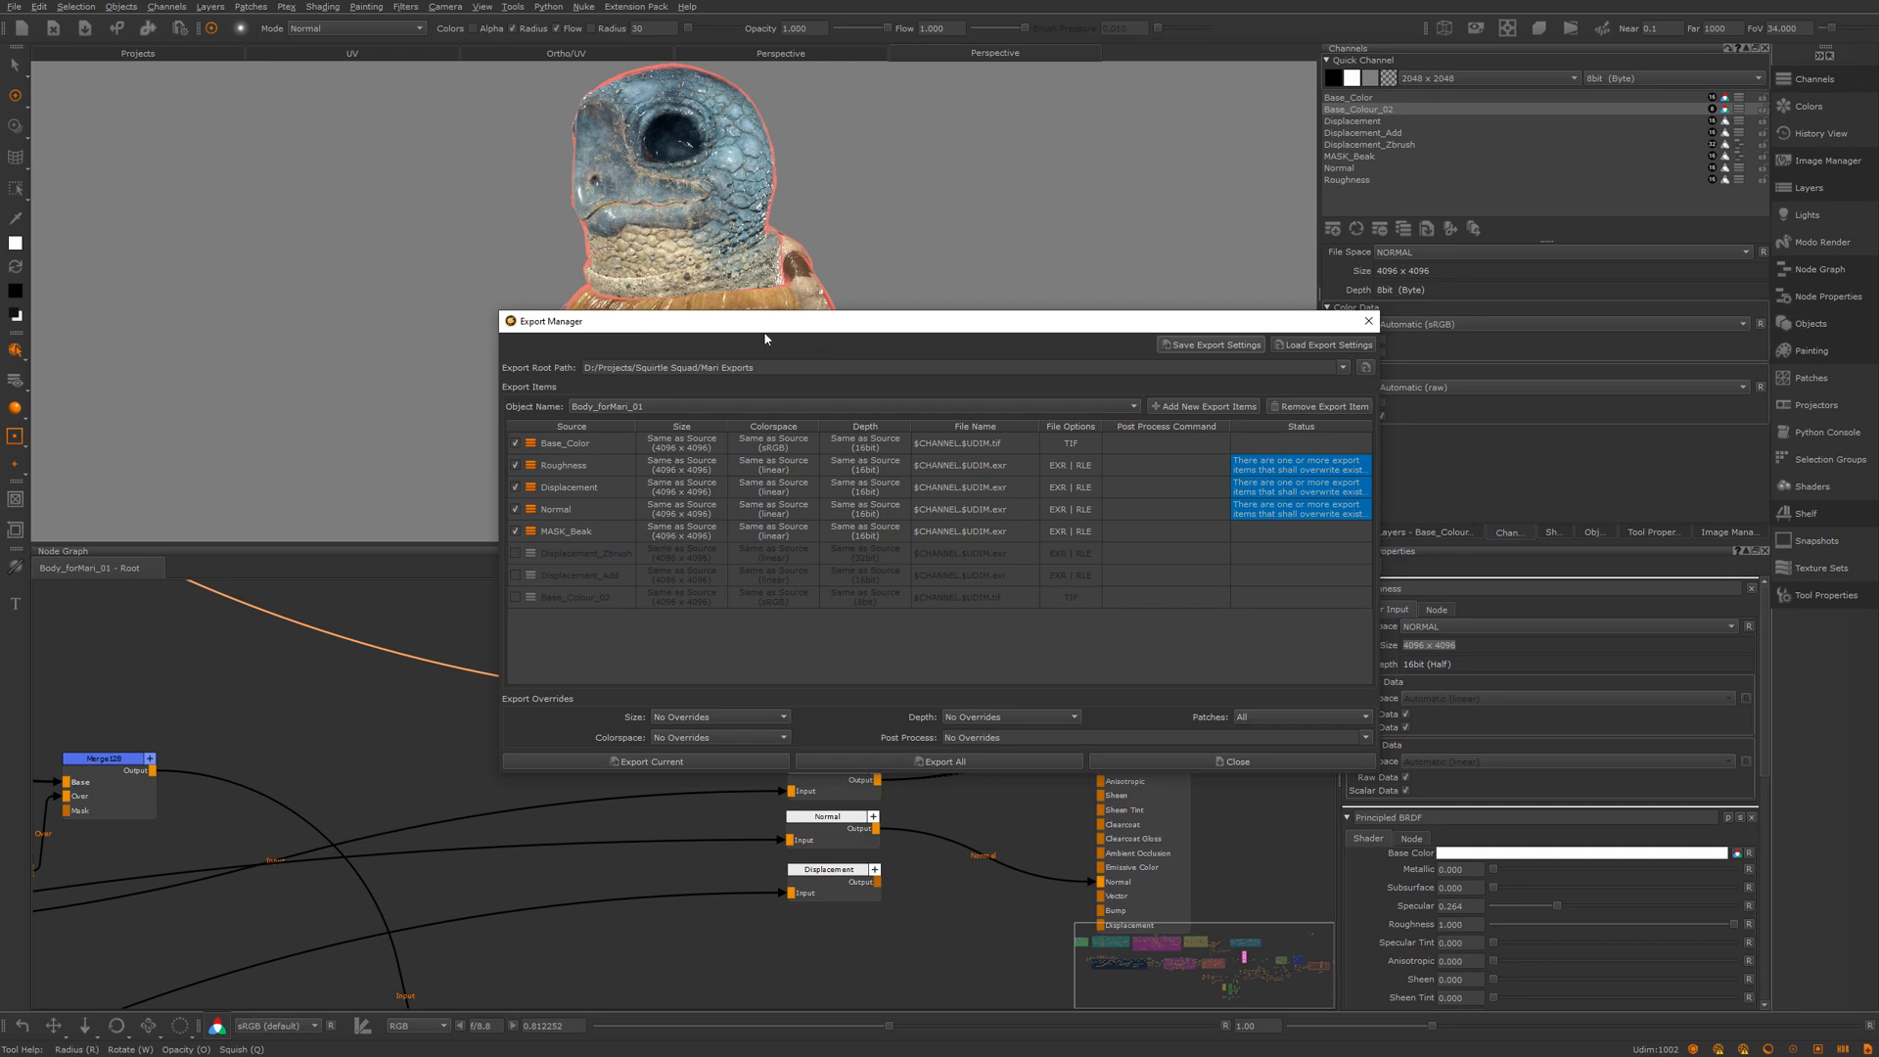
{"action": "left_click_drag", "start_coordinate": [820, 364], "coordinate": [550, 363]}
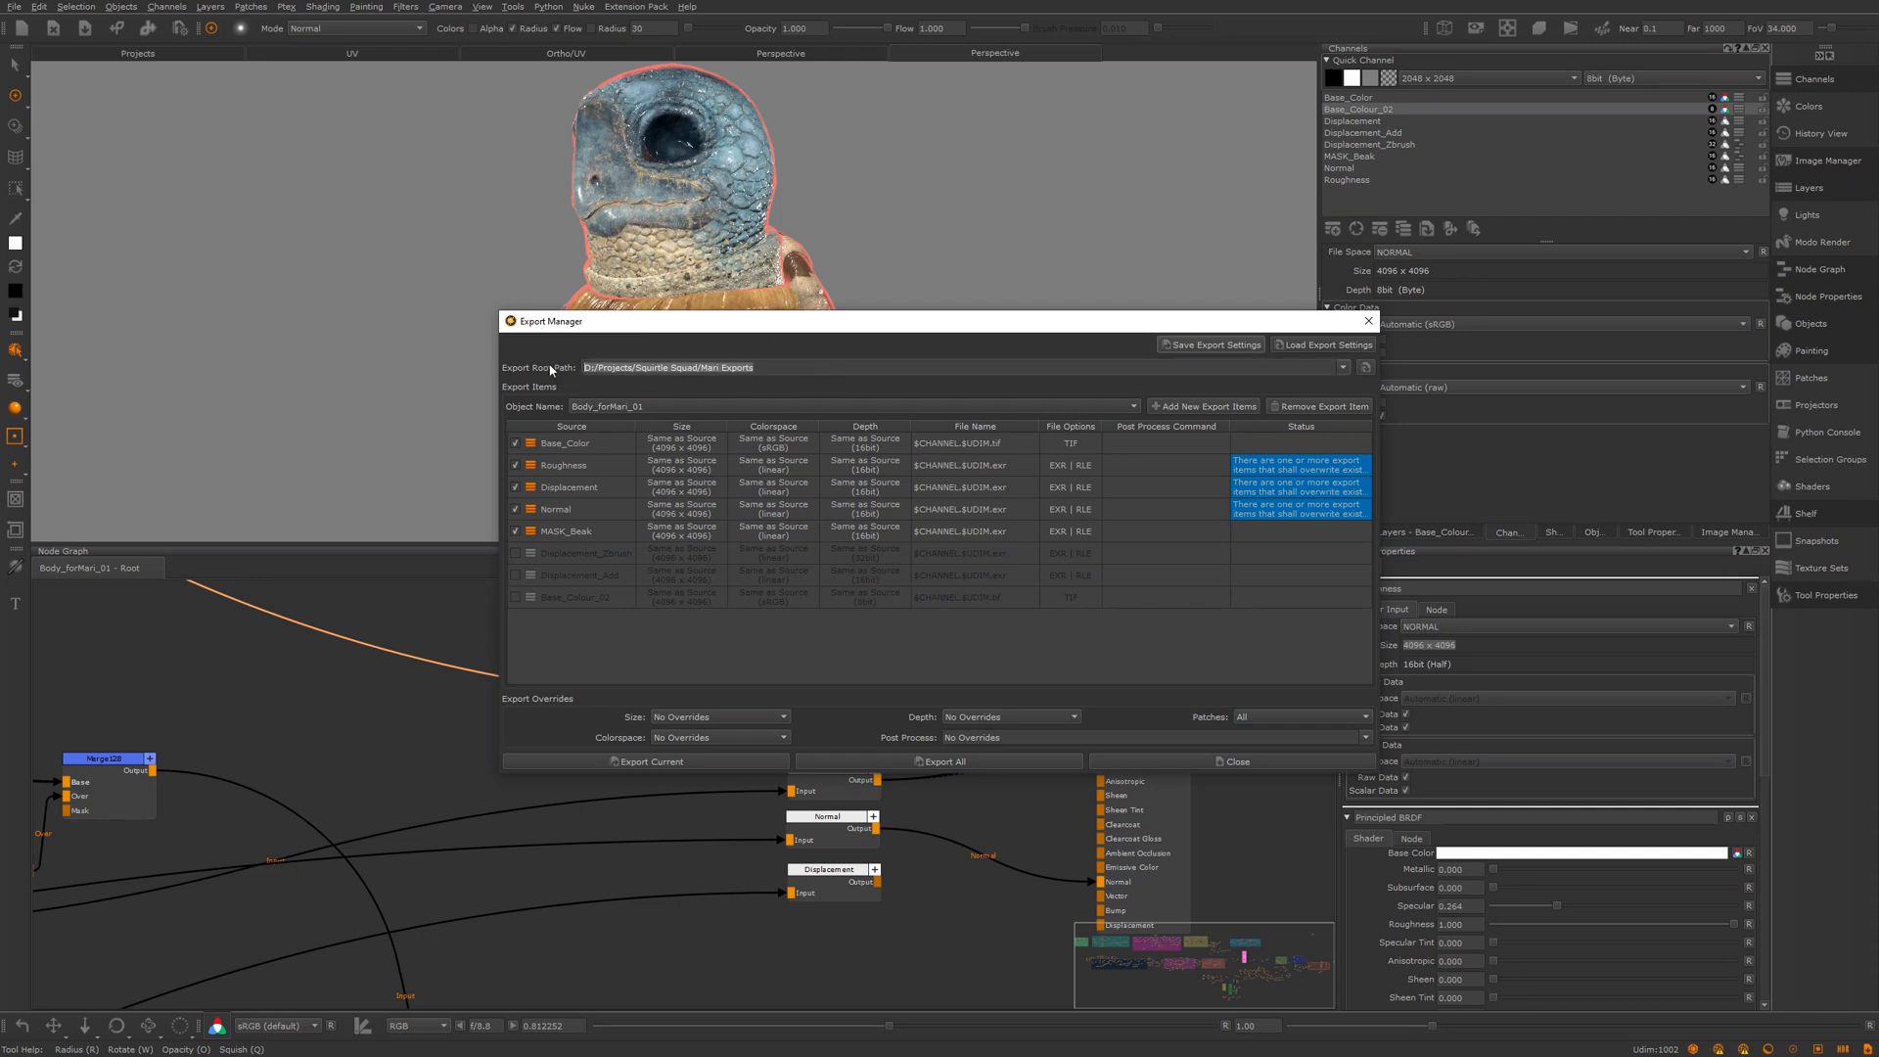
{"action": "left_click", "coordinate": [804, 364]}
{"action": "left_click", "coordinate": [1365, 368]}
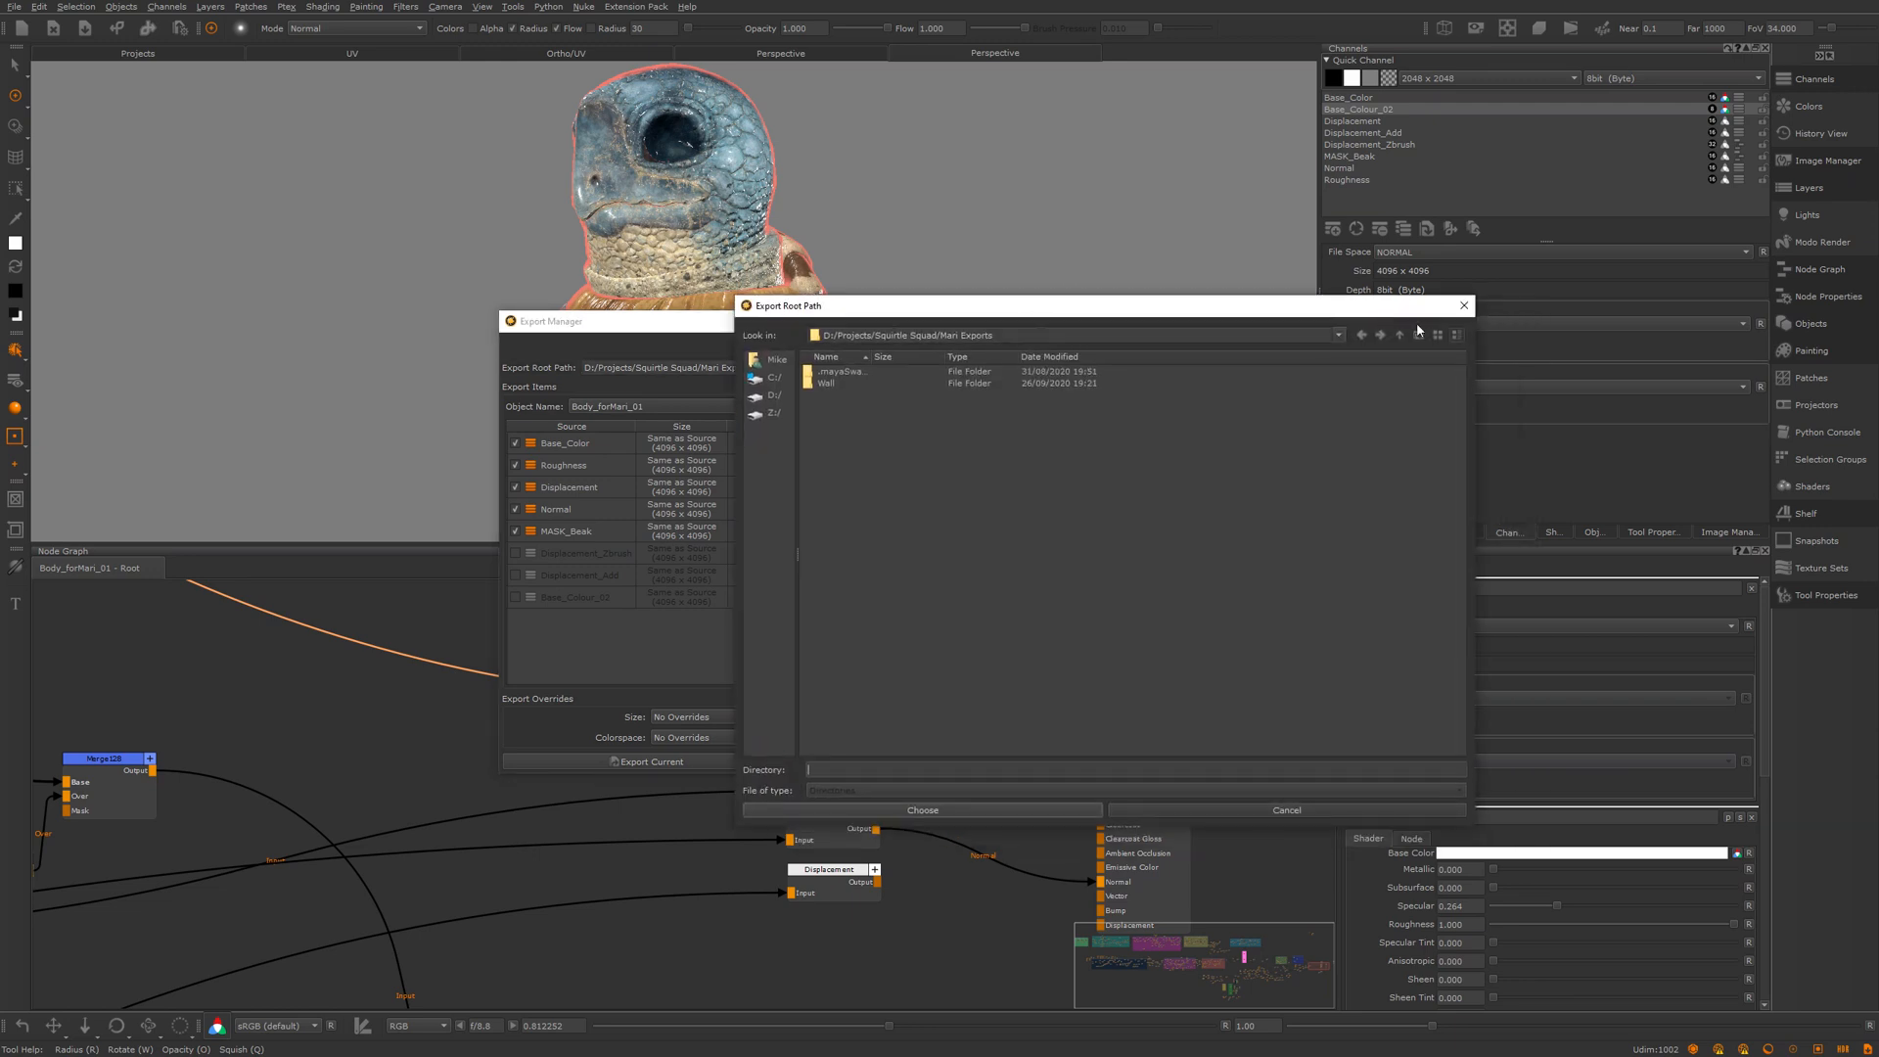
{"action": "left_click", "coordinate": [1464, 305]}
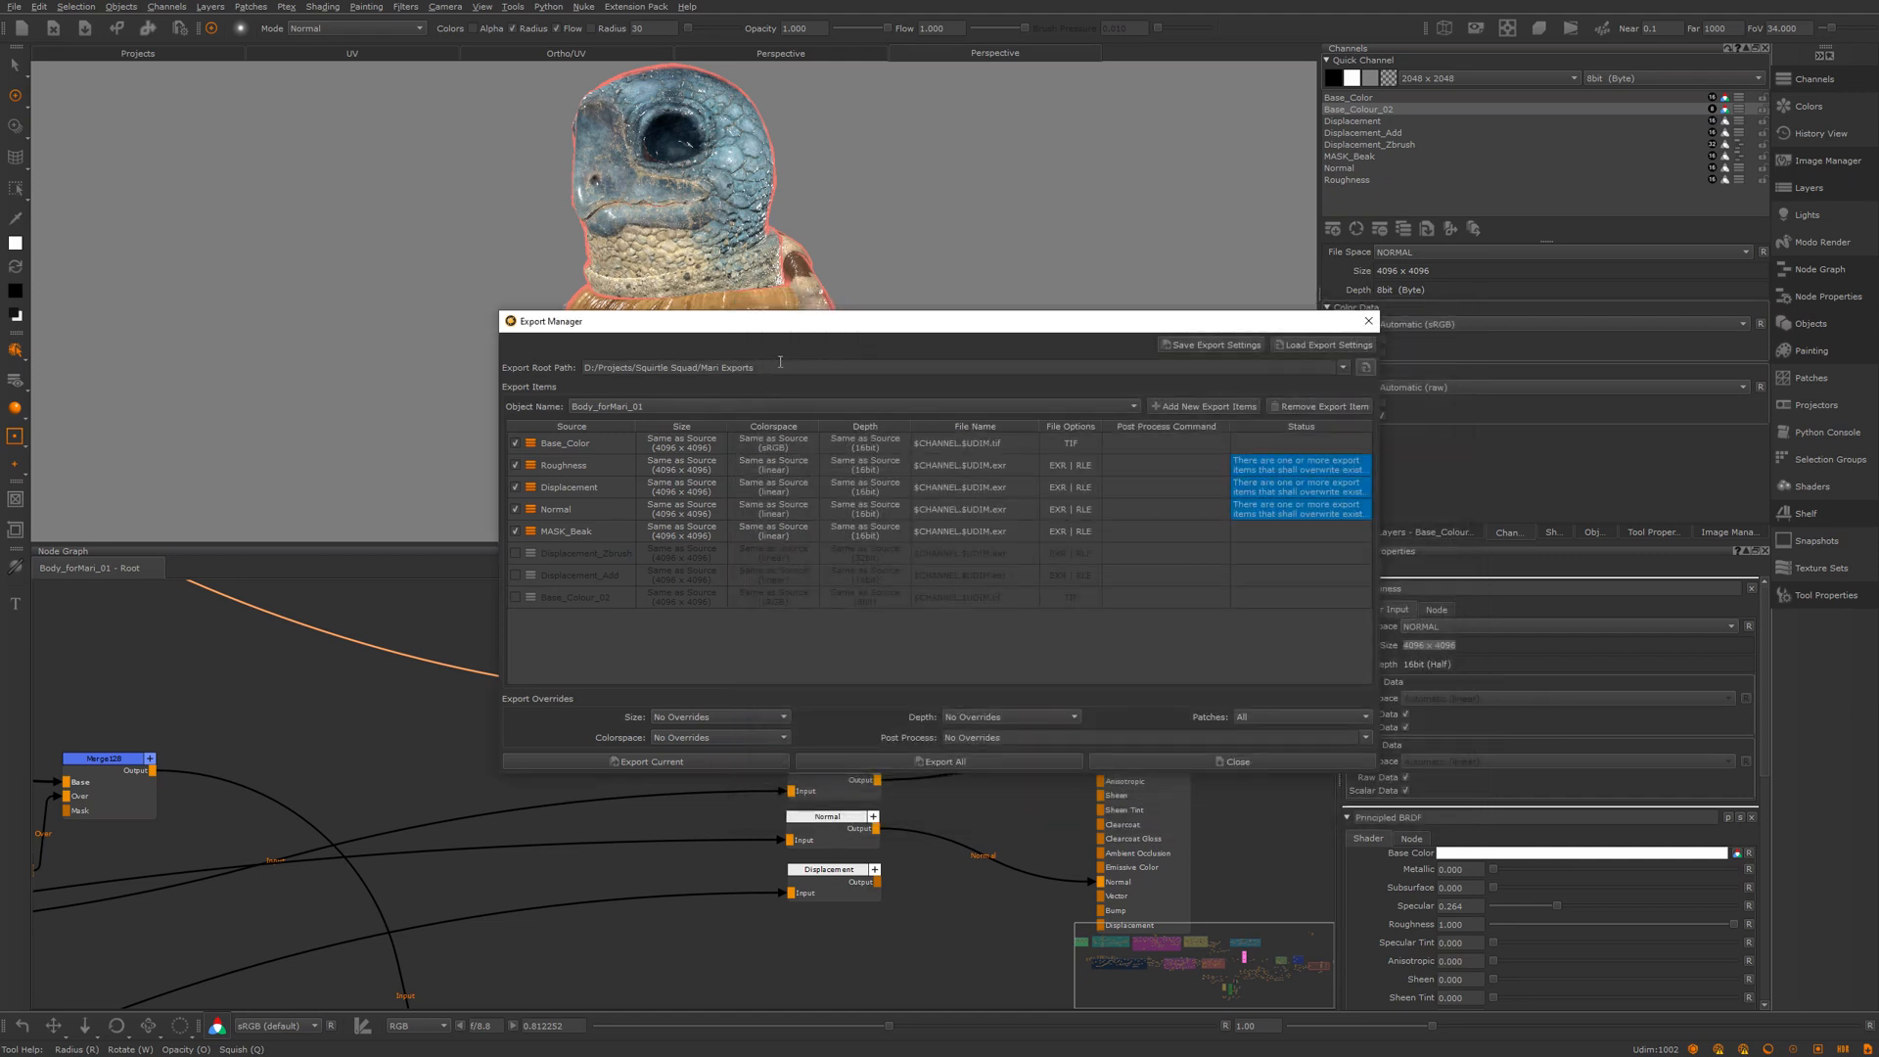
Step: Compare the export items of eye_for Mari and Body_forMari_01, ending on Body_forMari_01
{"action": "left_click", "coordinate": [648, 407]}
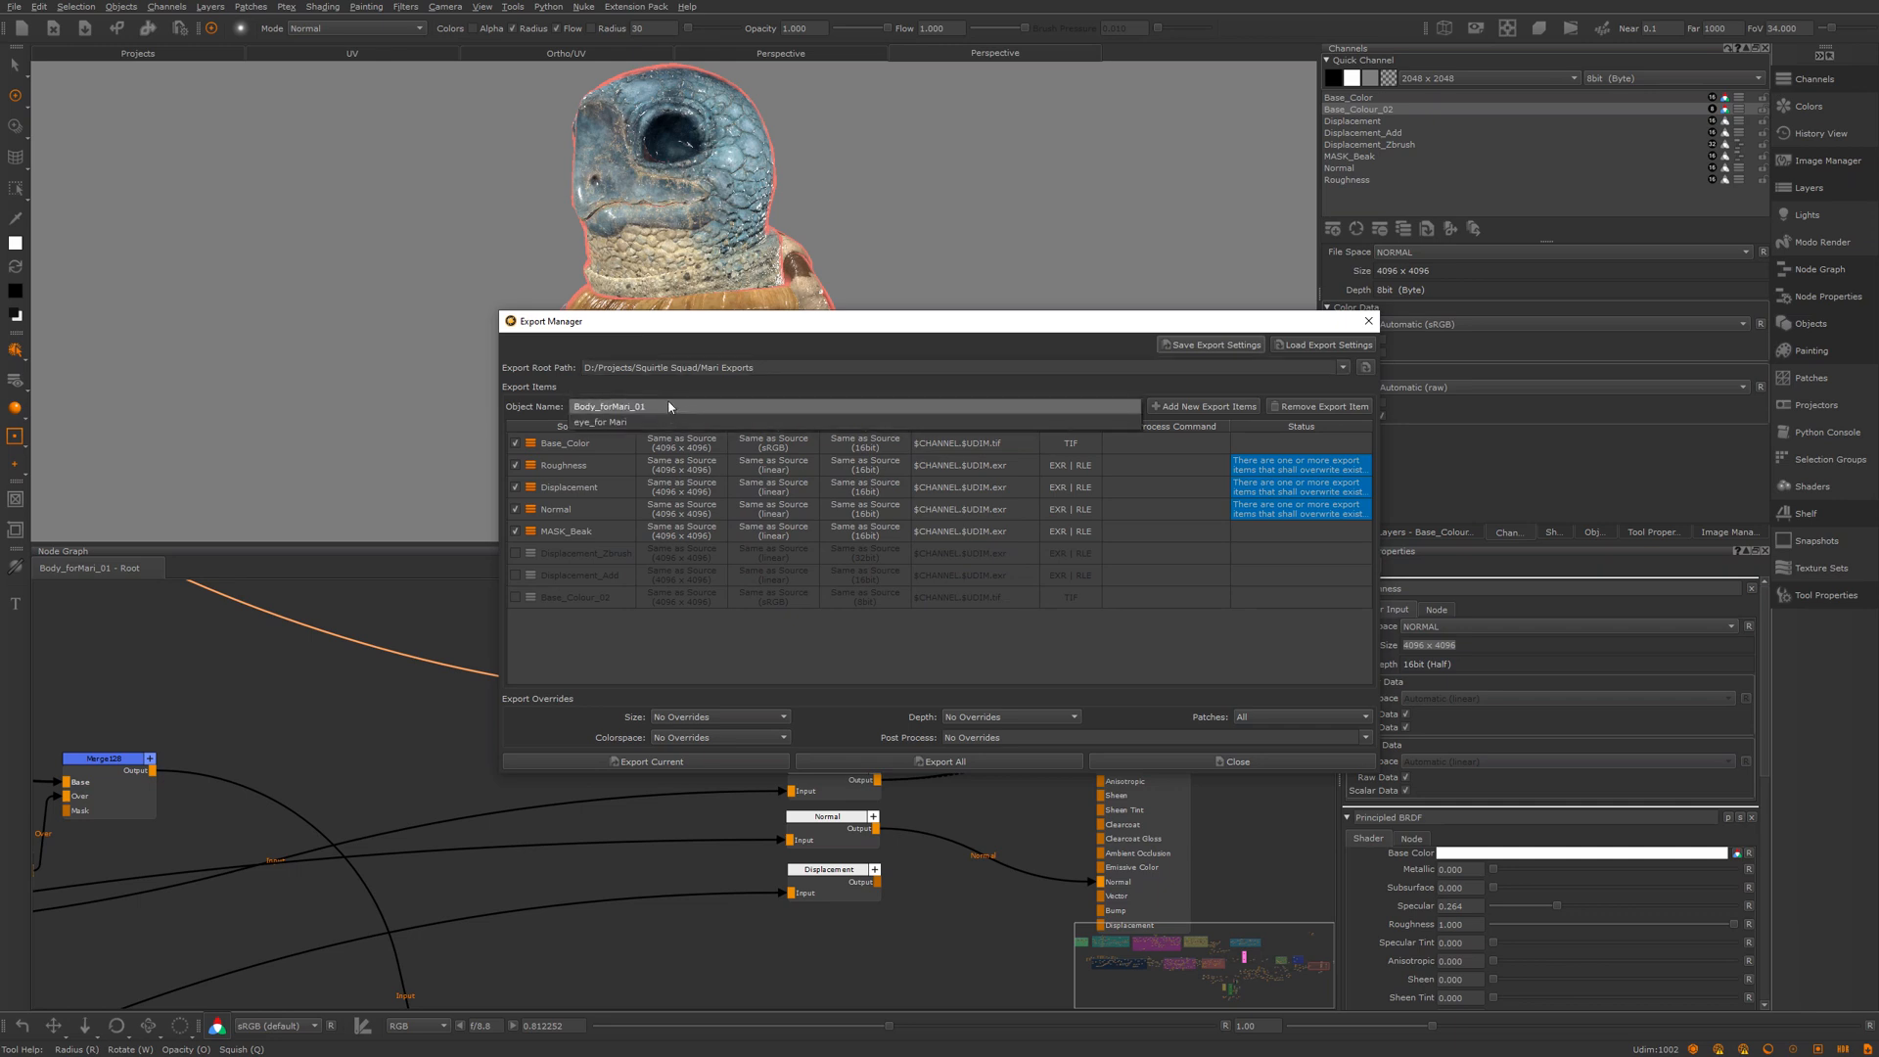
{"action": "left_click", "coordinate": [626, 422]}
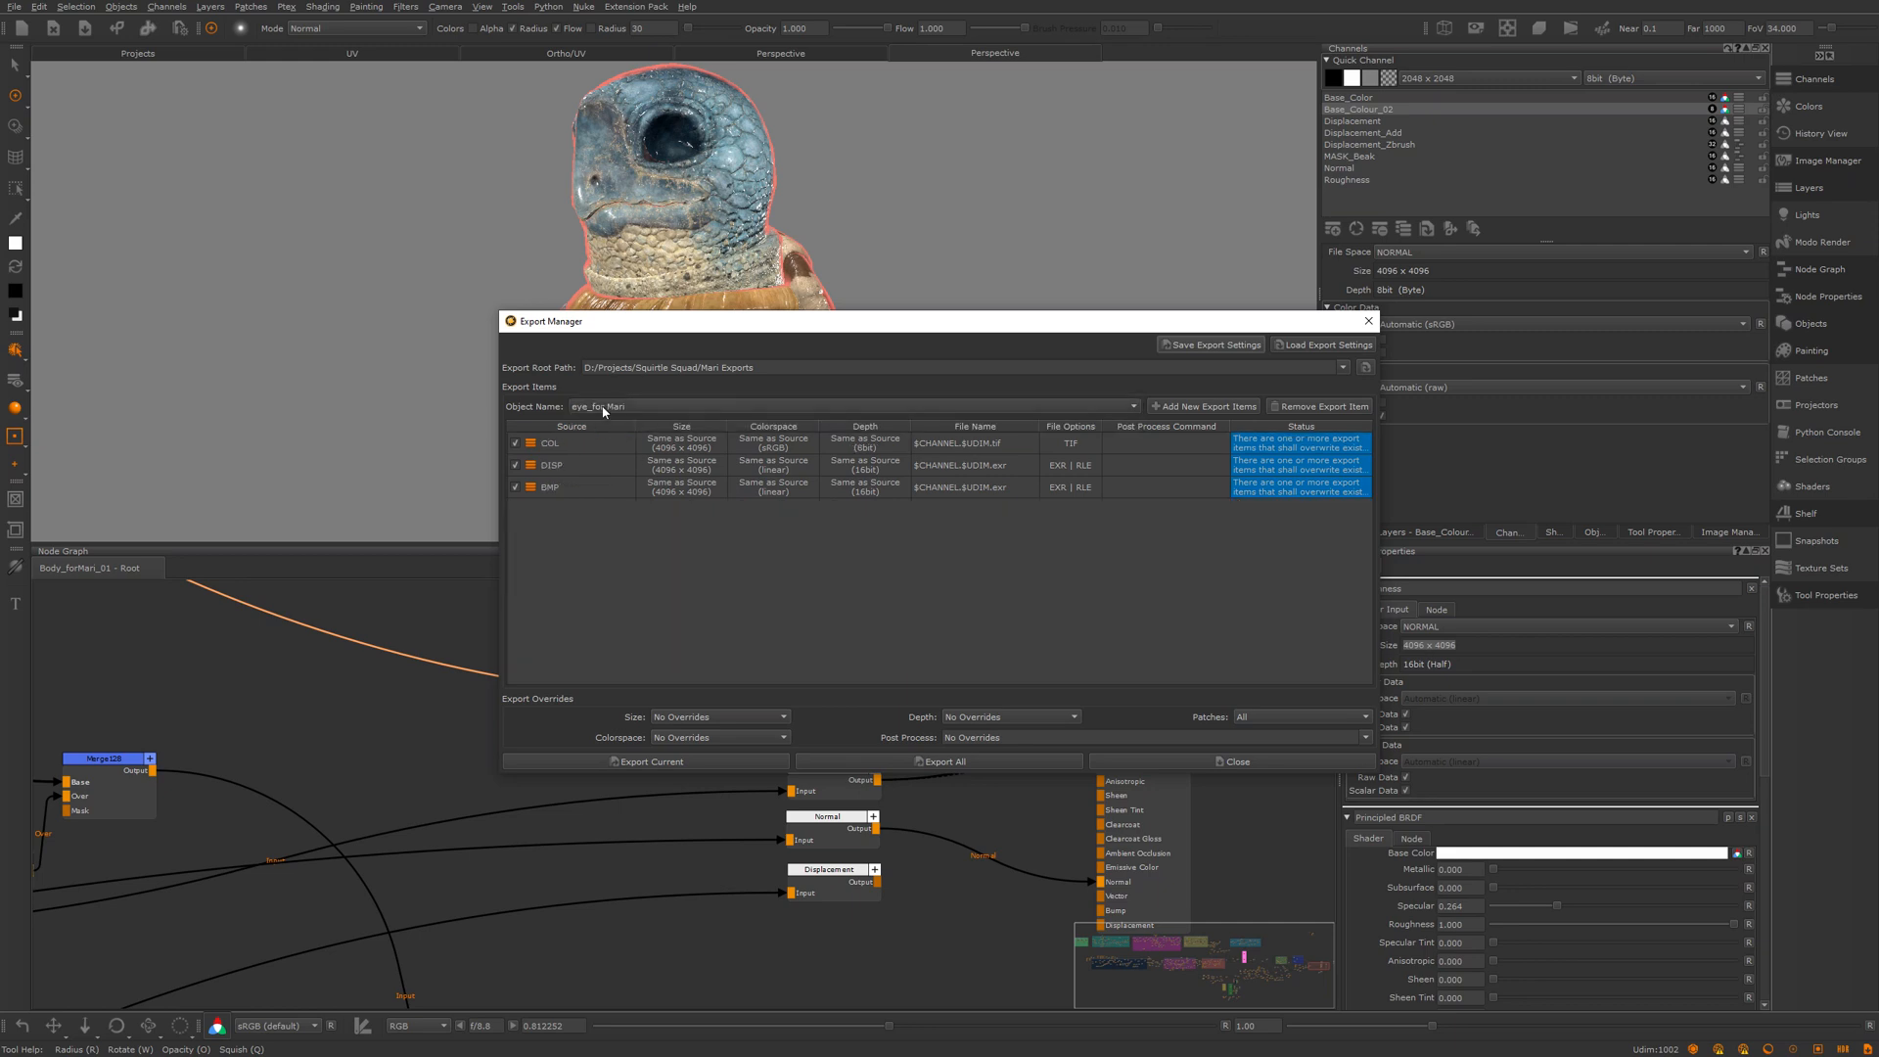
{"action": "left_click", "coordinate": [623, 405]}
{"action": "left_click", "coordinate": [629, 391]}
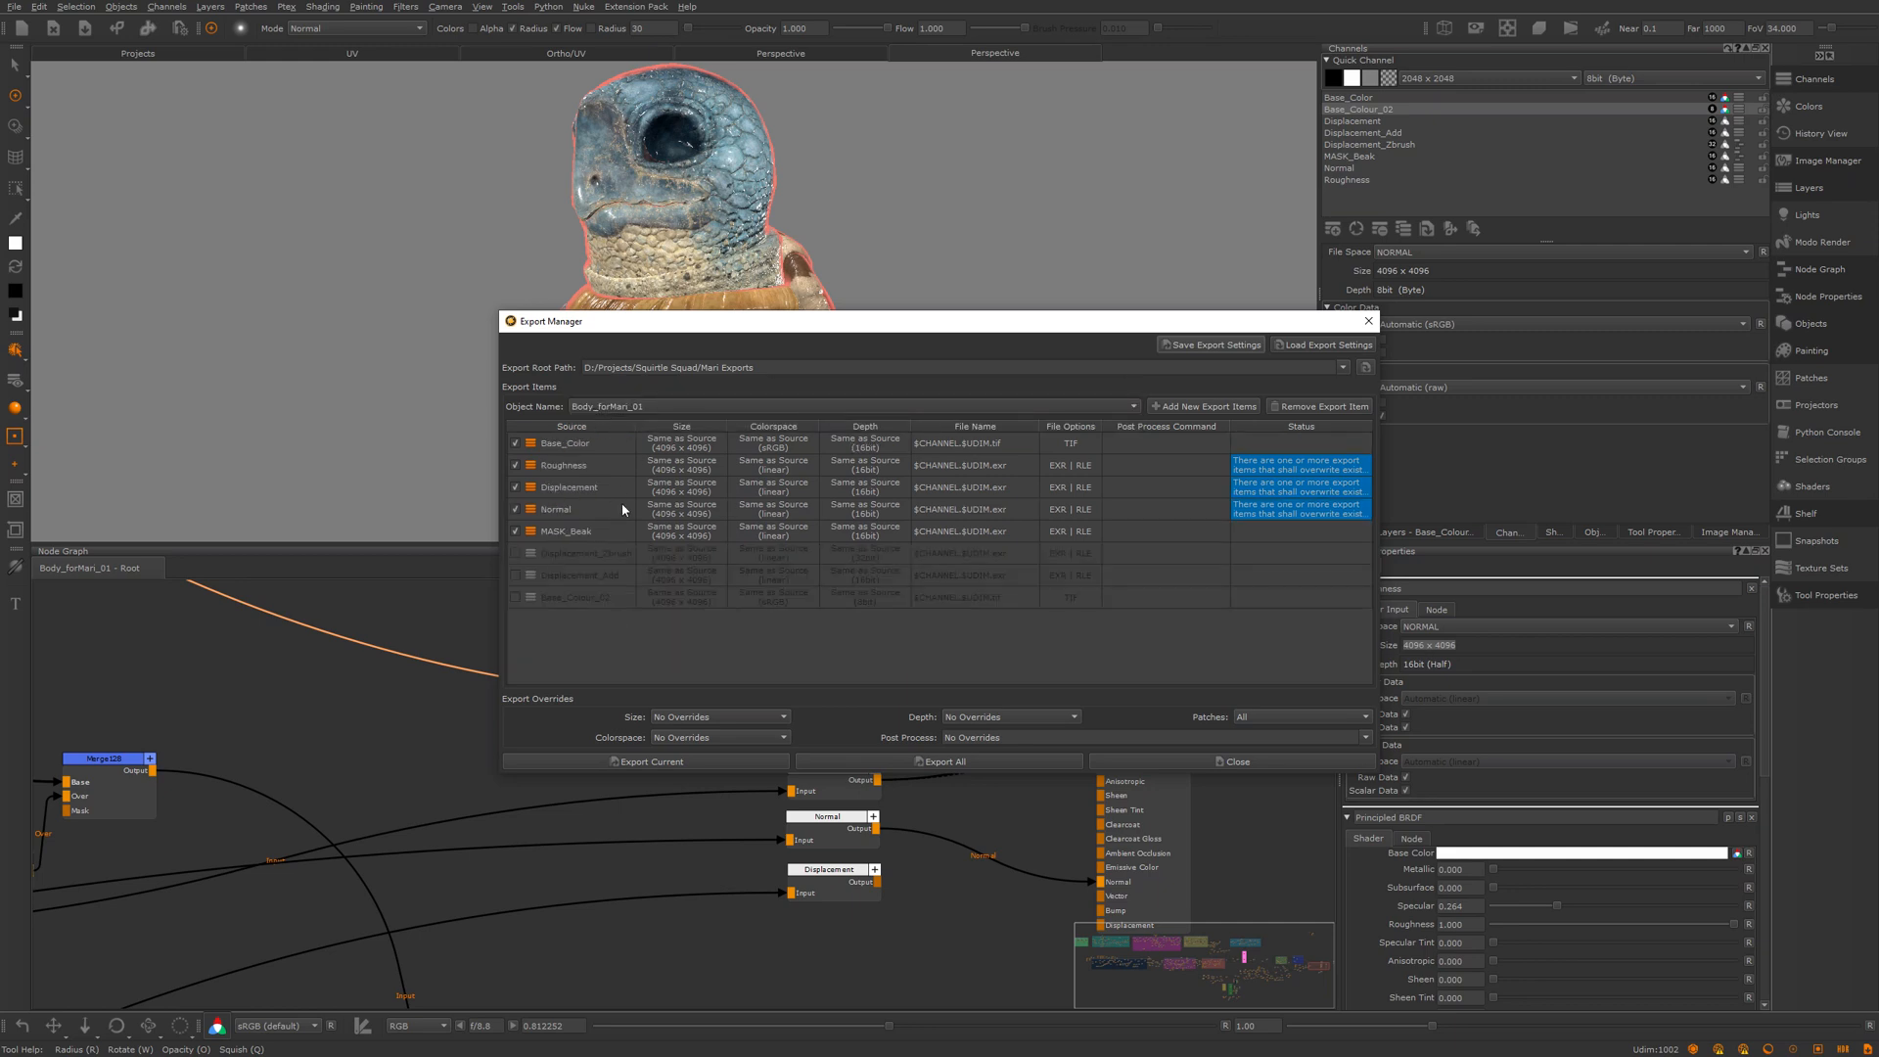
{"action": "left_click", "coordinate": [676, 409]}
{"action": "left_click", "coordinate": [660, 420]}
{"action": "left_click", "coordinate": [622, 407]}
{"action": "left_click", "coordinate": [632, 387]}
Step: Exclude Base_Color, Roughness, Displacement, Normal and MASK_Beak of Body_forMari_01 from the export
{"action": "left_click", "coordinate": [515, 444]}
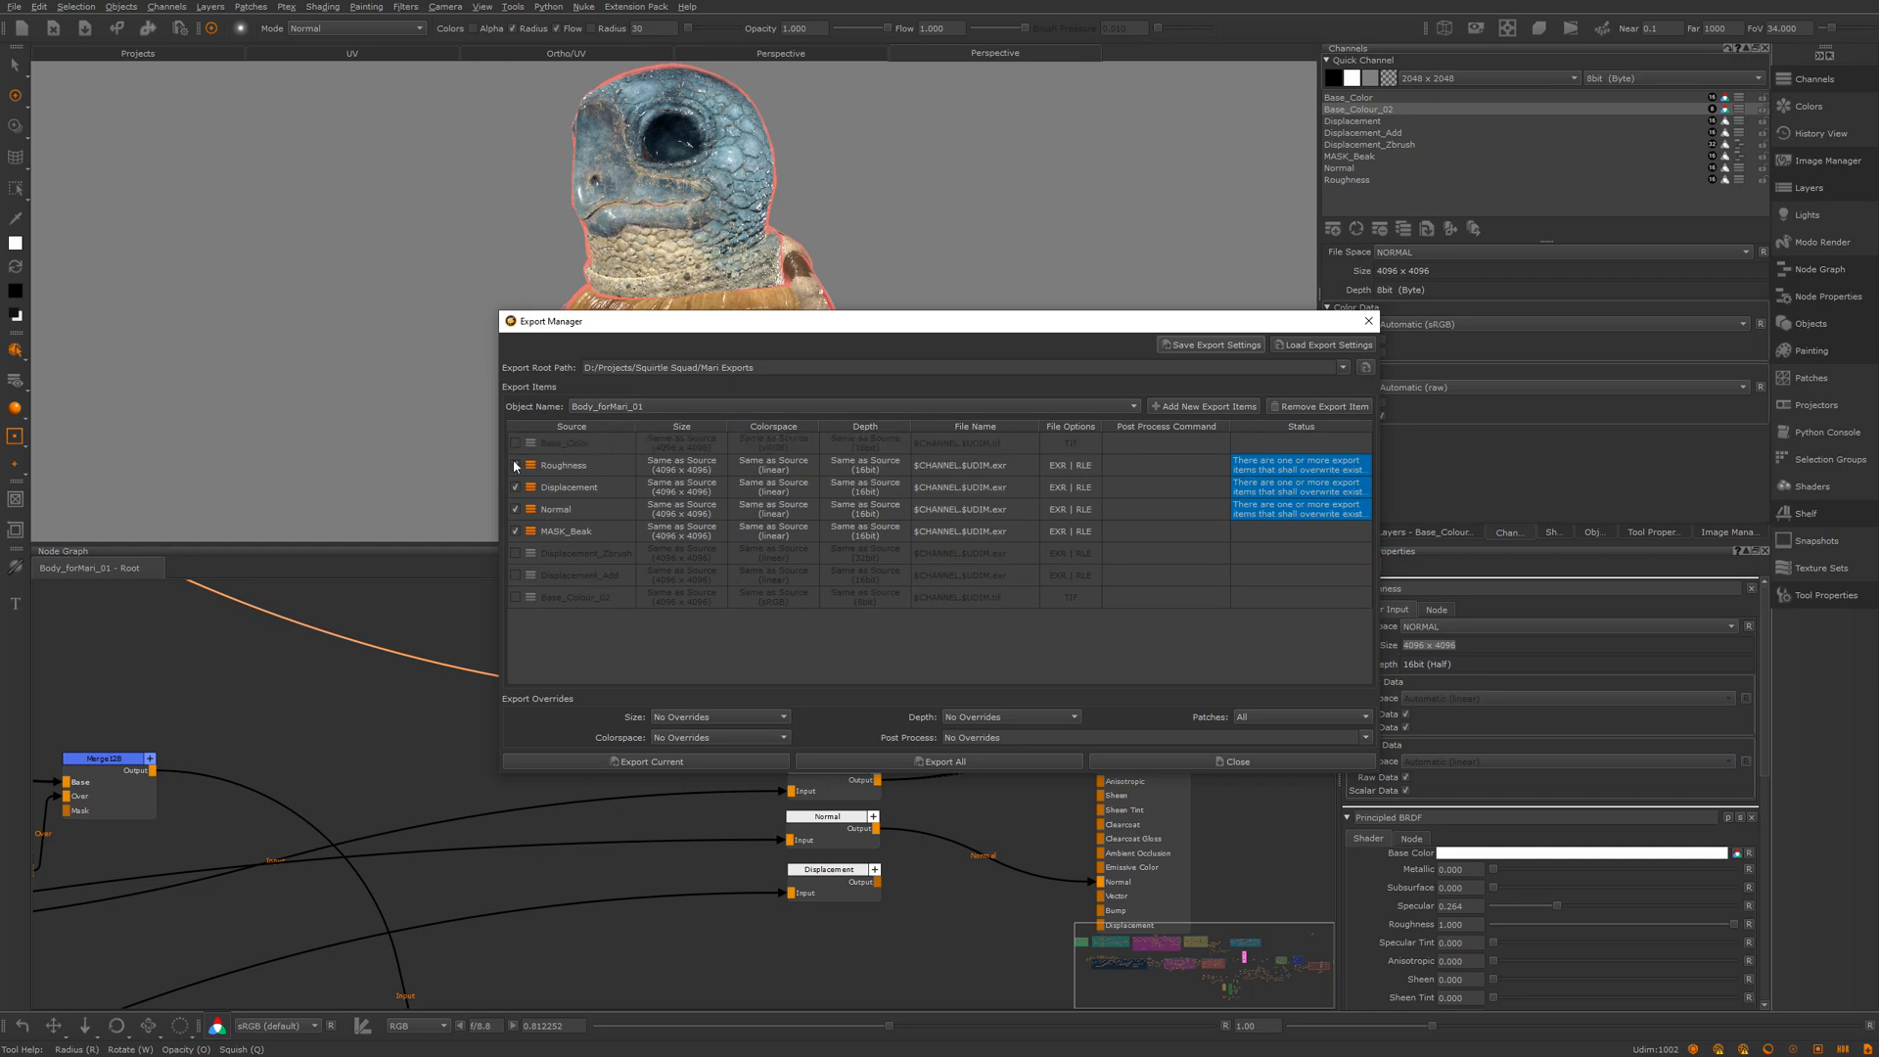
{"action": "left_click", "coordinate": [514, 464]}
{"action": "left_click", "coordinate": [515, 487]}
{"action": "left_click", "coordinate": [514, 509]}
{"action": "left_click", "coordinate": [515, 530]}
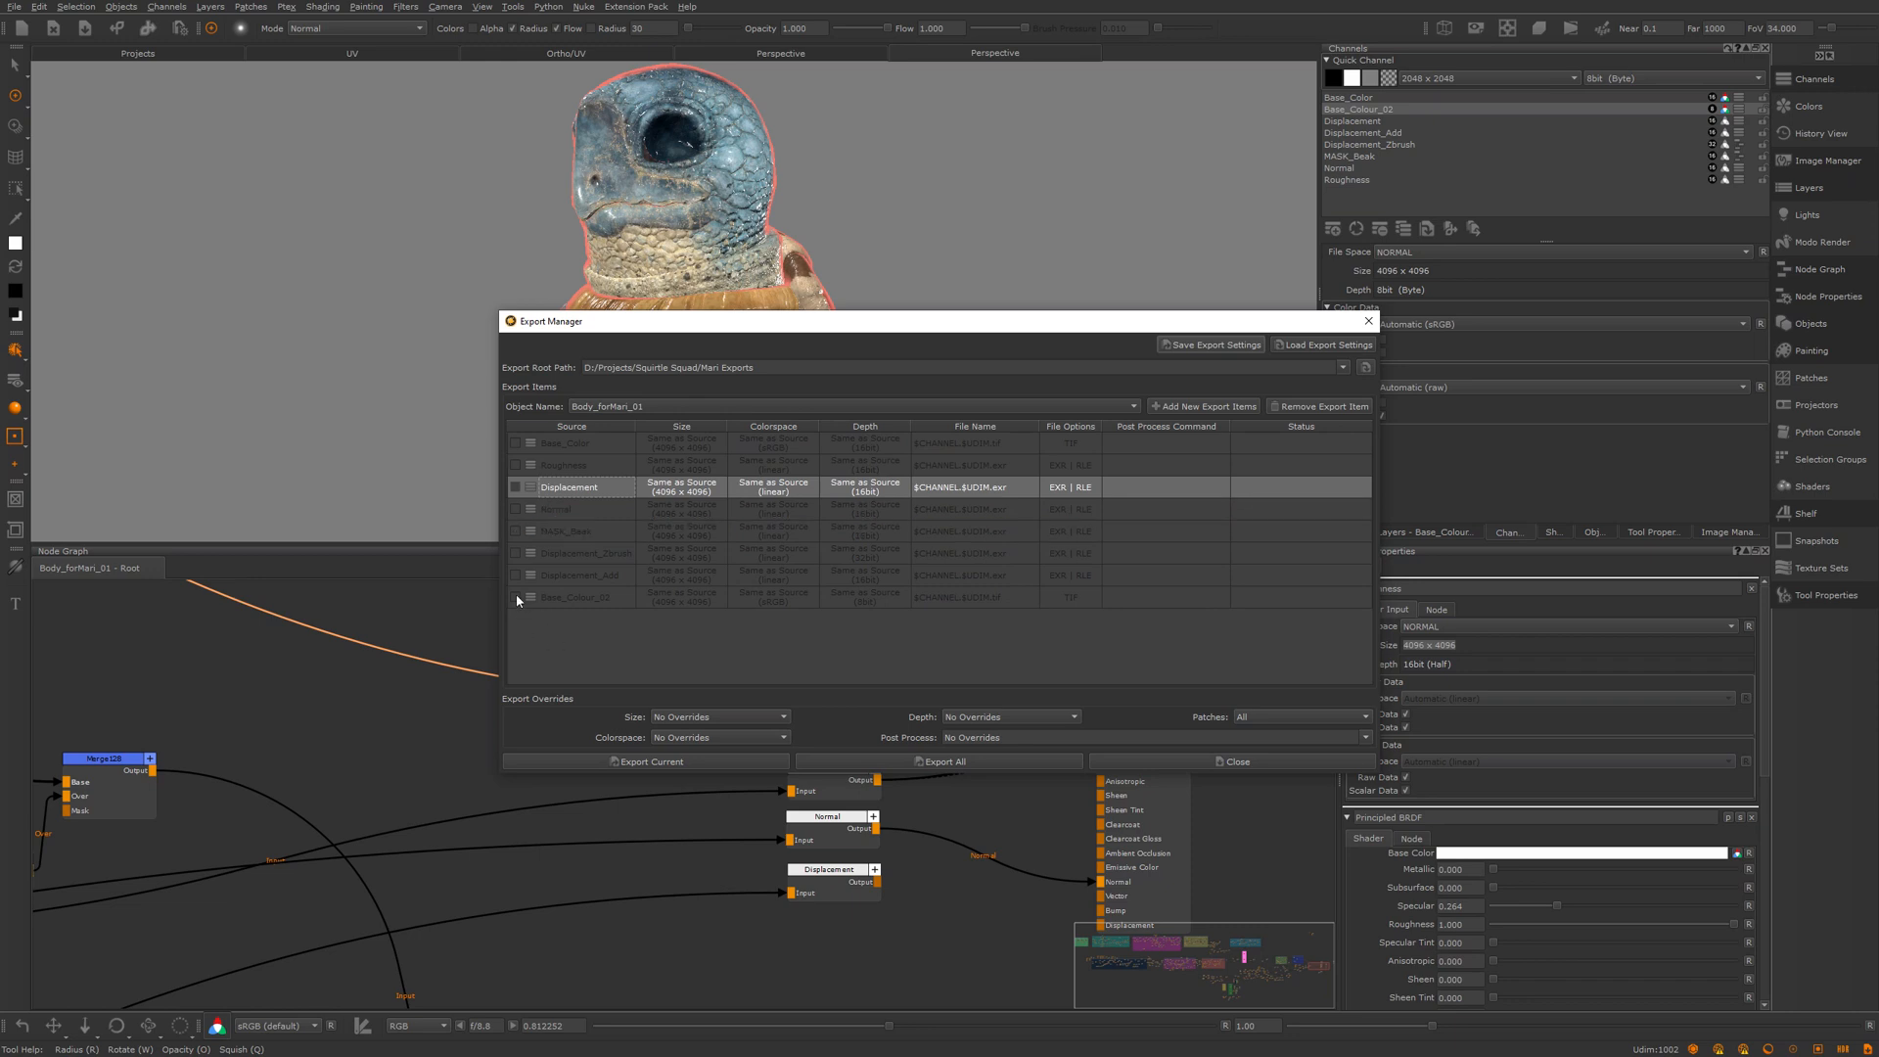
Step: Include Base_Colour_02, Roughness and Normal in the export
{"action": "left_click", "coordinate": [515, 596]}
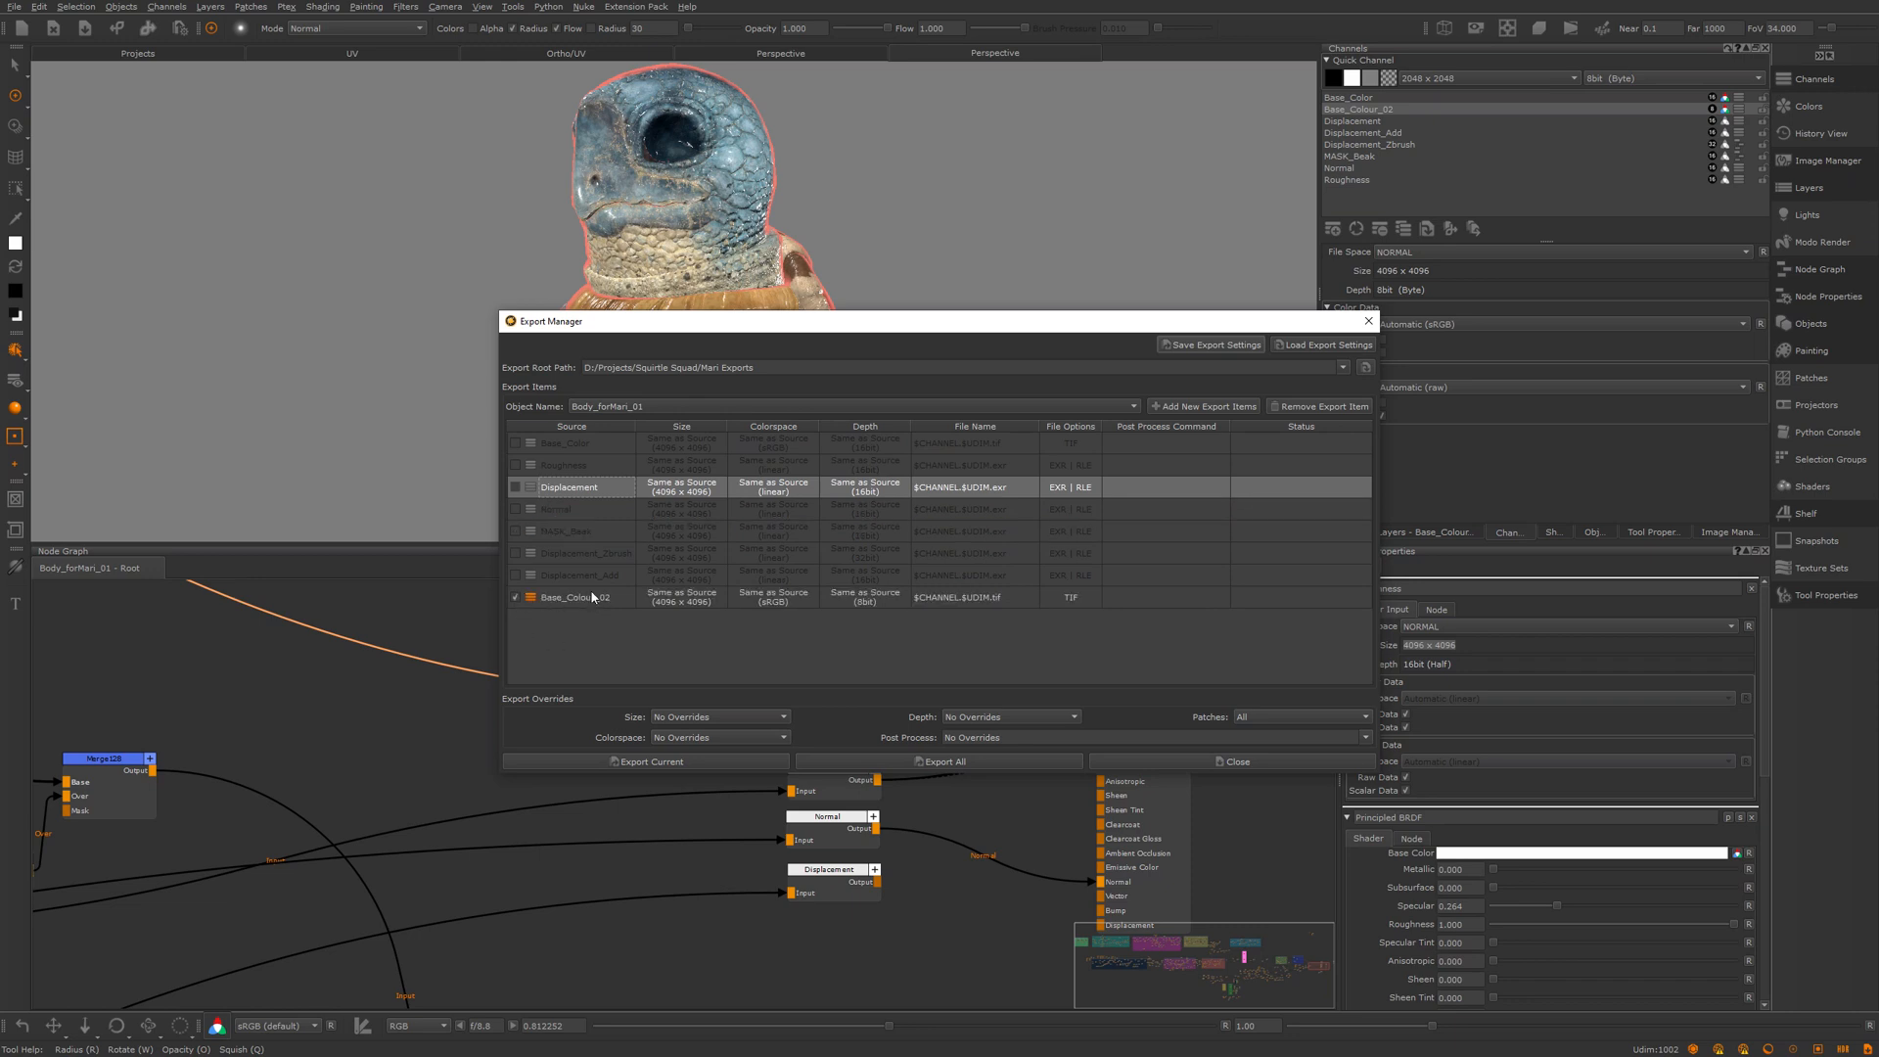
{"action": "left_click", "coordinate": [514, 464]}
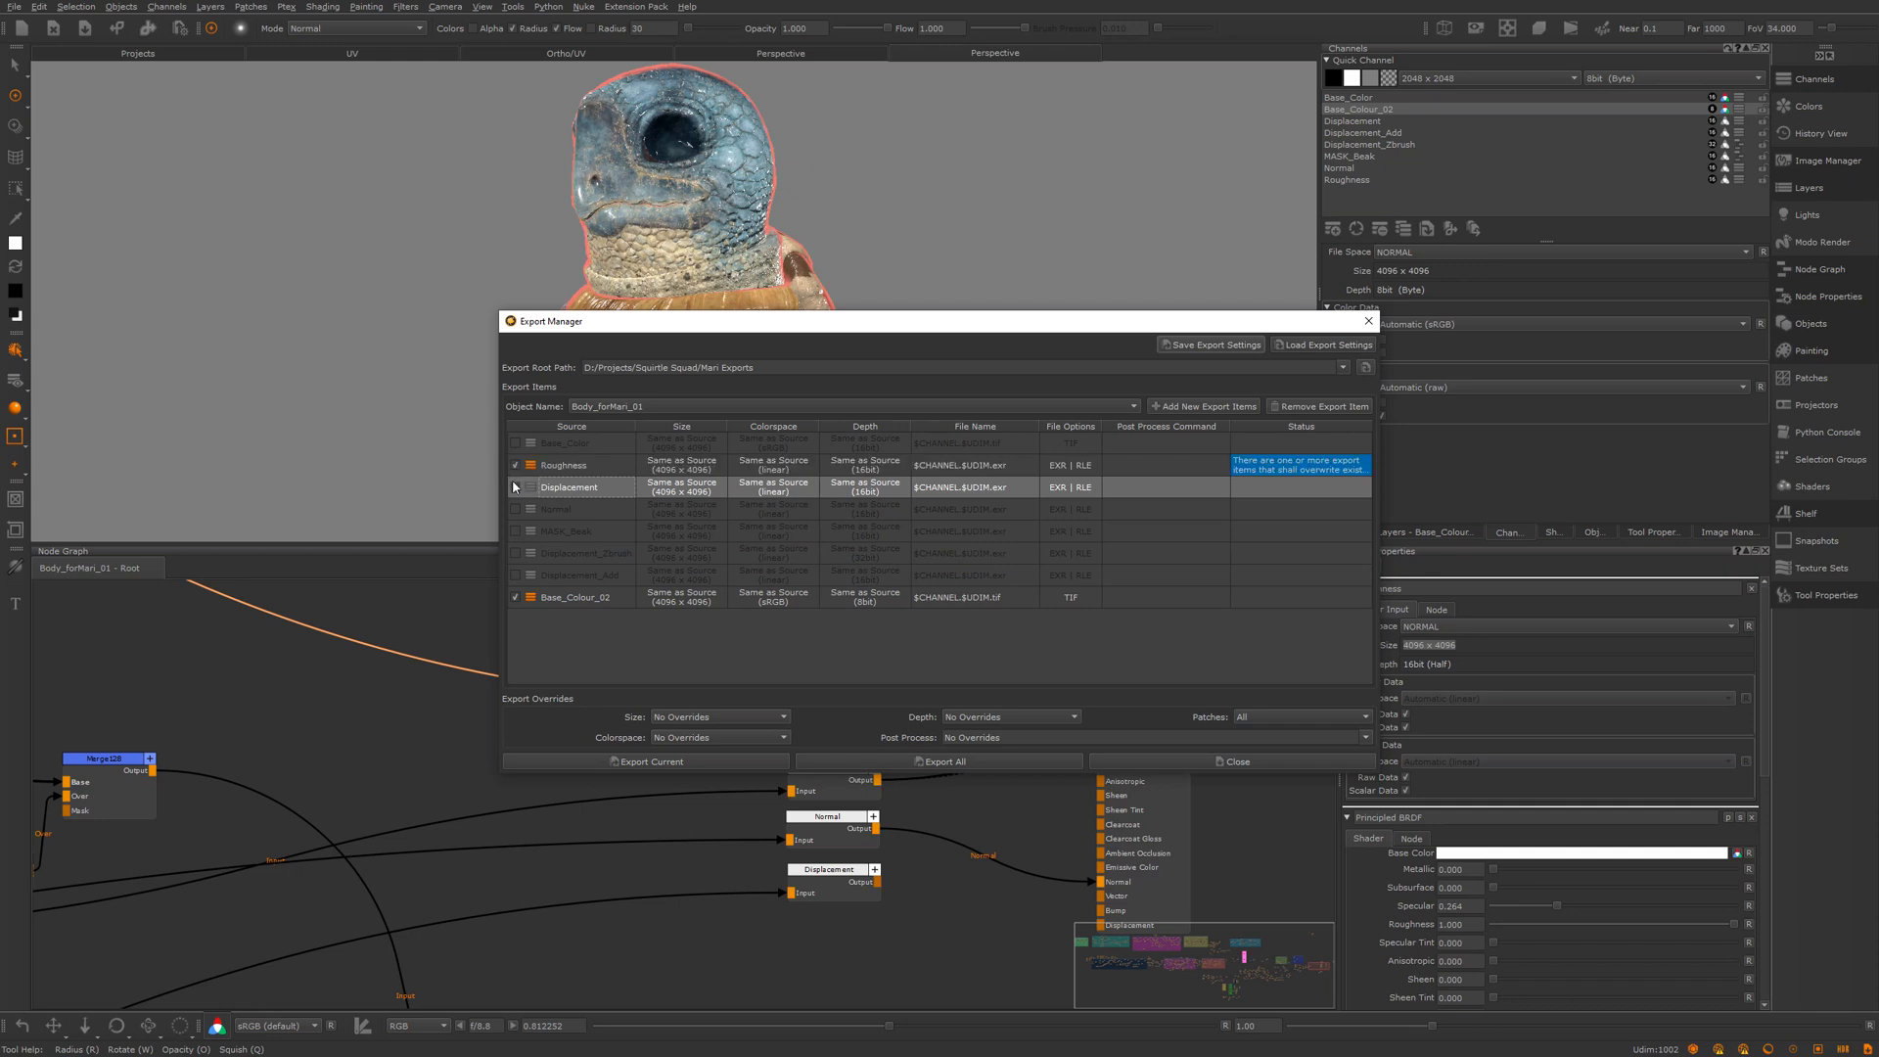
{"action": "left_click", "coordinate": [516, 509]}
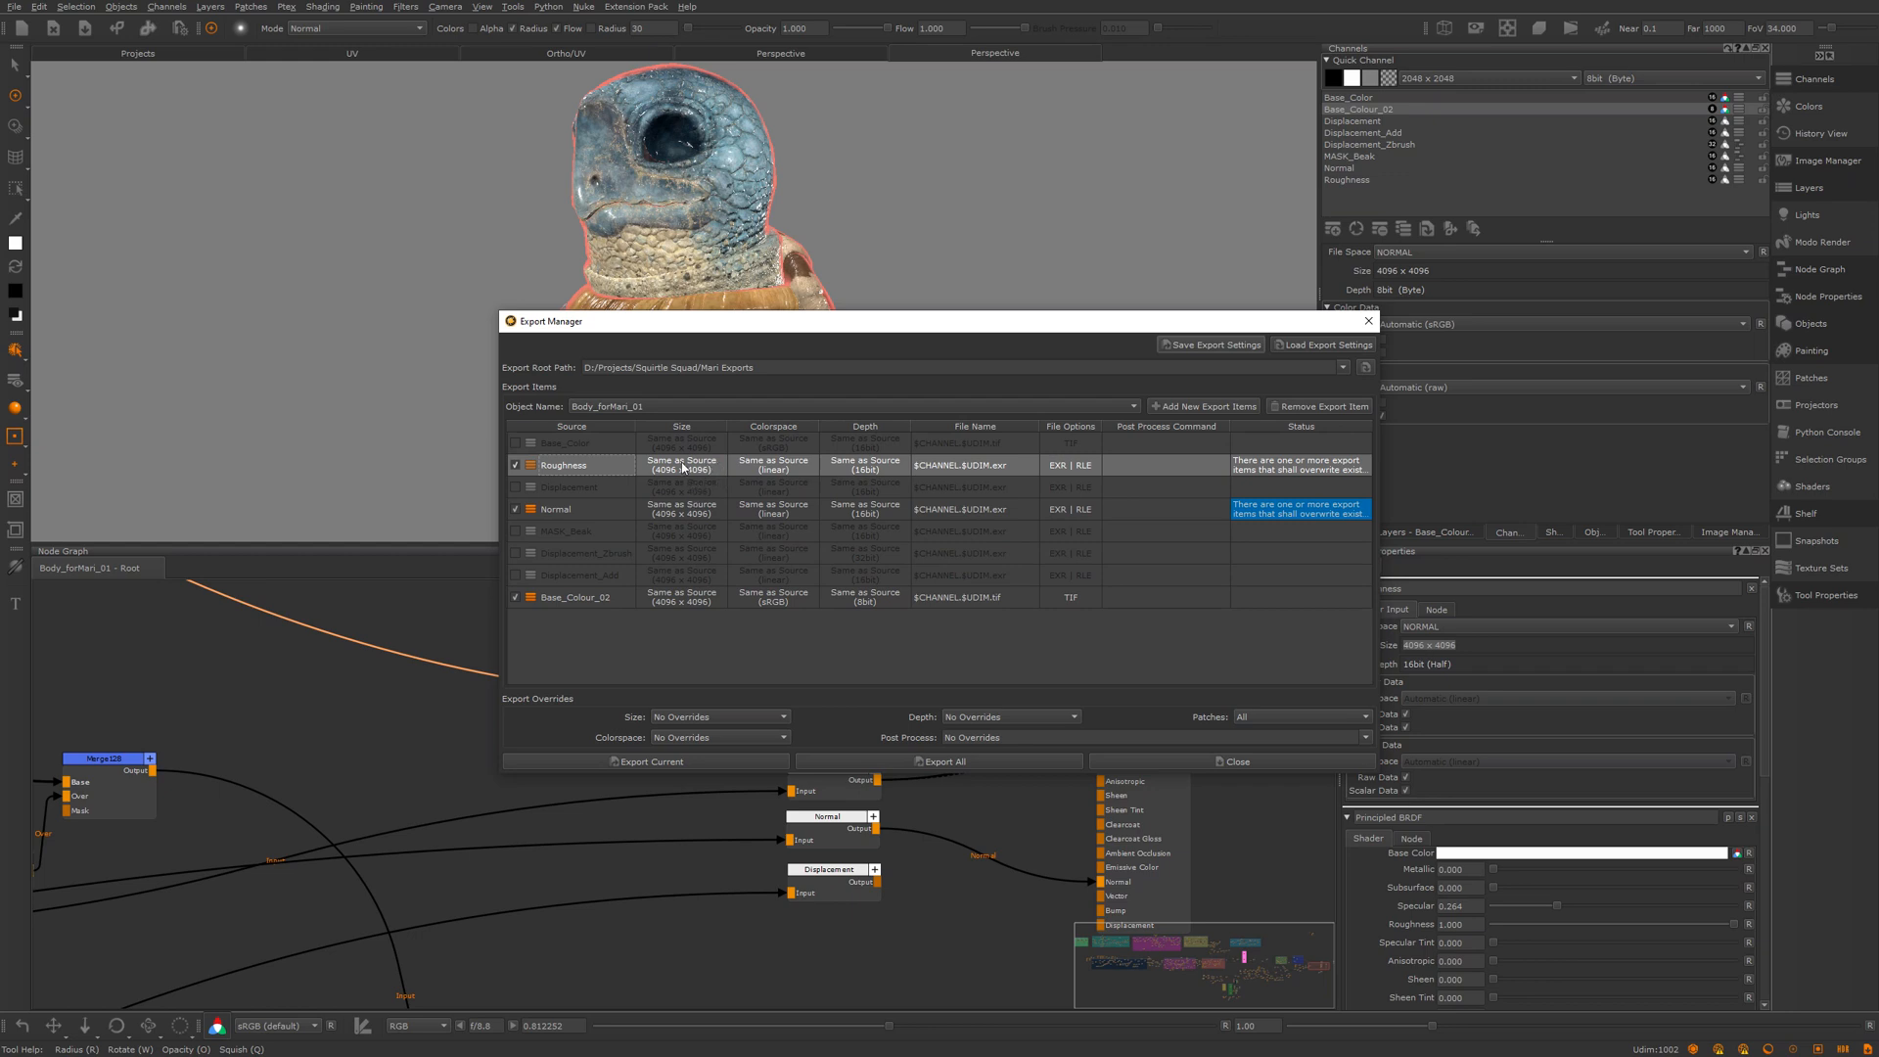
Step: Review the export size options for Roughness and keep Same as Source
{"action": "double_click", "coordinate": [683, 466]}
{"action": "left_click", "coordinate": [682, 466]}
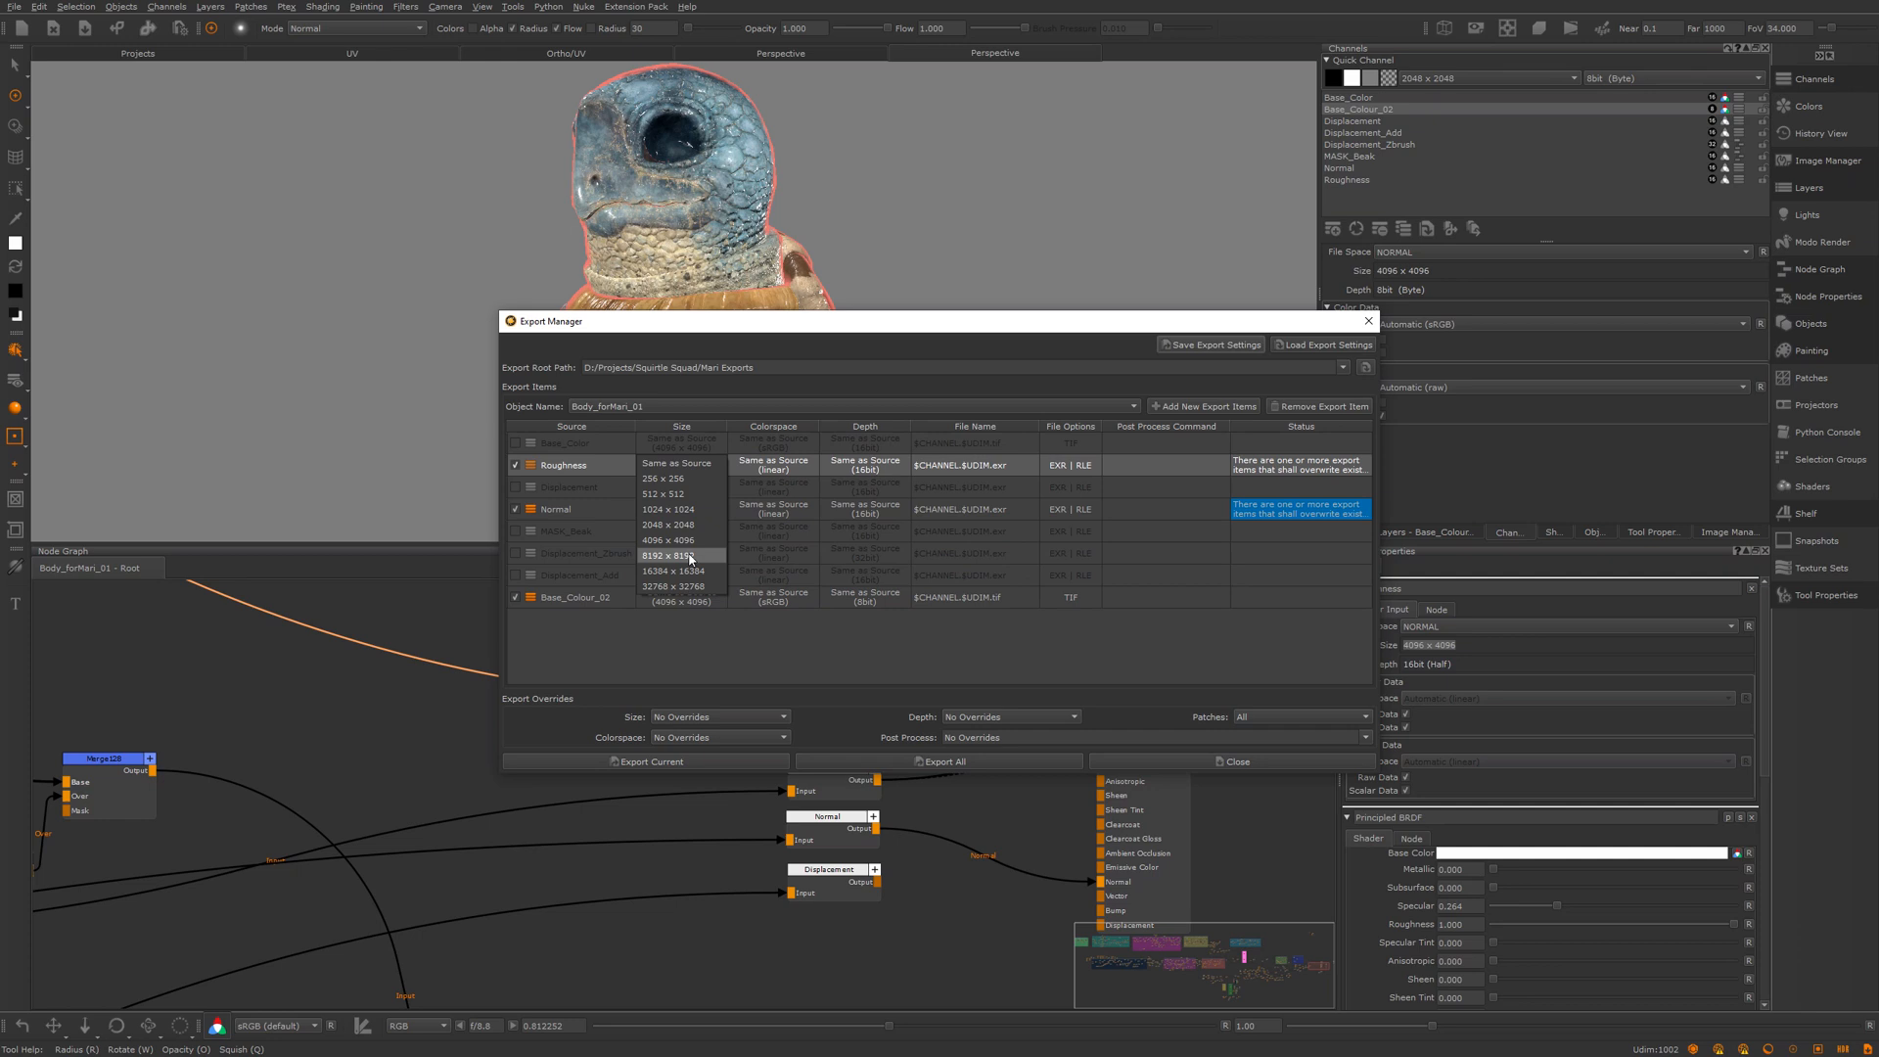
{"action": "left_click", "coordinate": [677, 464]}
{"action": "left_click", "coordinate": [685, 651]}
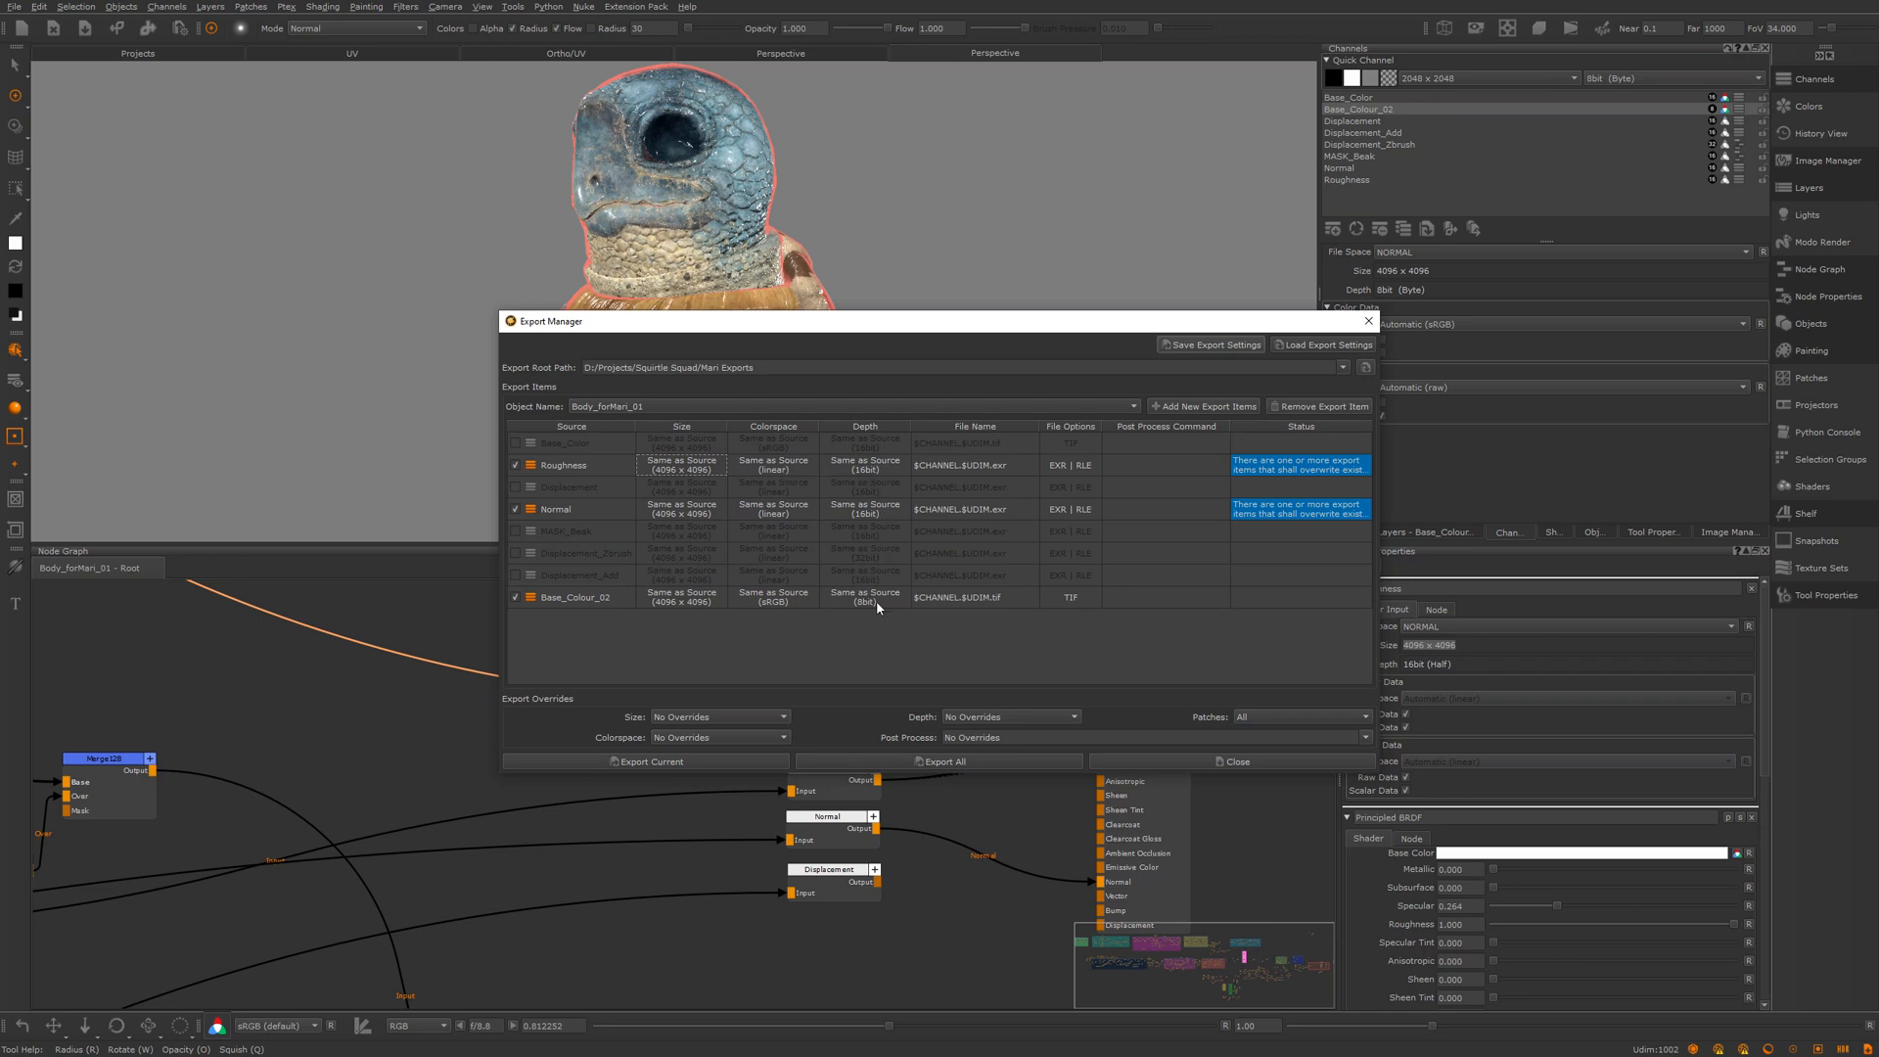
Step: Include Base_Color in the export and set its depth to 8bit (Byte)
{"action": "left_click", "coordinate": [514, 444]}
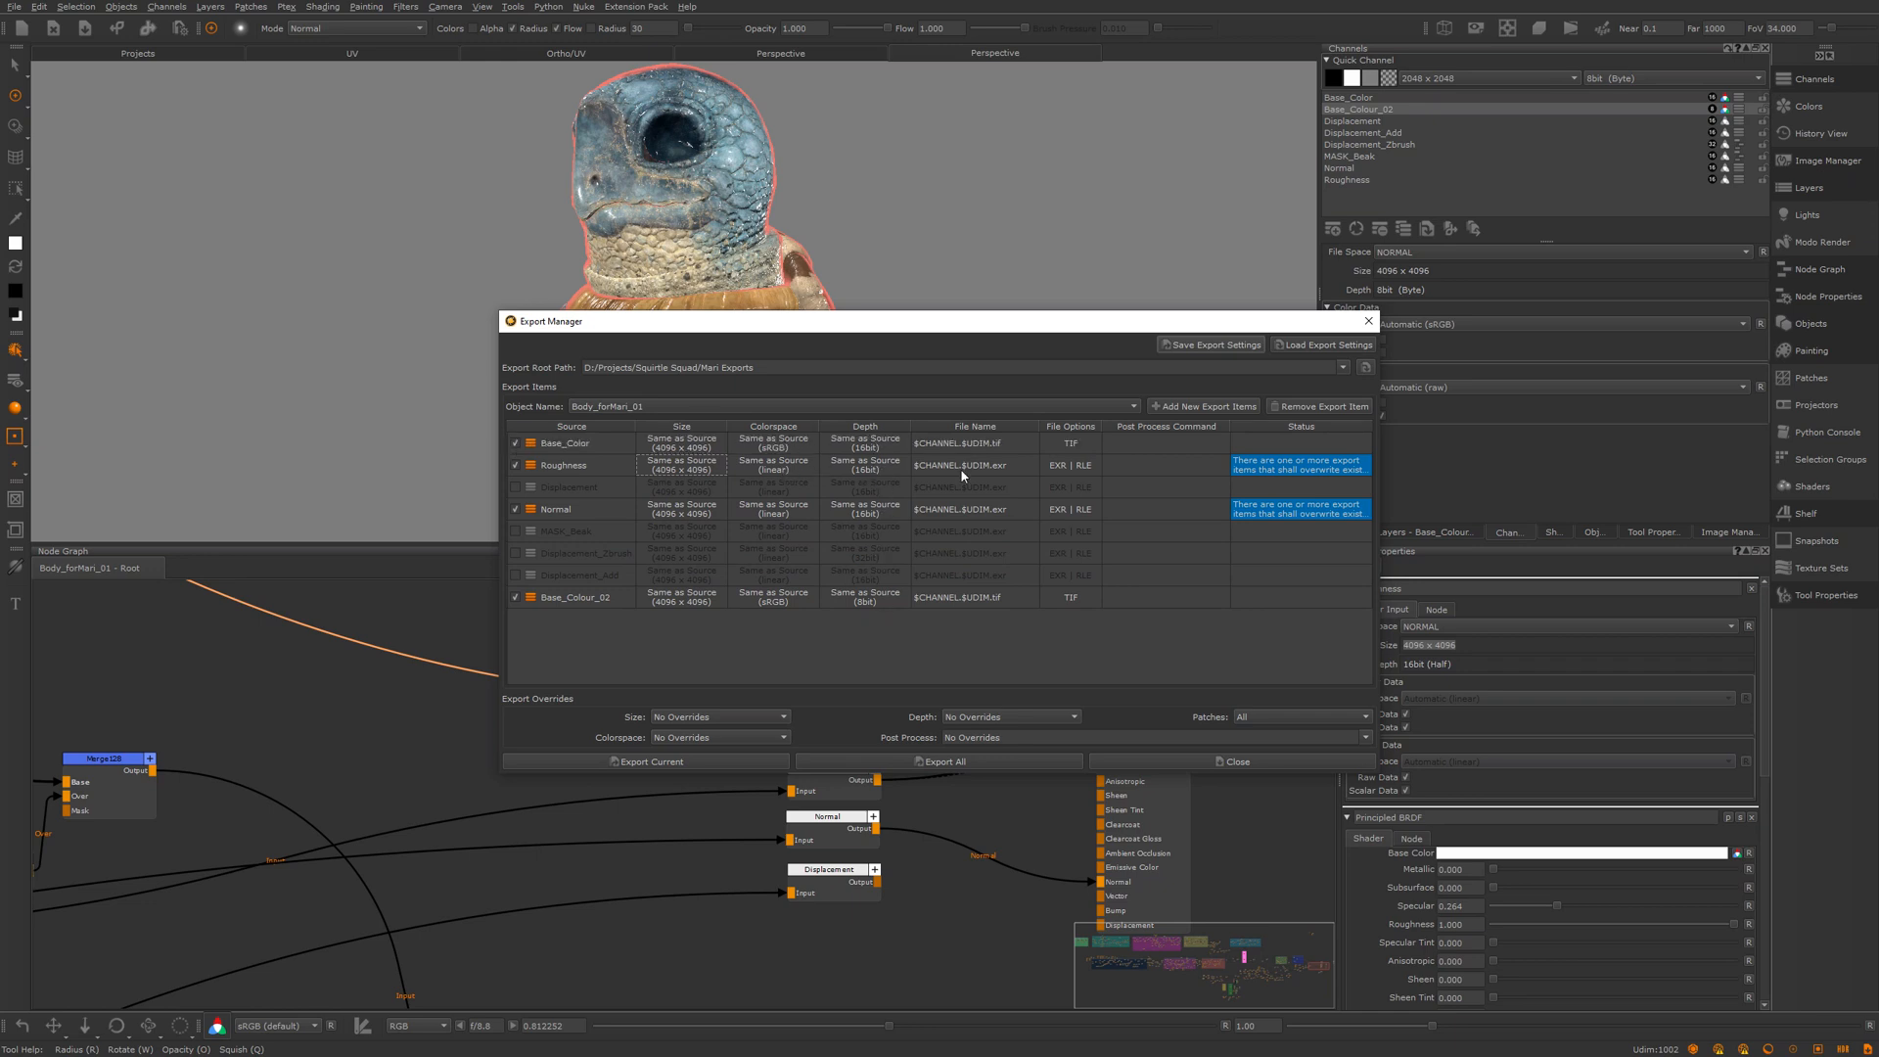
{"action": "double_click", "coordinate": [874, 445]}
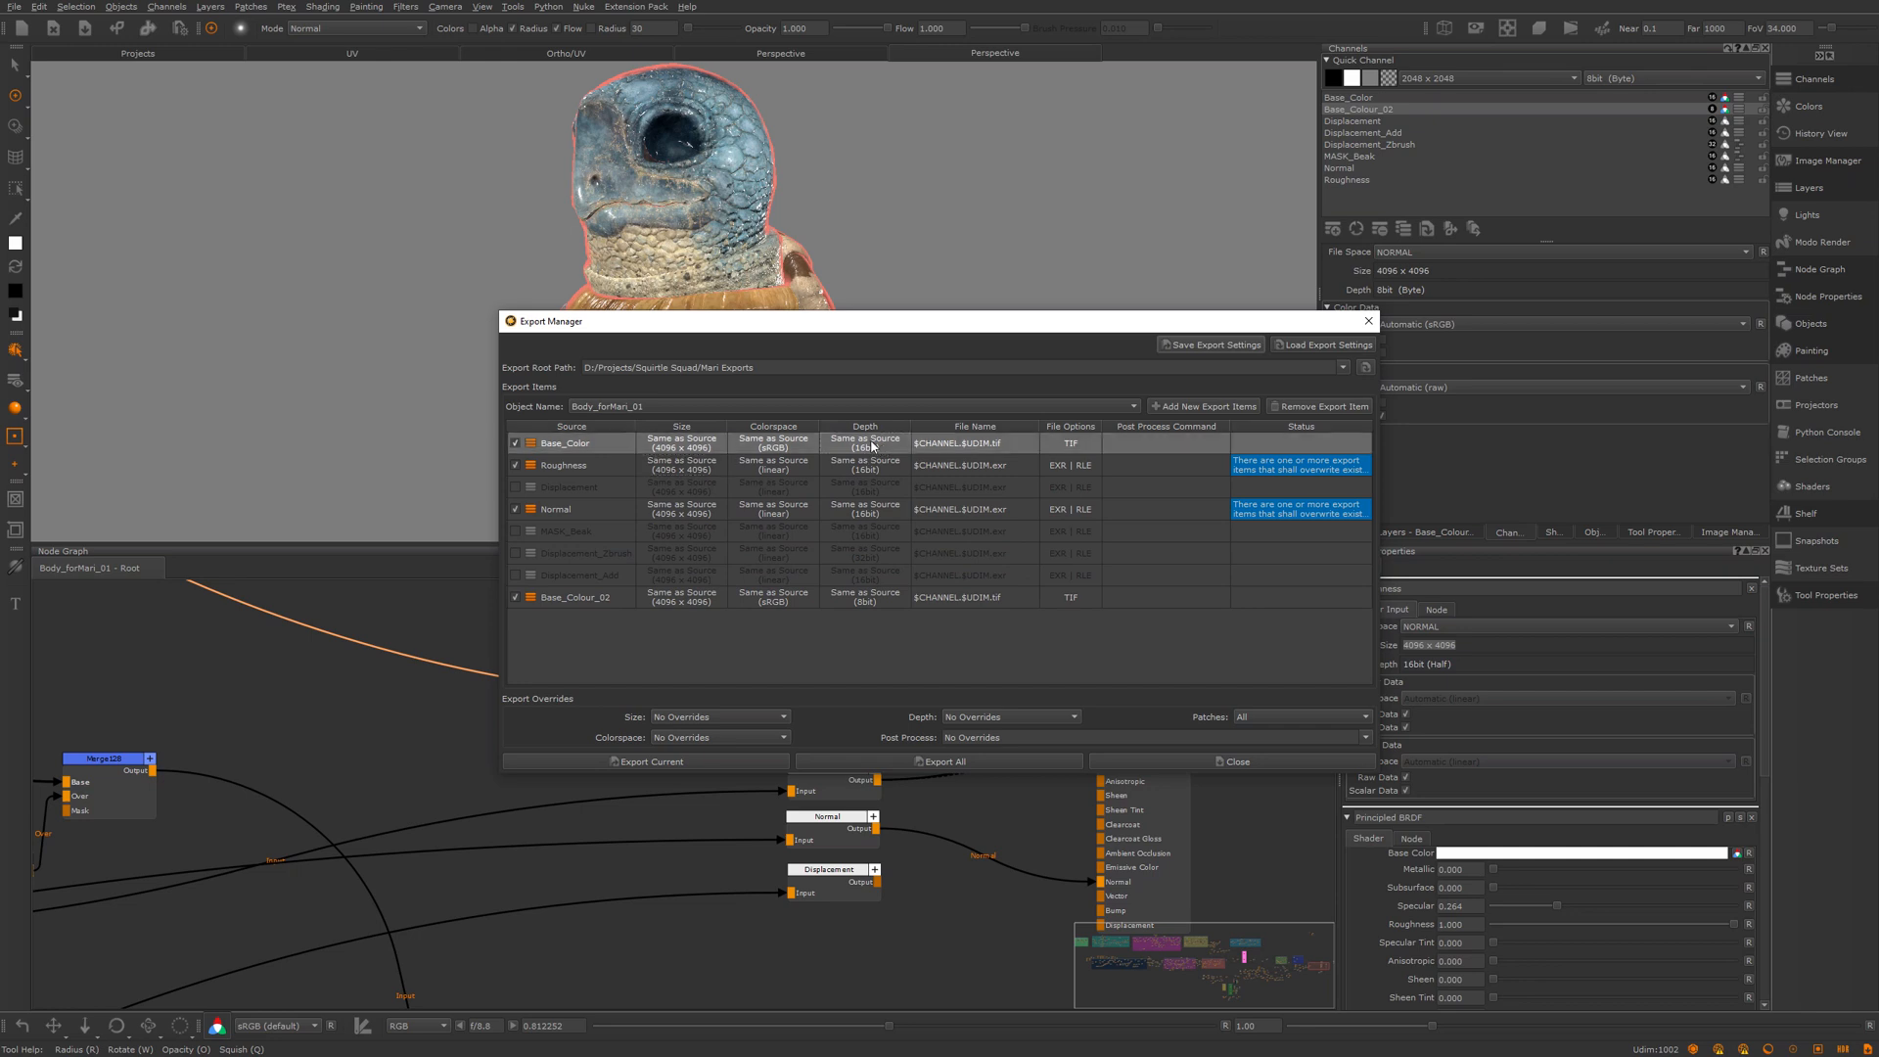
{"action": "left_click", "coordinate": [874, 443]}
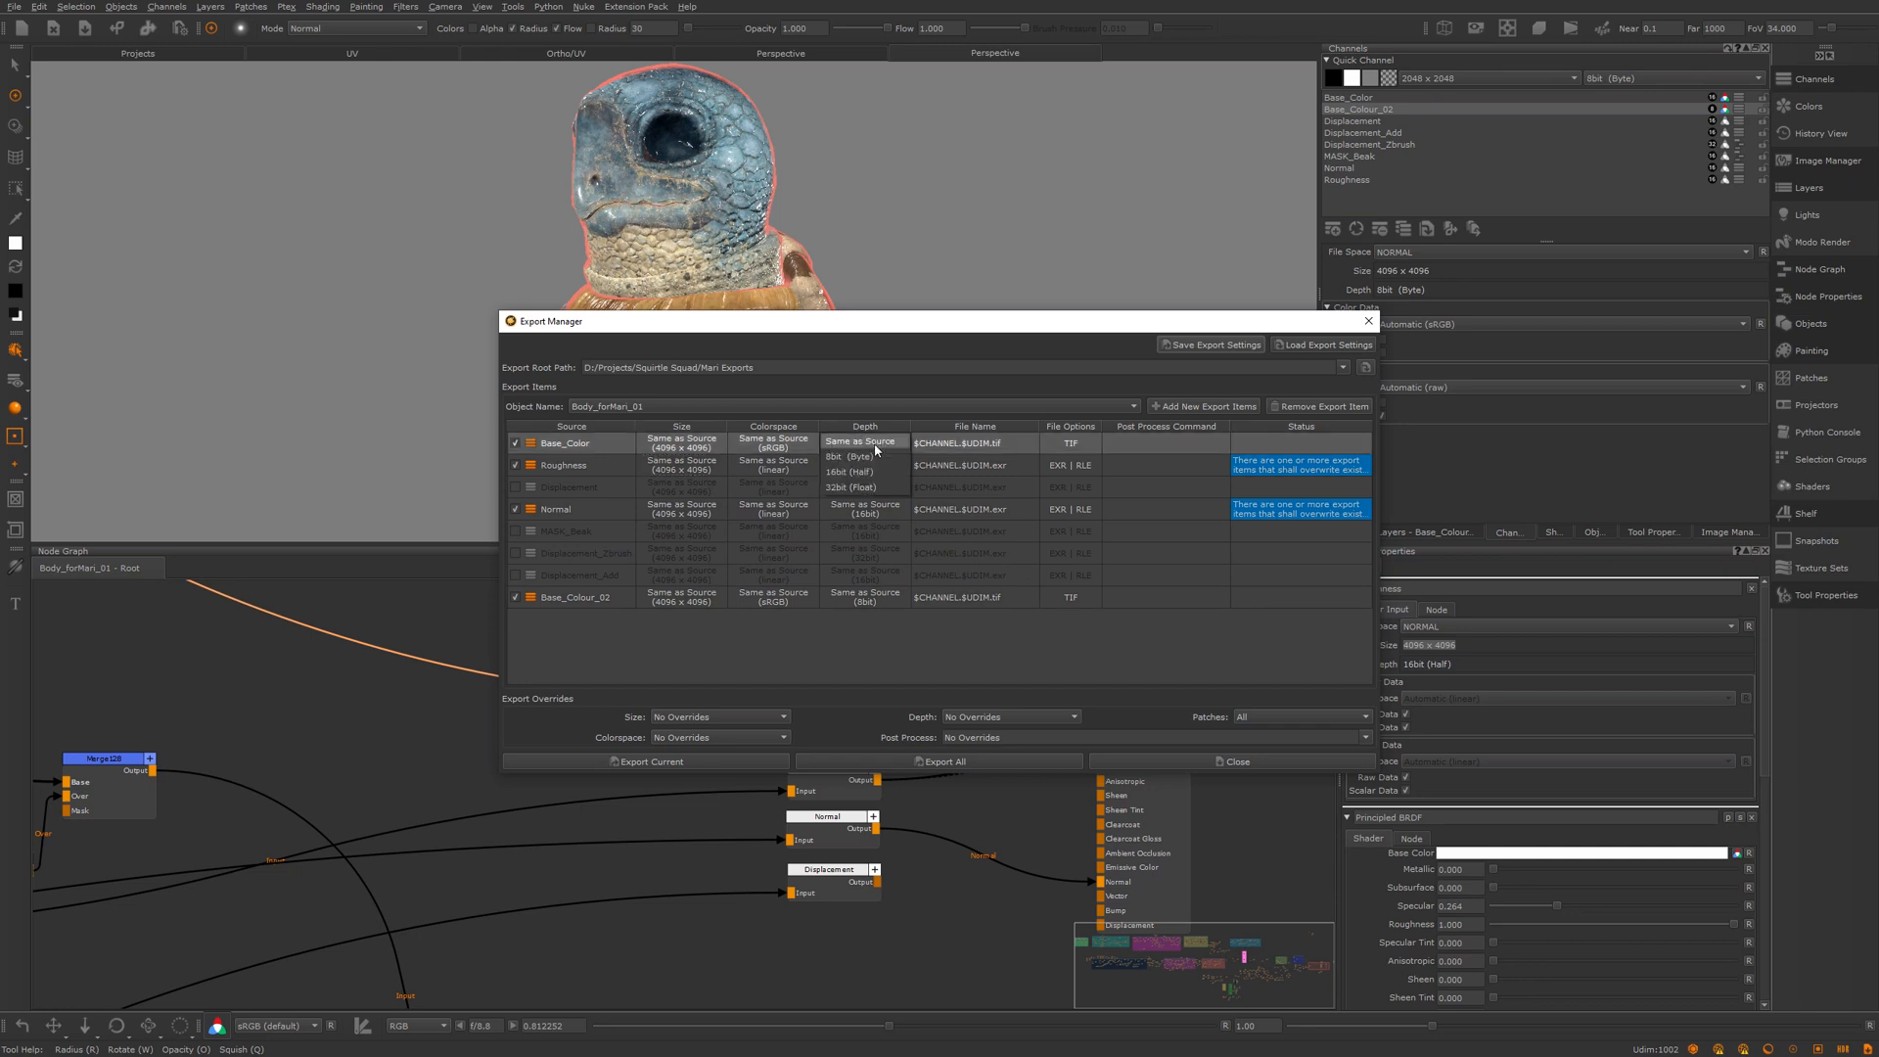
{"action": "left_click", "coordinate": [873, 458]}
{"action": "left_click", "coordinate": [883, 660]}
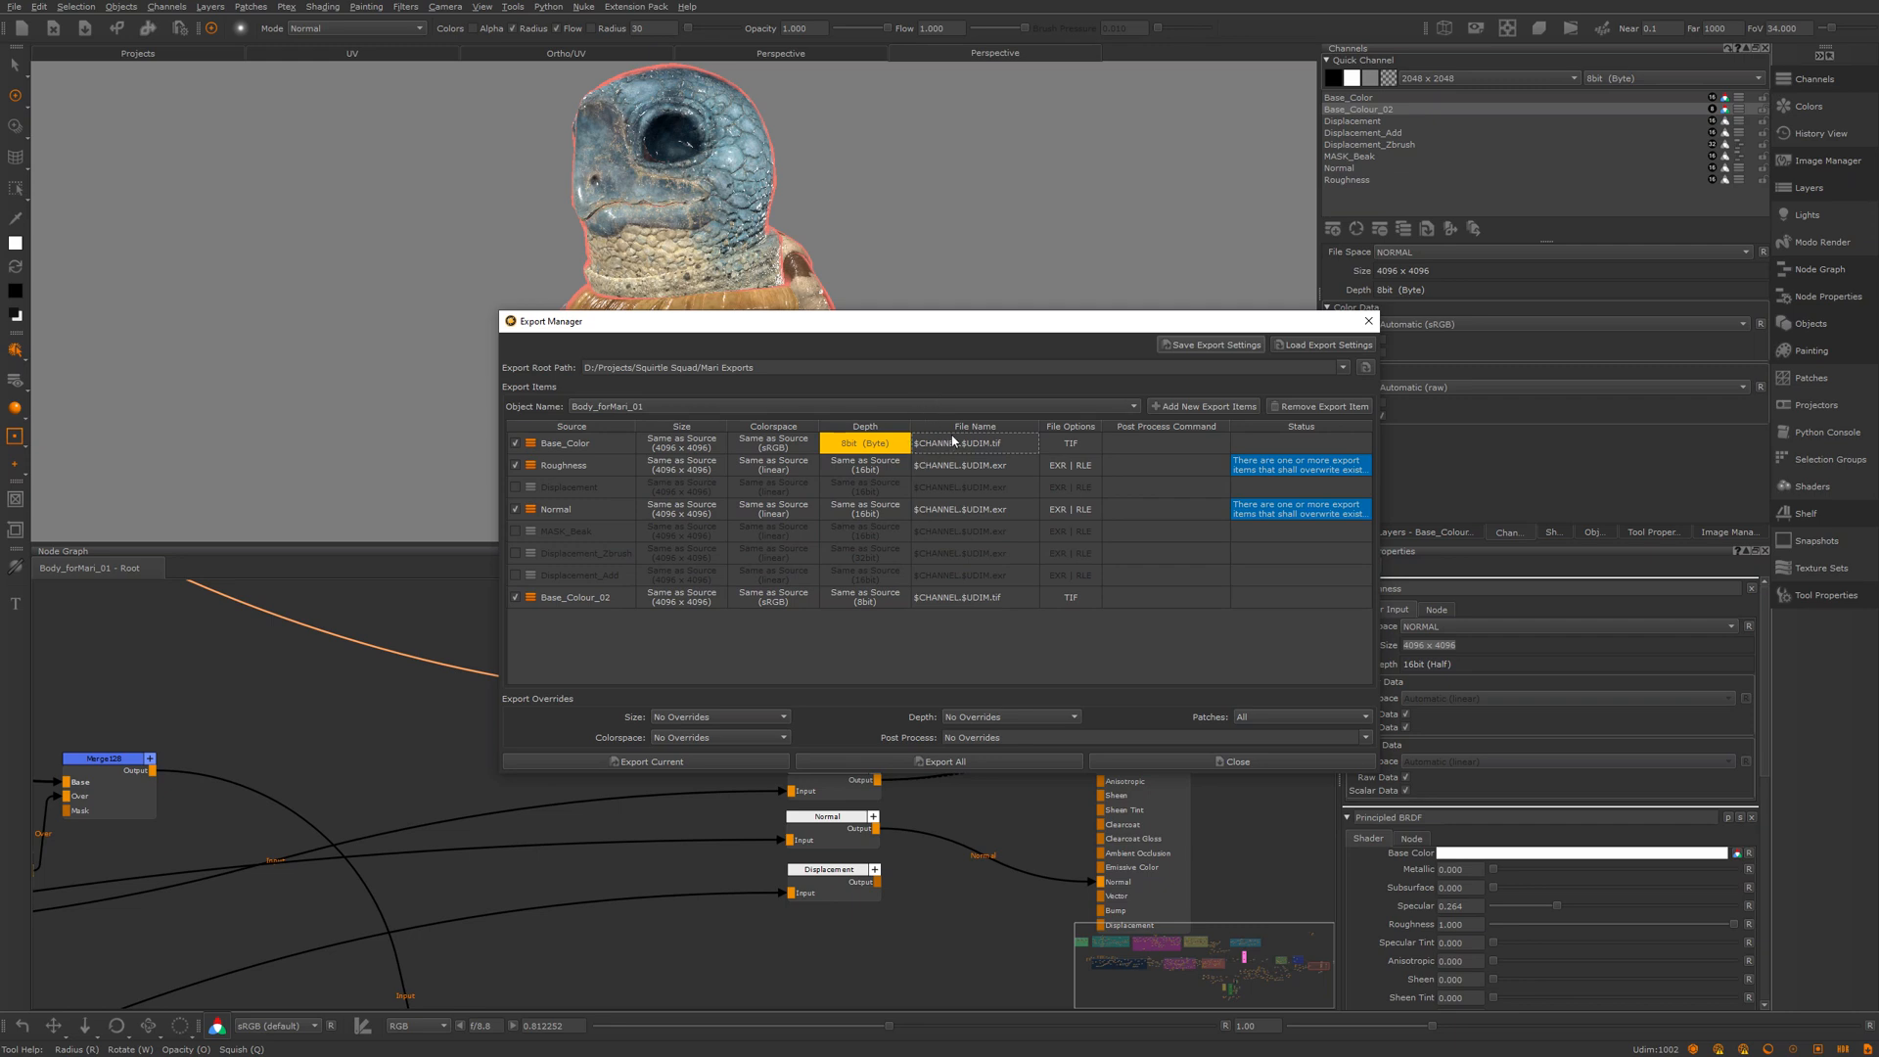
Step: Check the TIF file options of the Base_Color export item and close them unchanged
{"action": "mouse_move", "coordinate": [974, 445]}
{"action": "double_click", "coordinate": [1074, 441]}
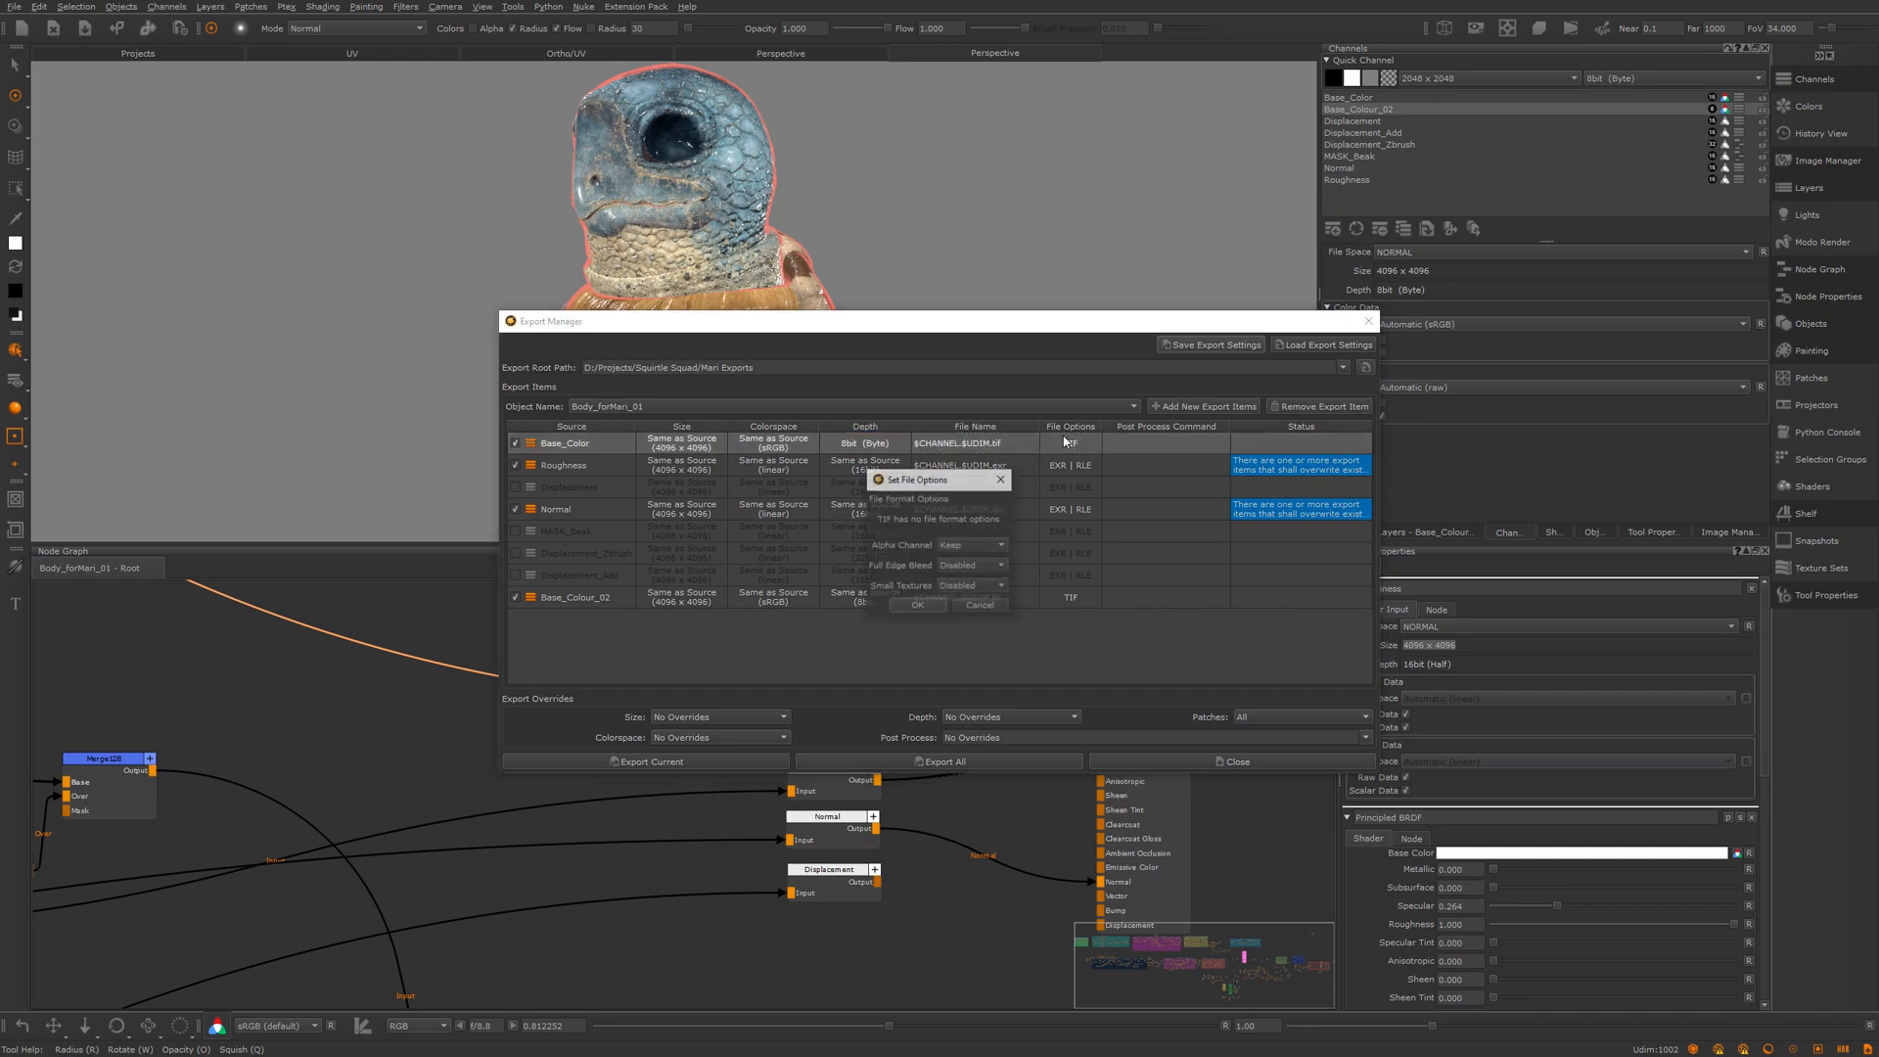
{"action": "left_click", "coordinate": [1001, 480]}
Step: Change the extension of Base_Color's export file name to png and check the resulting file options
{"action": "double_click", "coordinate": [994, 442]}
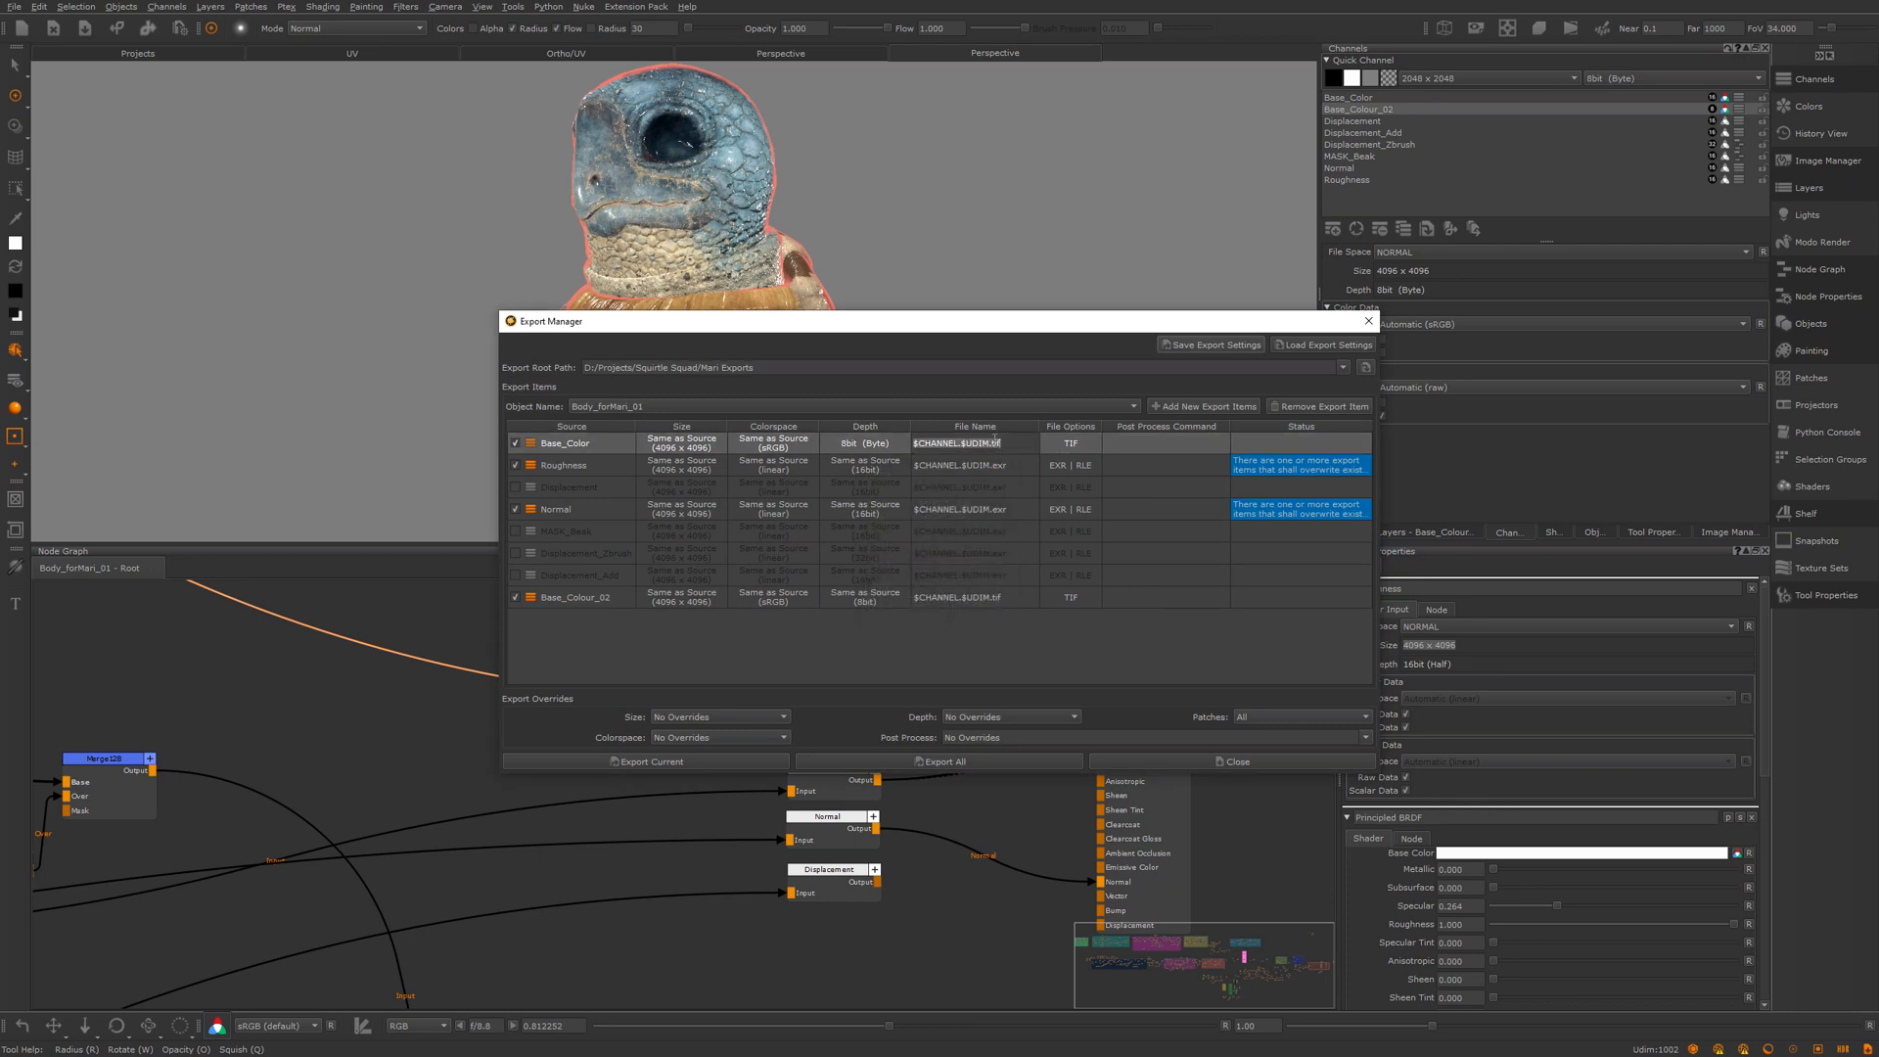
{"action": "double_click", "coordinate": [995, 440]}
{"action": "type", "text": "png"}
{"action": "key", "text": "Return"}
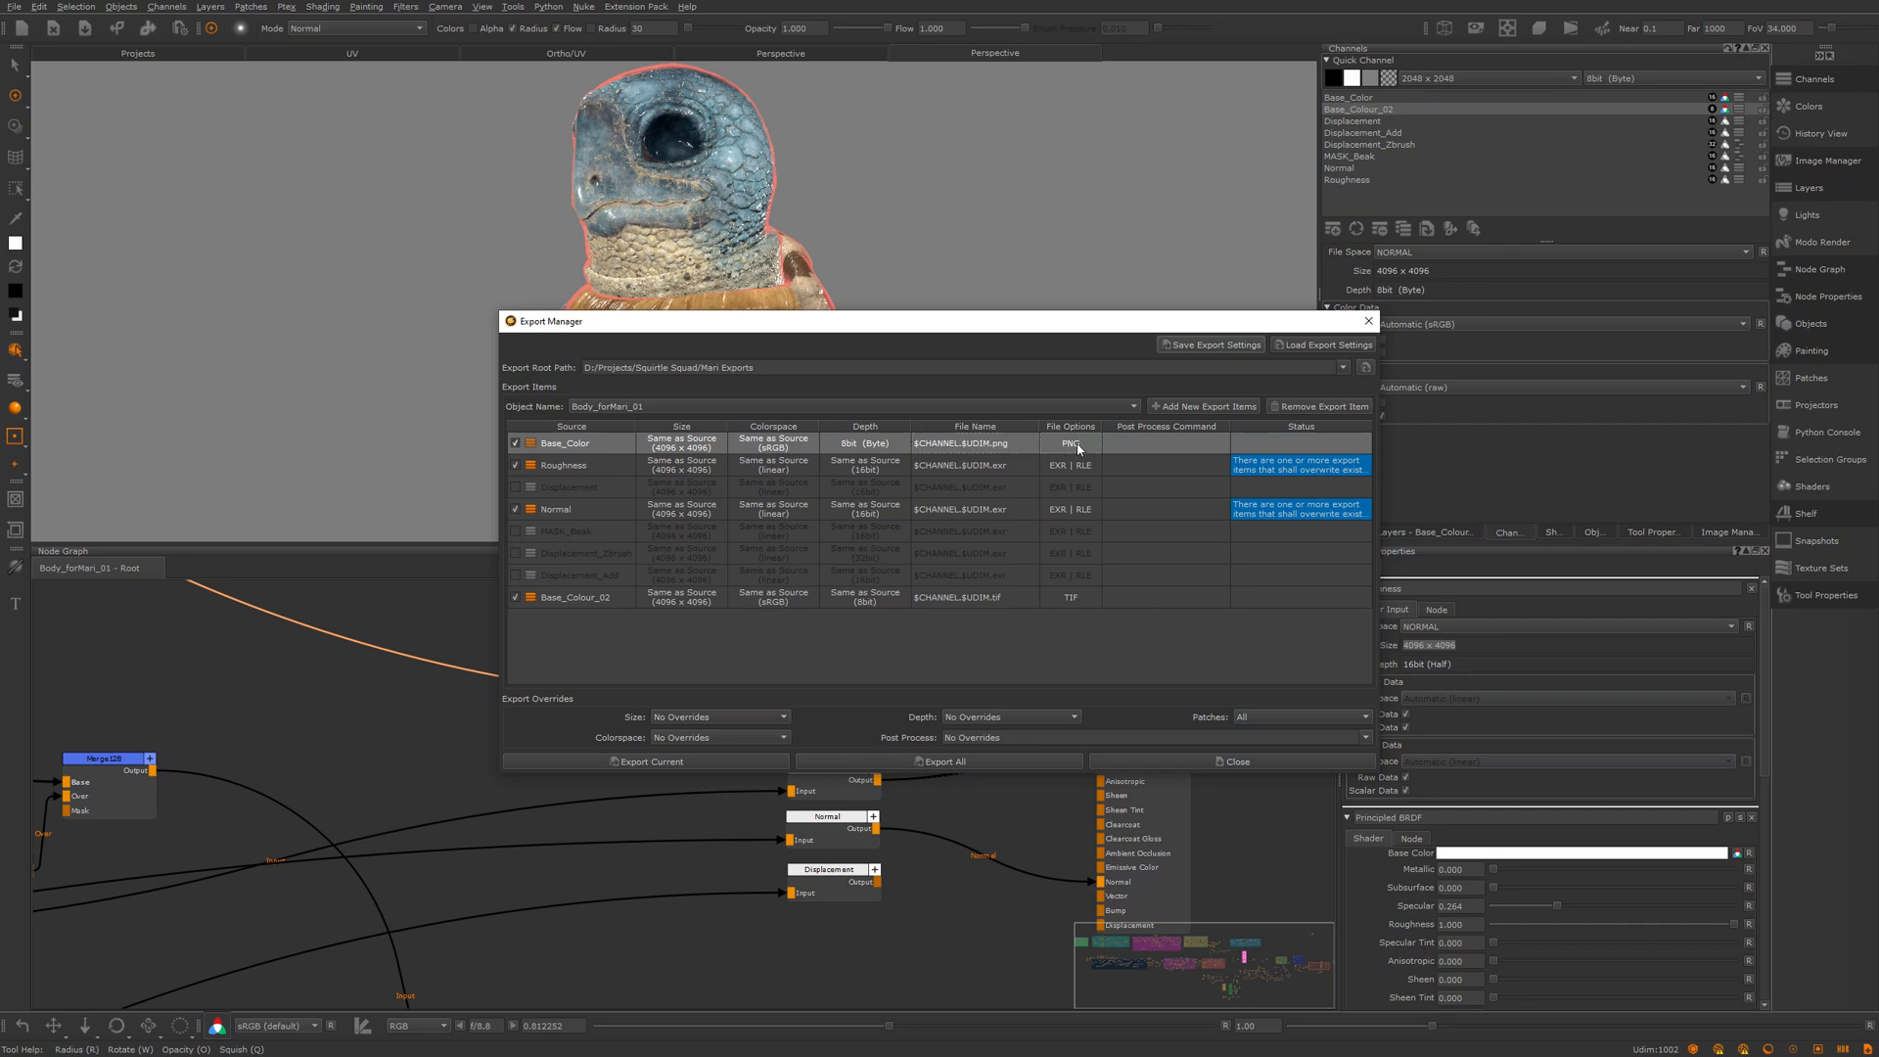
{"action": "double_click", "coordinate": [1076, 442]}
{"action": "left_click", "coordinate": [1002, 478]}
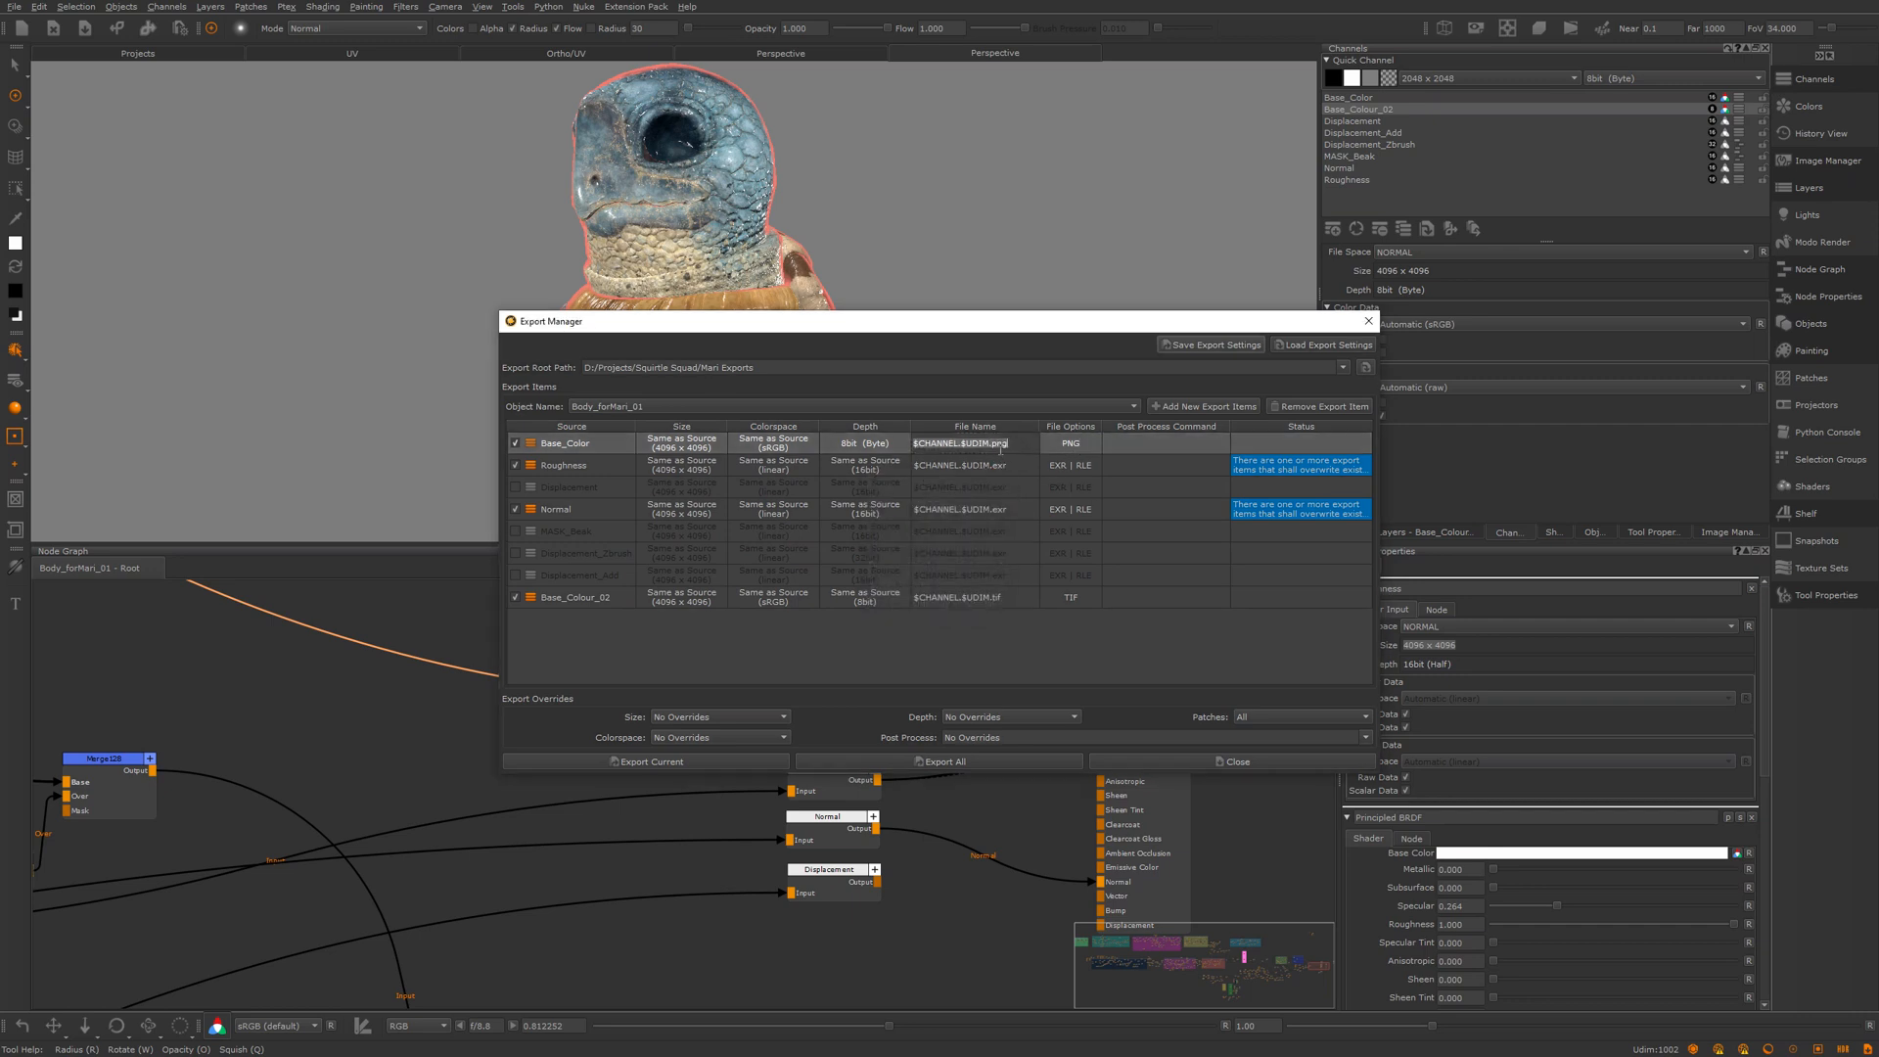
Step: Try exr as the extension of Base_Color's export file name and set it back to tif
{"action": "double_click", "coordinate": [994, 442]}
{"action": "type", "text": "exr"}
{"action": "key", "text": "Return"}
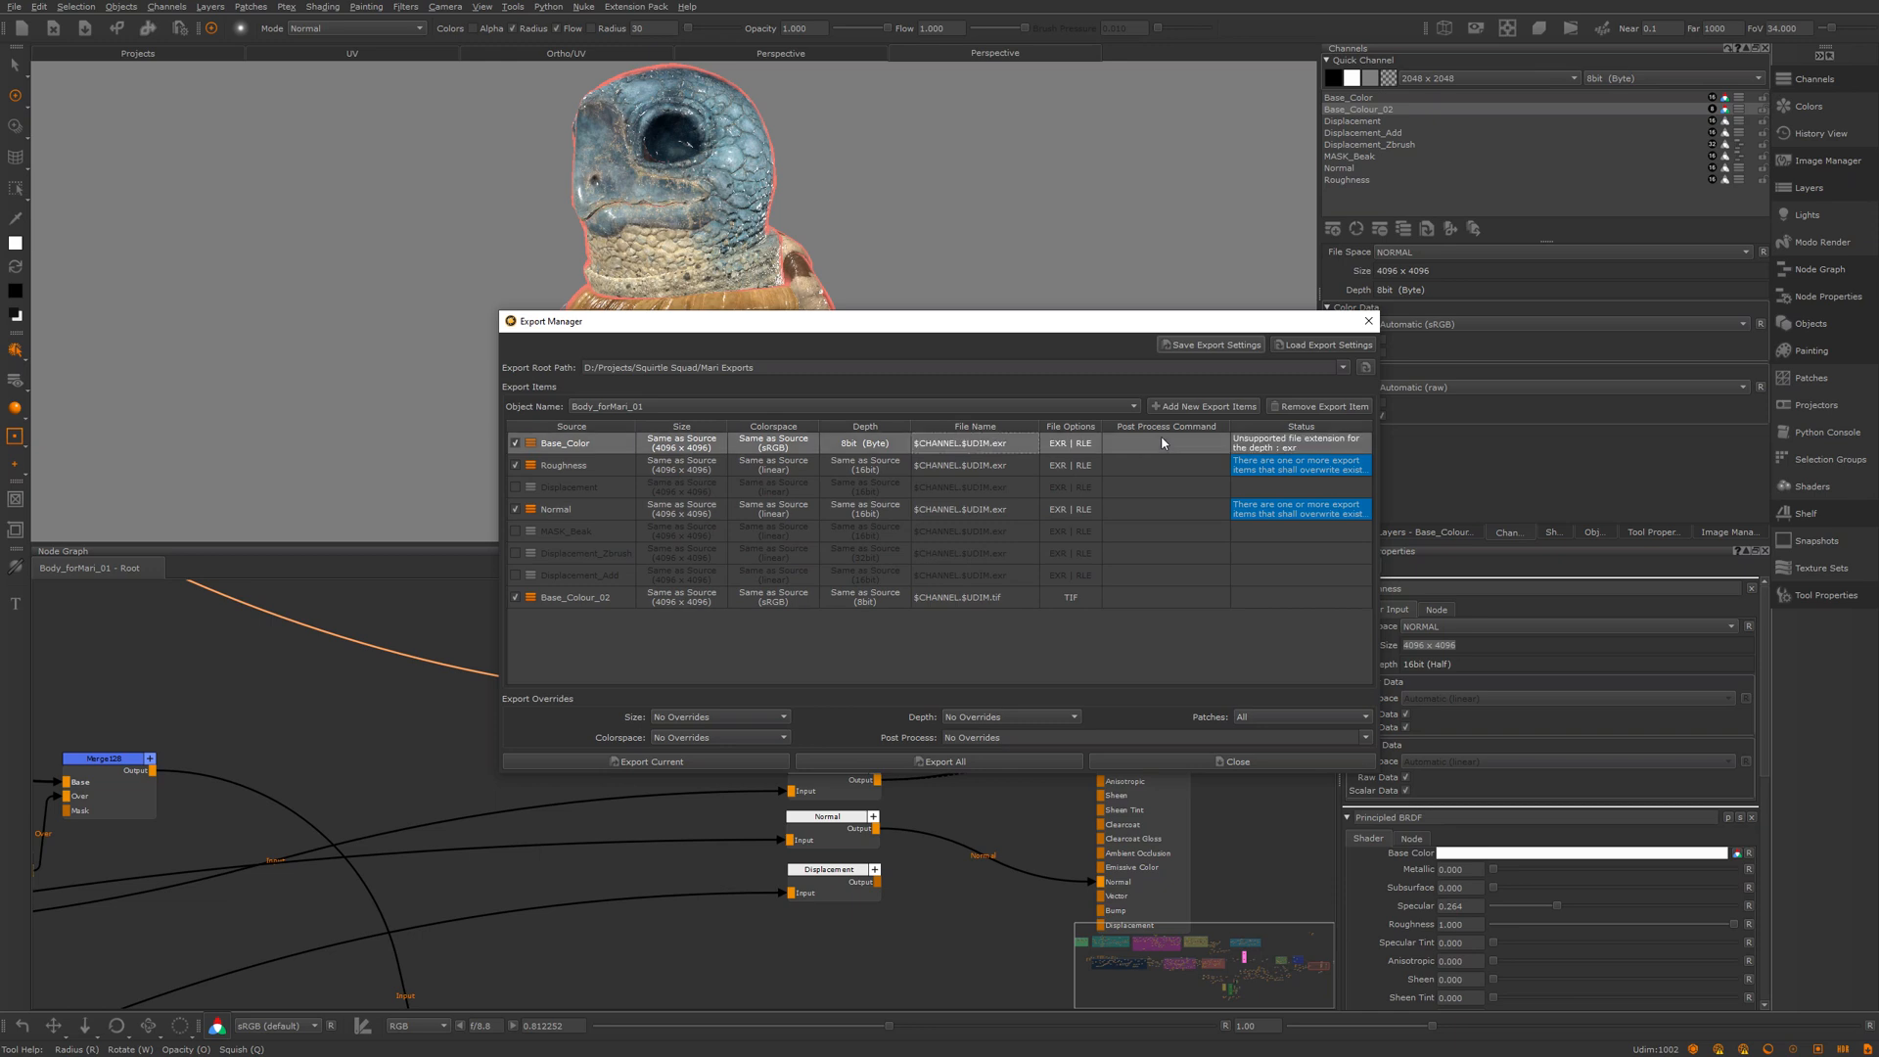
{"action": "key", "text": "BackSpace"}
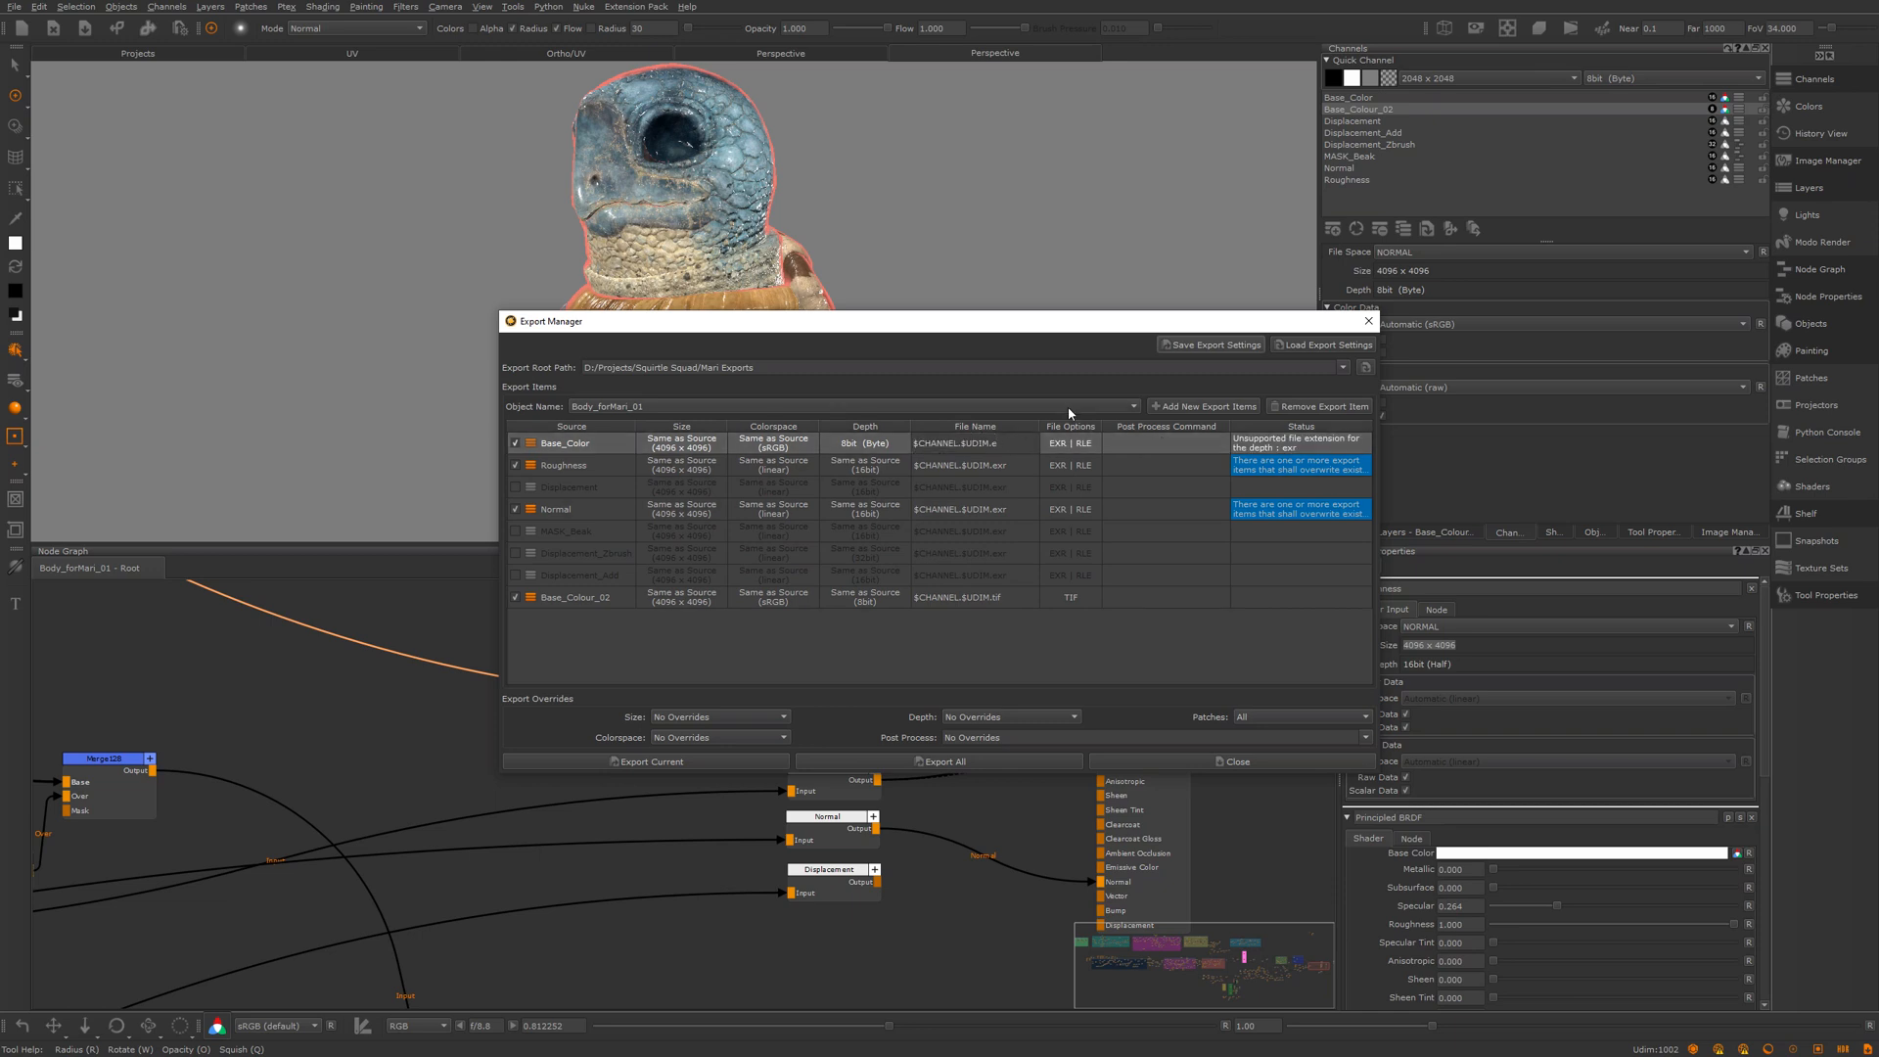
{"action": "type", "text": "tif"}
{"action": "key", "text": "Return"}
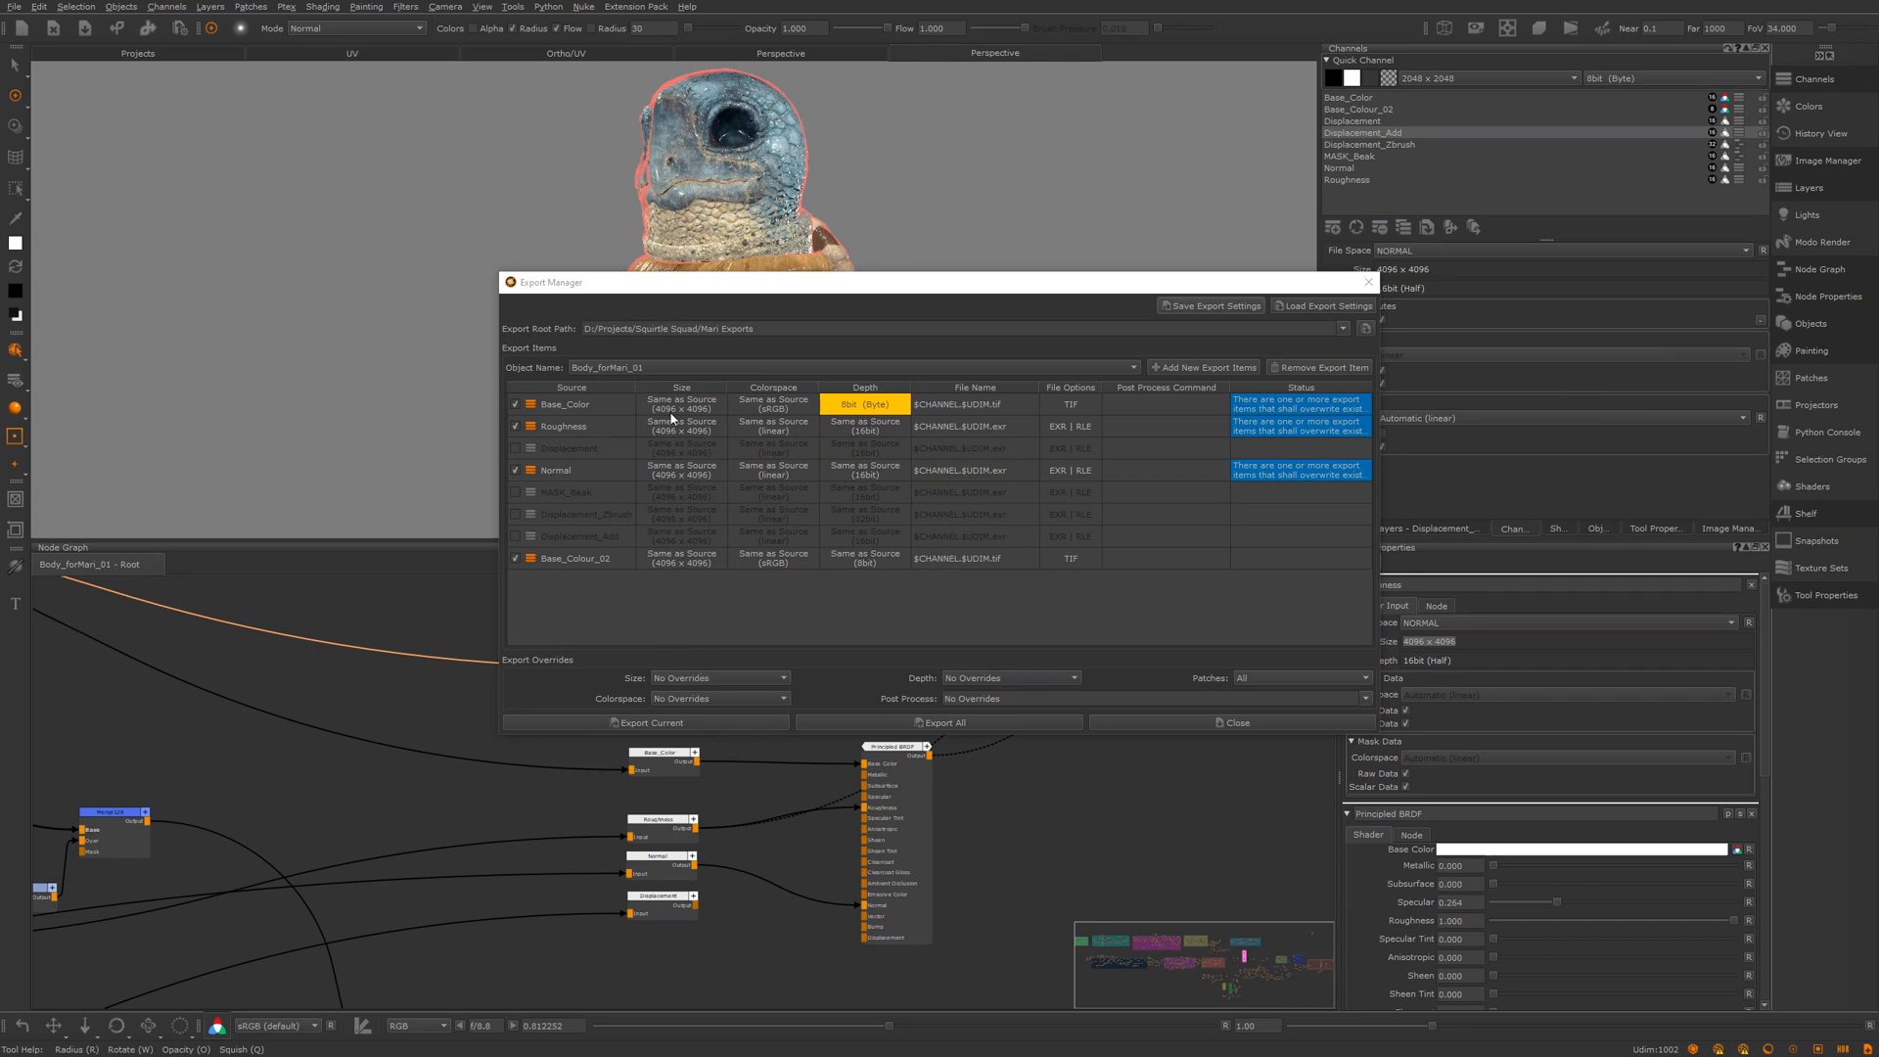
Step: Try a 2048 x 2048 size override for the export items and reset it to No Overrides
{"action": "left_click", "coordinate": [685, 682]}
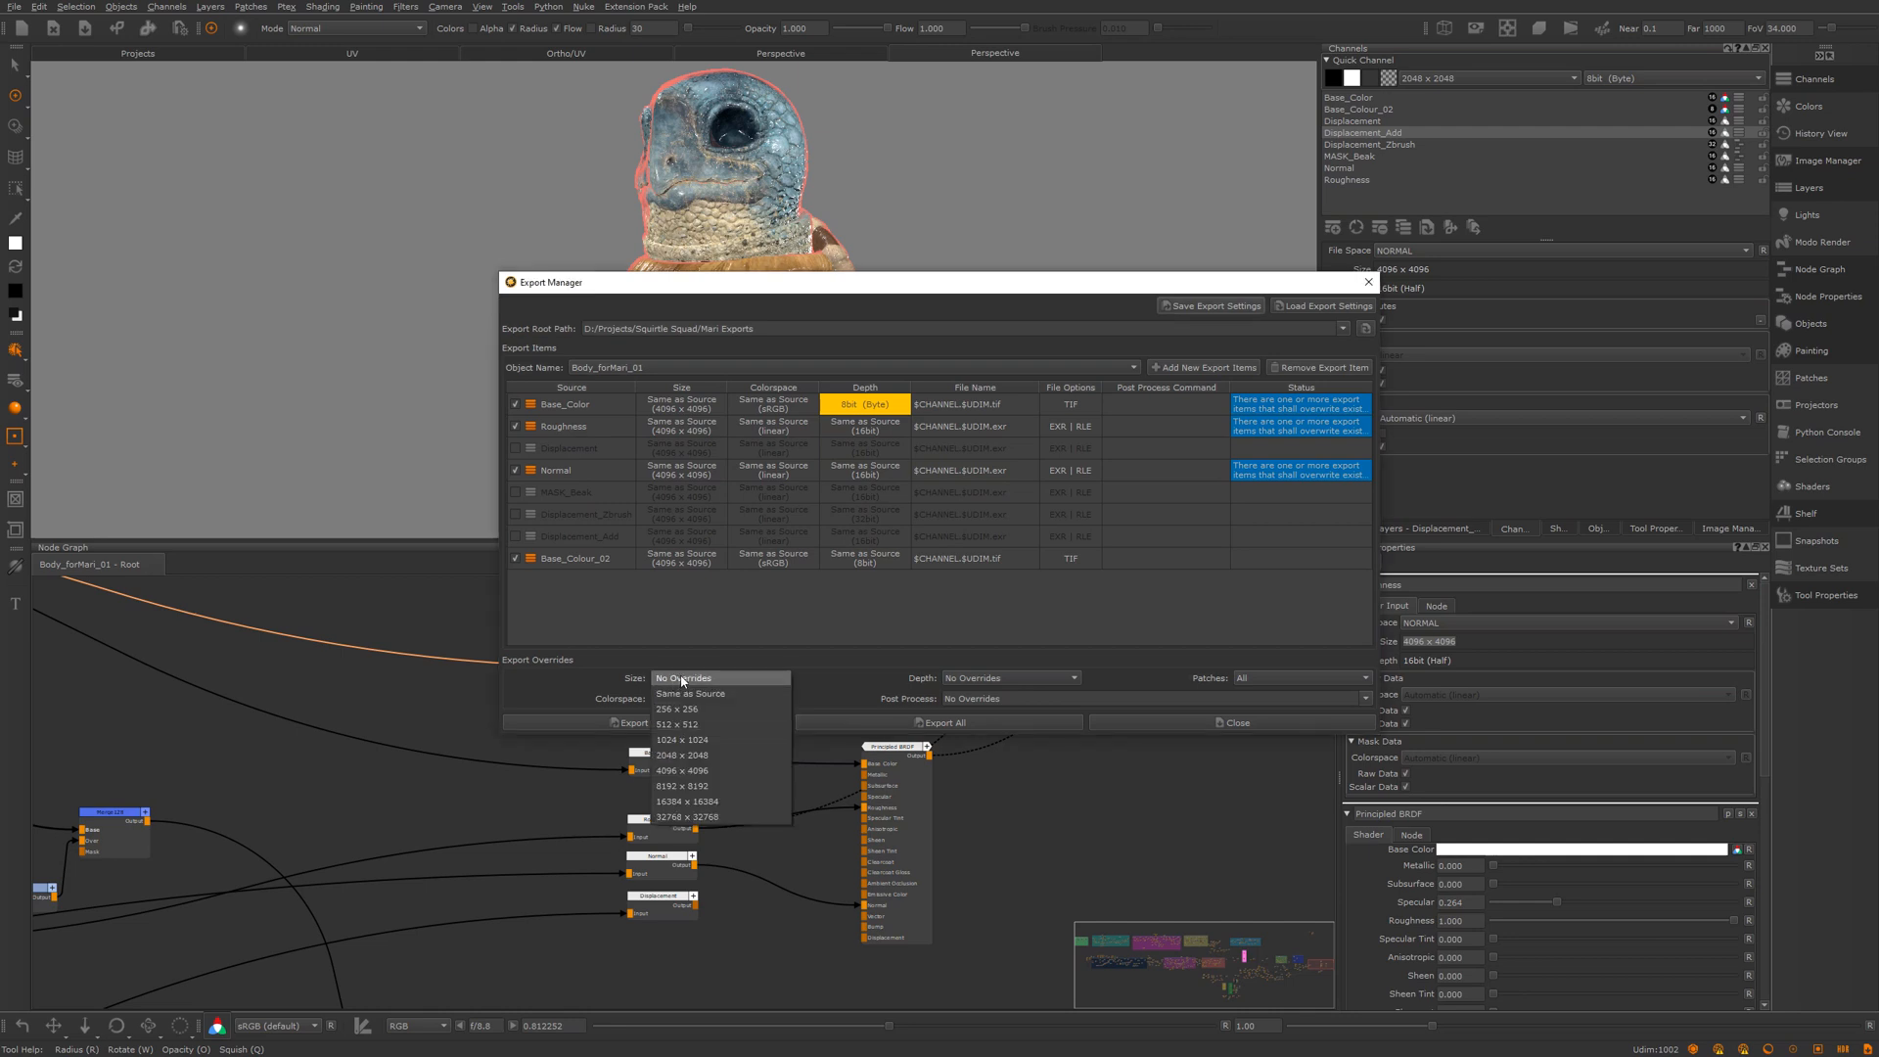
{"action": "left_click", "coordinate": [702, 755]}
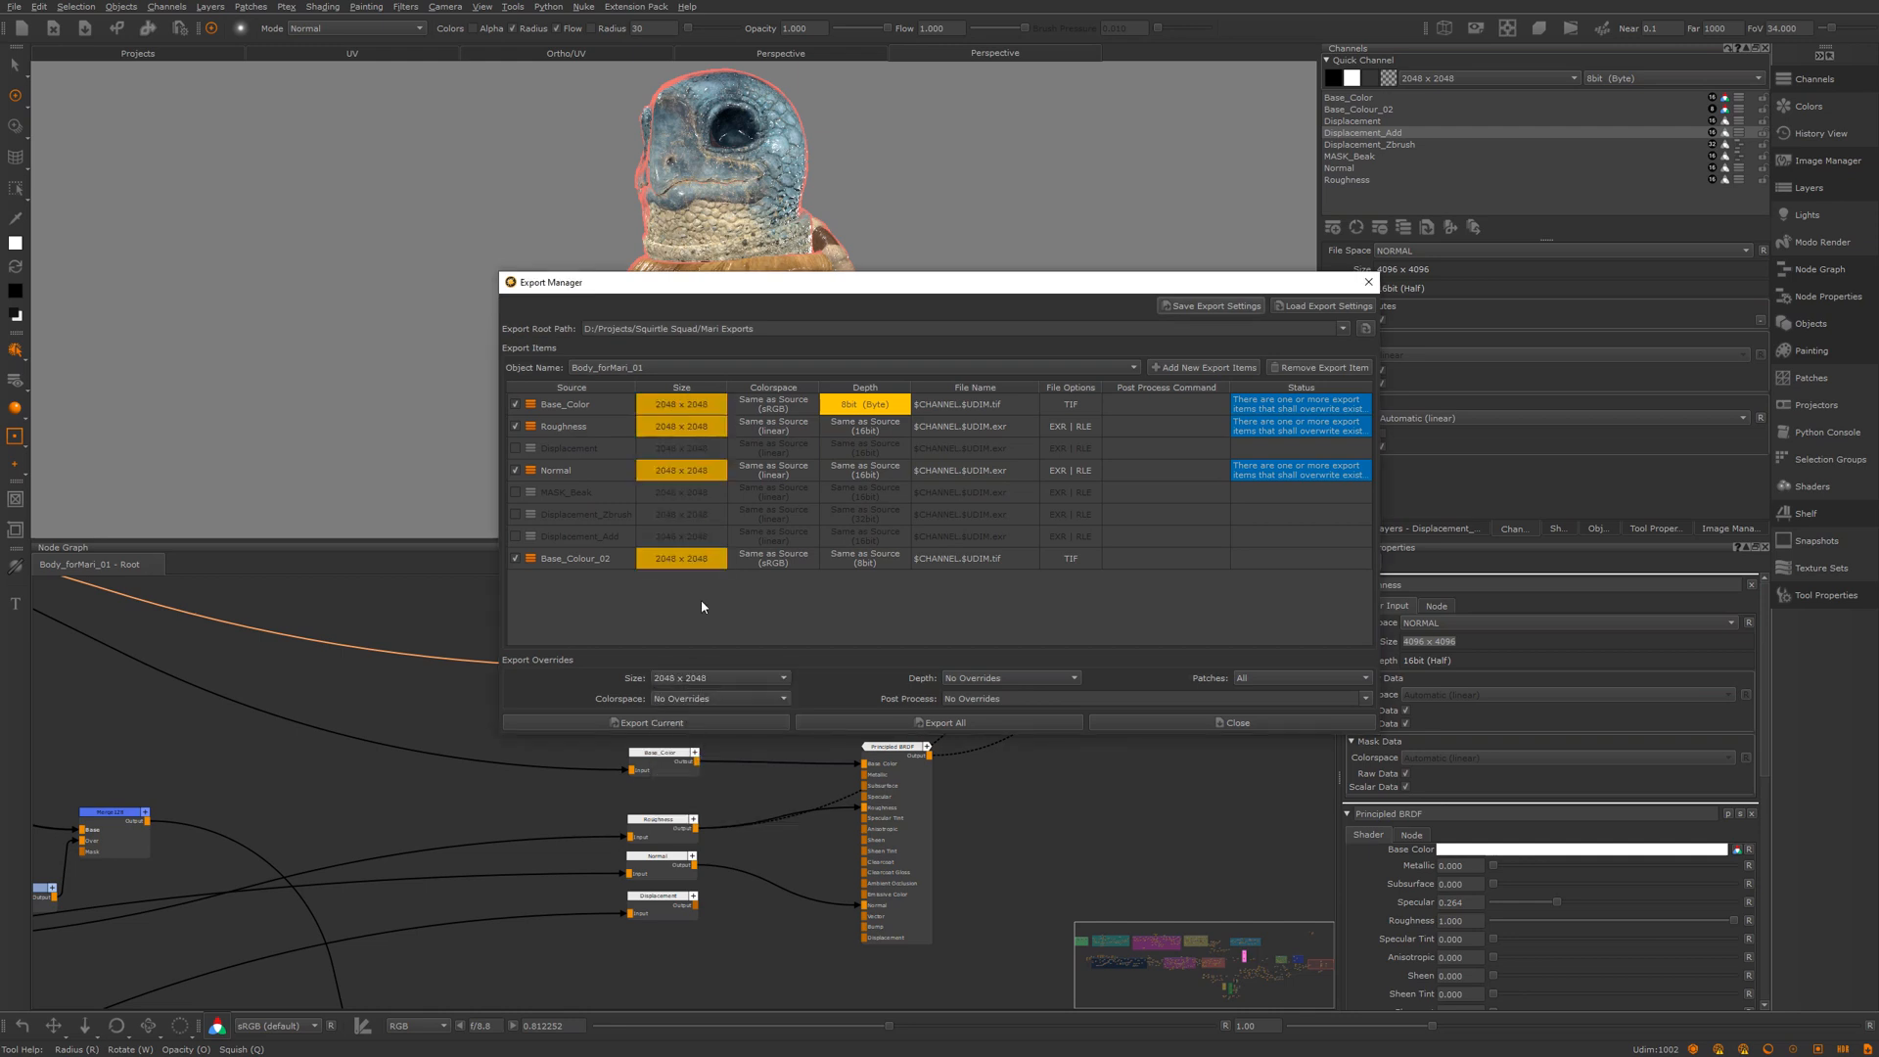
{"action": "left_click", "coordinate": [697, 677]}
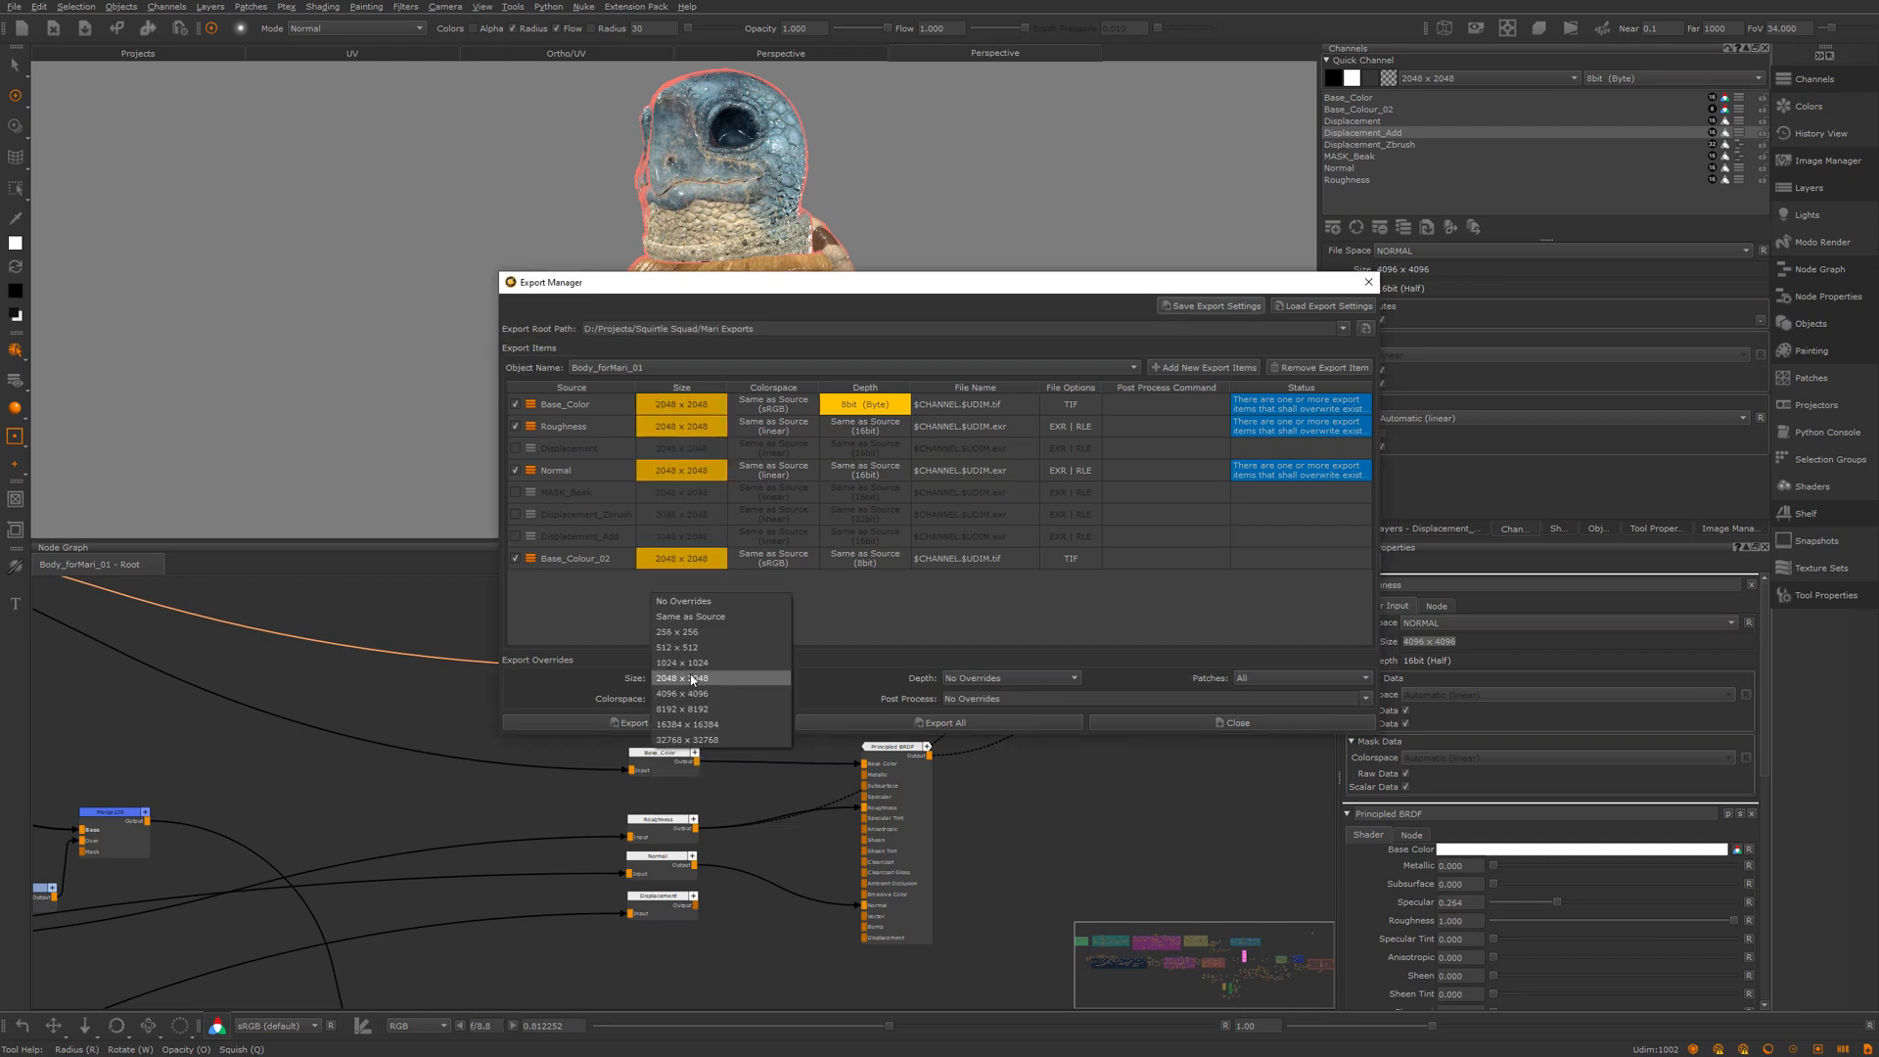
{"action": "left_click", "coordinate": [697, 603]}
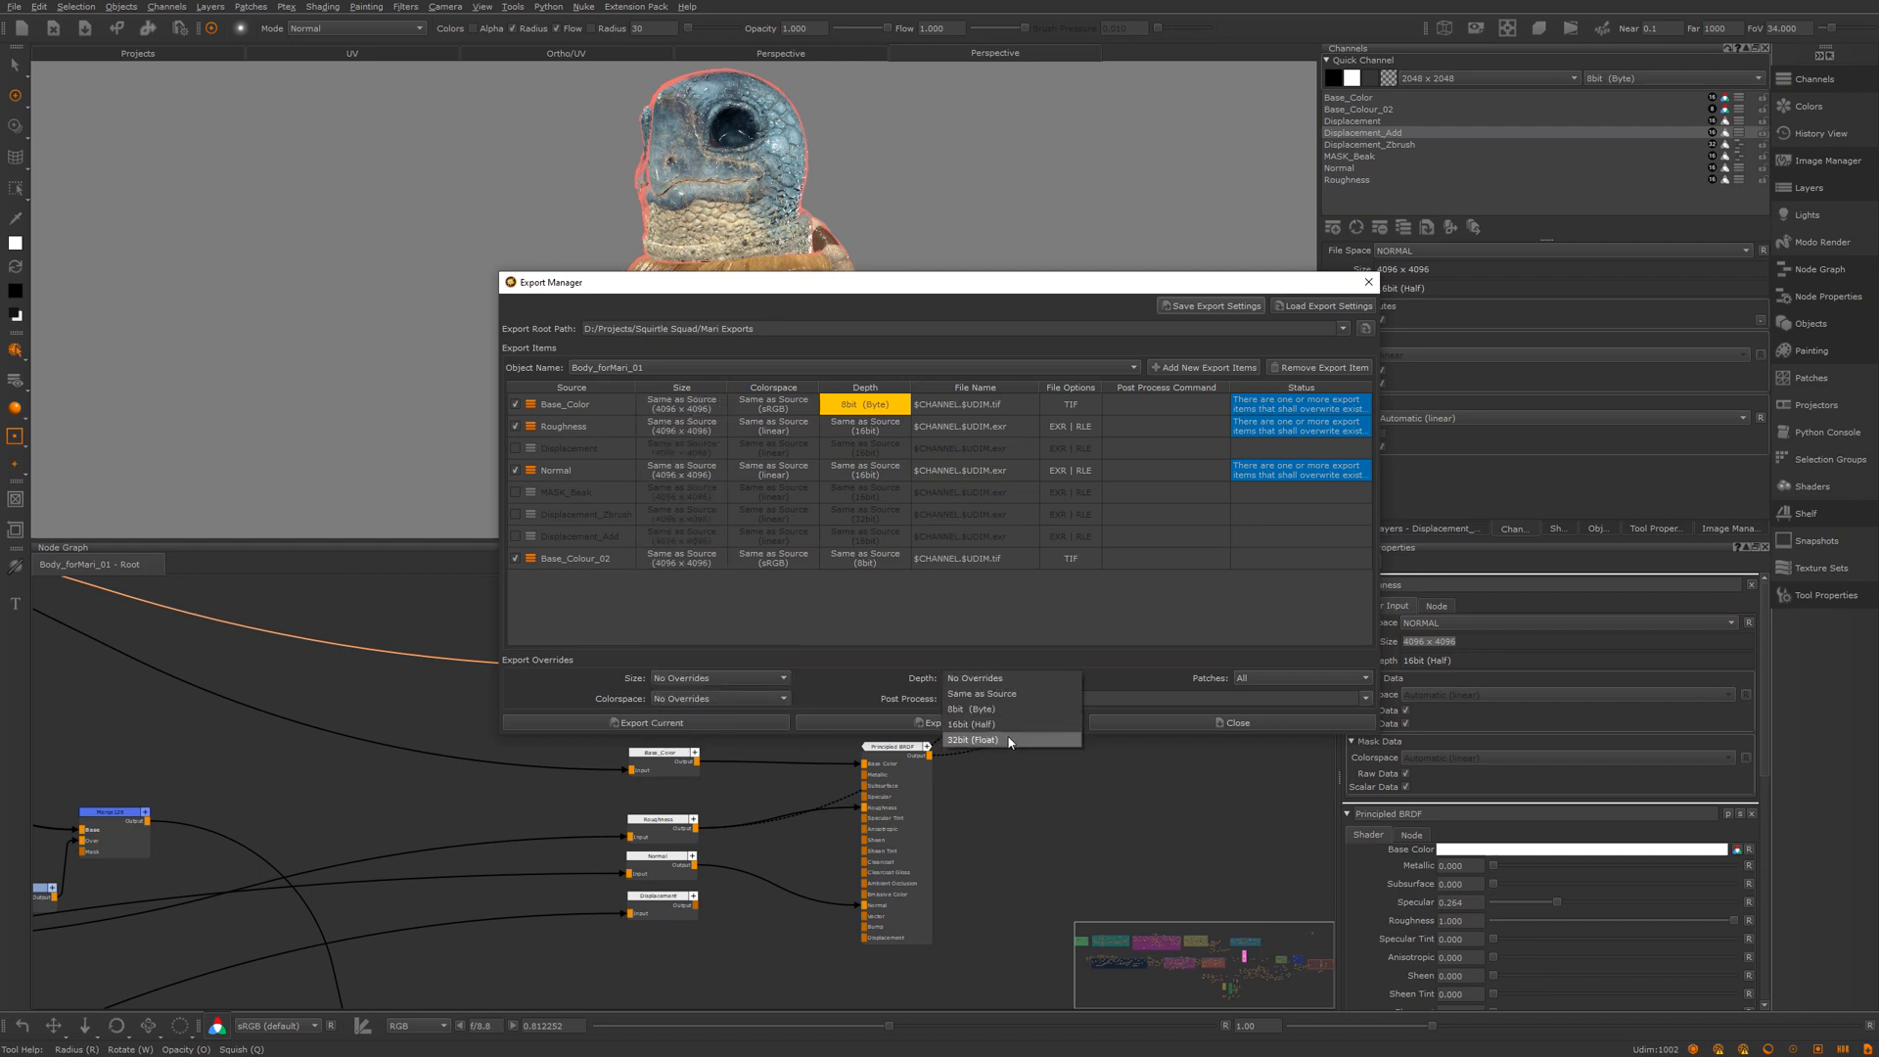
Step: Try a 32bit (Float) depth override for the export items and reset it to No Overrides
{"action": "left_click", "coordinate": [1009, 742]}
{"action": "left_click", "coordinate": [990, 674]}
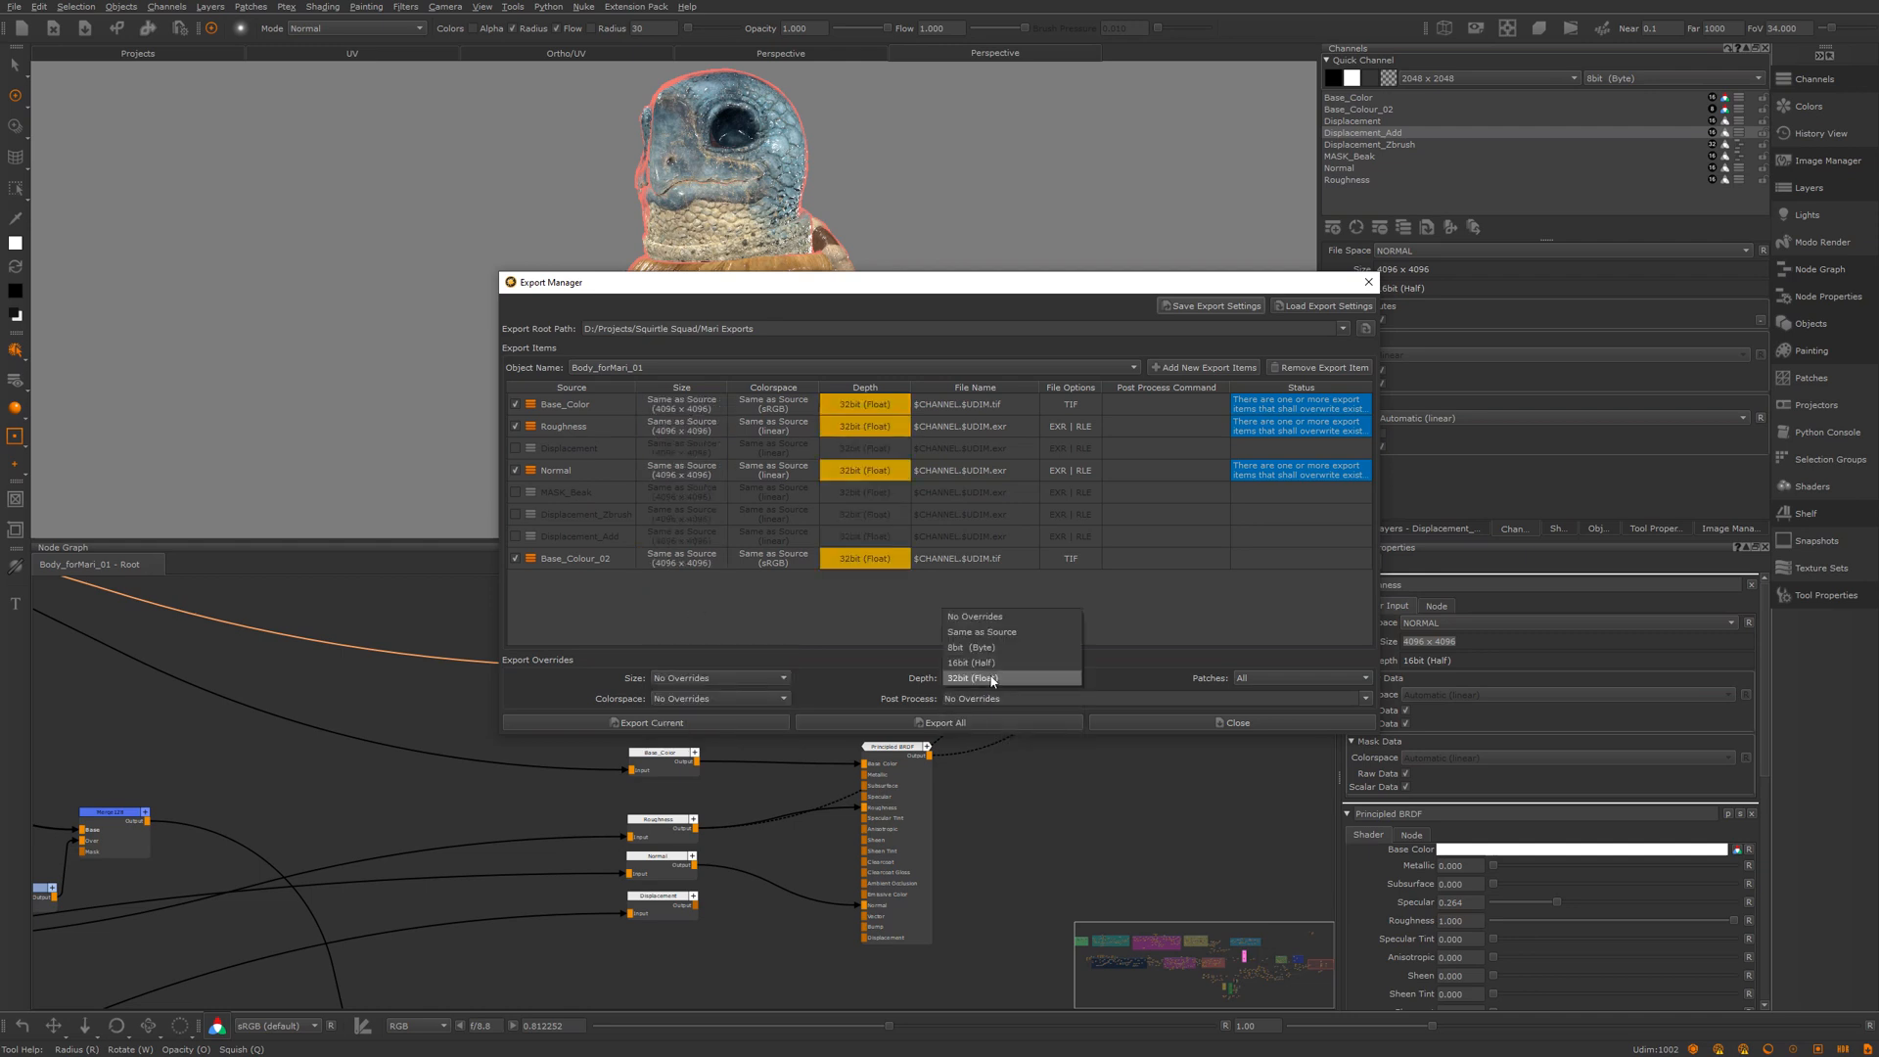
{"action": "left_click", "coordinate": [984, 619]}
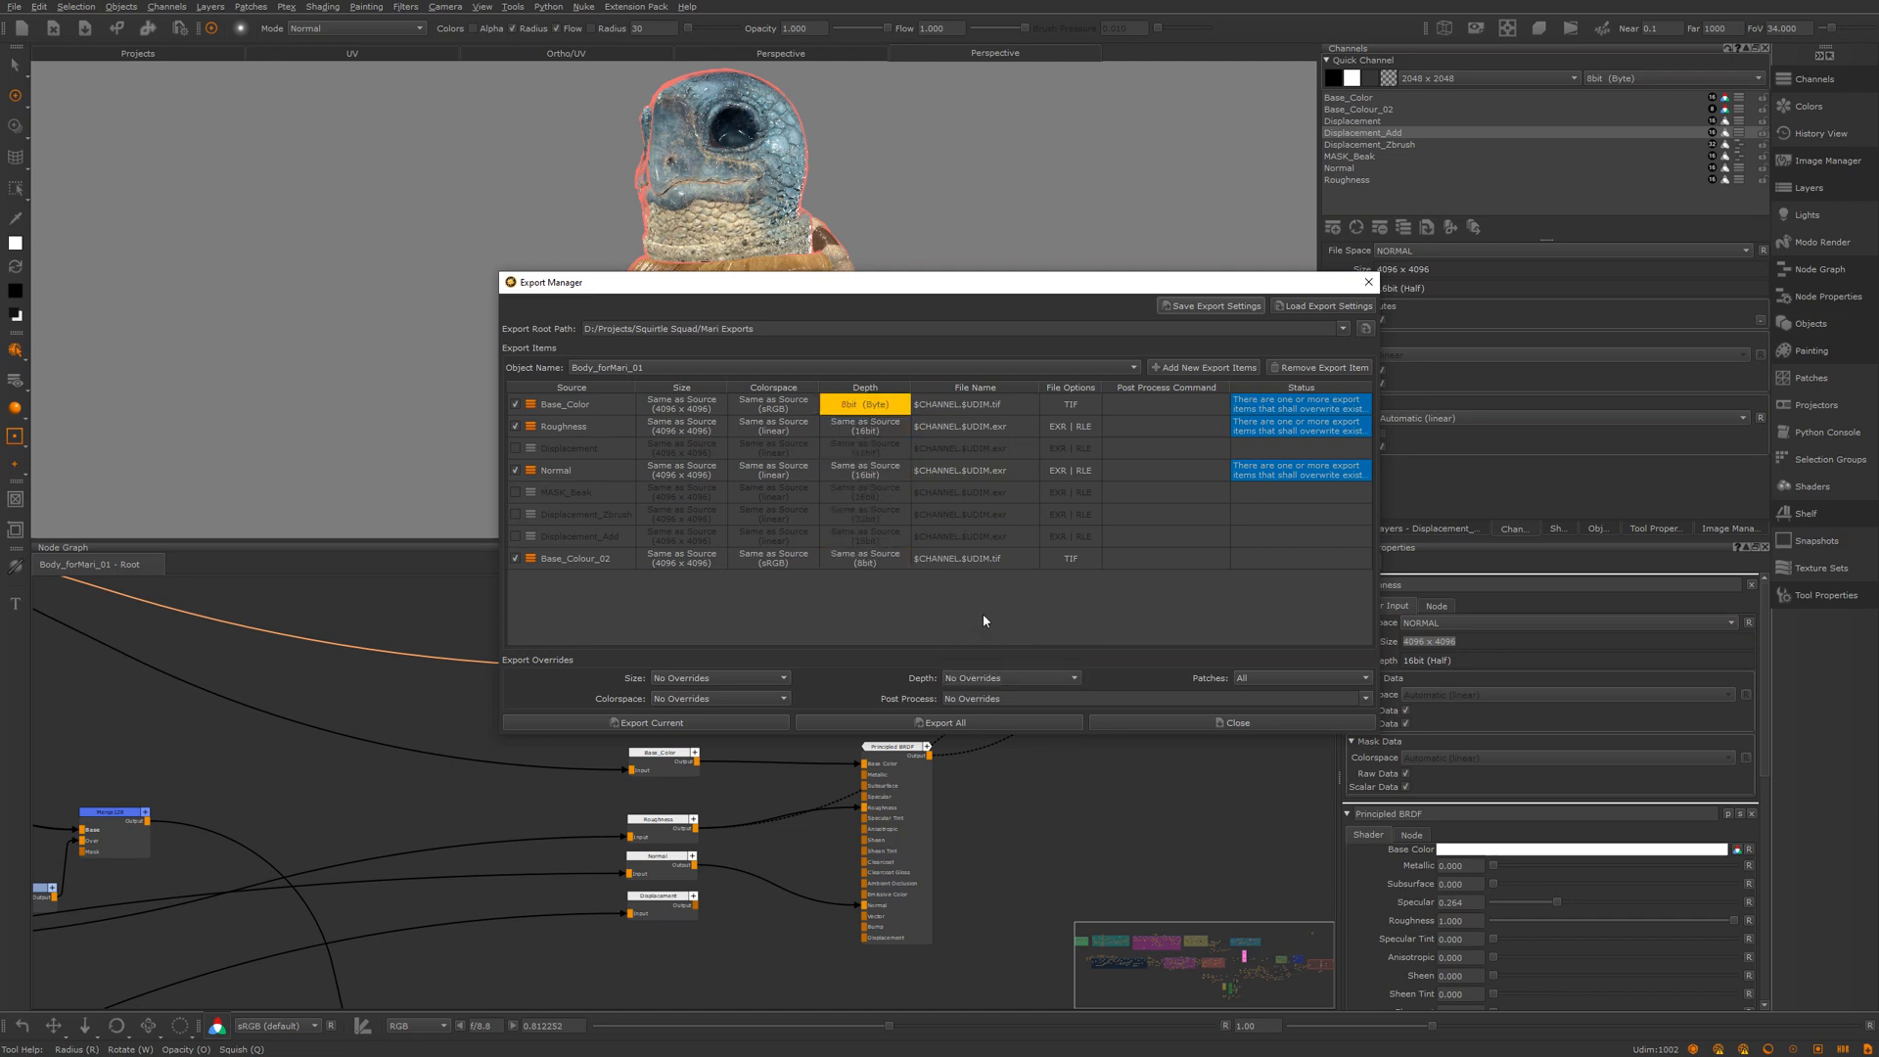
Step: Try limiting the exported patches to Selected and set them back to All
{"action": "left_click", "coordinate": [1247, 685]}
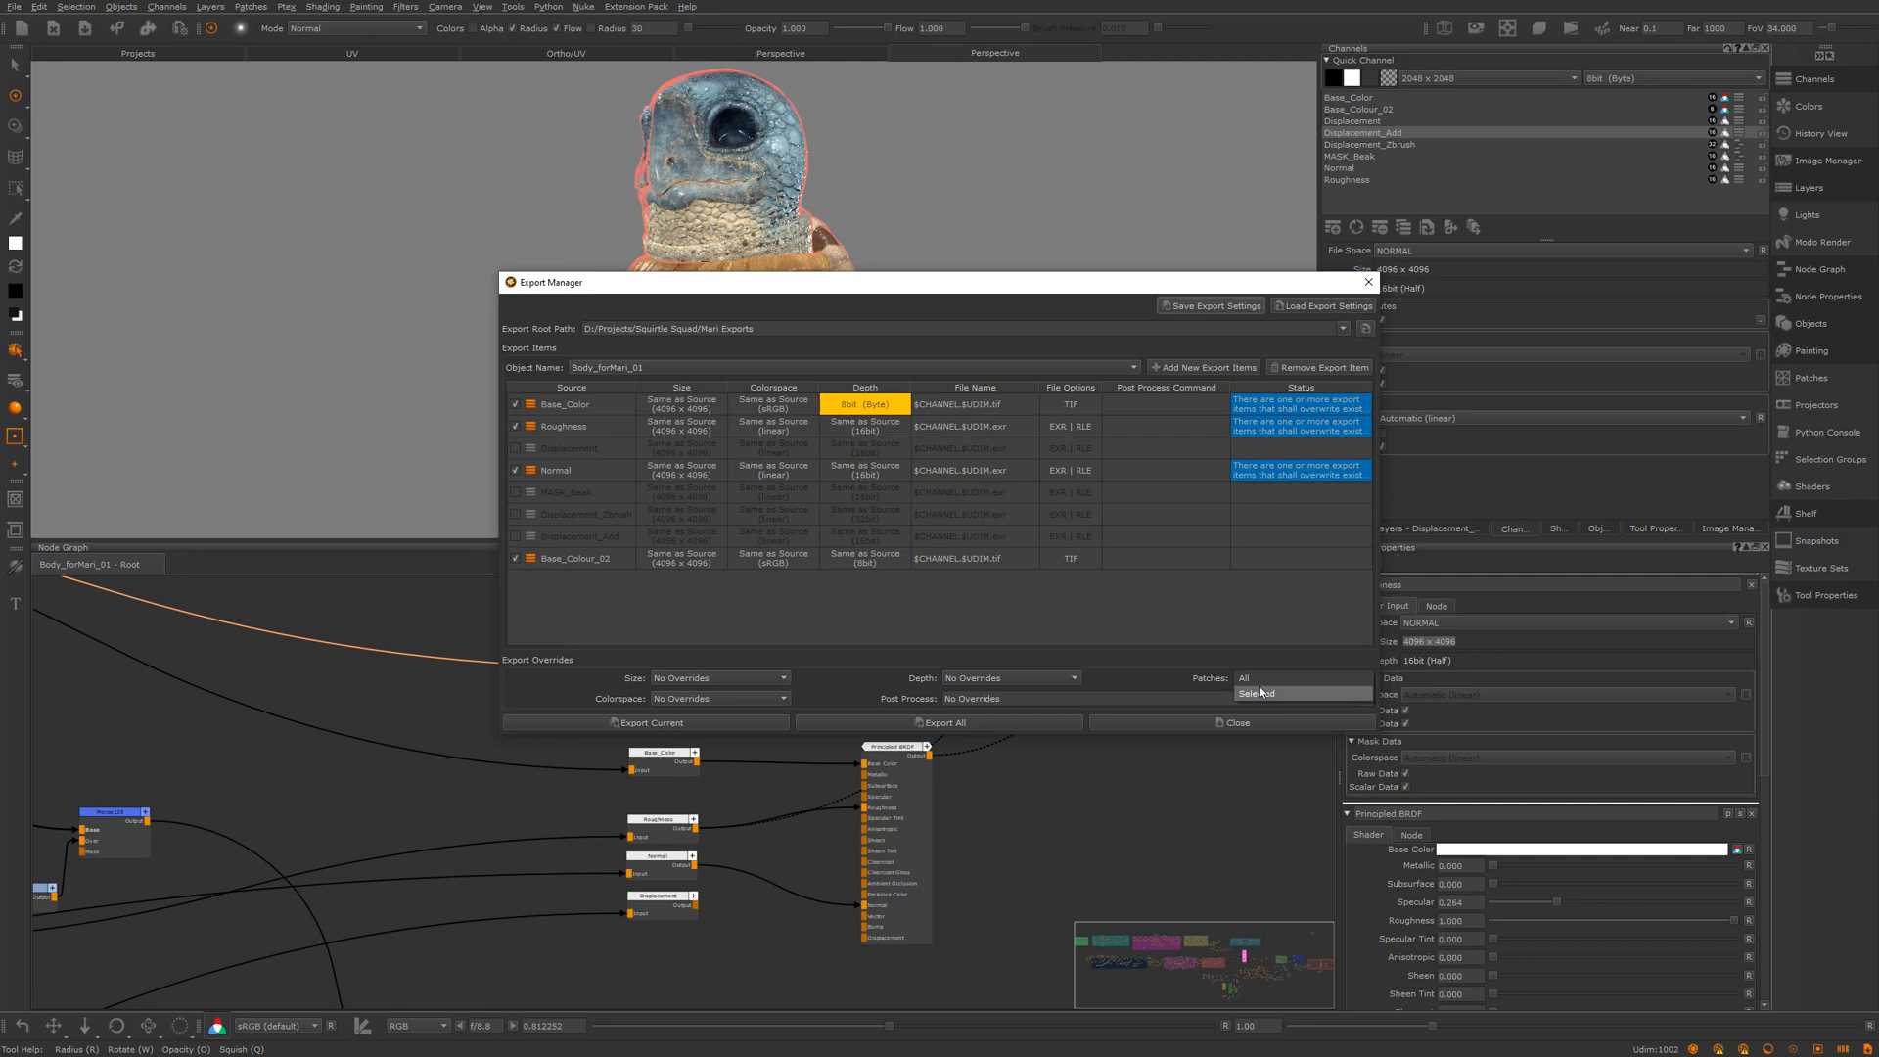
{"action": "left_click", "coordinate": [1264, 695]}
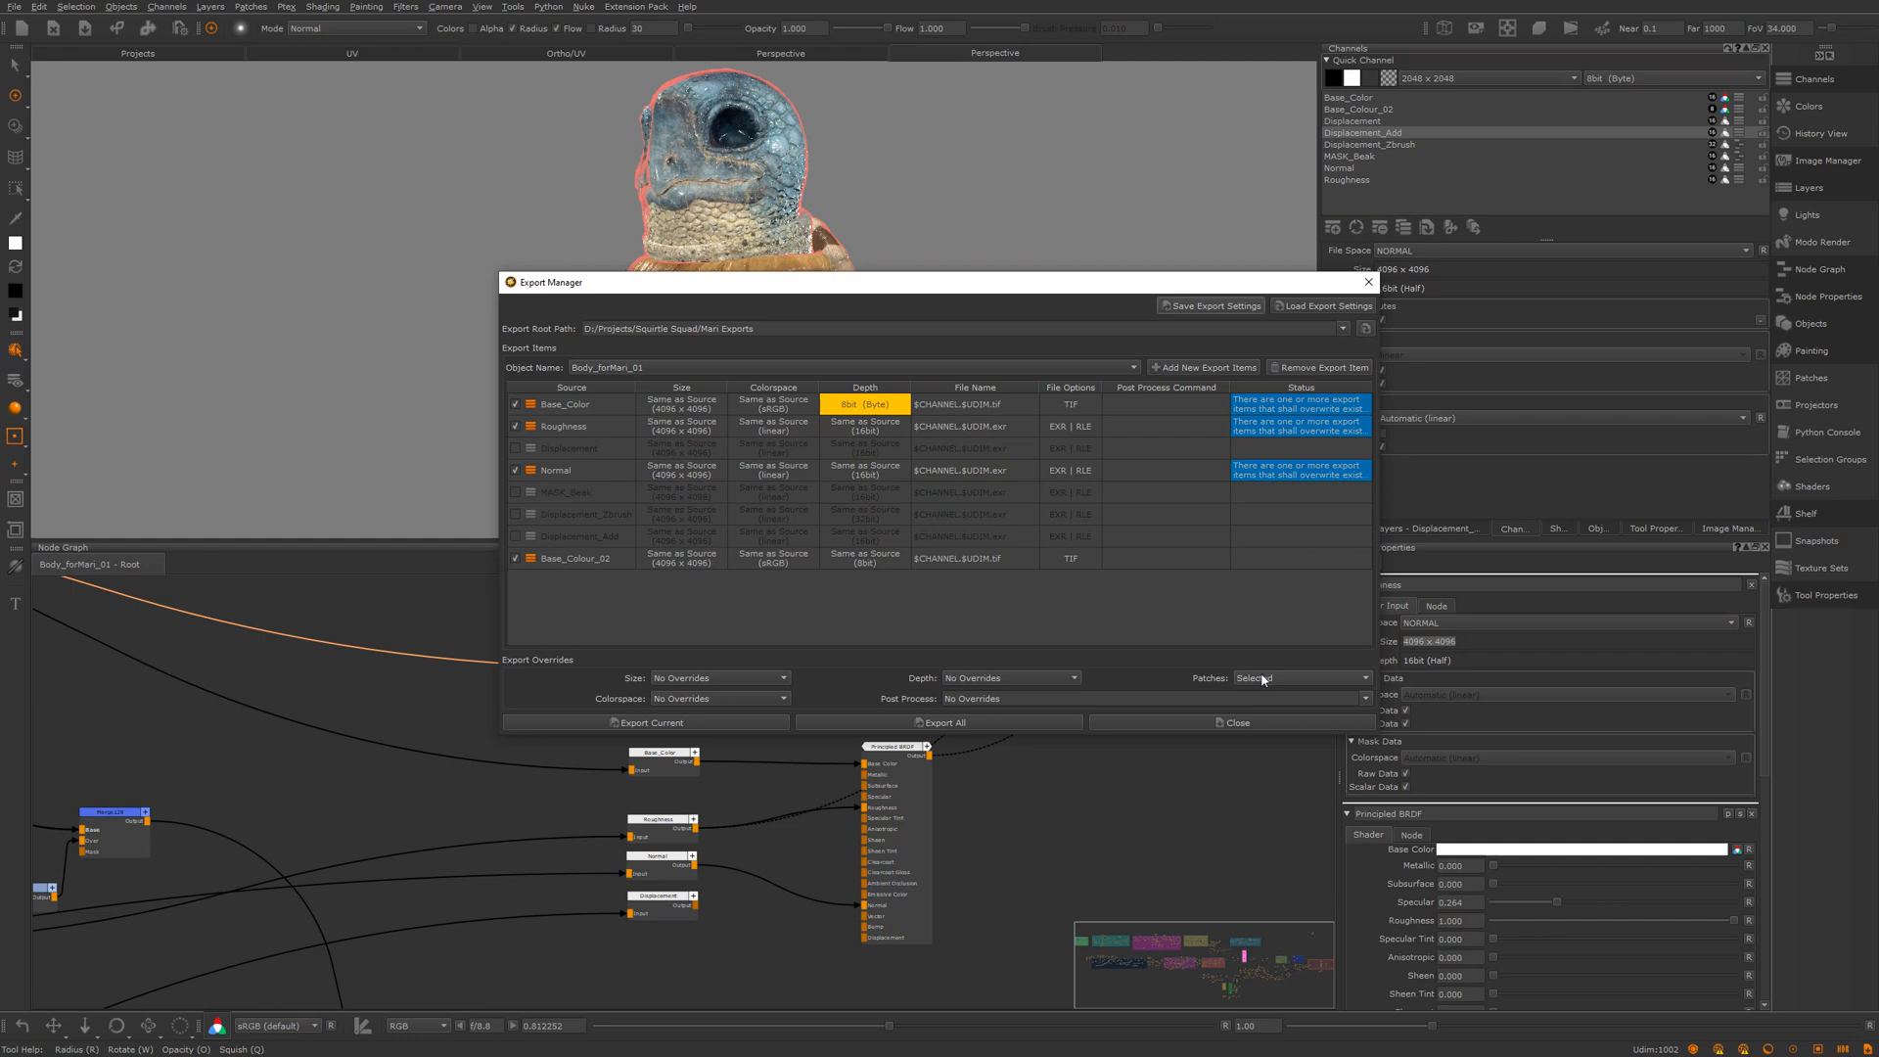
{"action": "left_click", "coordinate": [1263, 680]}
{"action": "left_click", "coordinate": [1256, 661]}
Step: Show the export items of the eye_for Mari object, and return to those of Body_forMari_01
{"action": "left_click", "coordinate": [655, 372]}
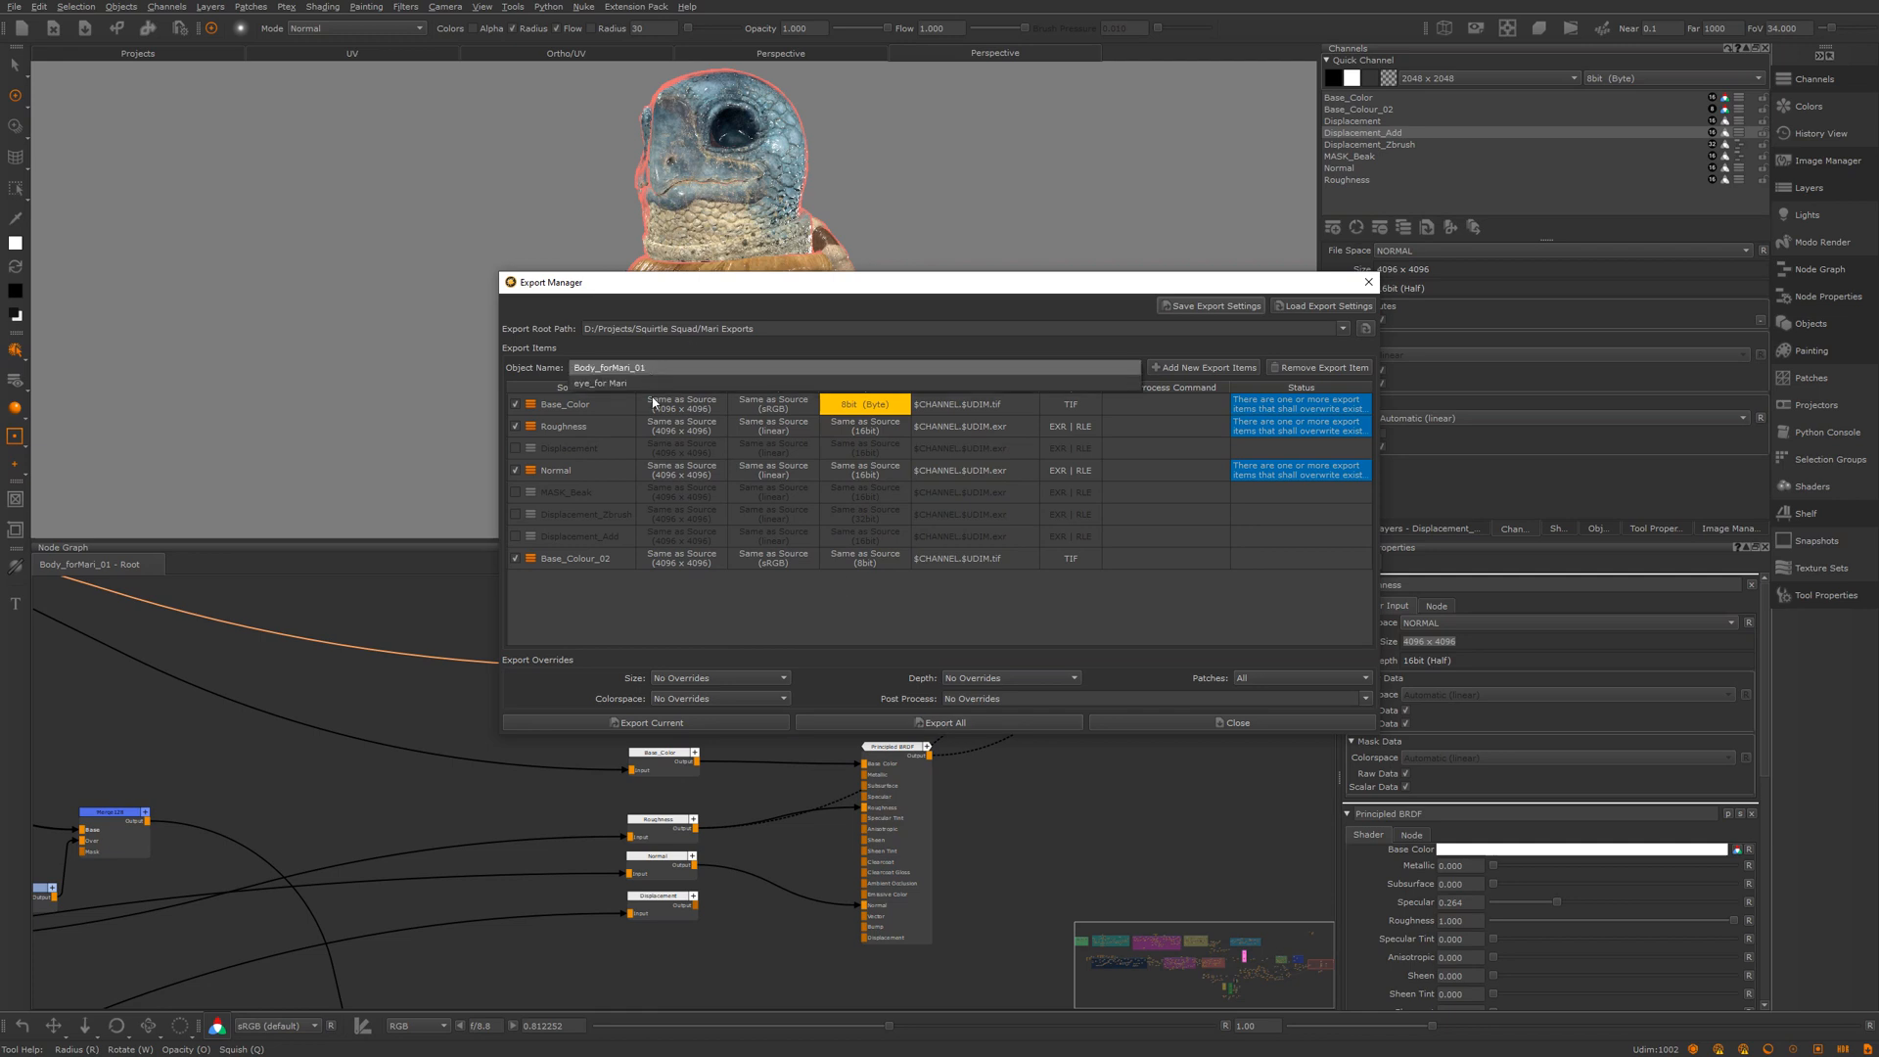
{"action": "left_click", "coordinate": [622, 383]}
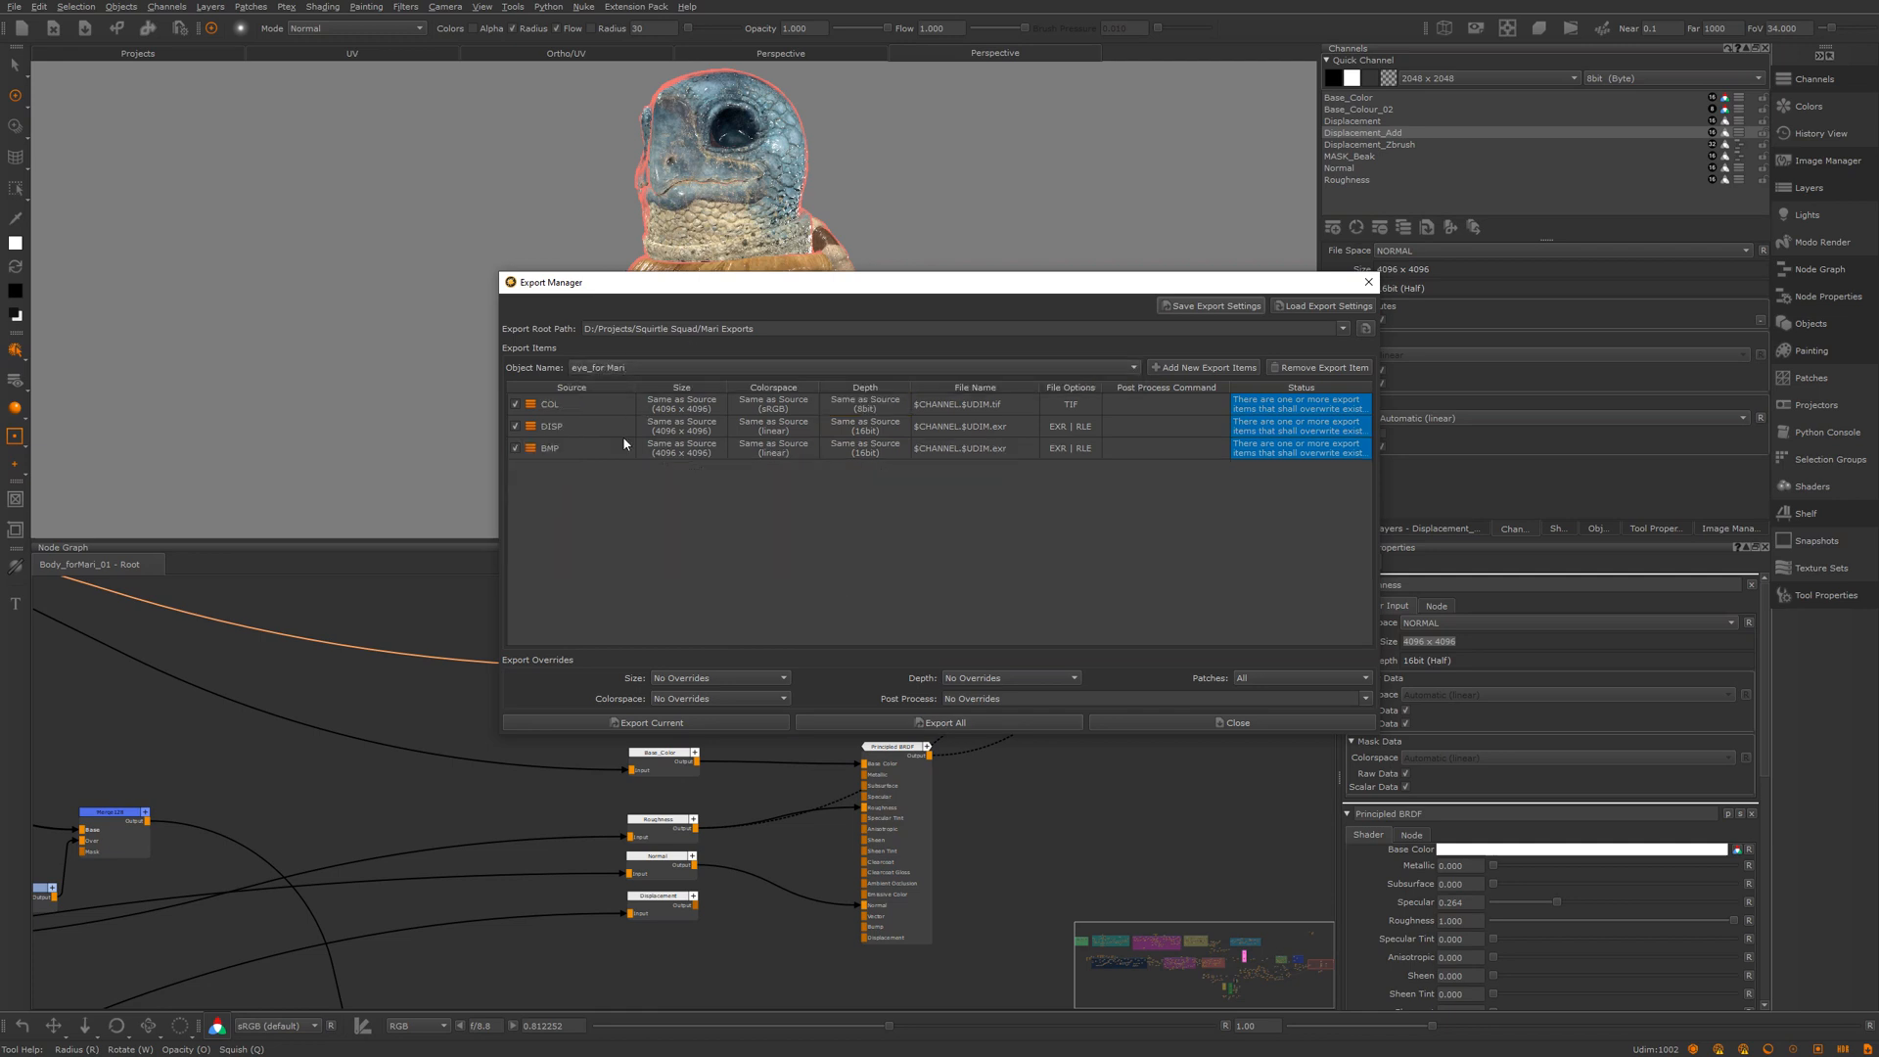
{"action": "left_click", "coordinate": [627, 366]}
{"action": "left_click", "coordinate": [626, 352]}
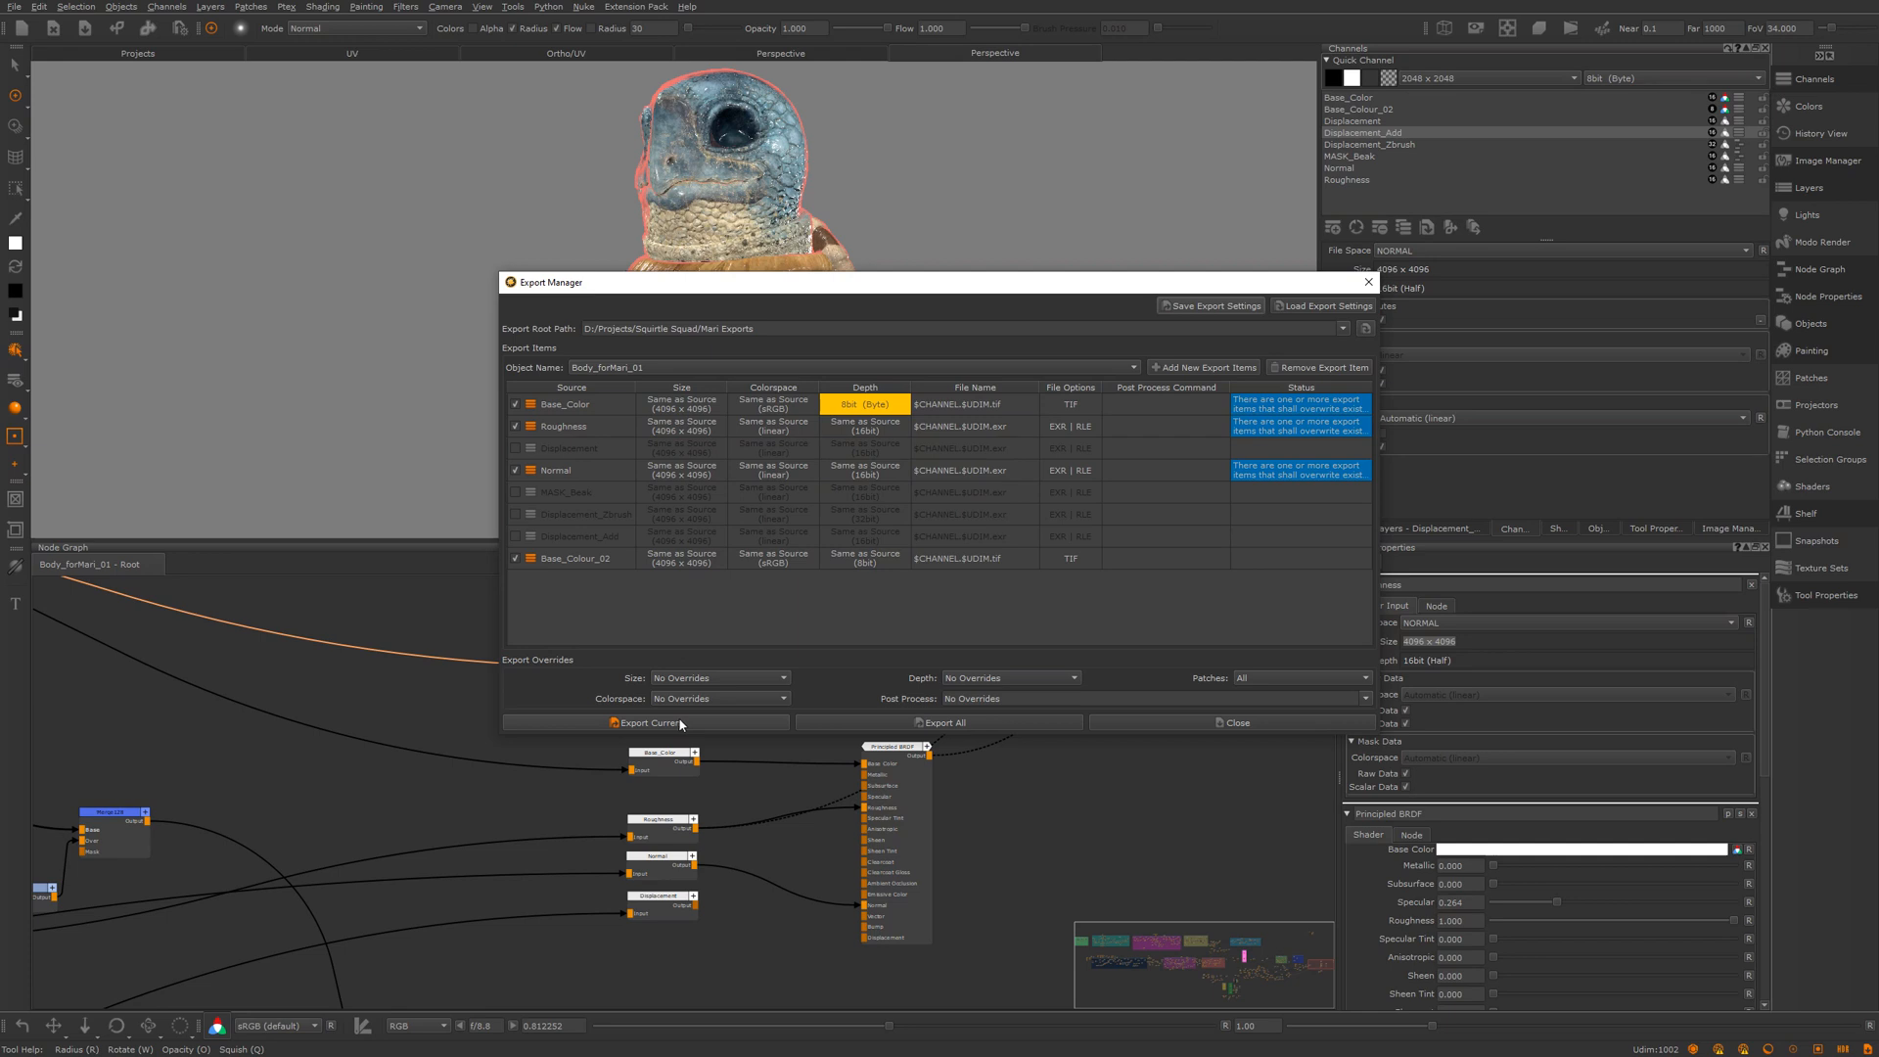
Step: Export the enabled channels of Body_forMari_01 to the Mari Exports folder, overwriting the existing files
{"action": "left_click", "coordinate": [649, 722]}
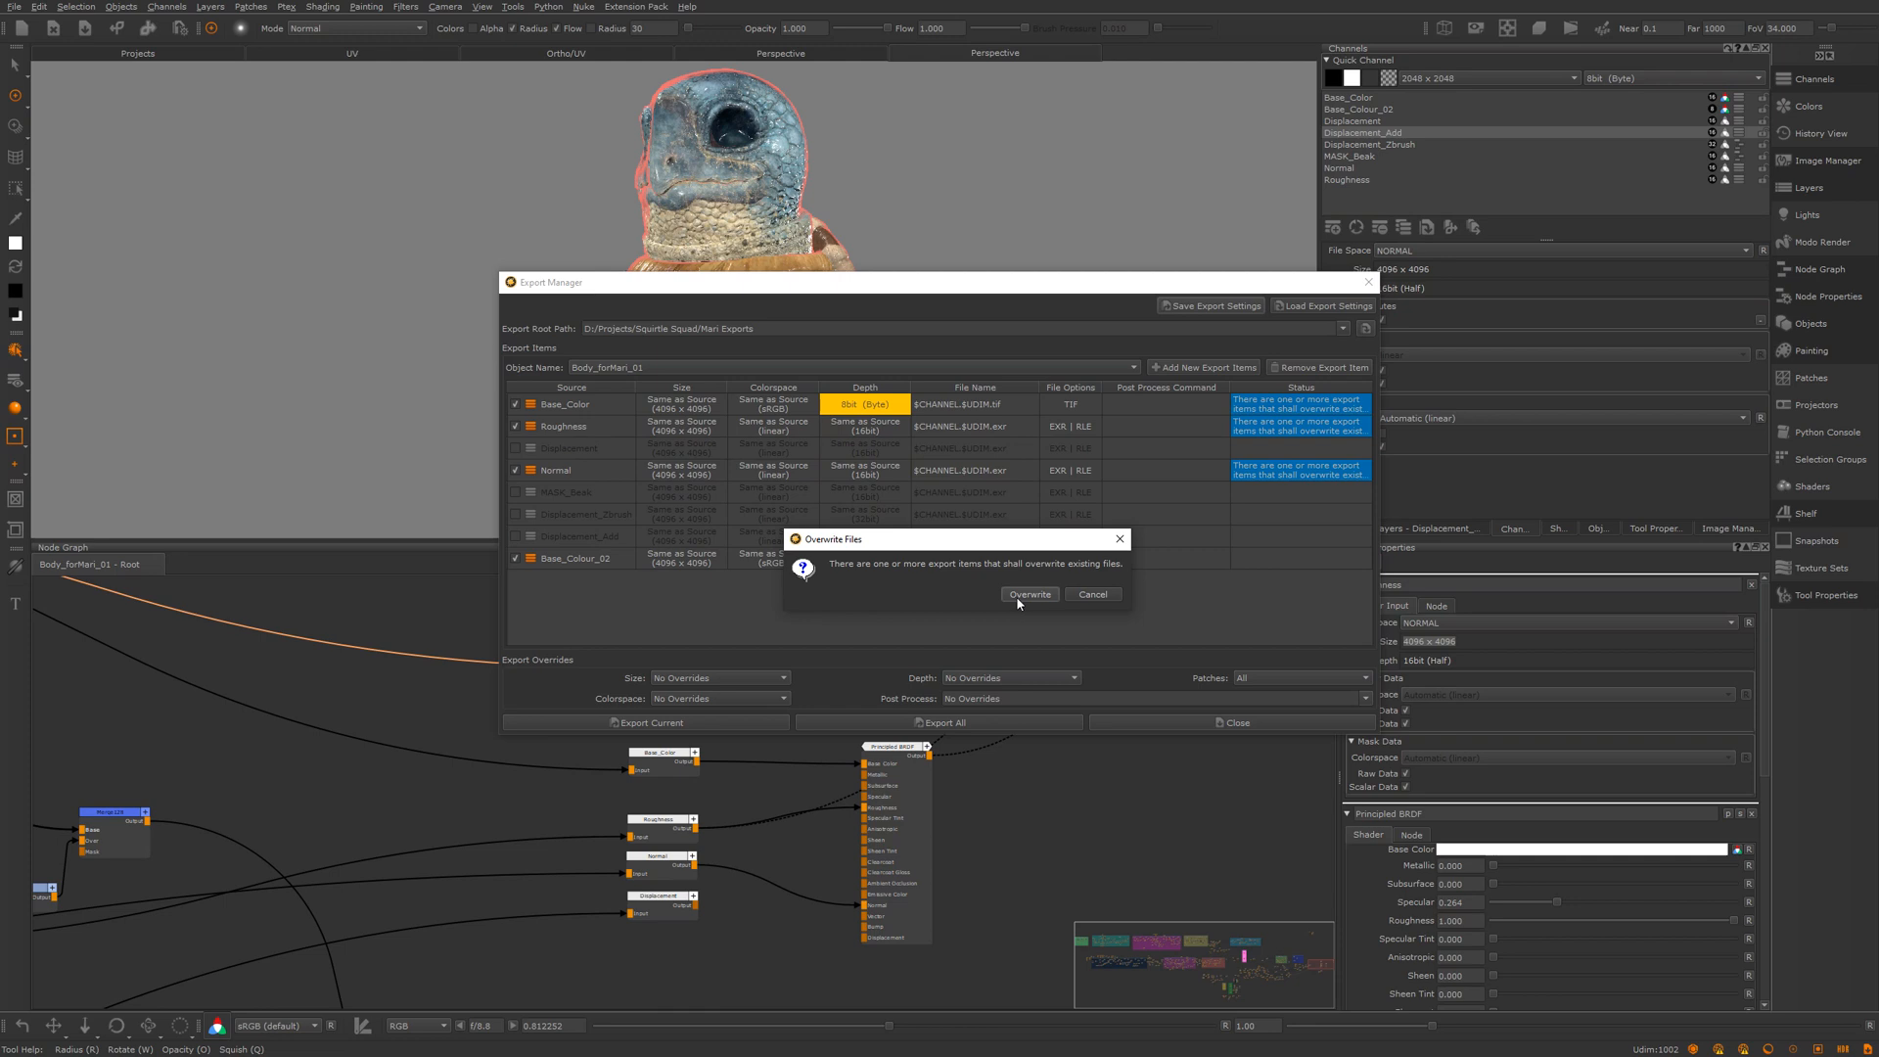
{"action": "left_click", "coordinate": [1027, 594]}
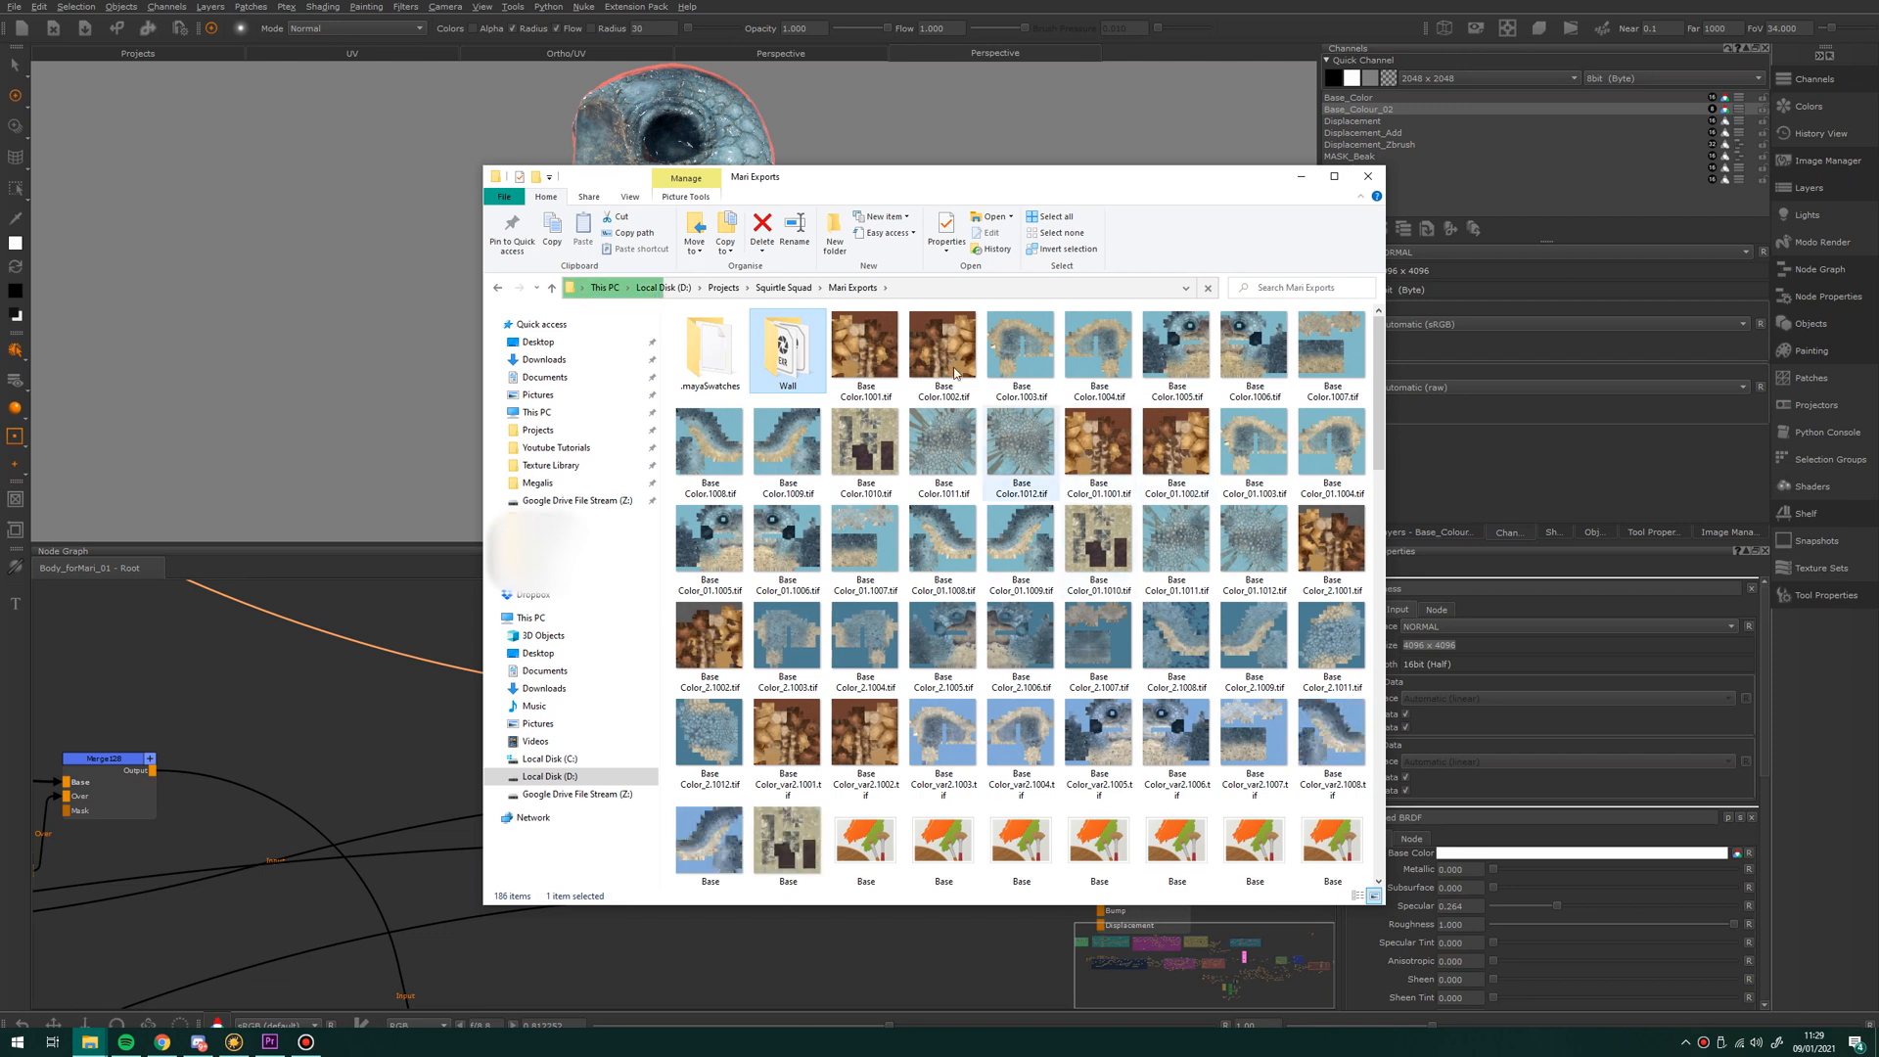
Step: Look through the exported Base Color tif images and the exr files in the Mari Exports folder in File Explorer, and return to Mari
{"action": "double_click", "coordinate": [865, 344]}
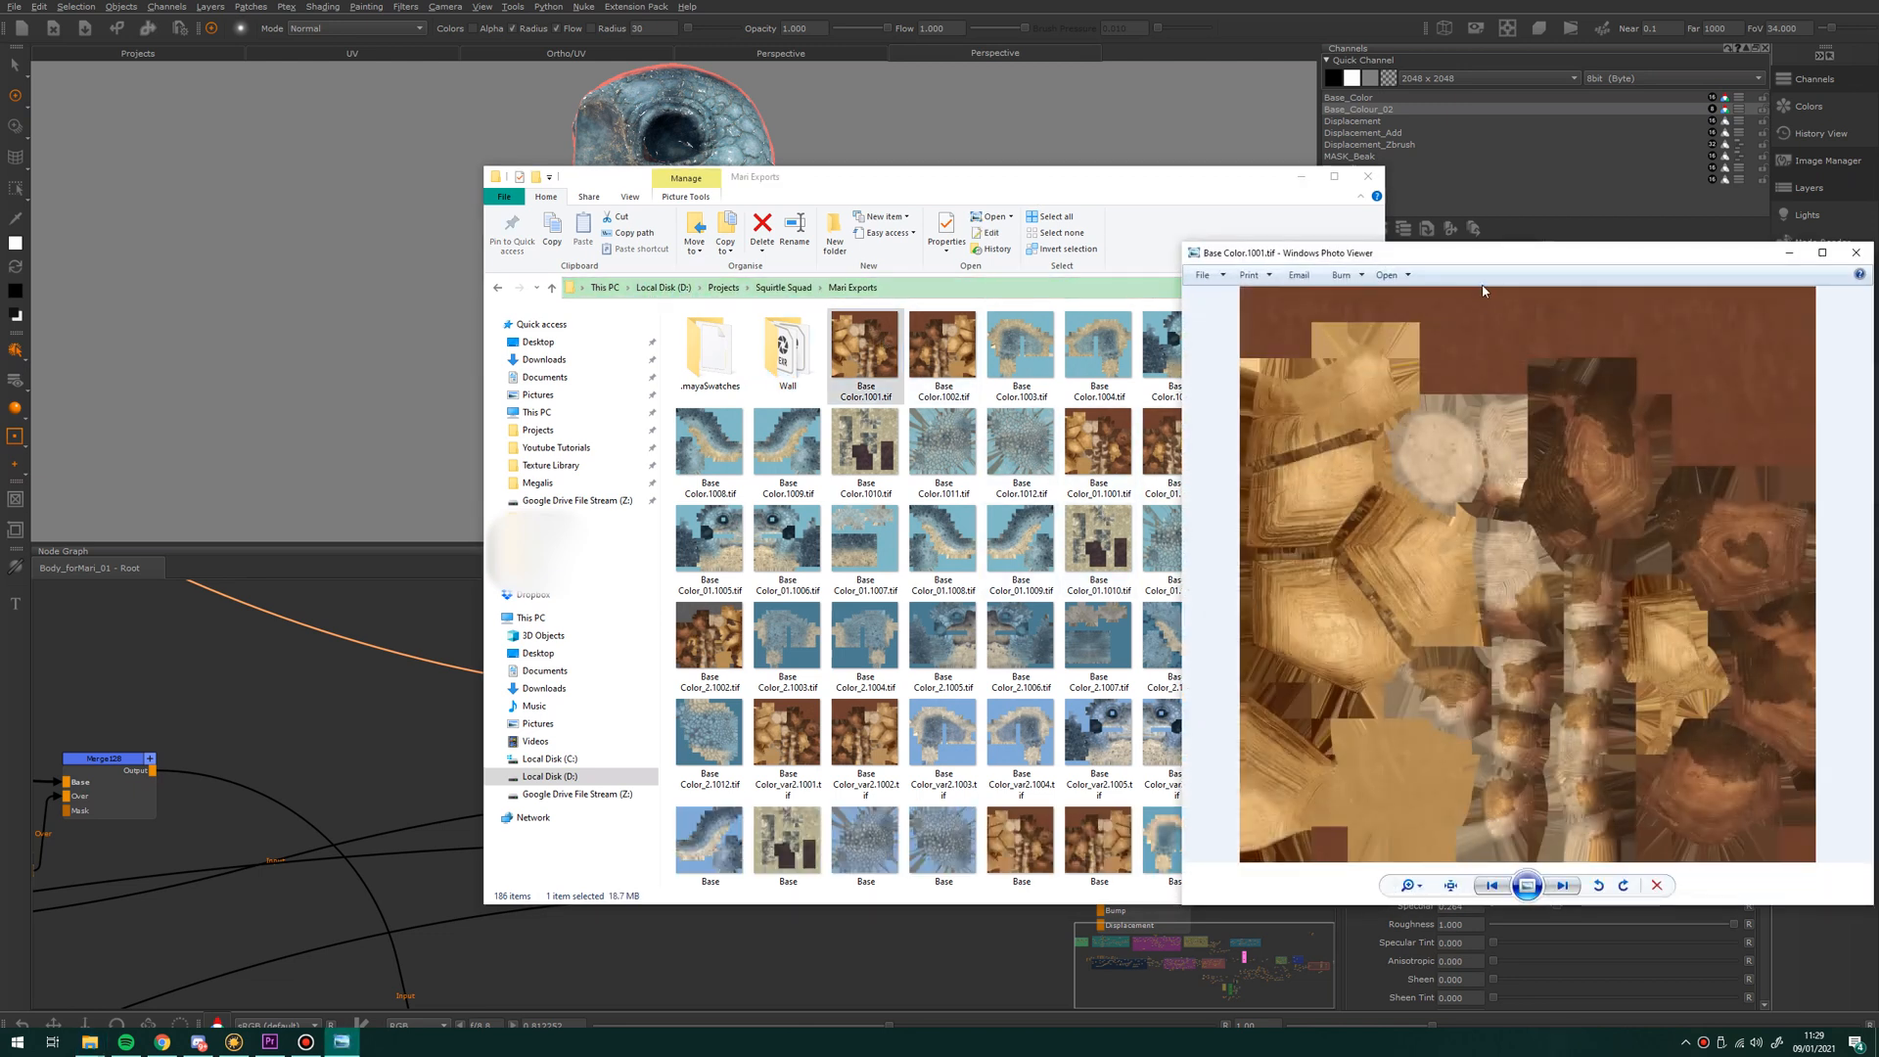
{"action": "left_click_drag", "start_coordinate": [1409, 257], "coordinate": [909, 225]}
{"action": "key", "text": "Right"}
{"action": "key", "text": "Right"}
{"action": "key", "text": "Right"}
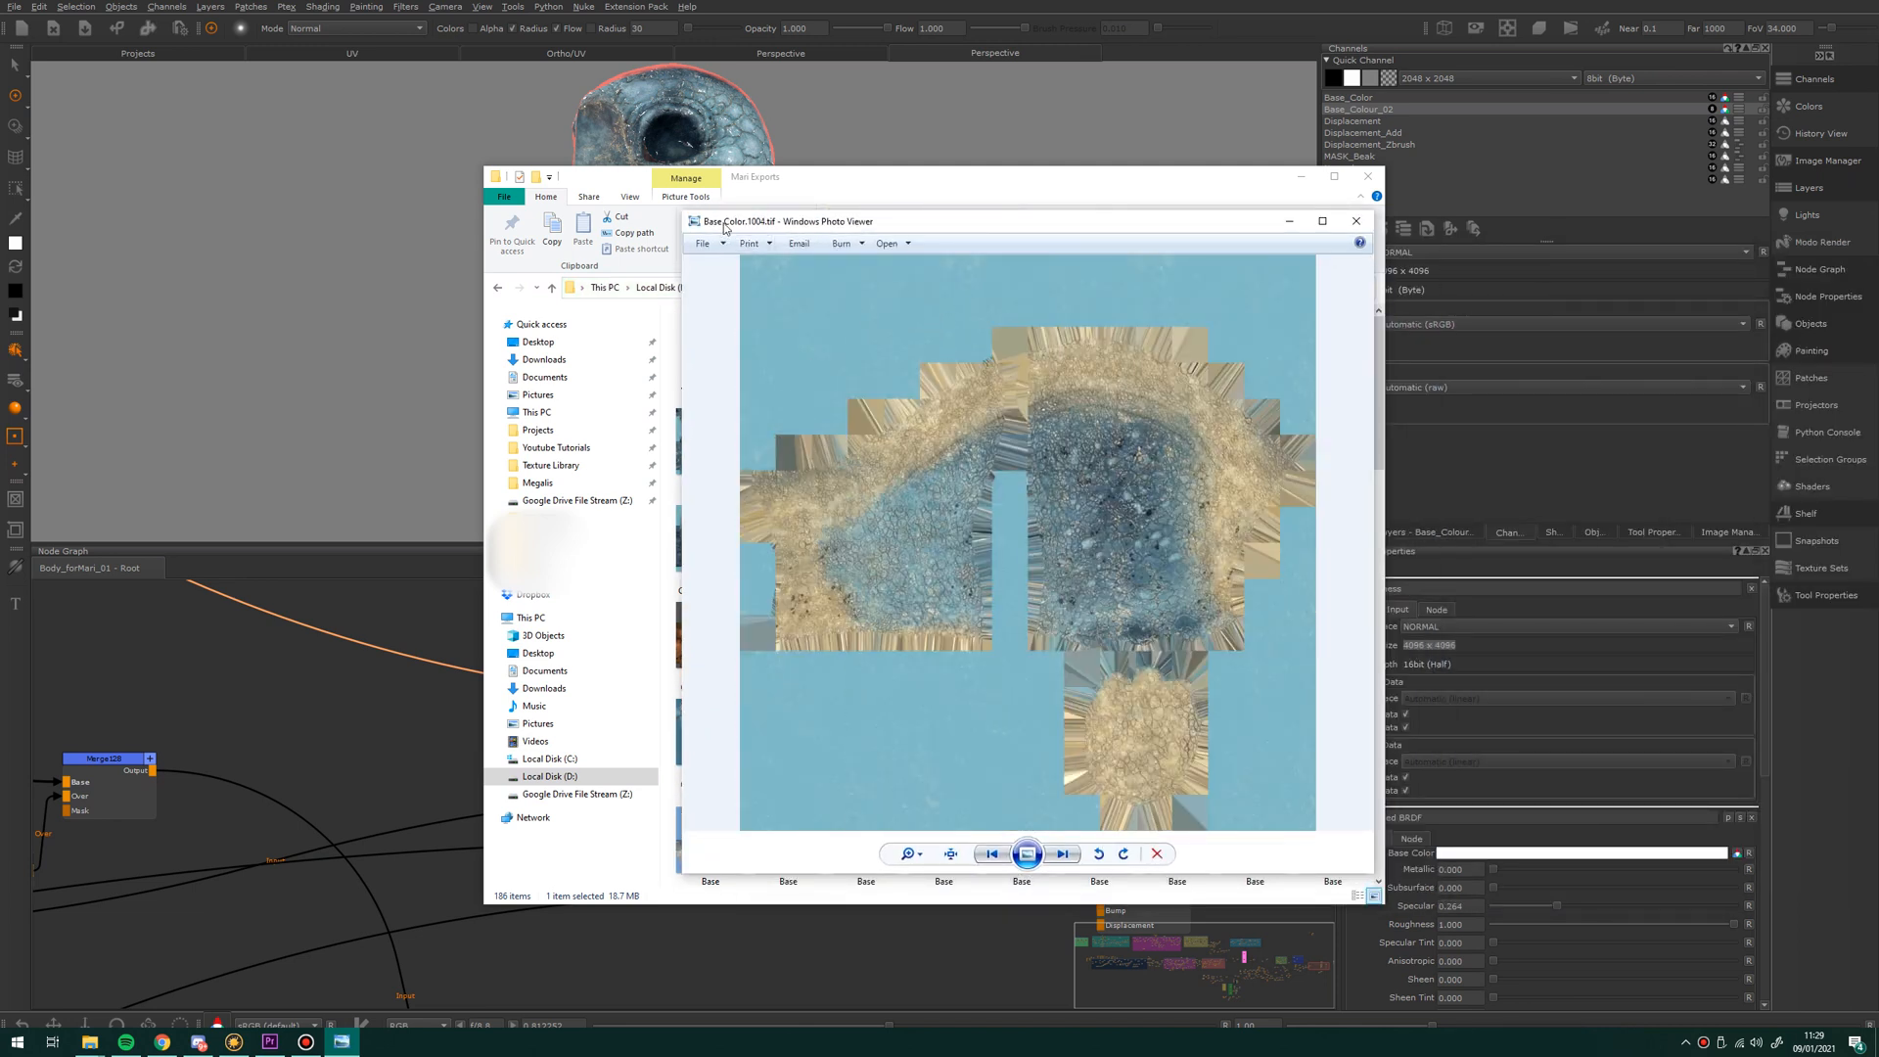
{"action": "key", "text": "Left"}
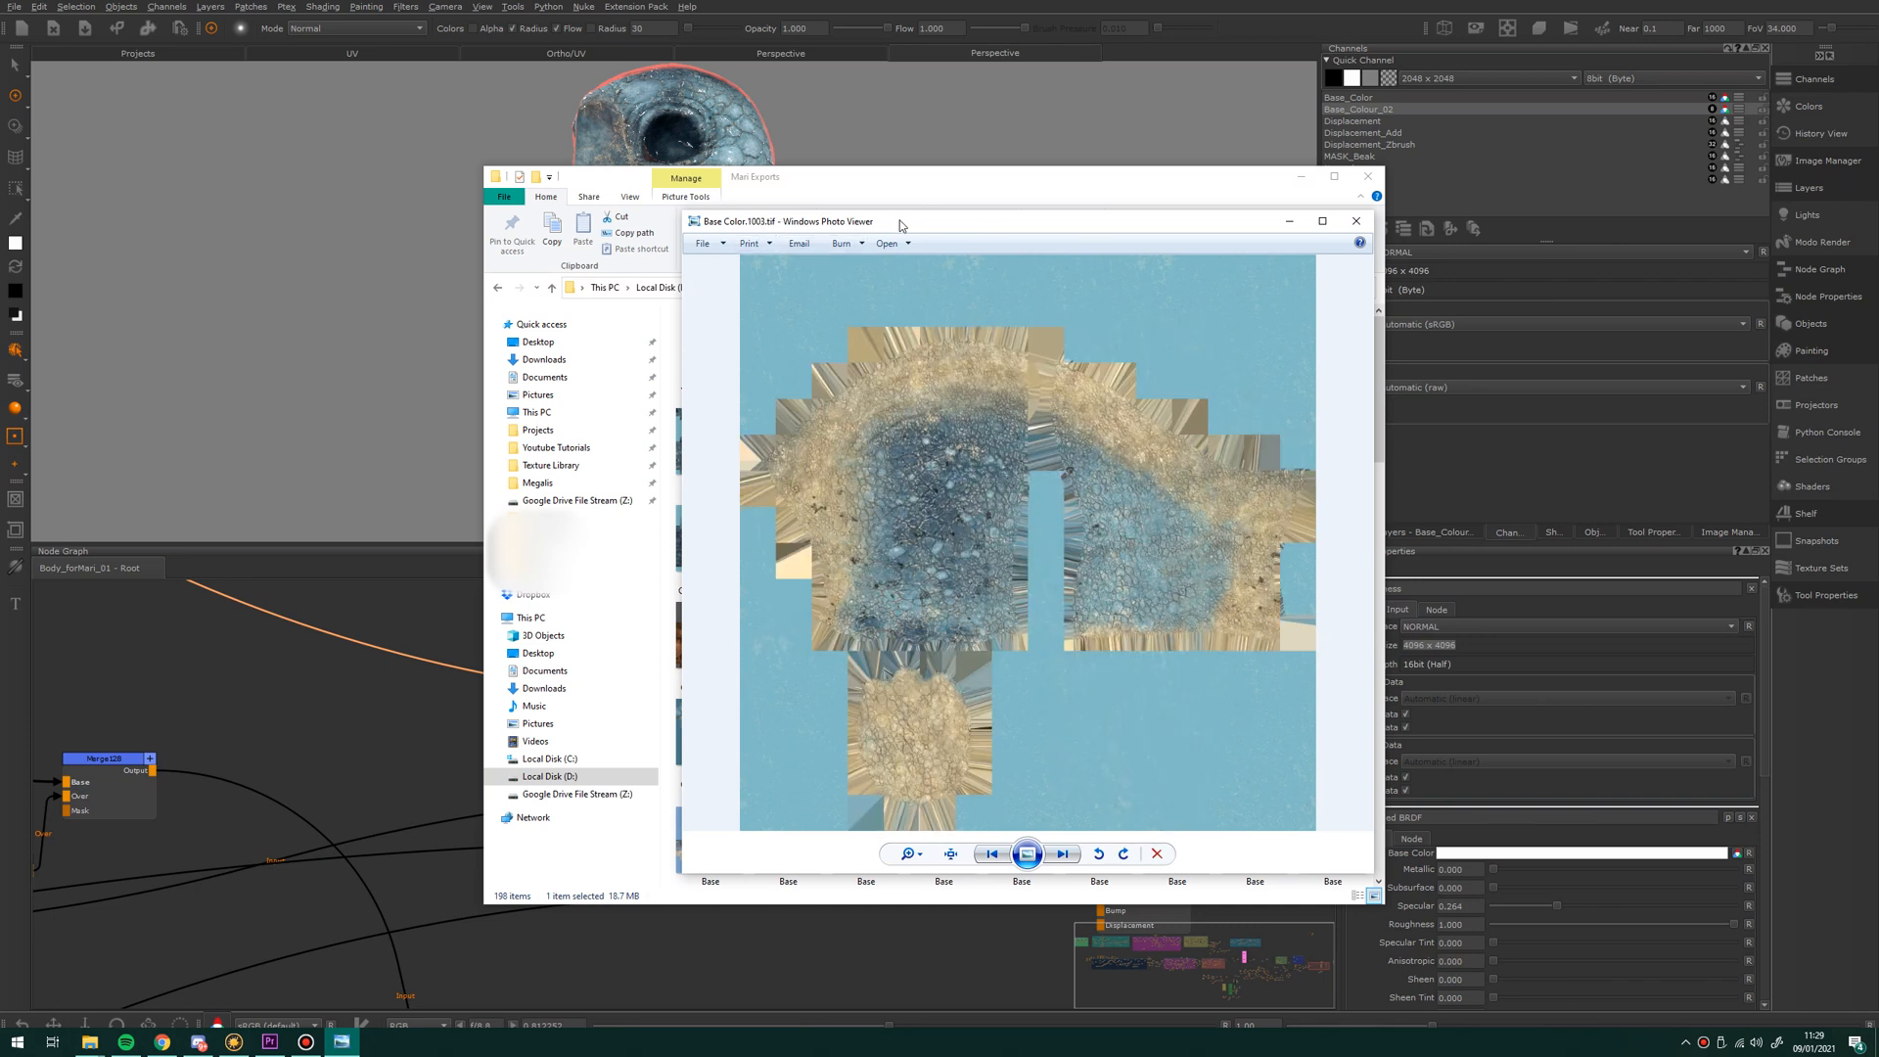
{"action": "left_click", "coordinate": [1355, 220]}
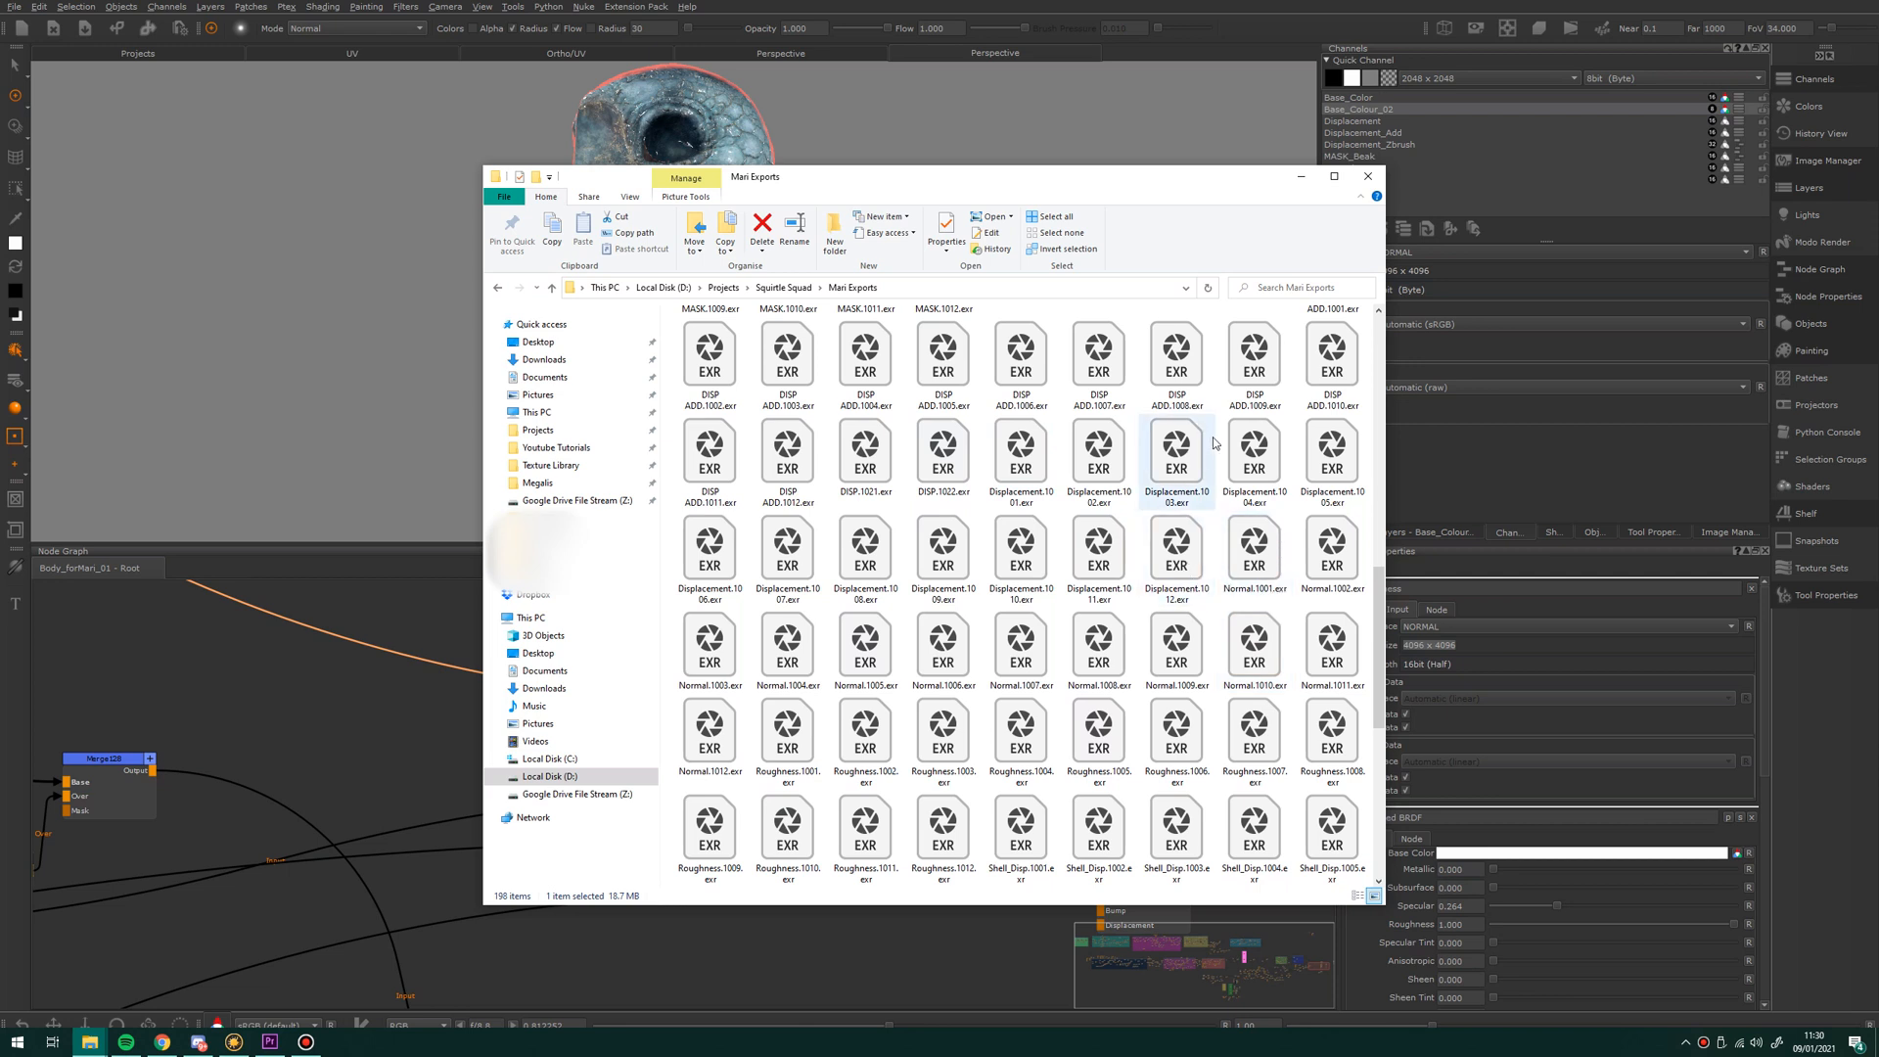
{"action": "left_click", "coordinate": [1153, 6]}
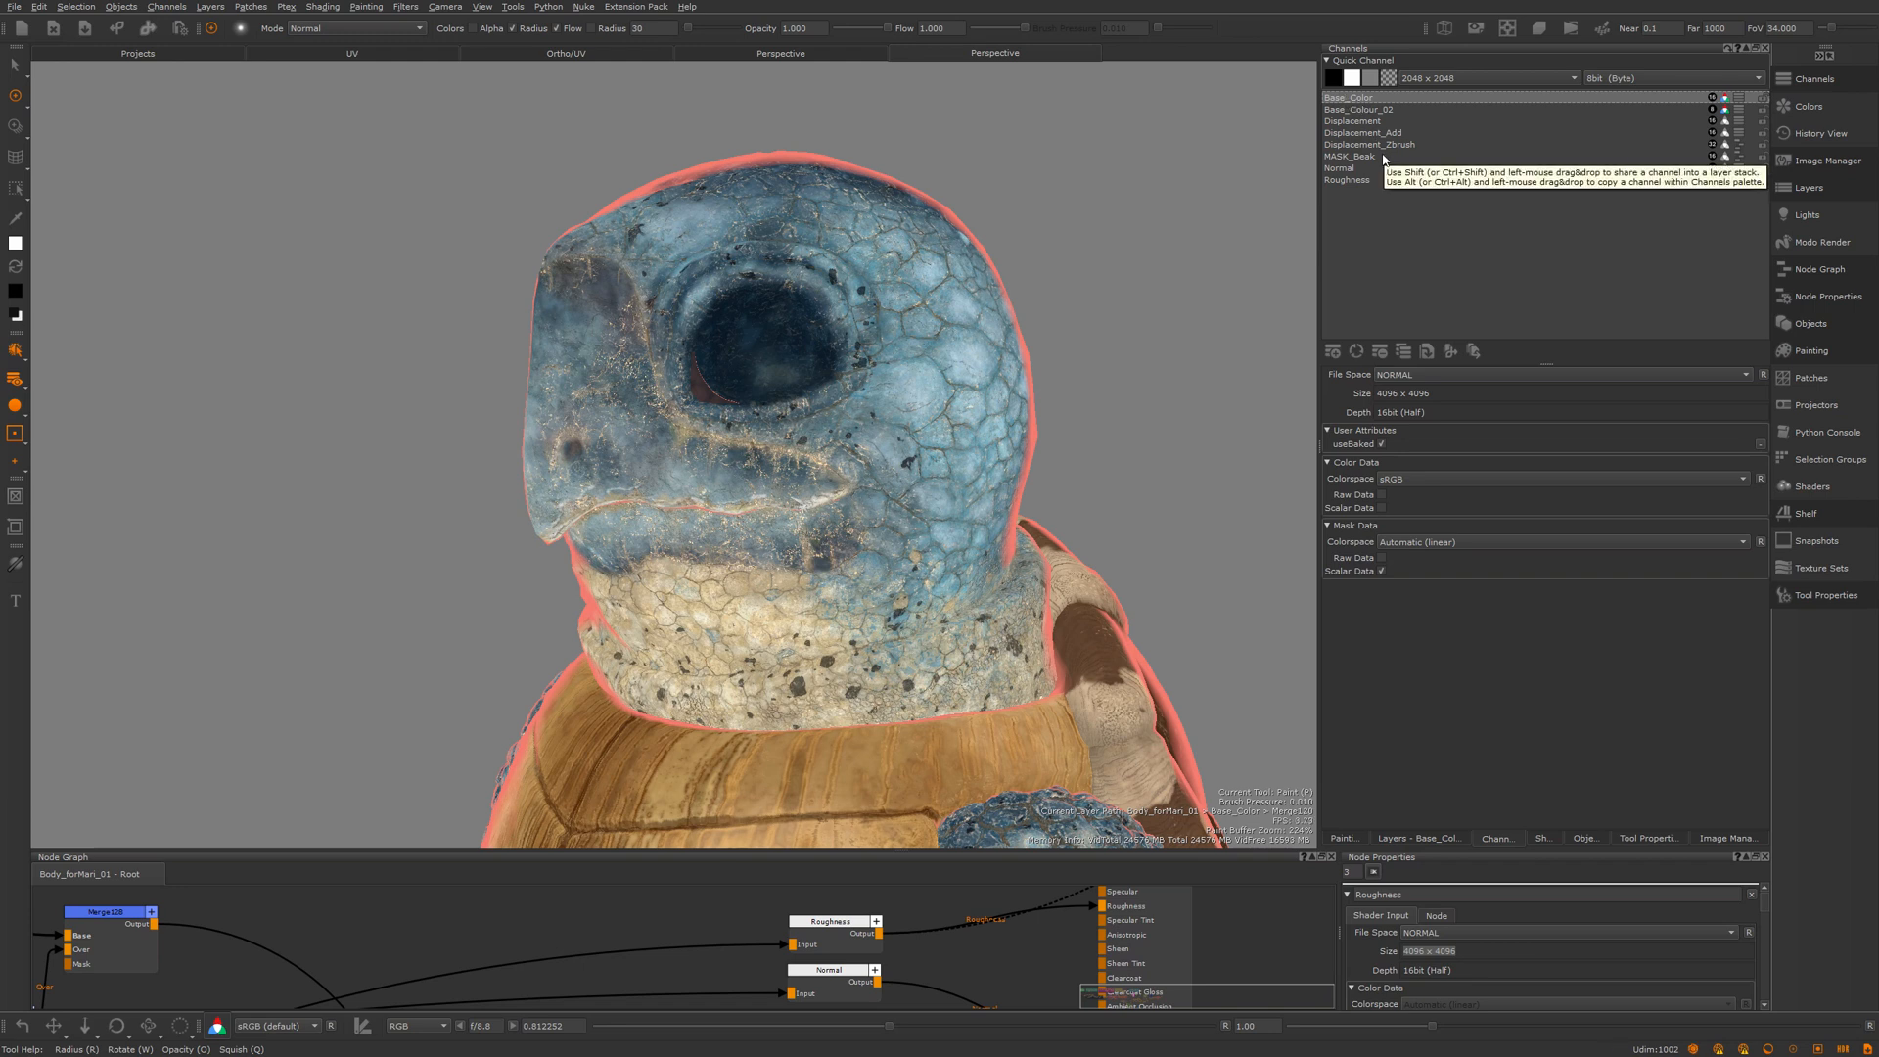
Step: View the MASK_Beak channel on the turtle's head, and examine the Displacement_Add channel up close
{"action": "left_click", "coordinate": [1348, 157]}
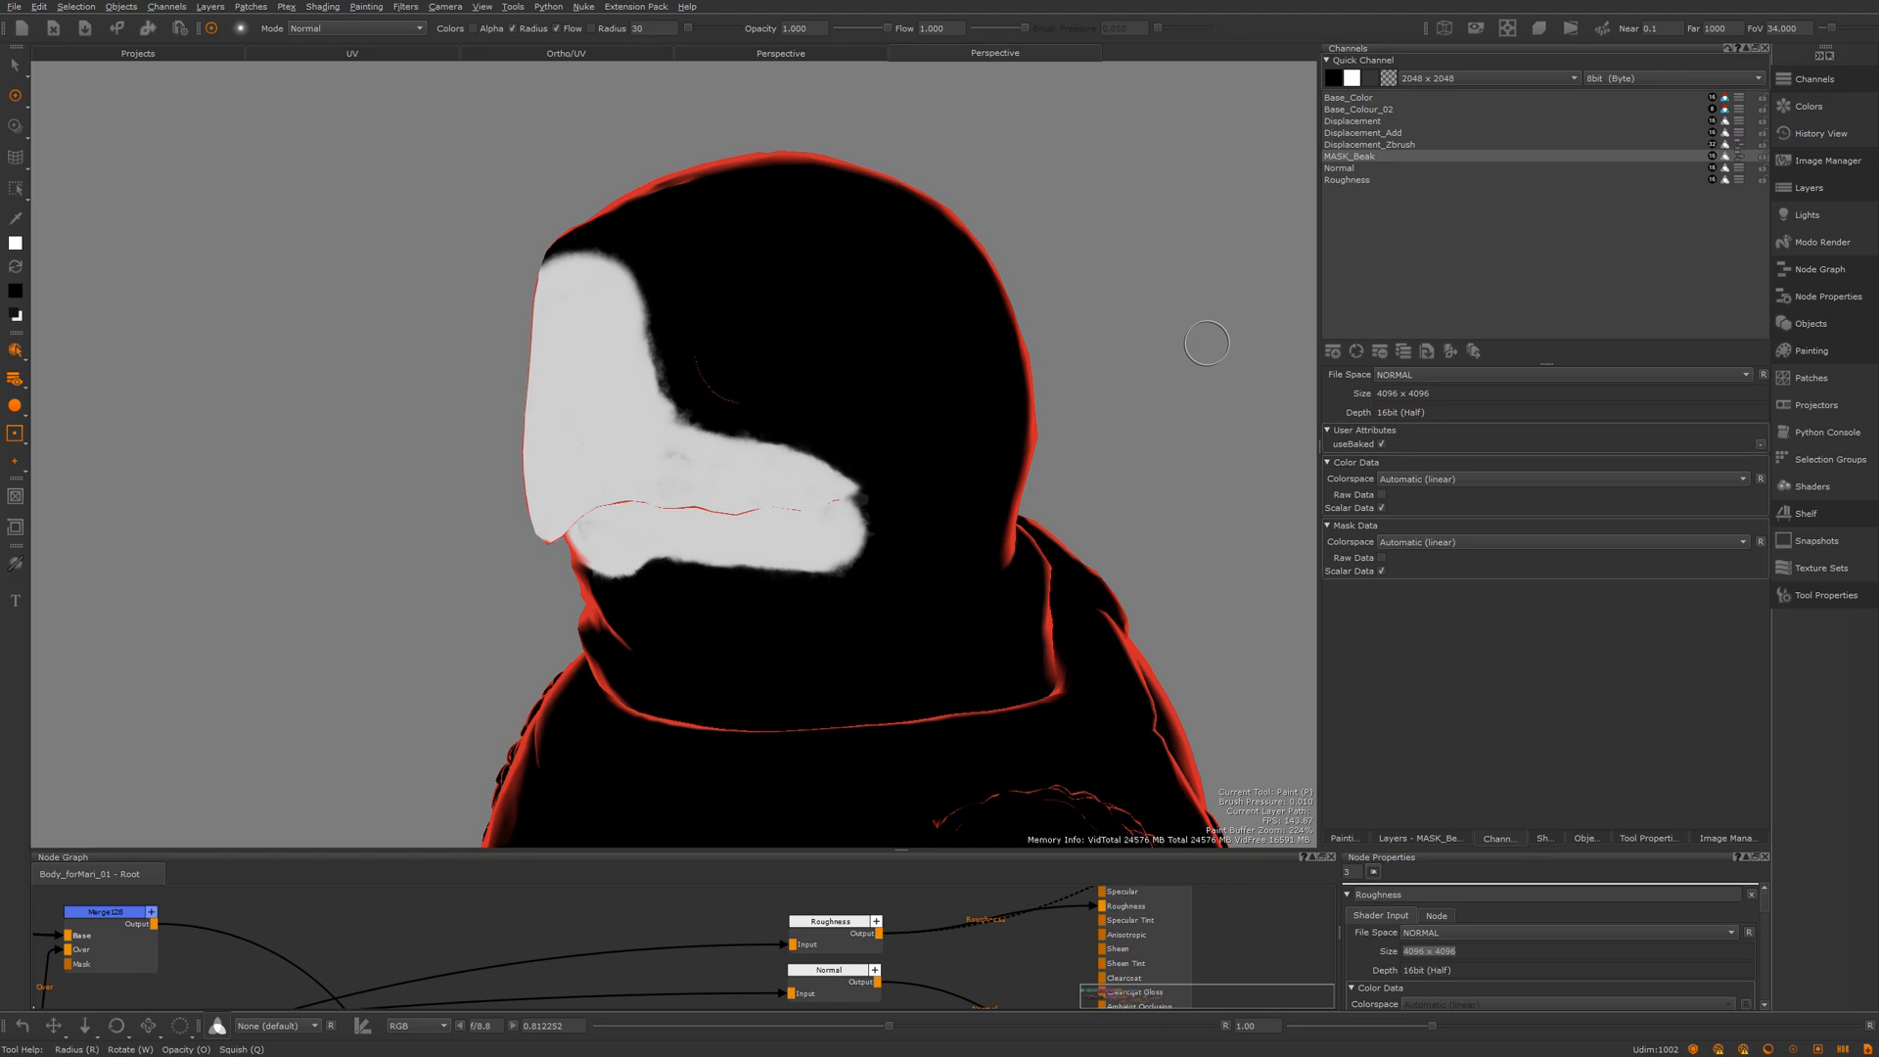
{"action": "left_click", "coordinate": [1396, 134]}
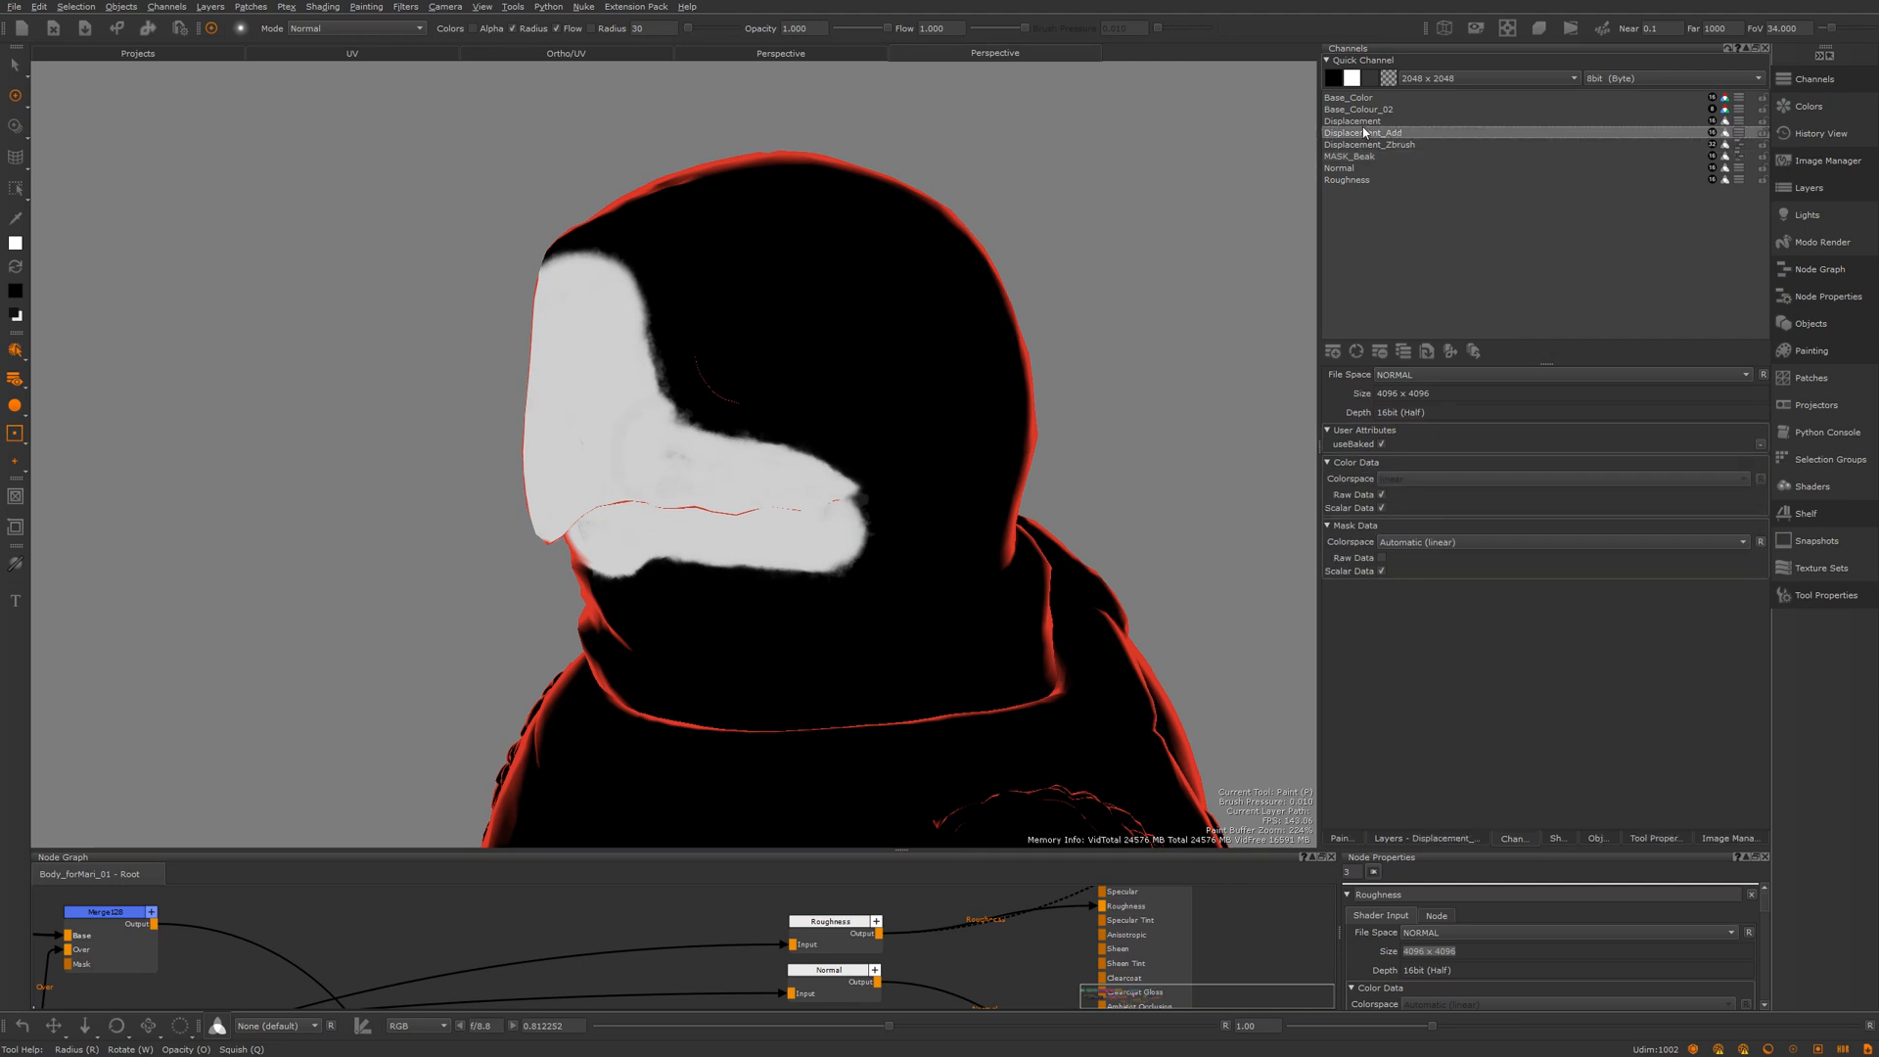
{"action": "mouse_move", "coordinate": [790, 214]}
{"action": "right_mouse_down", "text": "alt"}
{"action": "mouse_move", "coordinate": [880, 214]}
{"action": "mouse_move", "coordinate": [838, 323]}
{"action": "mouse_move", "coordinate": [932, 432]}
{"action": "mouse_move", "coordinate": [879, 478]}
{"action": "right_mouse_up", "text": "alt"}
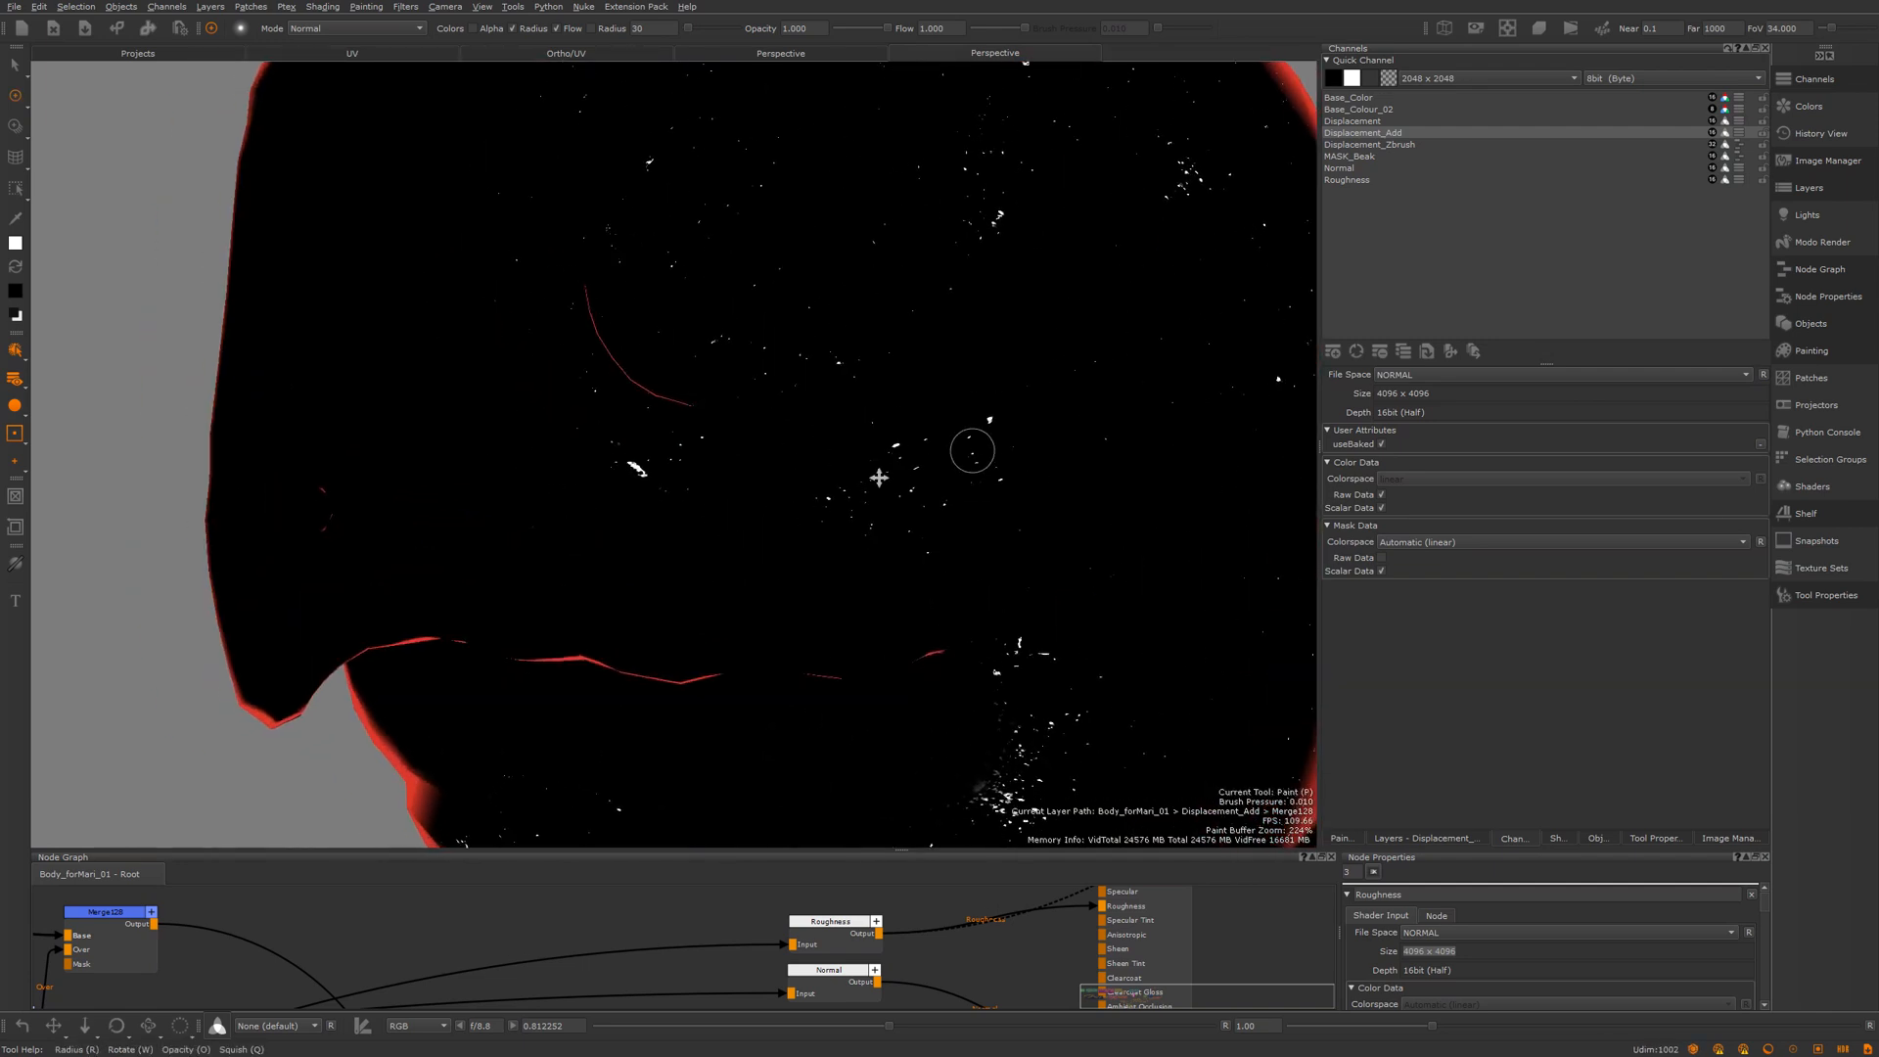
{"action": "middle_click_drag", "start_coordinate": [879, 477], "coordinate": [860, 469], "text": "alt"}
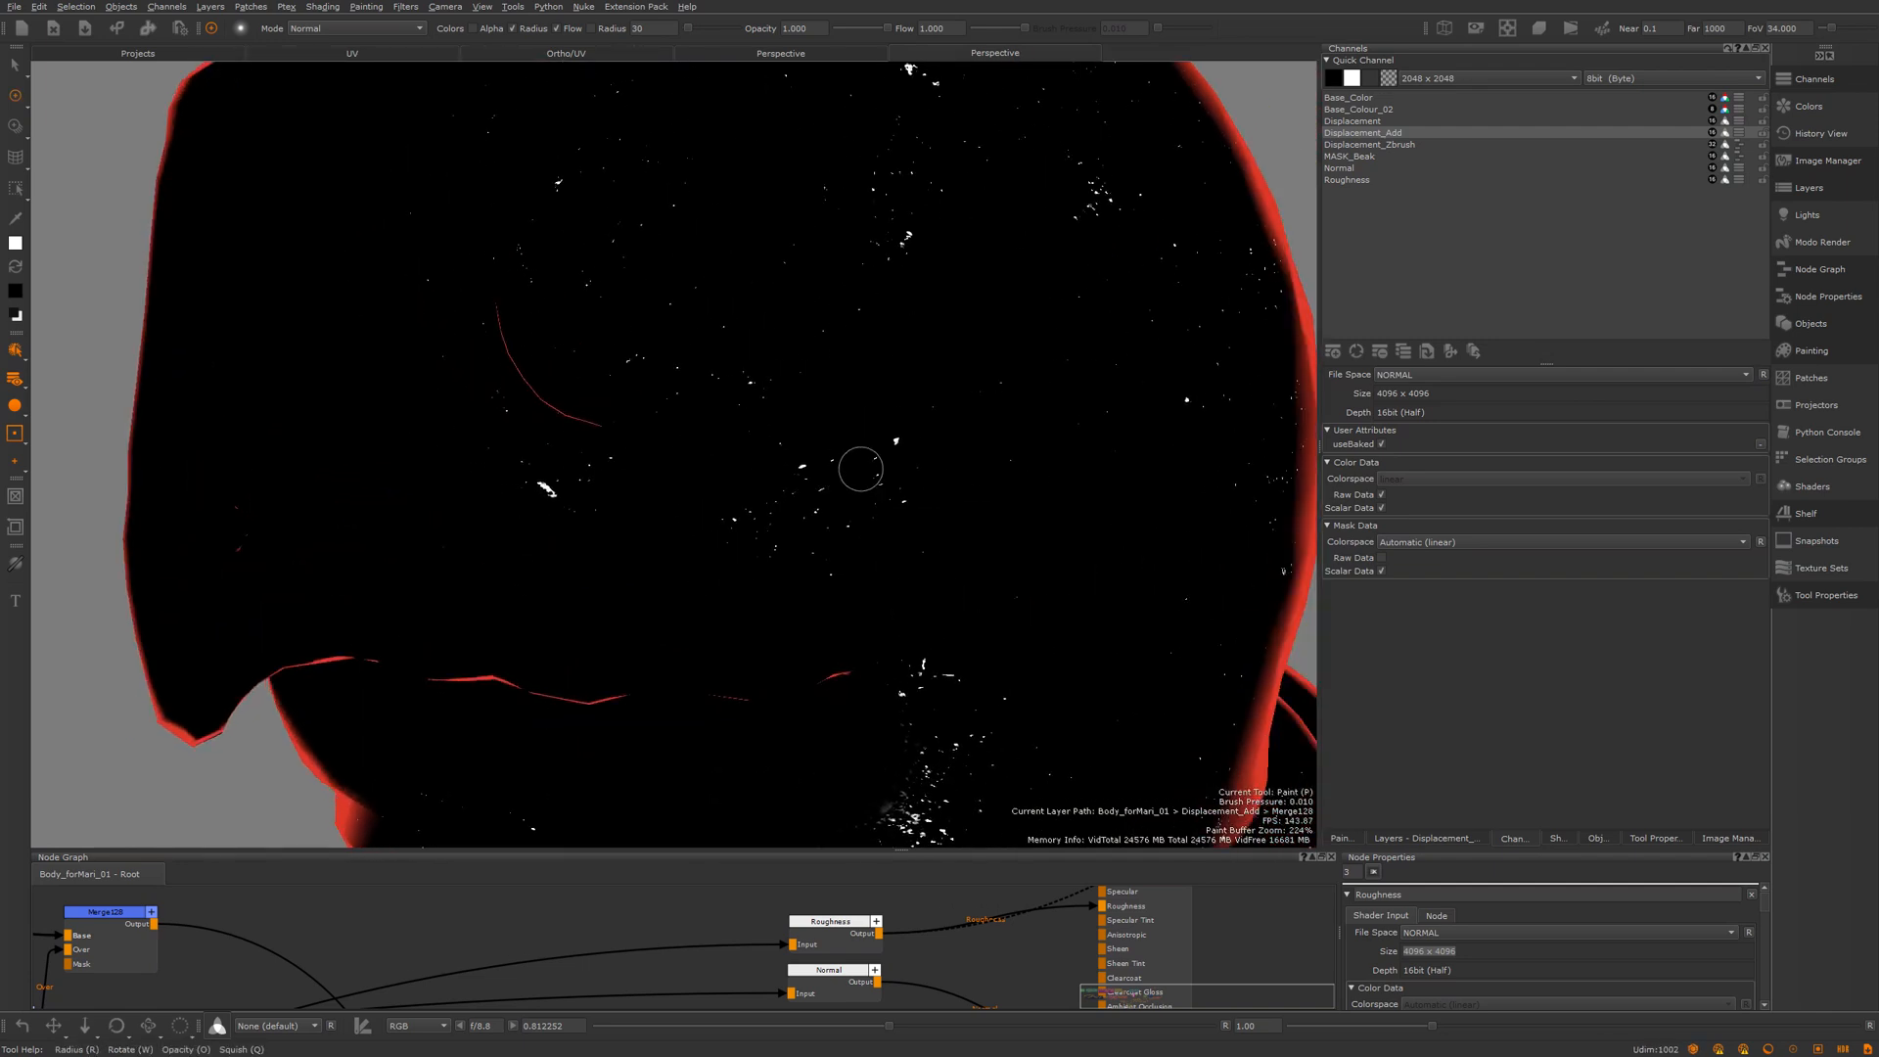